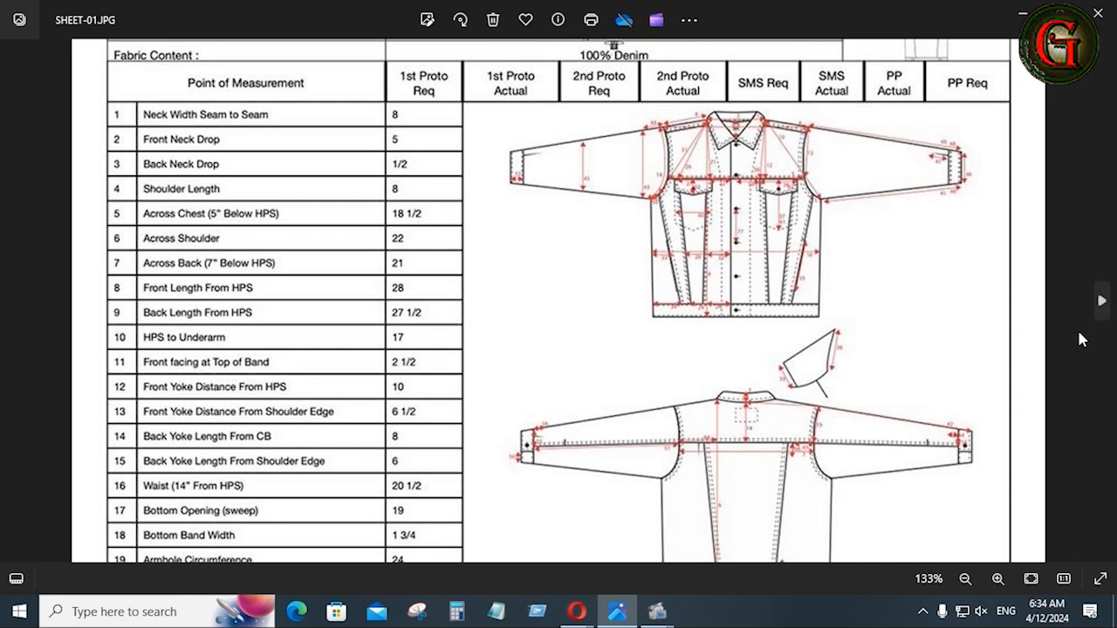
# - Examine the denim jacket measurement chart and technical sketches on the SHEET-01 and SHEET-02 images
pyautogui.click(1101, 301)
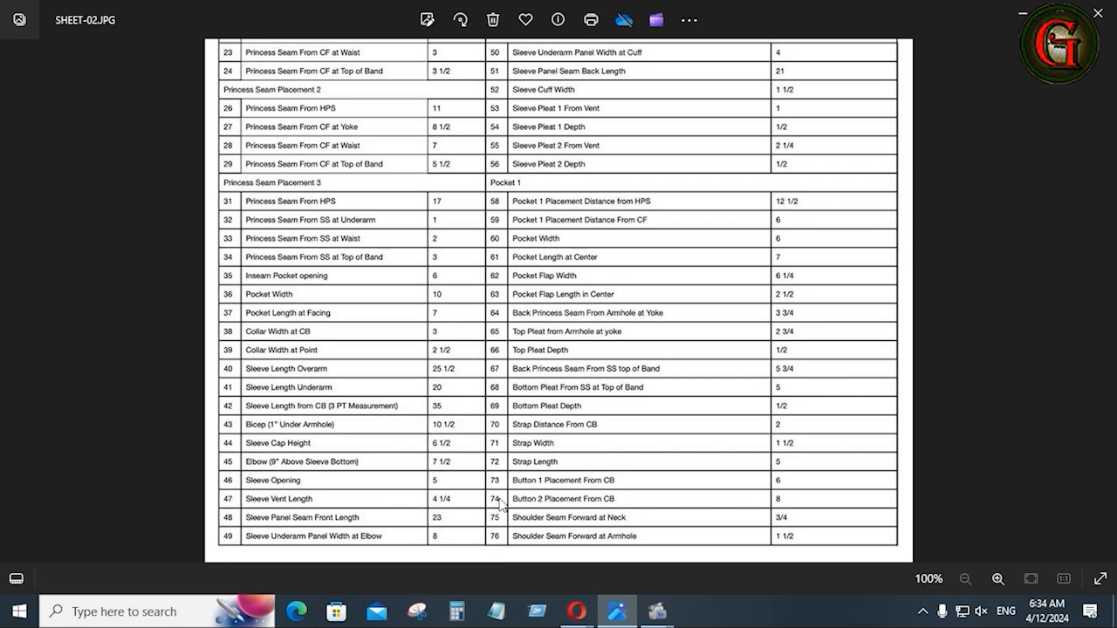
pyautogui.scroll(1, 500, 503)
pyautogui.scroll(-1, 500, 504)
pyautogui.click(15, 302)
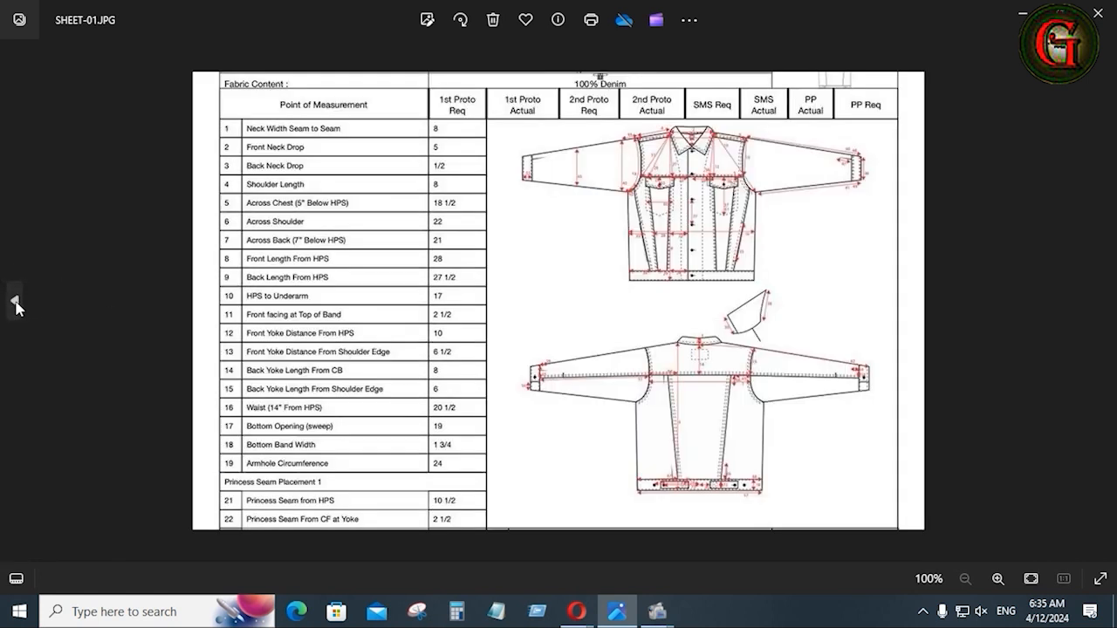
pyautogui.click(15, 304)
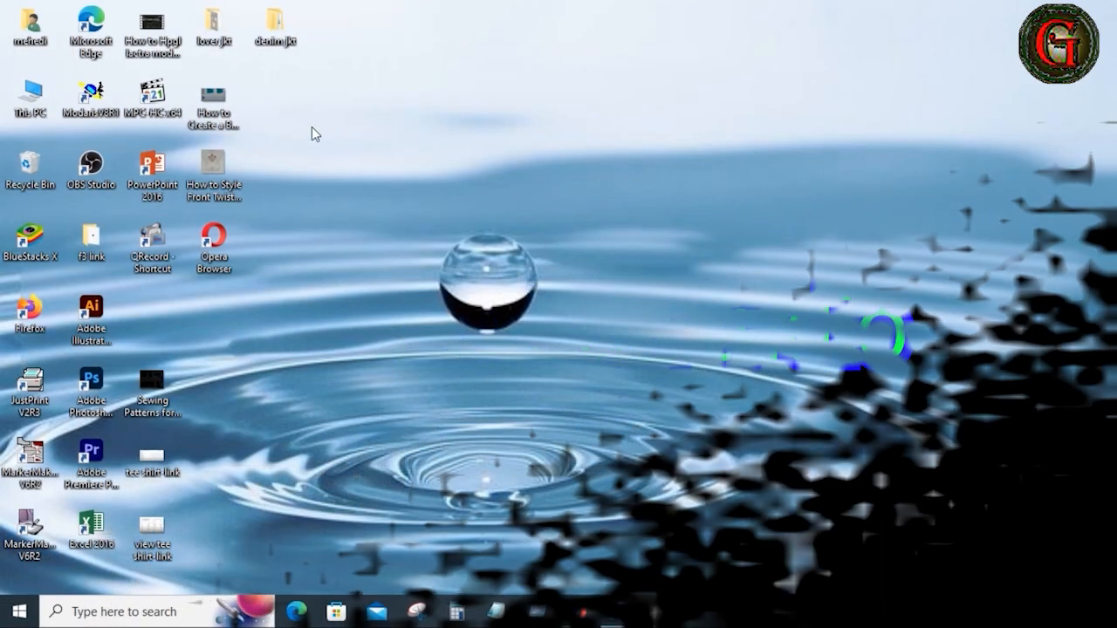
# - Launch Modaris V8R1 and create a new model named djkt0010 with a new blank sheet
pyautogui.doubleClick(93, 96)
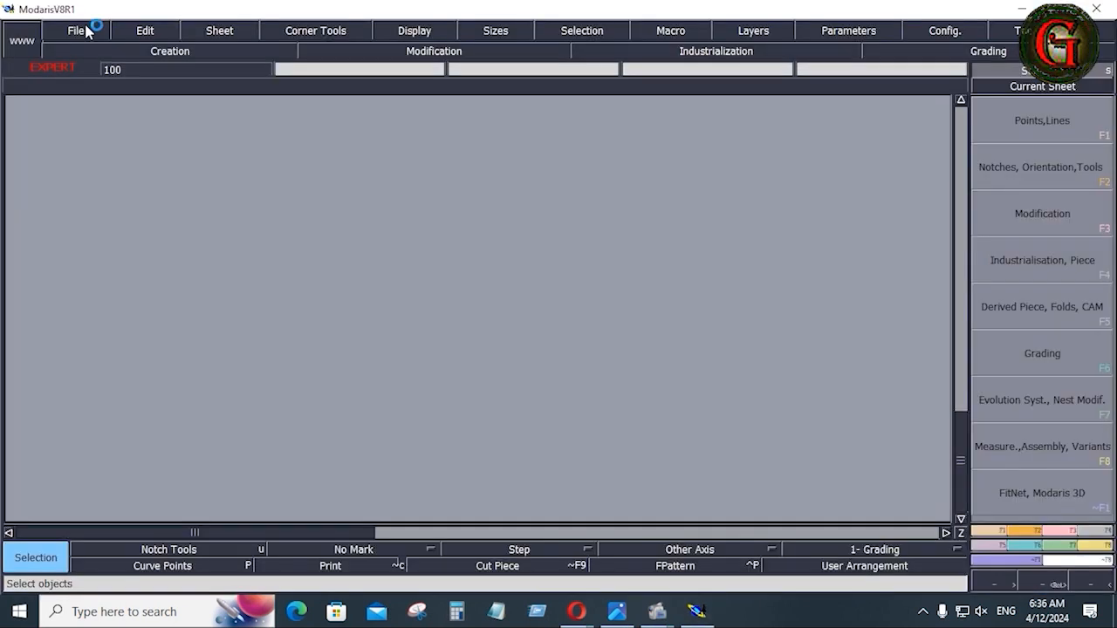
pyautogui.click(86, 30)
pyautogui.click(88, 49)
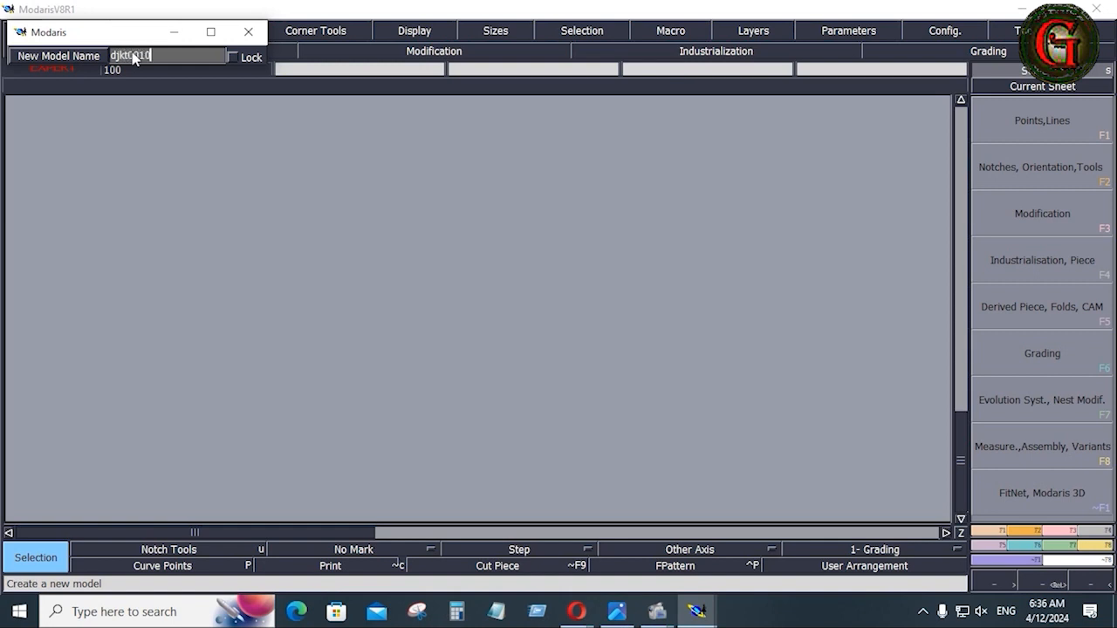
pyautogui.write('djkt0010')
pyautogui.press('Return')
pyautogui.click(220, 31)
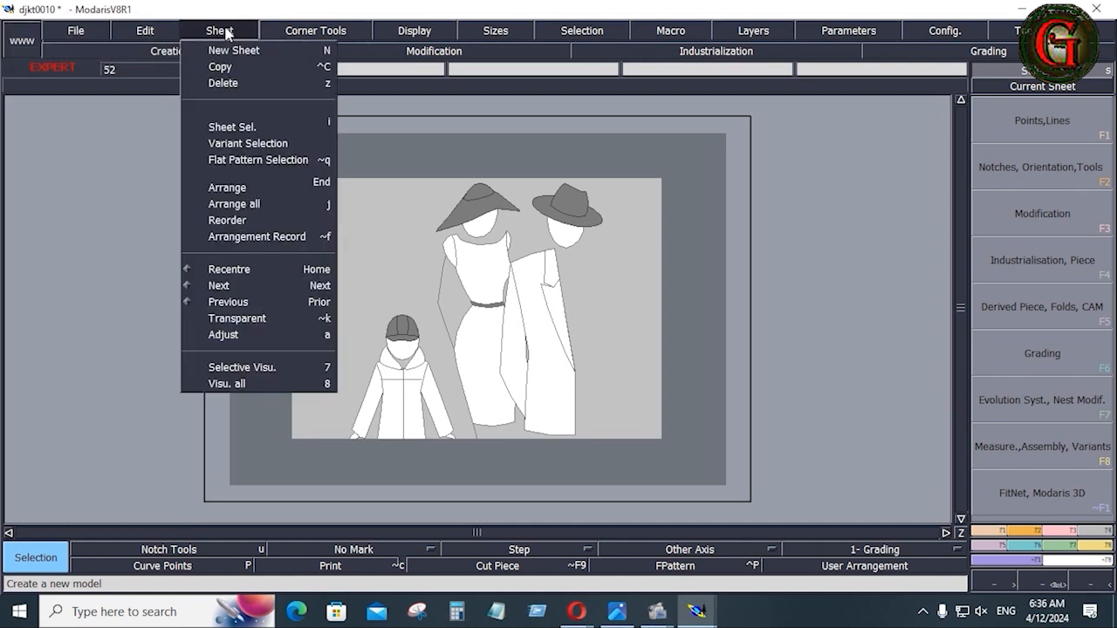
pyautogui.click(229, 51)
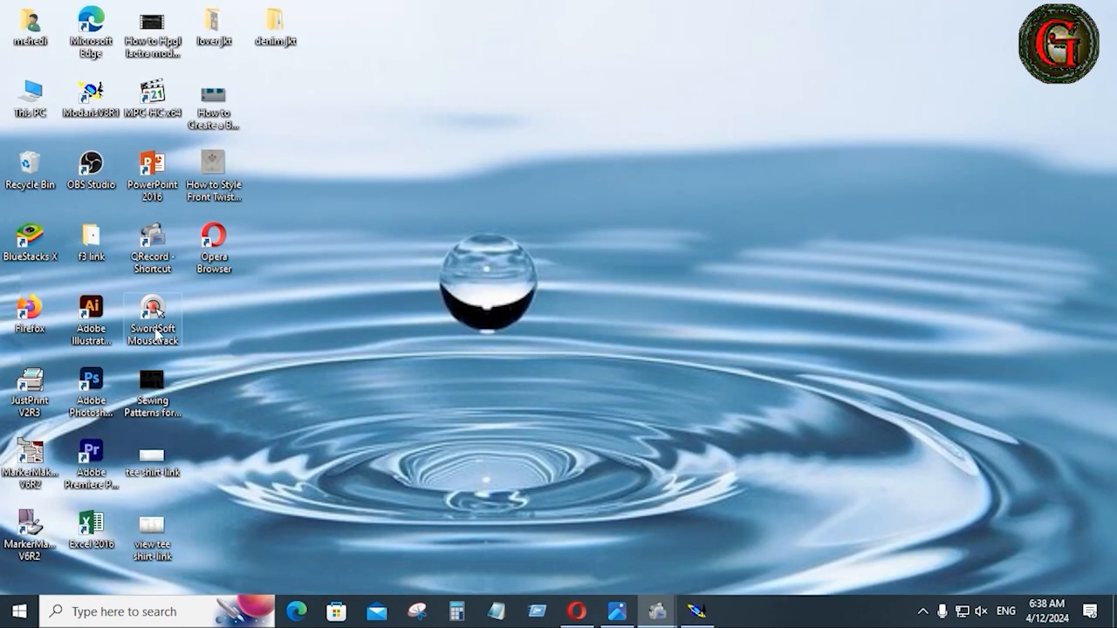
# - Launch SwordSoft Mousetrack, enable its control bar and close its settings window
pyautogui.click(157, 334)
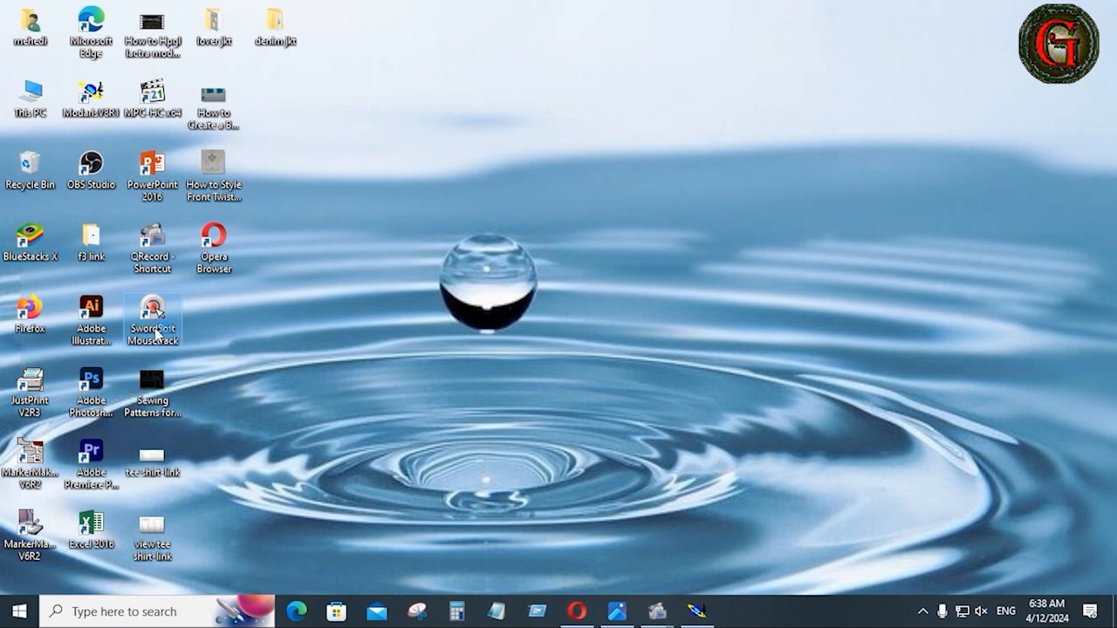
pyautogui.doubleClick(157, 334)
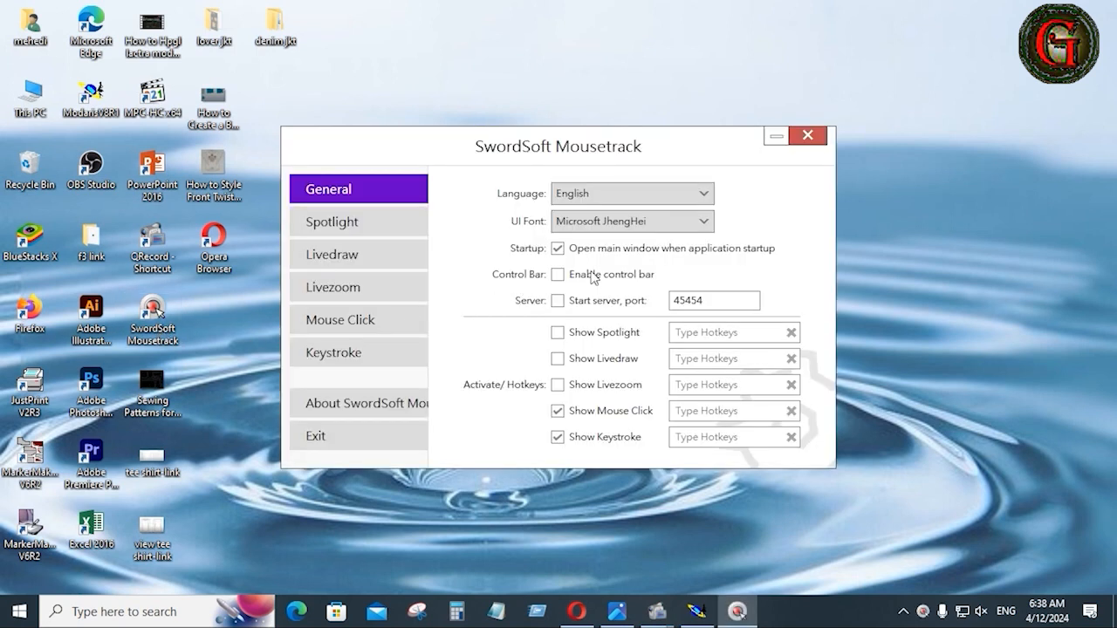
pyautogui.click(558, 275)
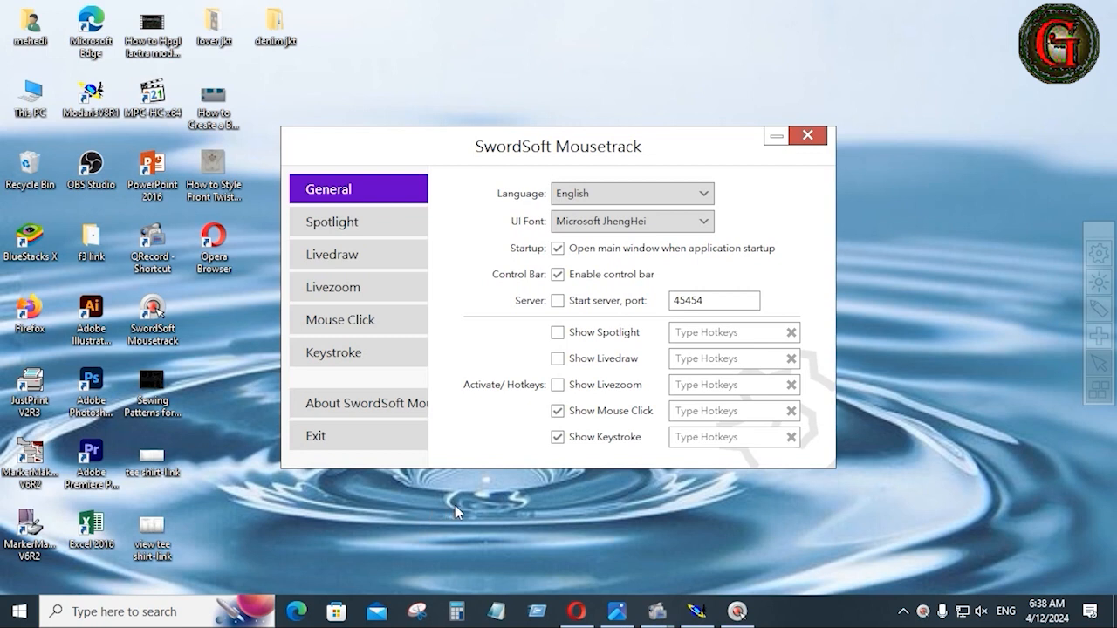
pyautogui.click(808, 137)
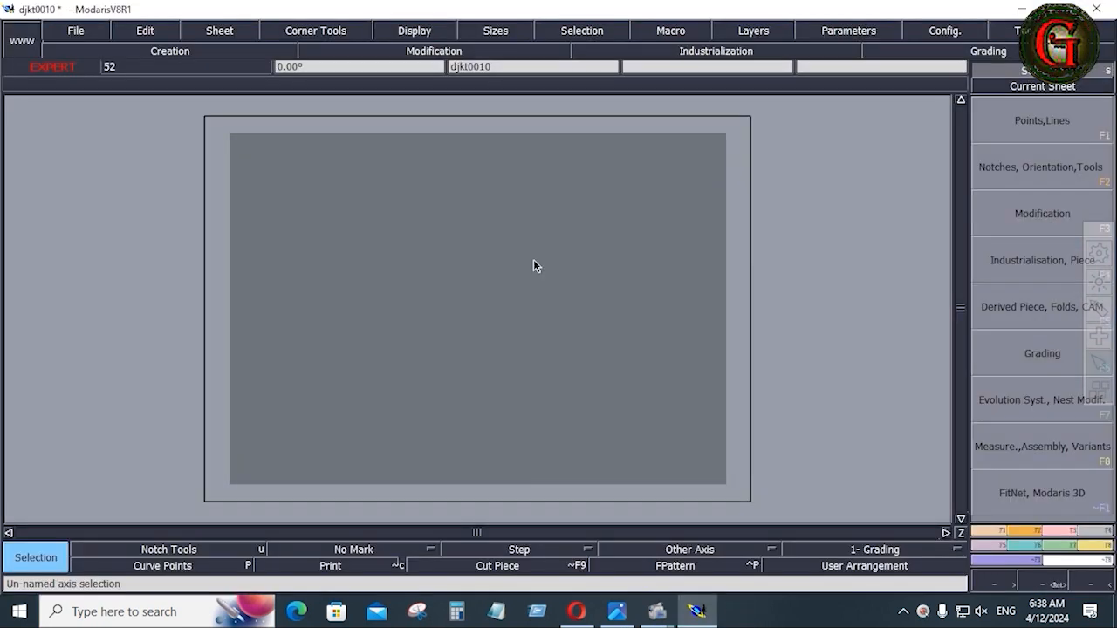
# - Back in Modaris, display the title block and the size list on the blank sheet
pyautogui.hotkey('ctrl', 'u')
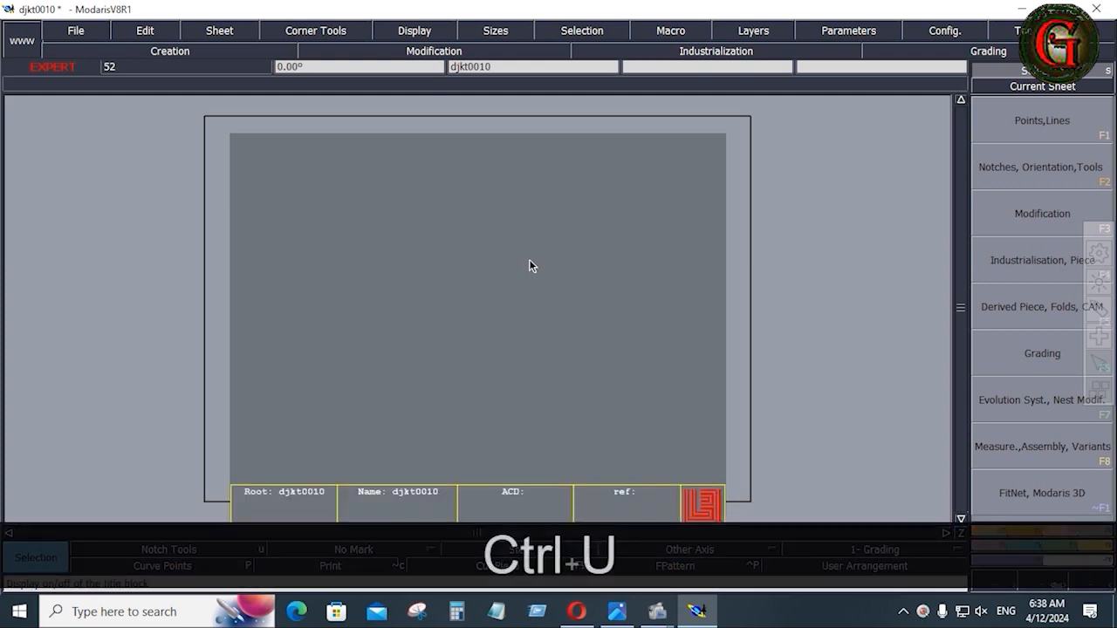
pyautogui.press('F10')
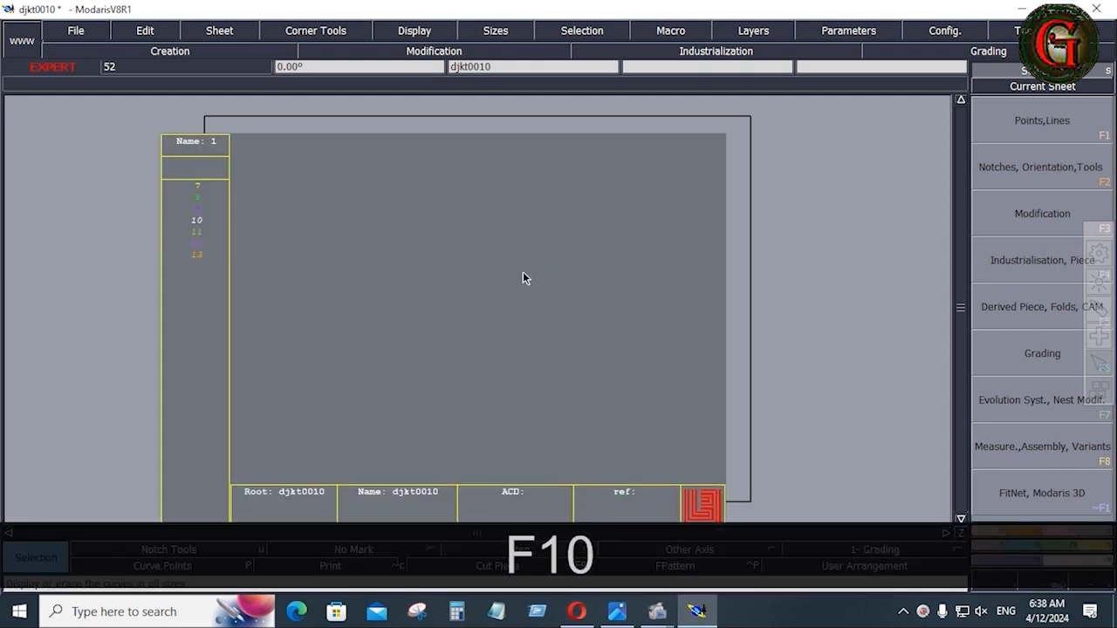
pyautogui.click(481, 496)
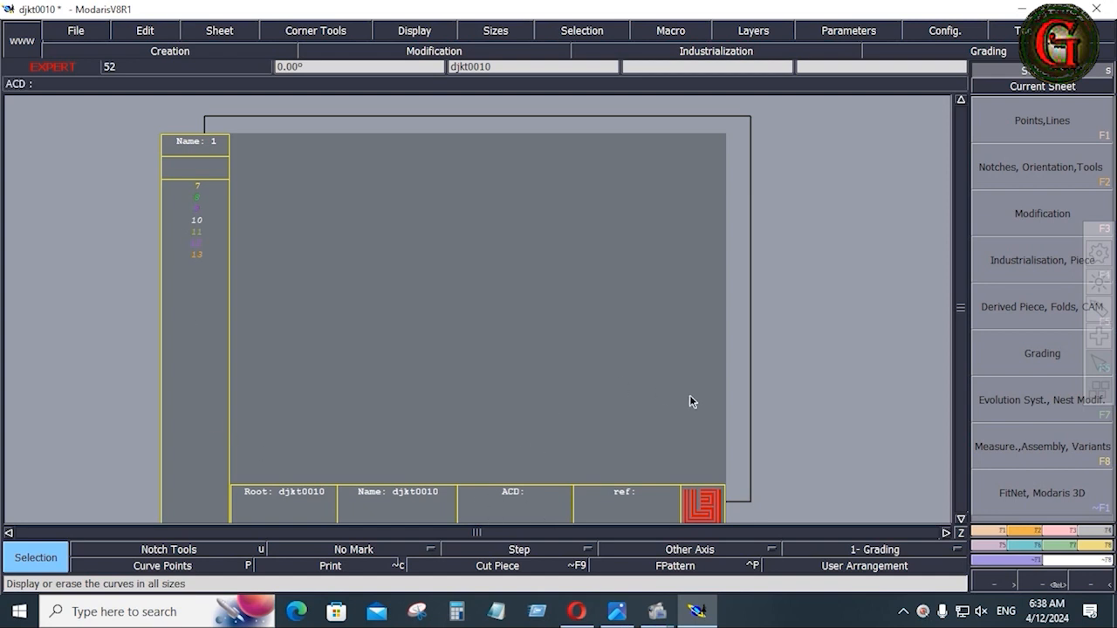
# - Import the XS-M-XL size range file to replace the default sizes, and arrange all sheets on the desk
pyautogui.click(1047, 401)
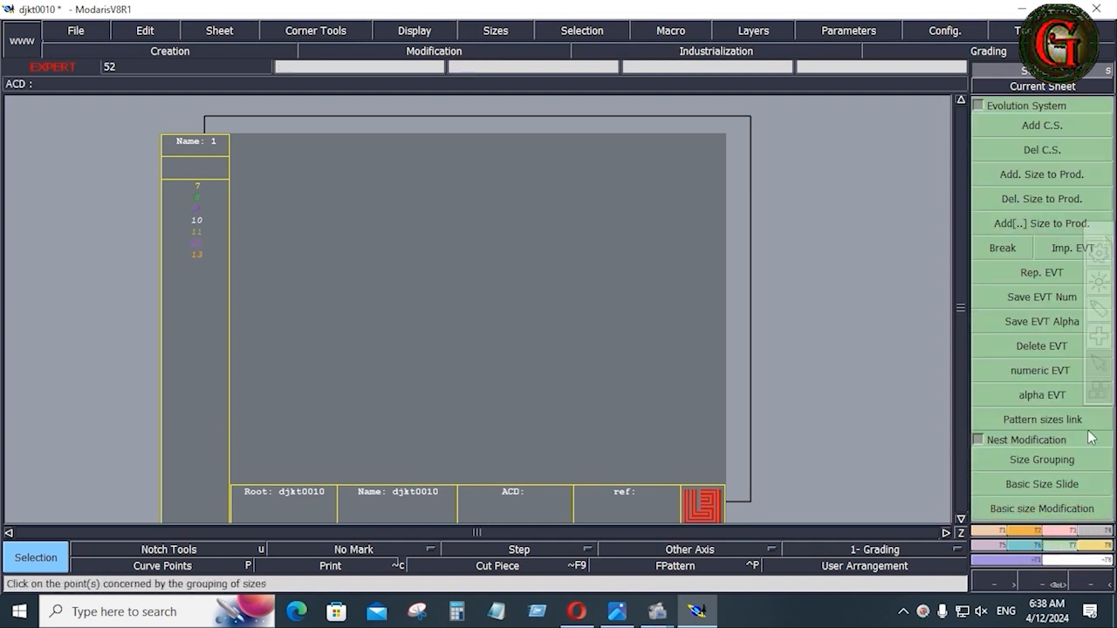
pyautogui.click(1053, 248)
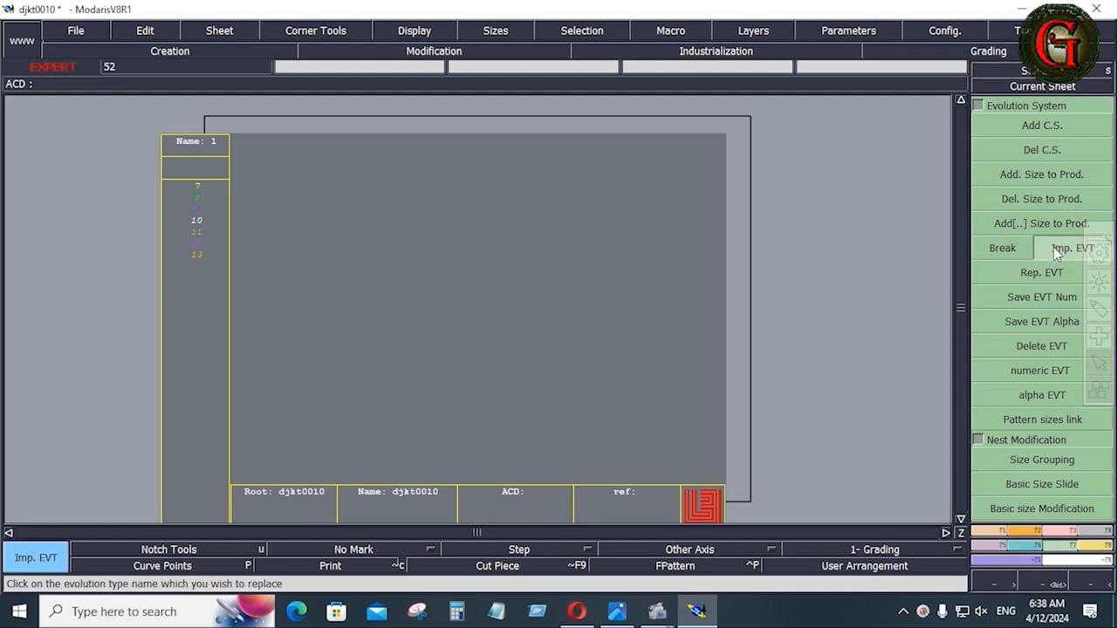
pyautogui.click(198, 237)
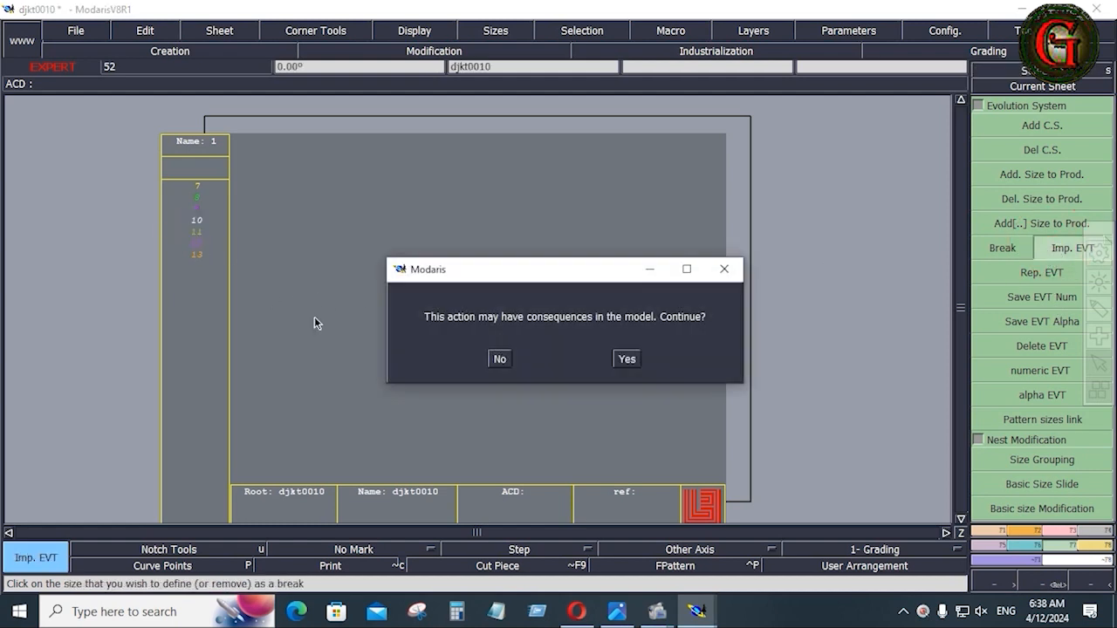
pyautogui.click(628, 359)
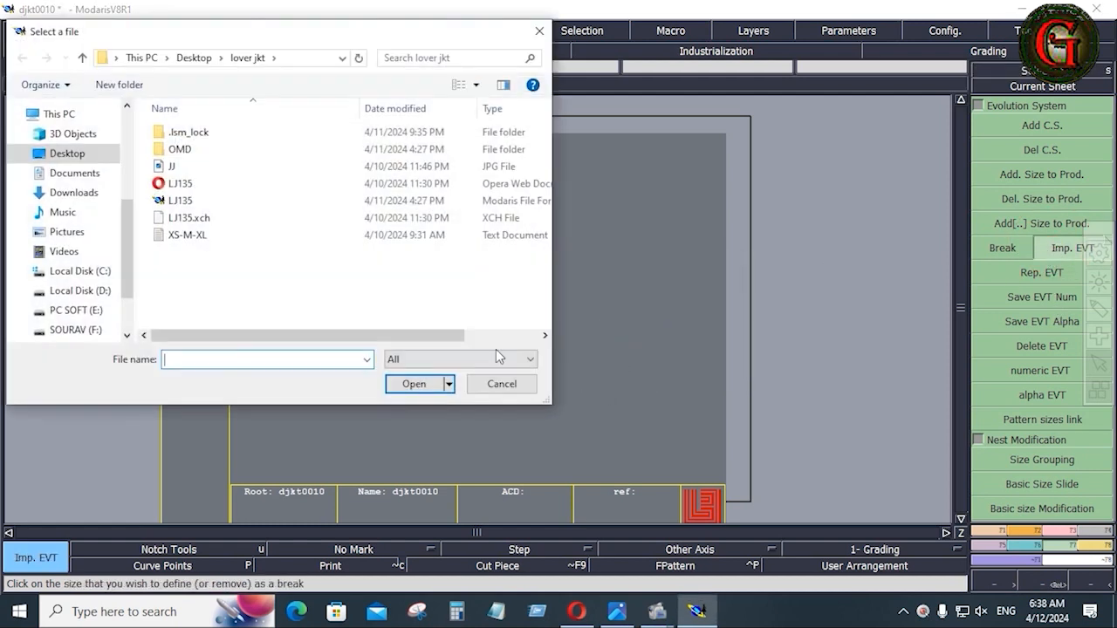
pyautogui.click(192, 235)
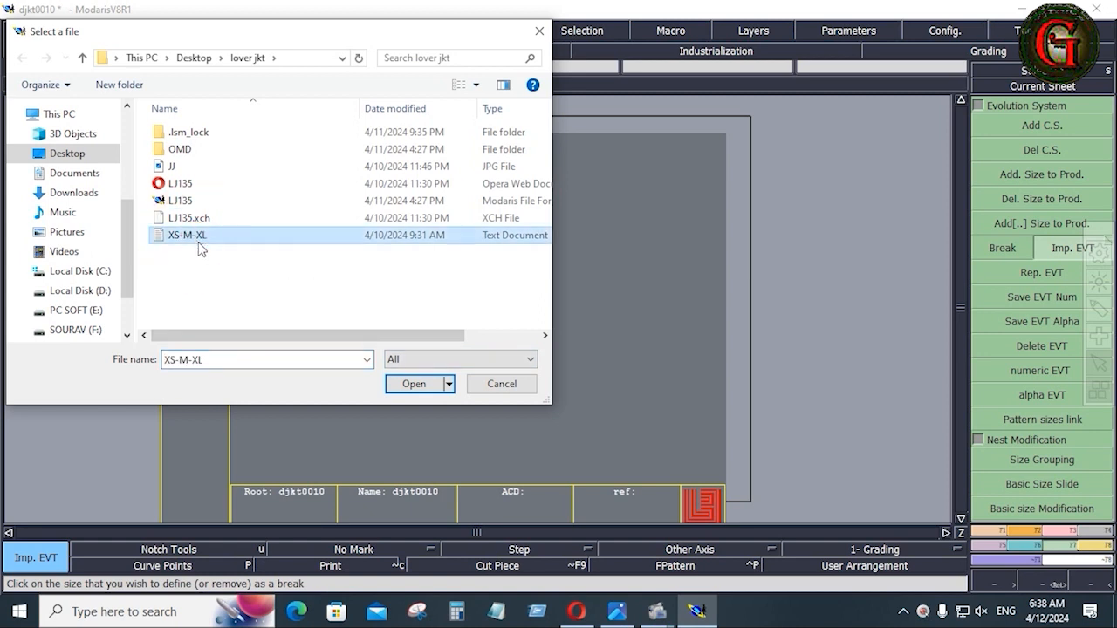
pyautogui.click(414, 384)
pyautogui.press('j')
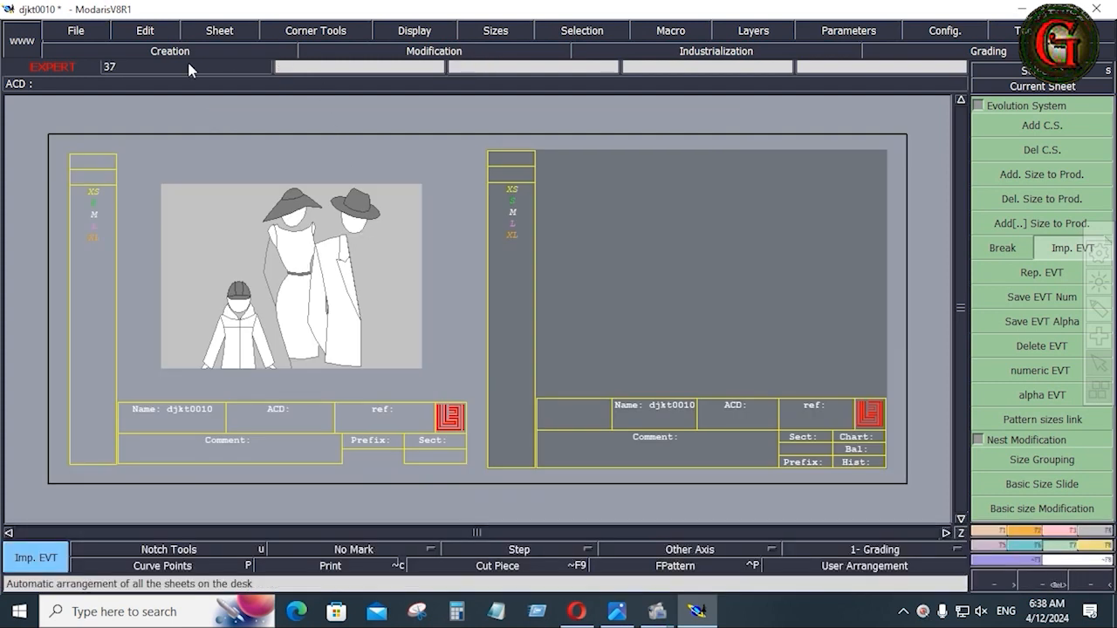
# - Set the open-model access path to the d.jkt folder inside denim jkt and apply it to all directories
pyautogui.click(76, 32)
pyautogui.click(69, 427)
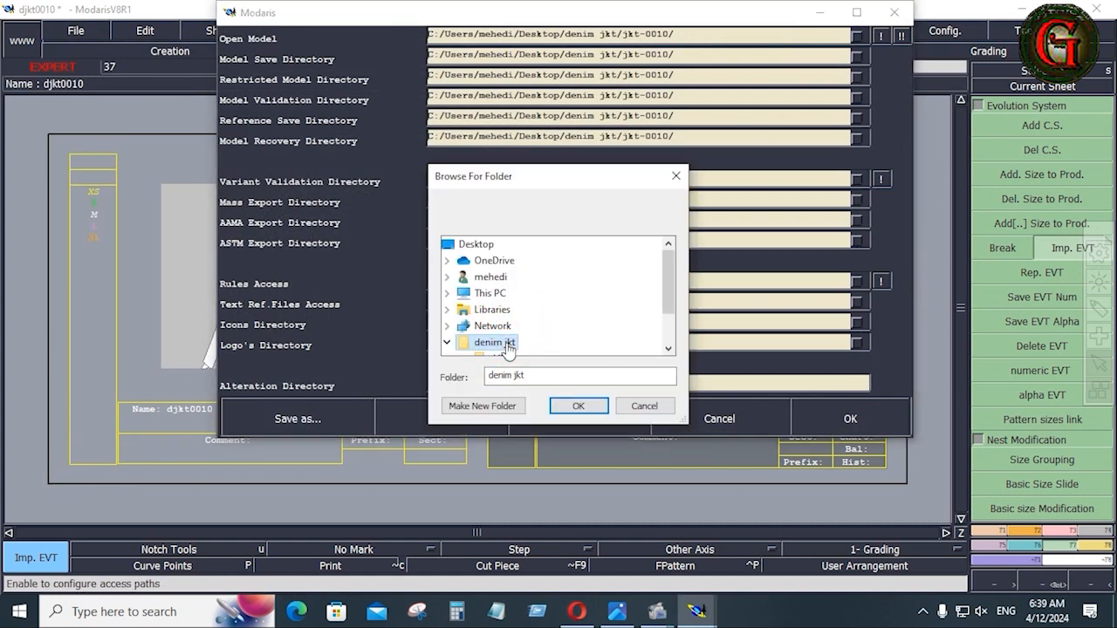
pyautogui.doubleClick(505, 343)
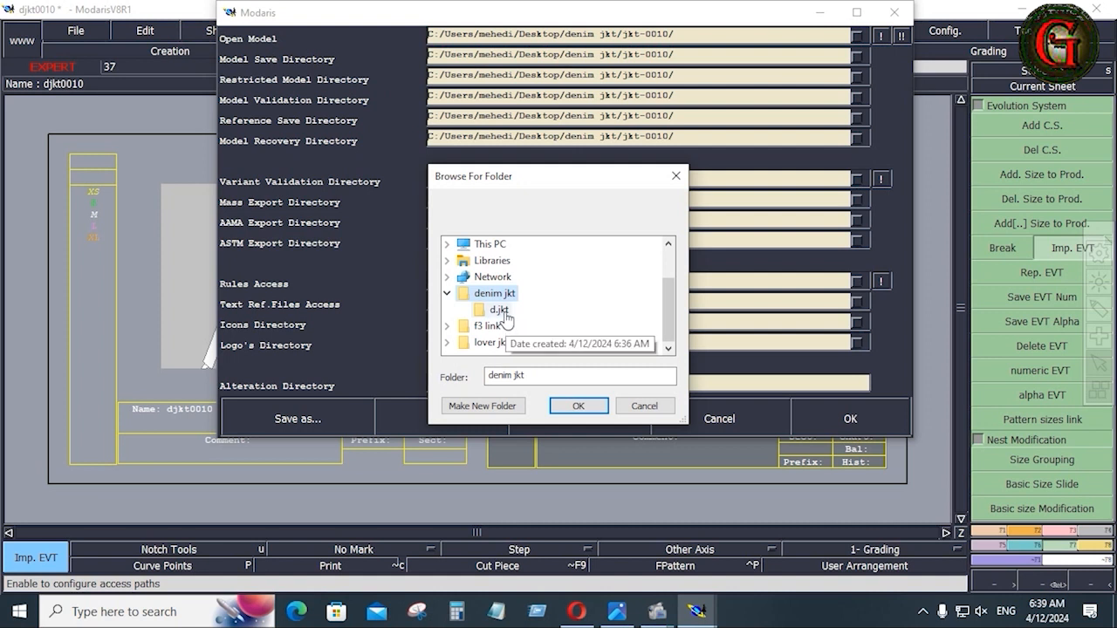
pyautogui.click(505, 314)
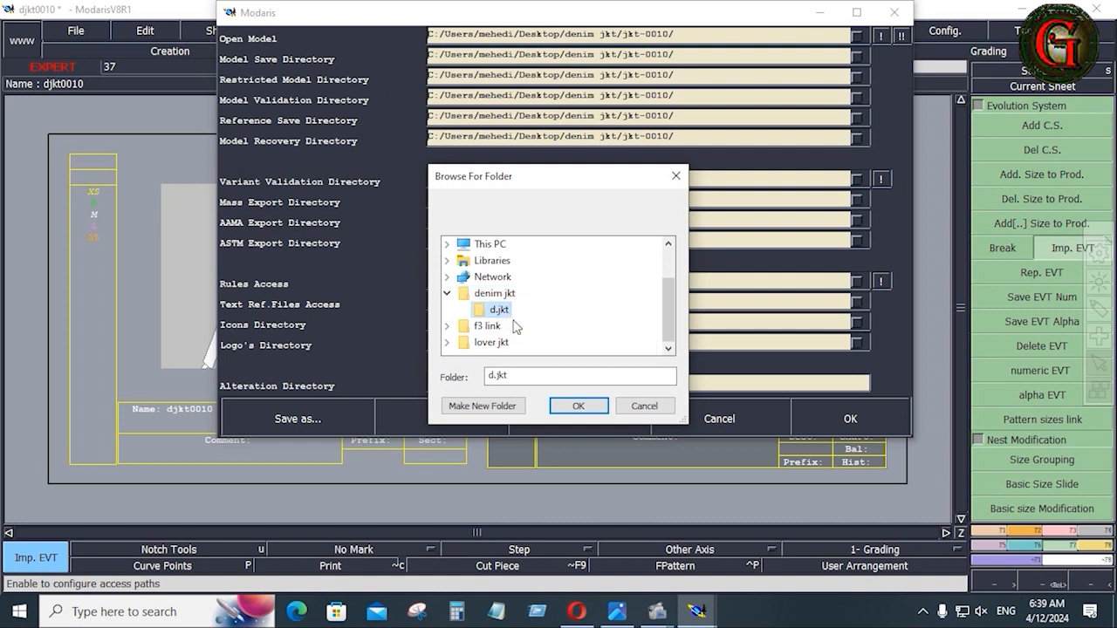
pyautogui.press('Return')
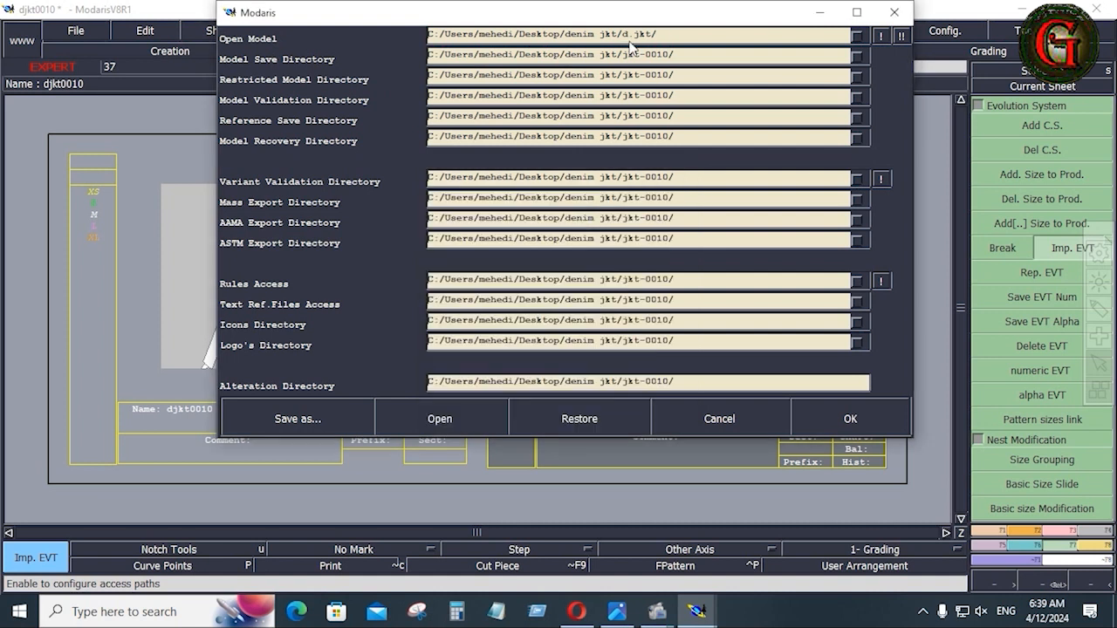
pyautogui.click(900, 36)
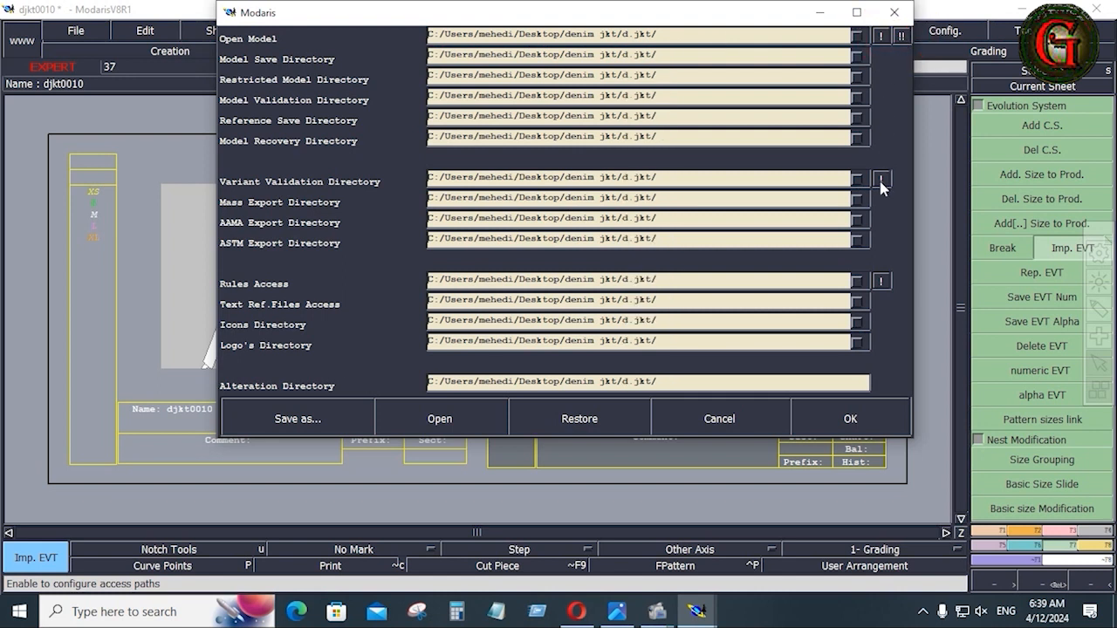
pyautogui.click(864, 423)
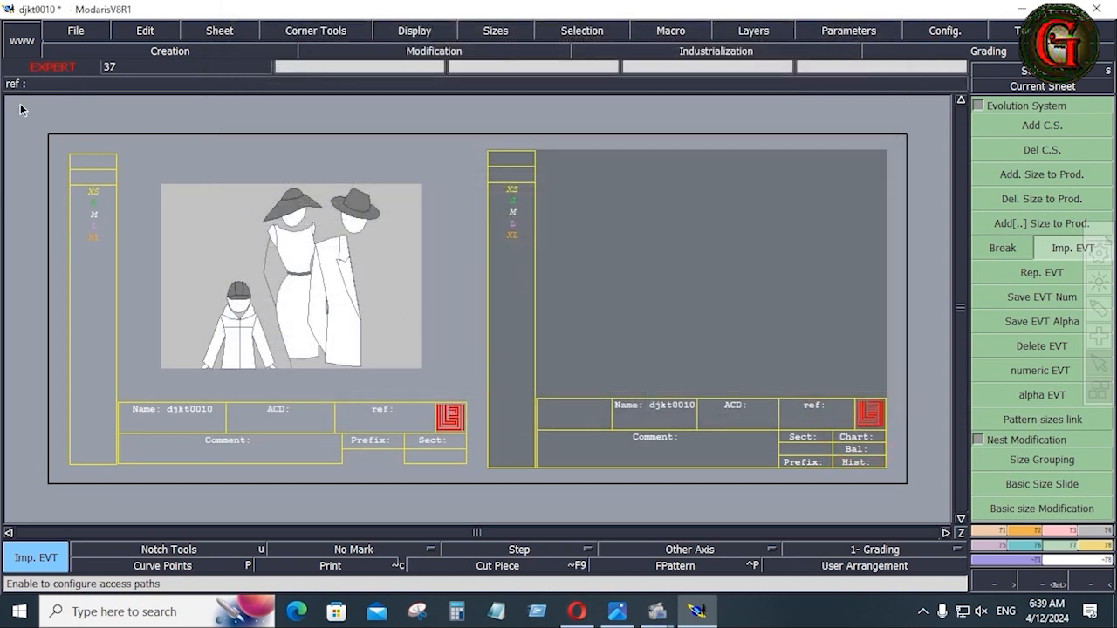
# - Save the djkt0010 model in the save directory, and save it once more over the existing file
pyautogui.click(75, 33)
pyautogui.click(90, 100)
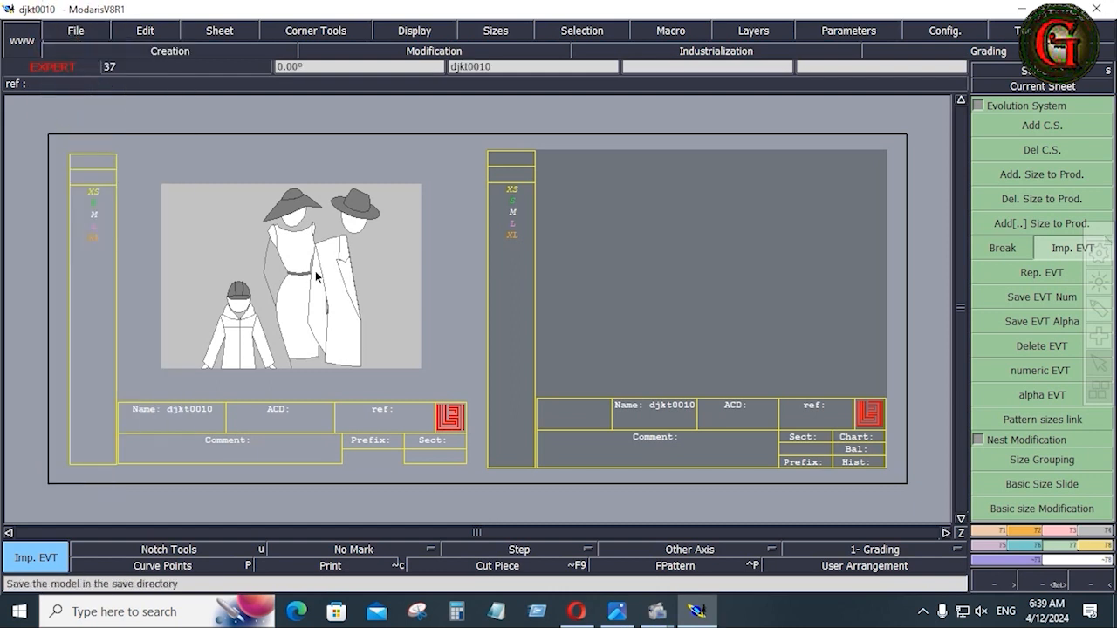
pyautogui.click(75, 32)
pyautogui.click(90, 100)
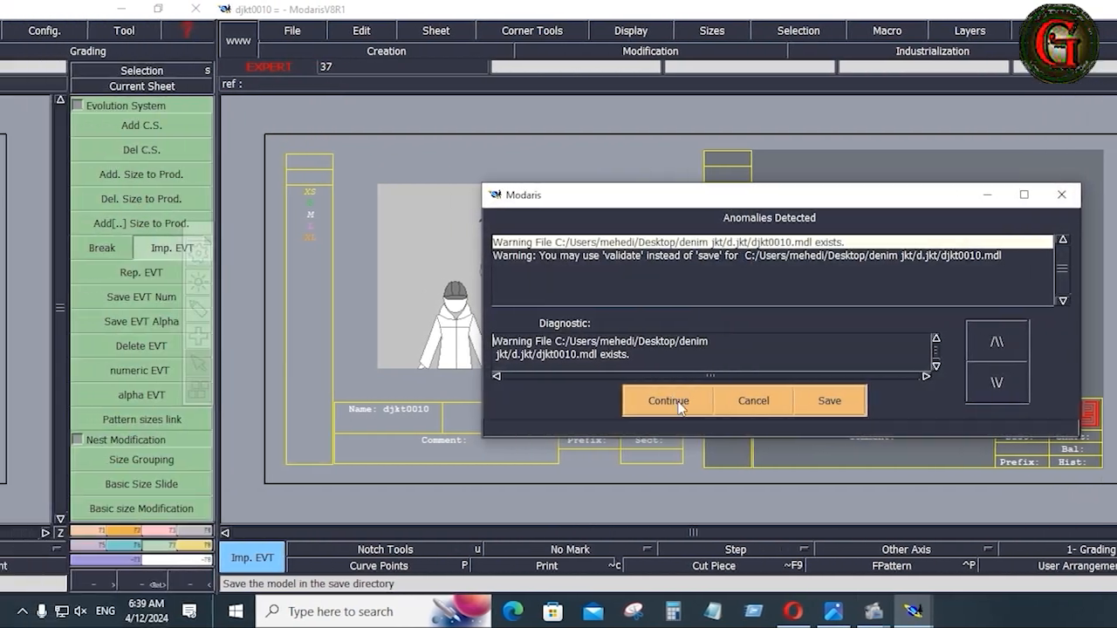
pyautogui.click(463, 405)
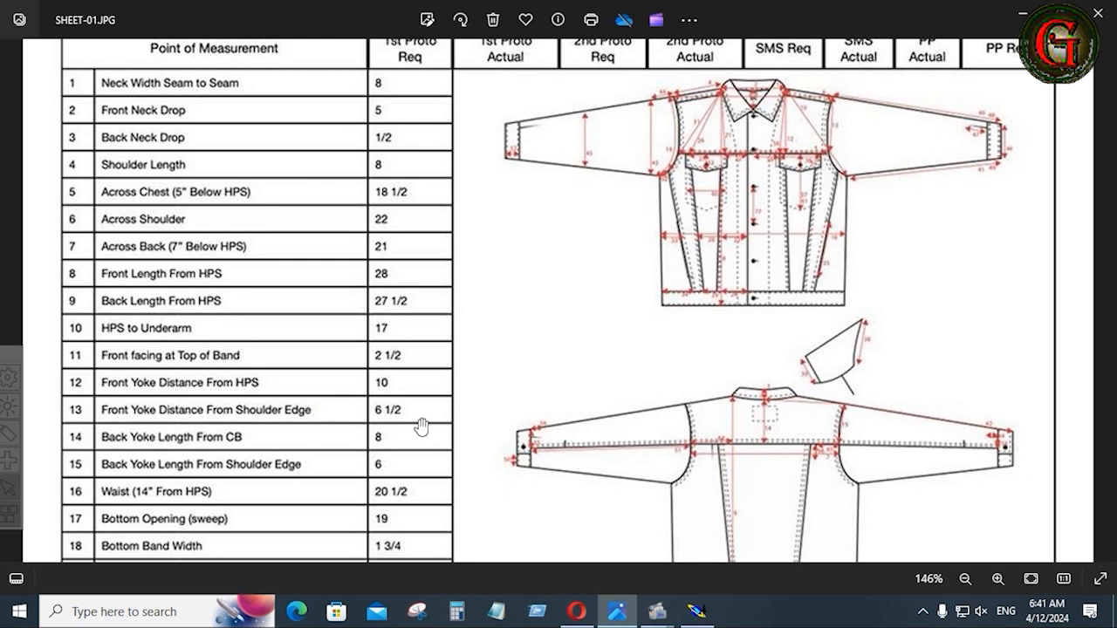
# - Review the numbered points of measurement on SHEET-01 against the front and back jacket sketches
pyautogui.scroll(-1, 401, 426)
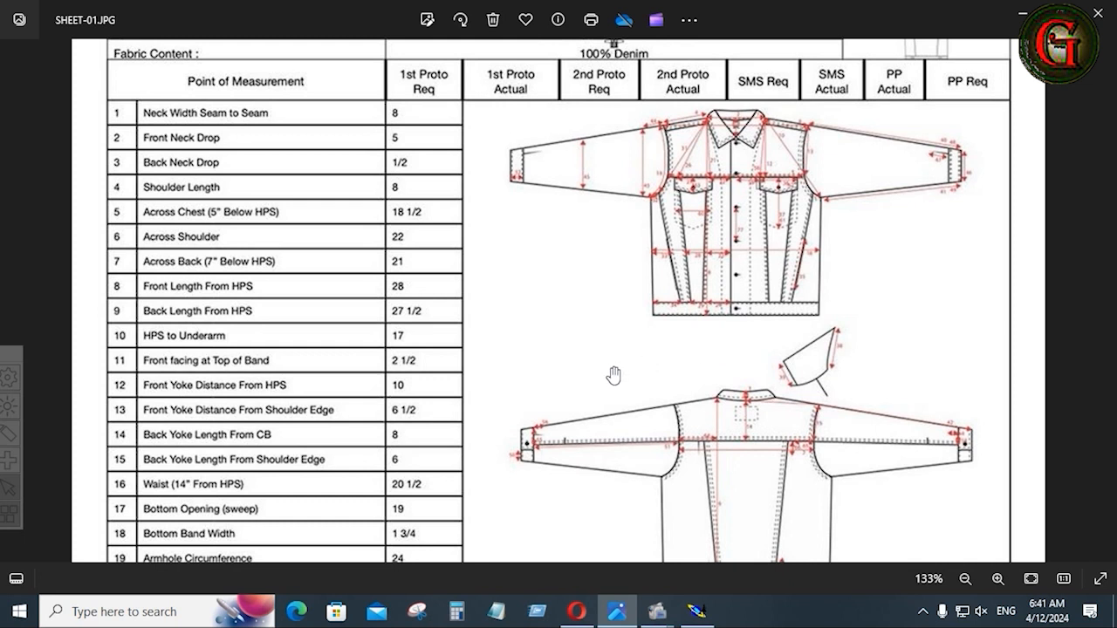
pyautogui.moveTo(250, 531); pyautogui.dragTo(232, 436)
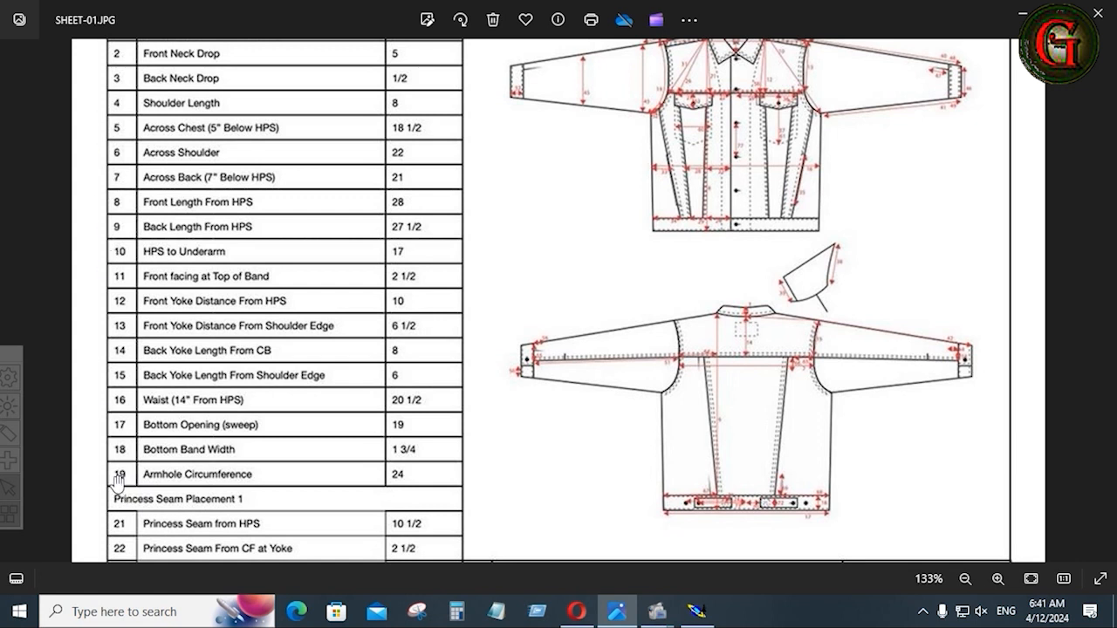
pyautogui.scroll(1, 511, 263)
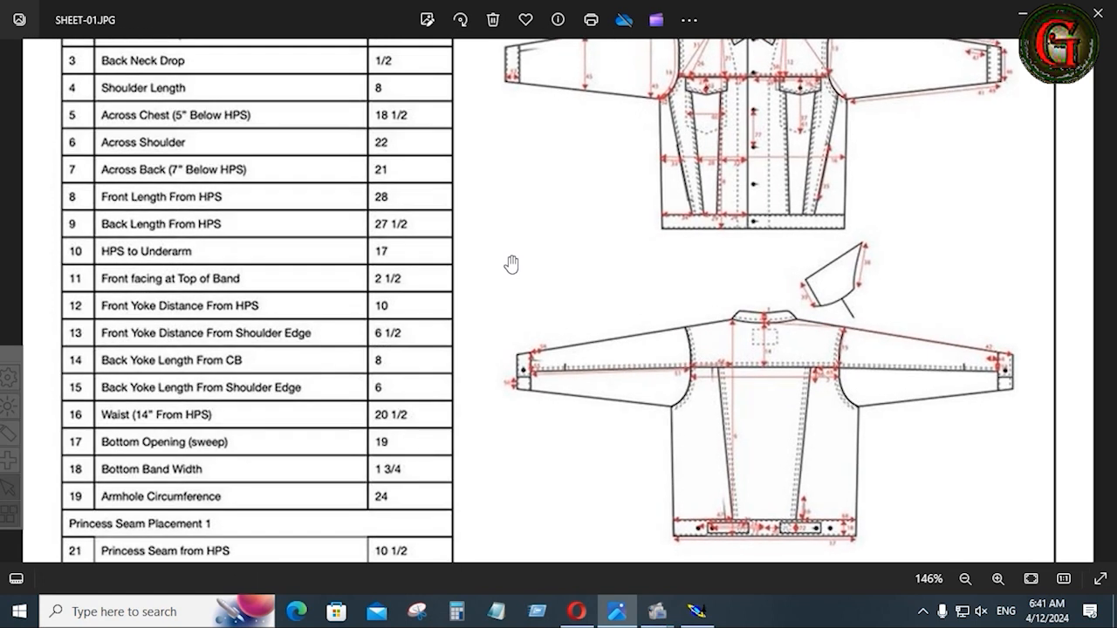
pyautogui.scroll(-2, 511, 263)
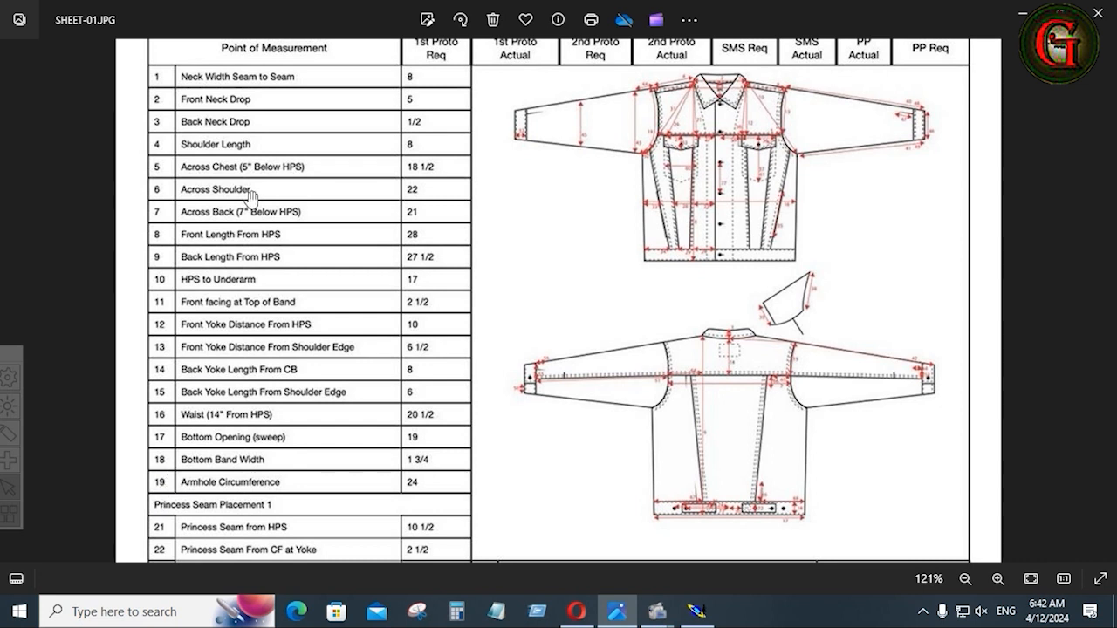
pyautogui.scroll(1, 252, 209)
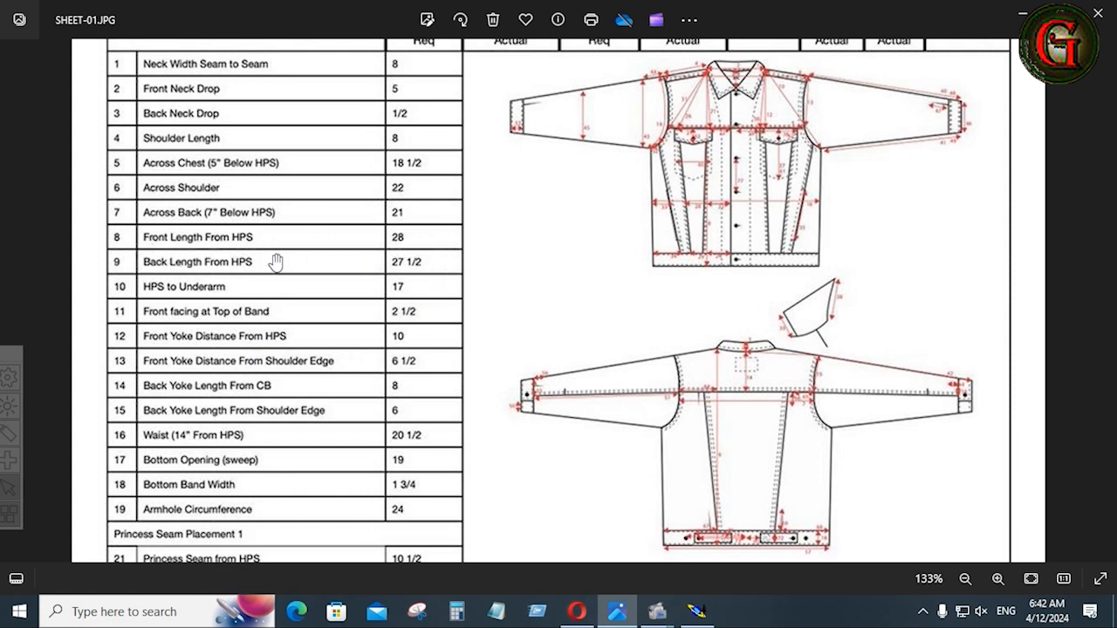
# - Draw a horizontal straight Bezier line 28 inches long on the djkt0010 sheet in Modaris for the front length
pyautogui.click(698, 611)
pyautogui.click(1042, 459)
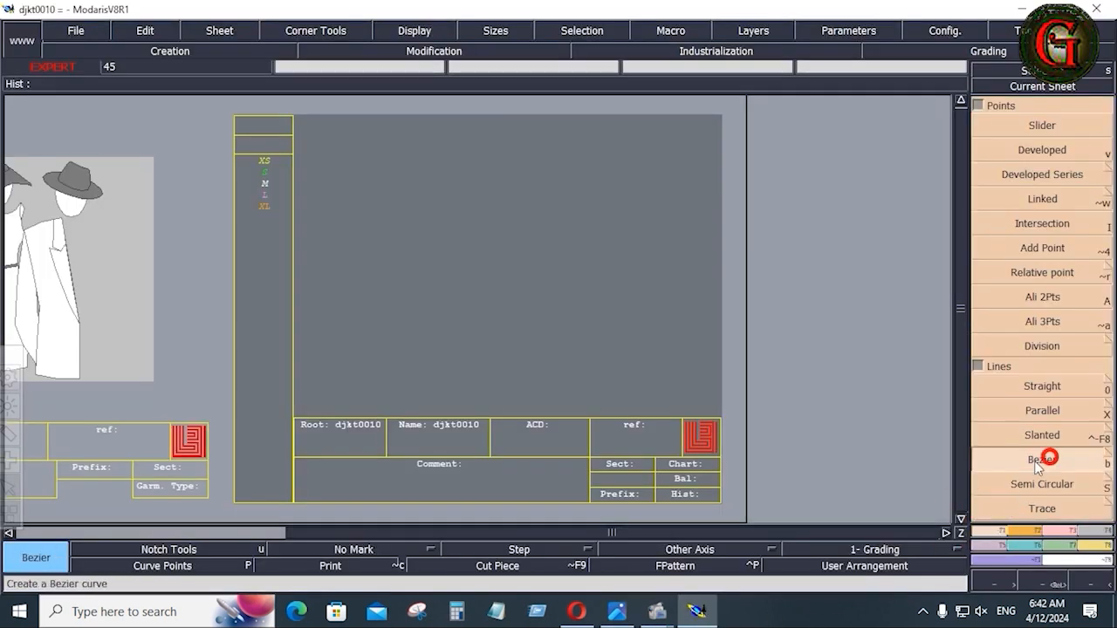
pyautogui.click(701, 350)
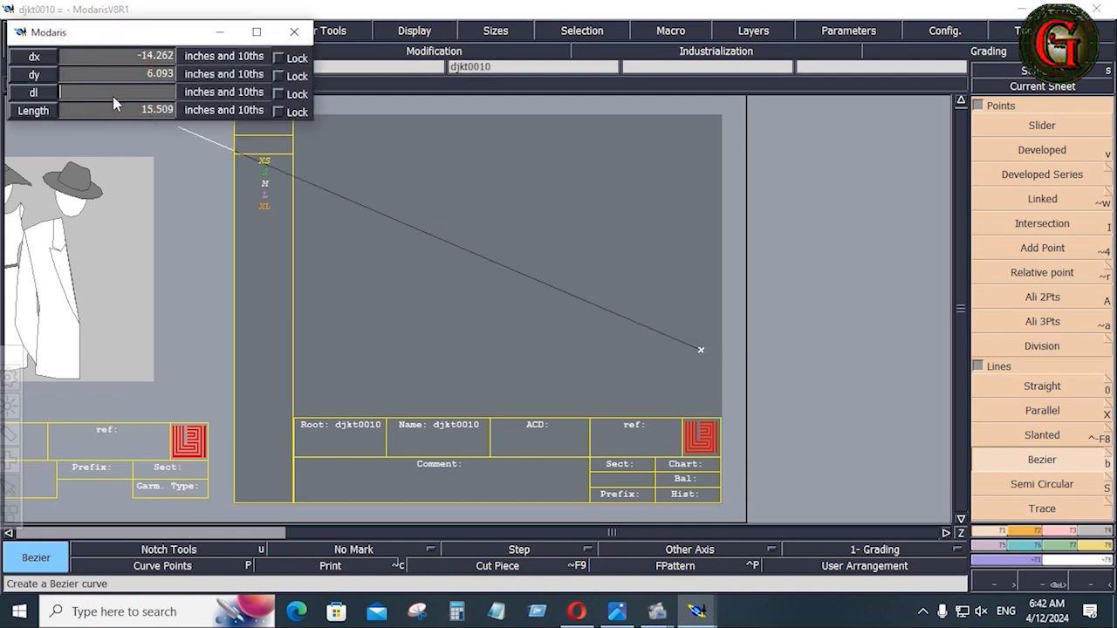
pyautogui.write('28')
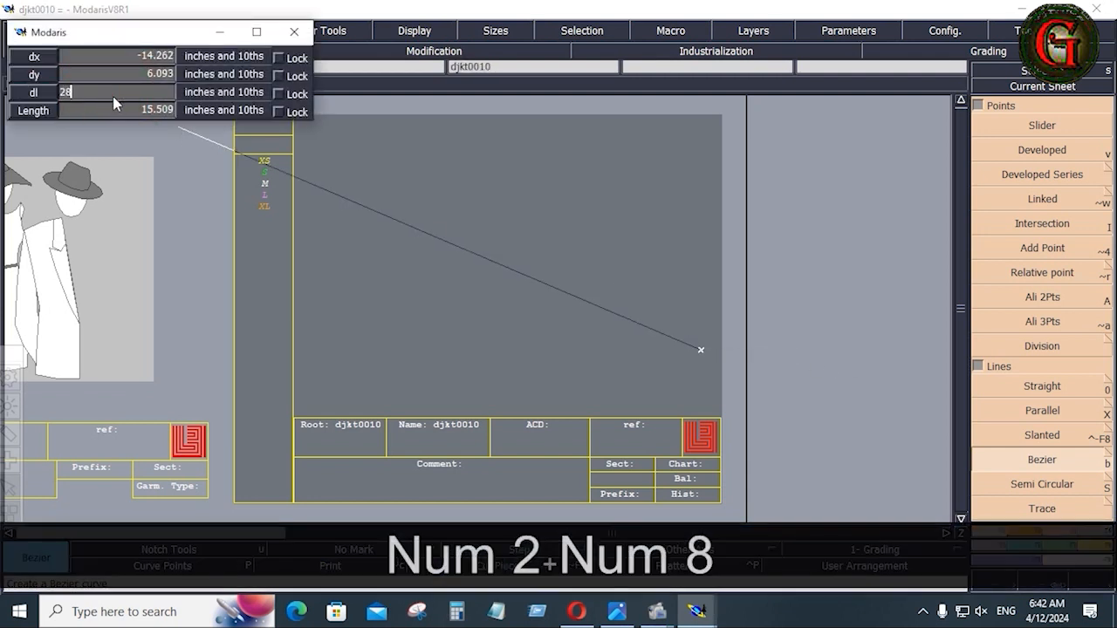
# - Place a developed point on the horizontal line with curve length -27.5 inches from its left end for the back length
pyautogui.click(1042, 149)
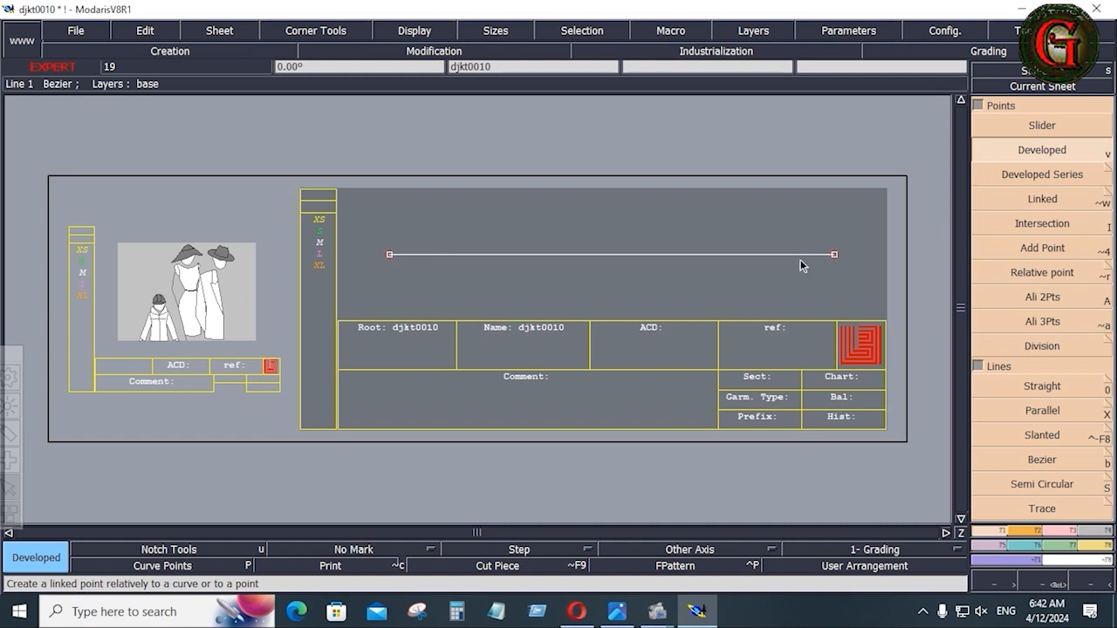
pyautogui.click(395, 255)
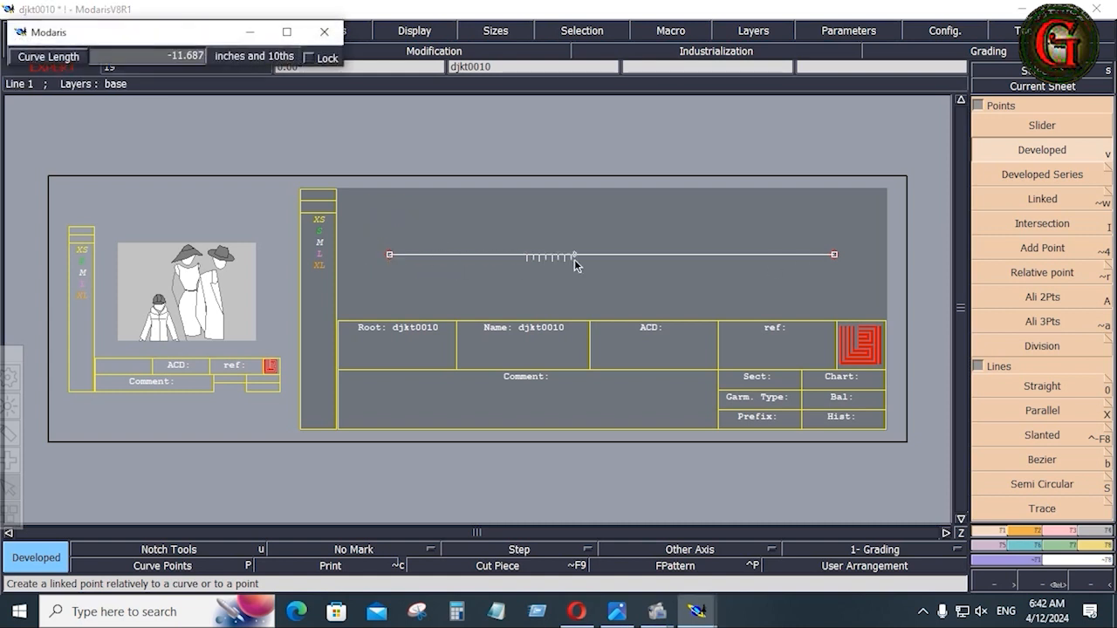
pyautogui.press('Down')
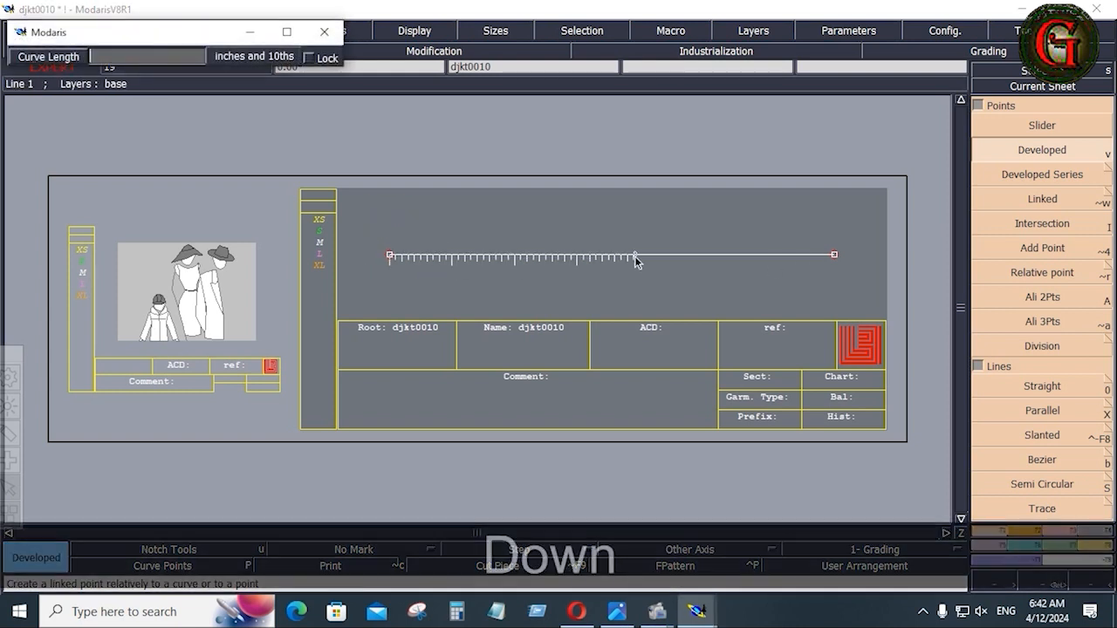
pyautogui.hotkey('ctrl', 'z')
pyautogui.click(392, 256)
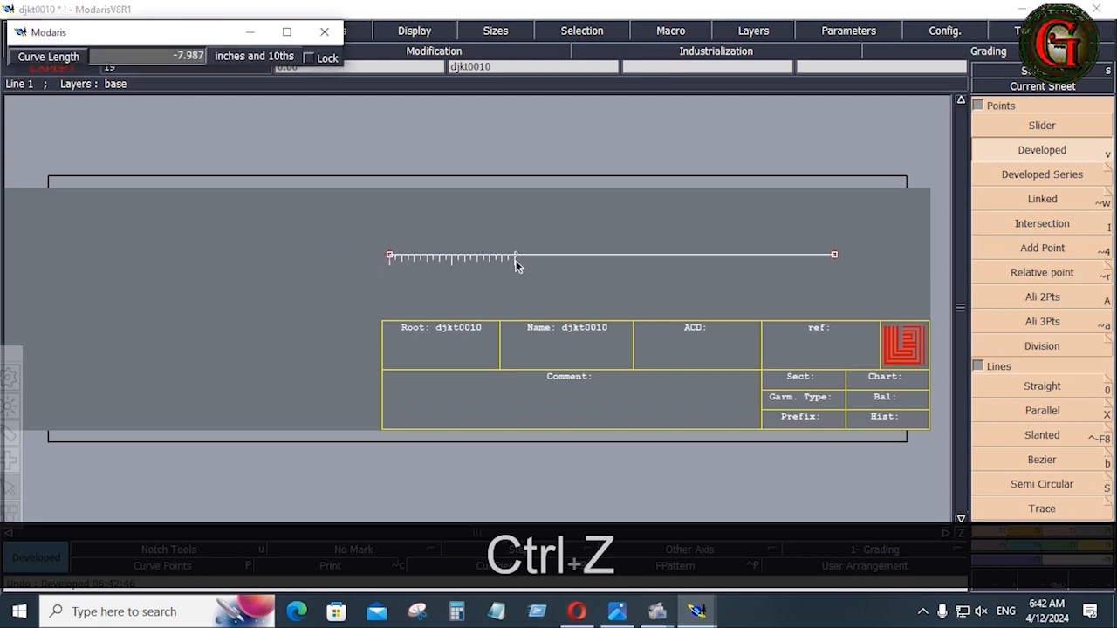
pyautogui.press('Down')
pyautogui.write('-27.5')
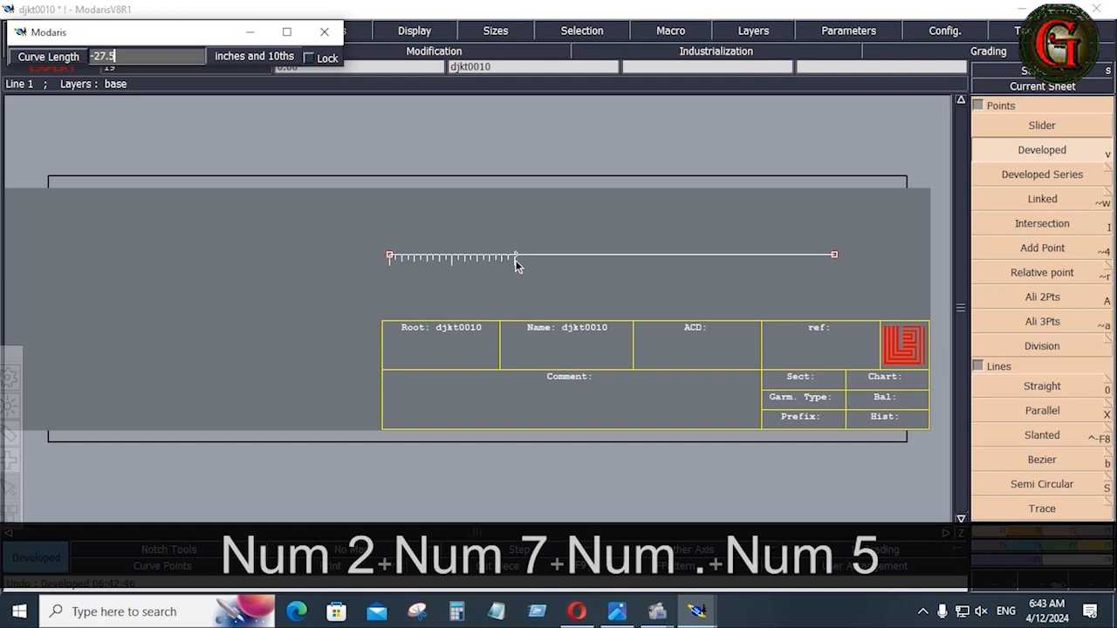
pyautogui.press('Return')
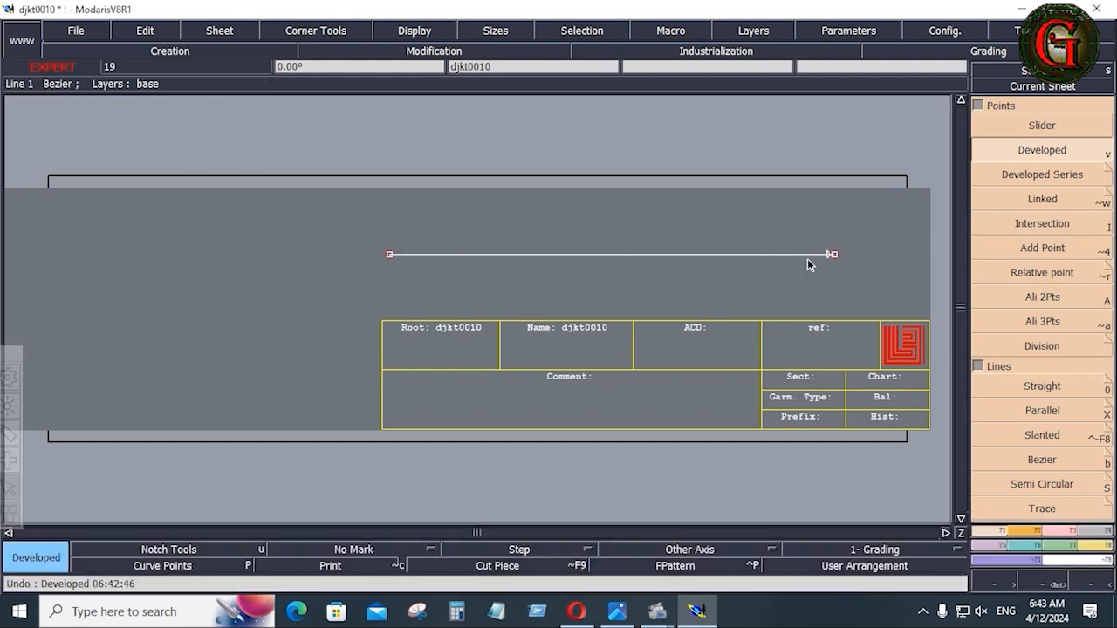
# - Check the neck drop in the measurement sheet and place a developed point 5 inches in from the line's right end
pyautogui.hotkey('alt', 'Tab')
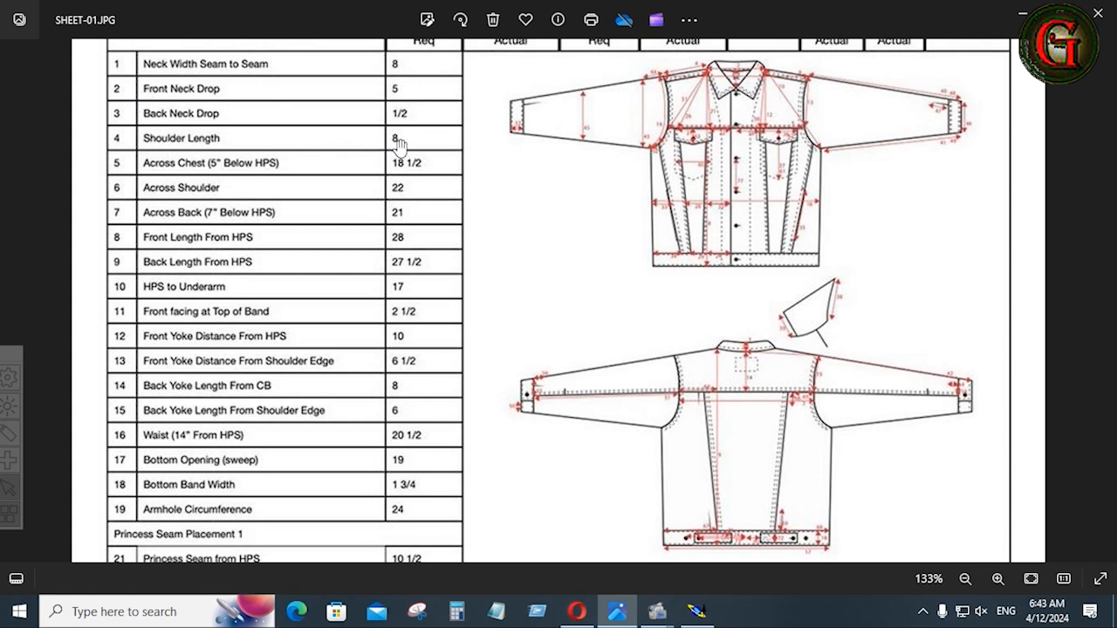
pyautogui.click(698, 613)
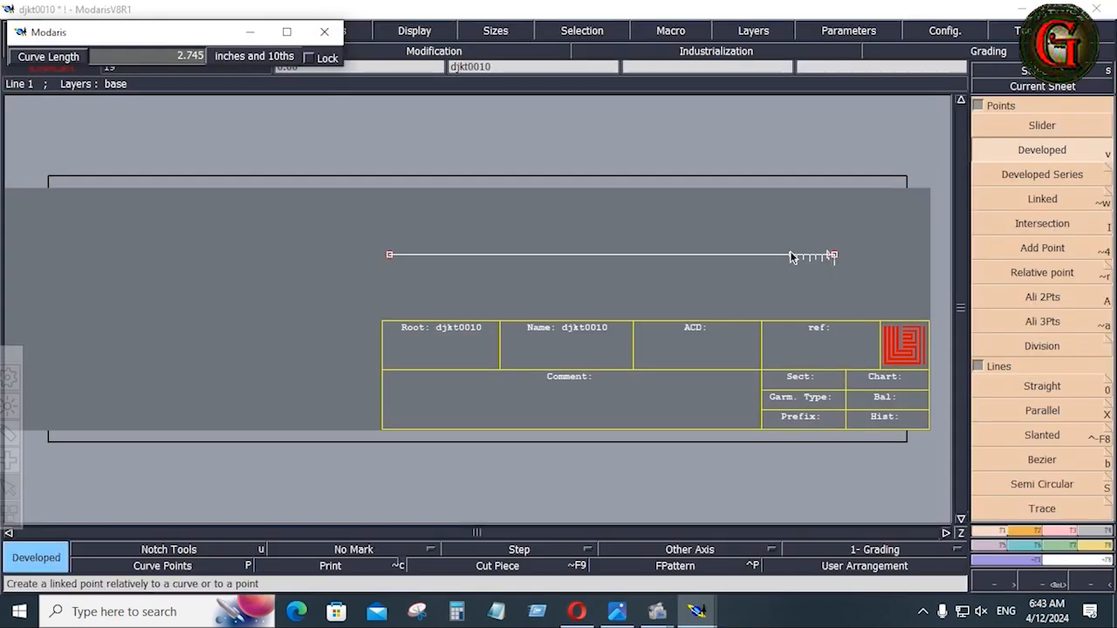
pyautogui.click(790, 255)
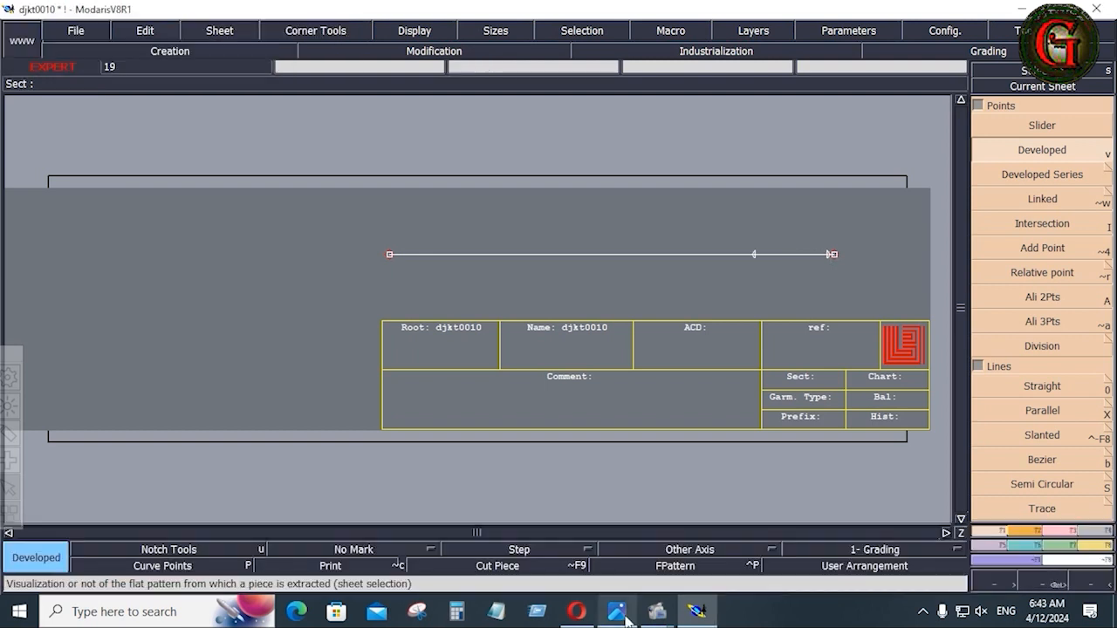
# - Check the neck width in the sheet and draw a vertical line up from the base line's right end for half the 8-inch width
pyautogui.click(626, 618)
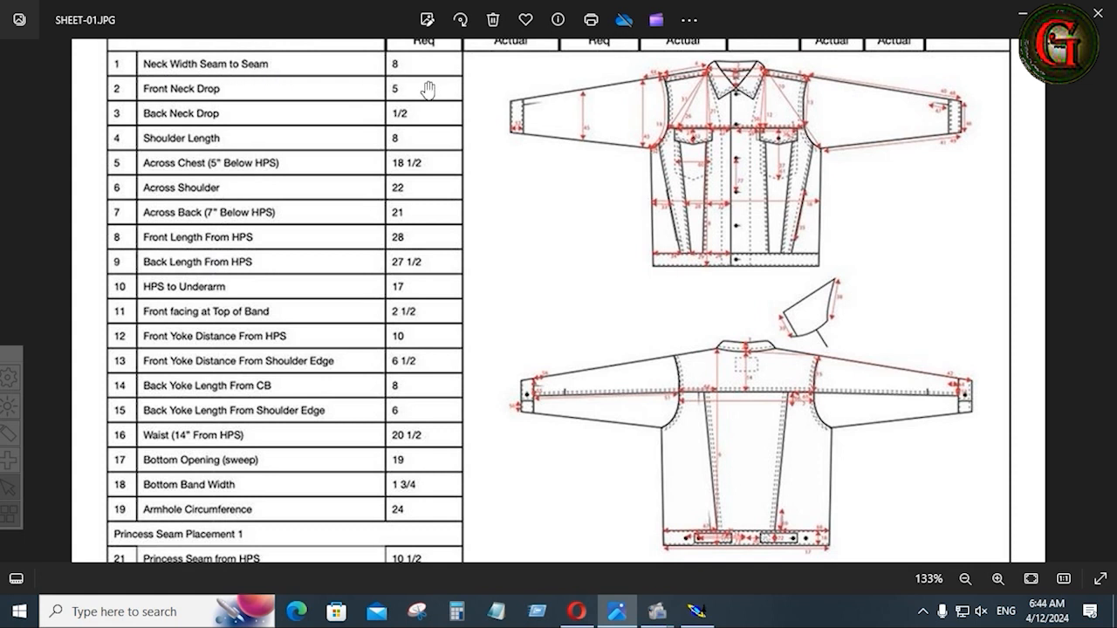
pyautogui.click(696, 610)
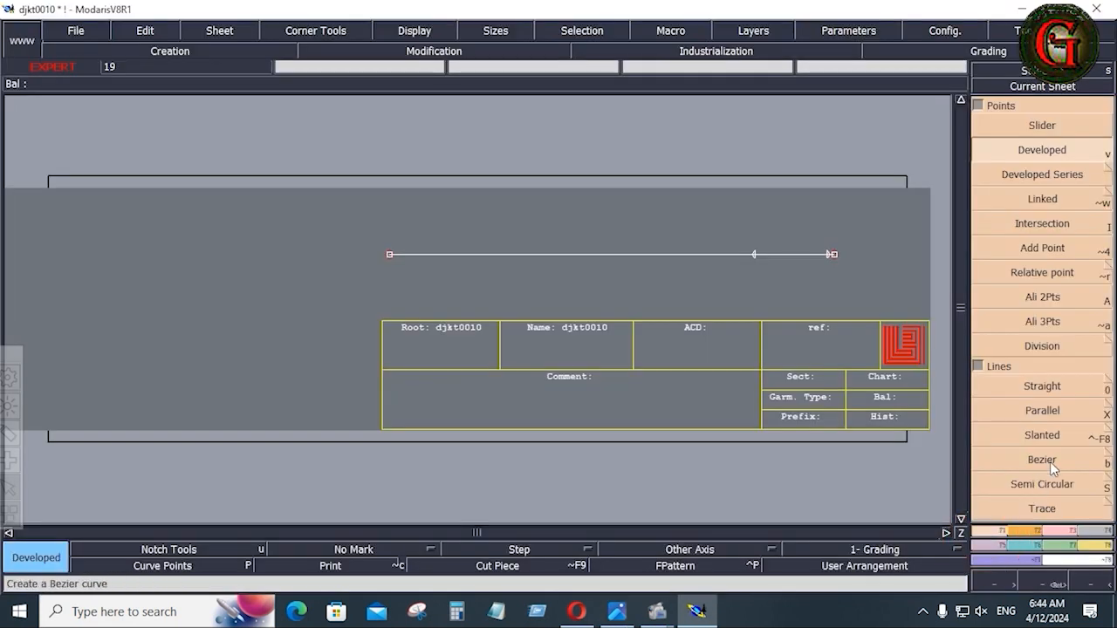
pyautogui.click(1041, 460)
pyautogui.click(836, 254)
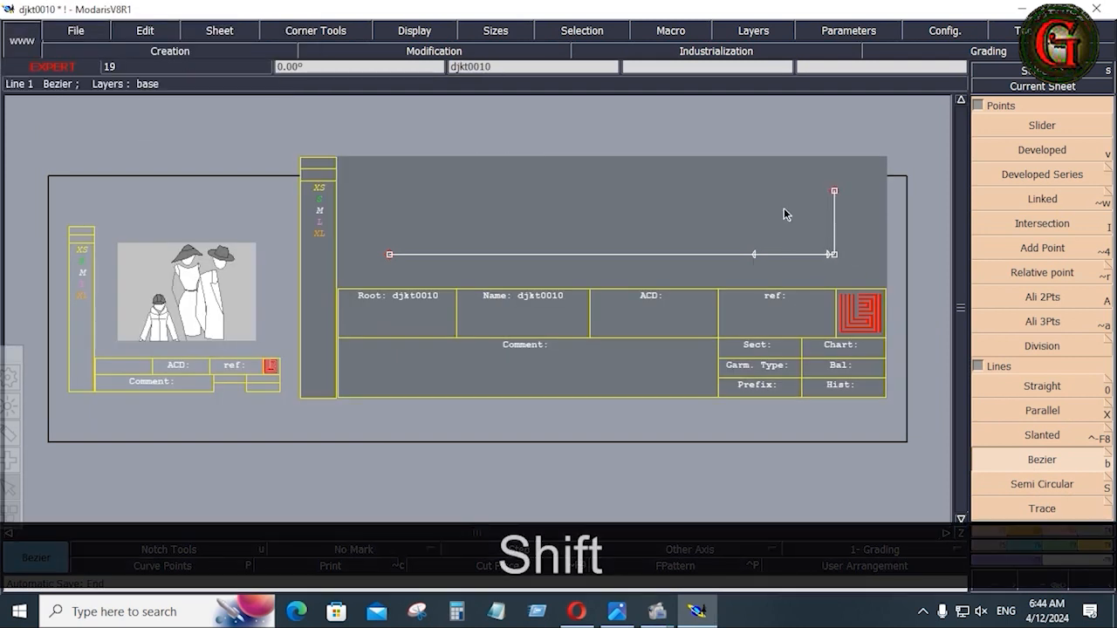
pyautogui.scroll(1, 788, 210)
pyautogui.scroll(1, 851, 196)
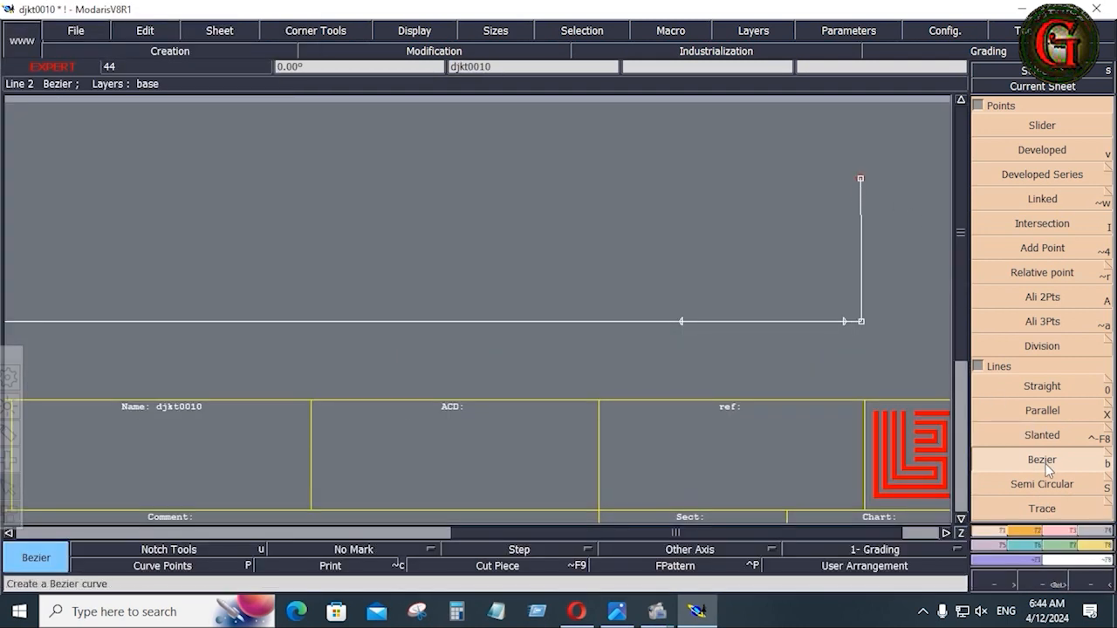
# - Draw straight Bezier lines from the top of the vertical neck line to the 27.5-inch point and to the front neck drop point
pyautogui.click(1045, 463)
pyautogui.click(860, 179)
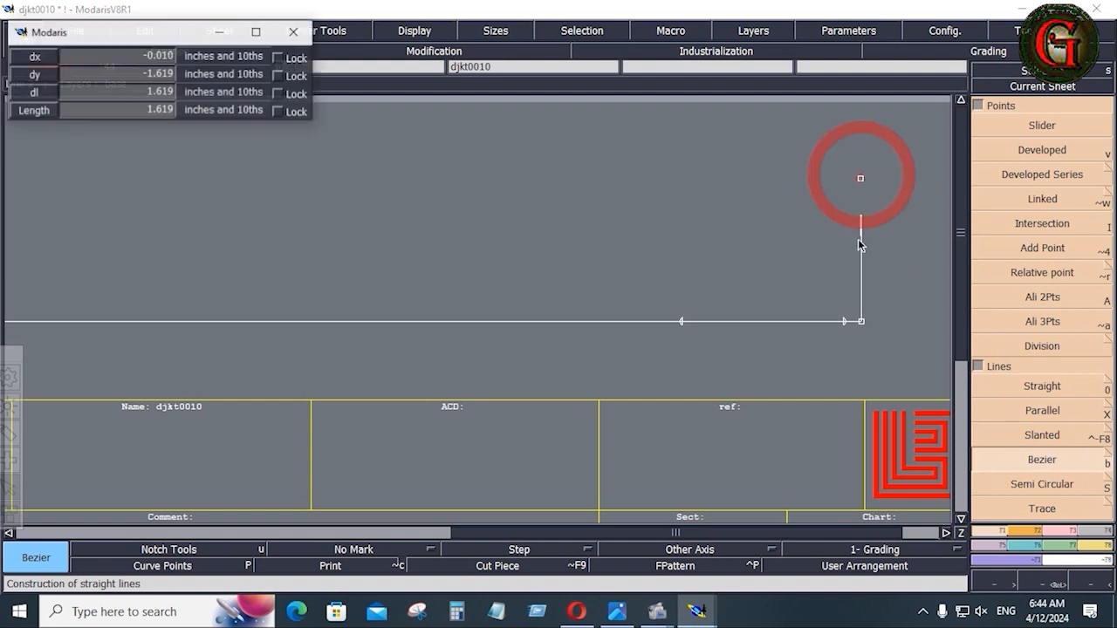
pyautogui.rightClick(843, 320)
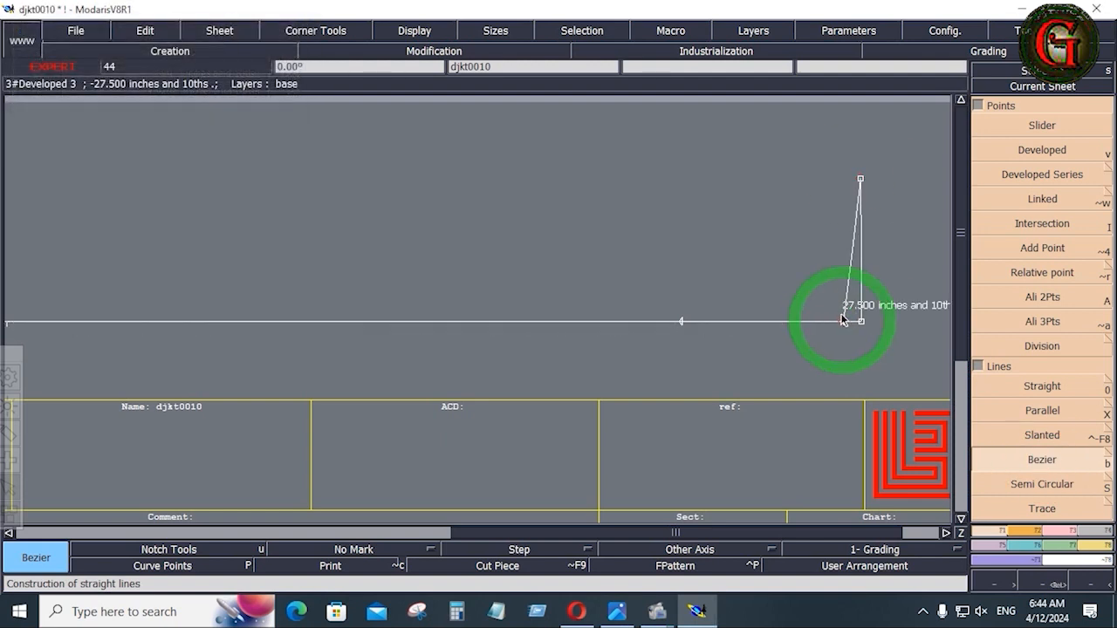
pyautogui.click(860, 181)
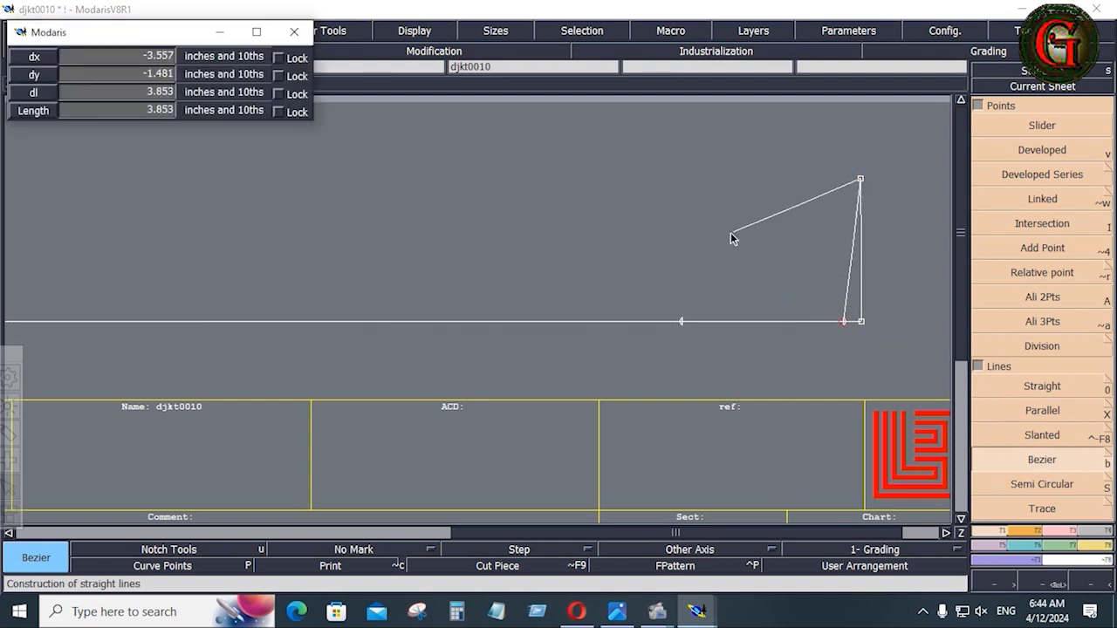
pyautogui.click(682, 321)
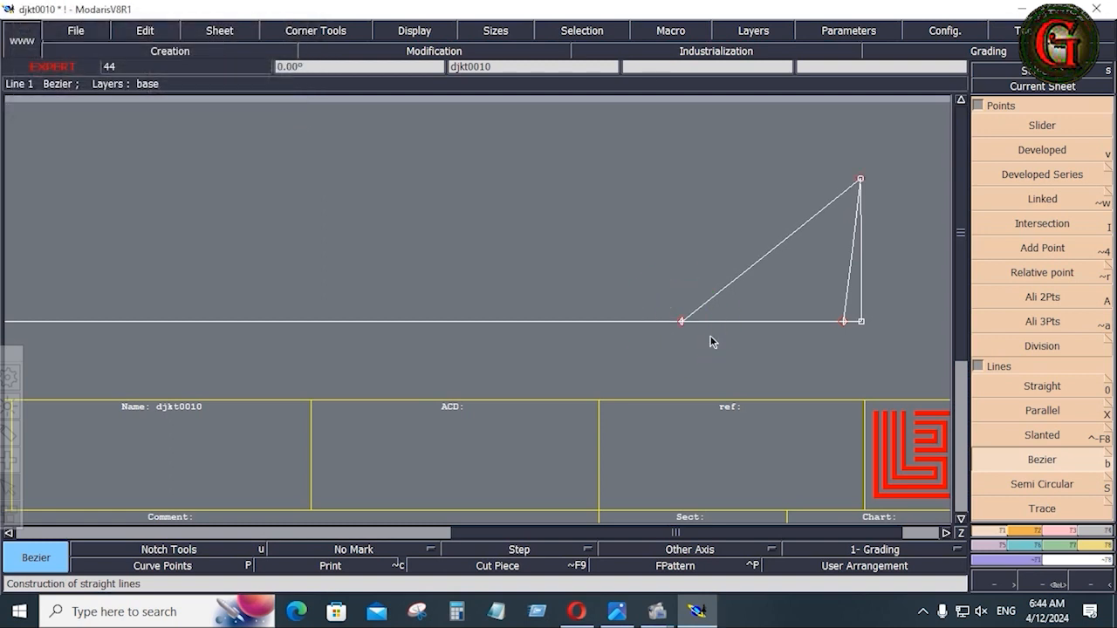
pyautogui.scroll(3, 708, 342)
pyautogui.scroll(-4, 703, 333)
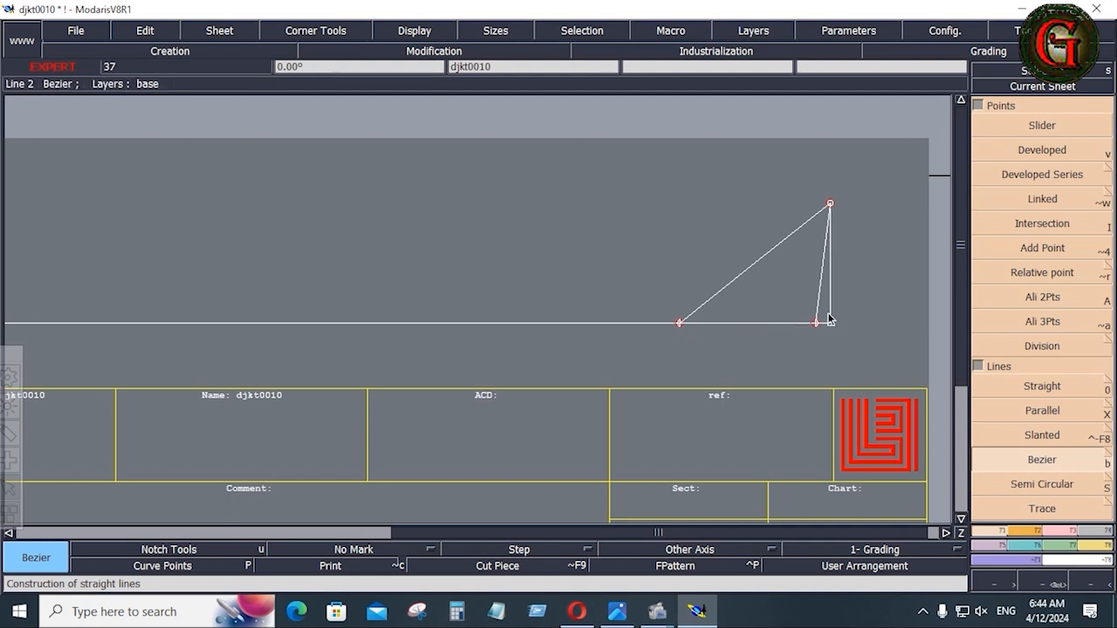
pyautogui.scroll(-2, 838, 288)
pyautogui.scroll(3, 853, 292)
pyautogui.scroll(3, 840, 280)
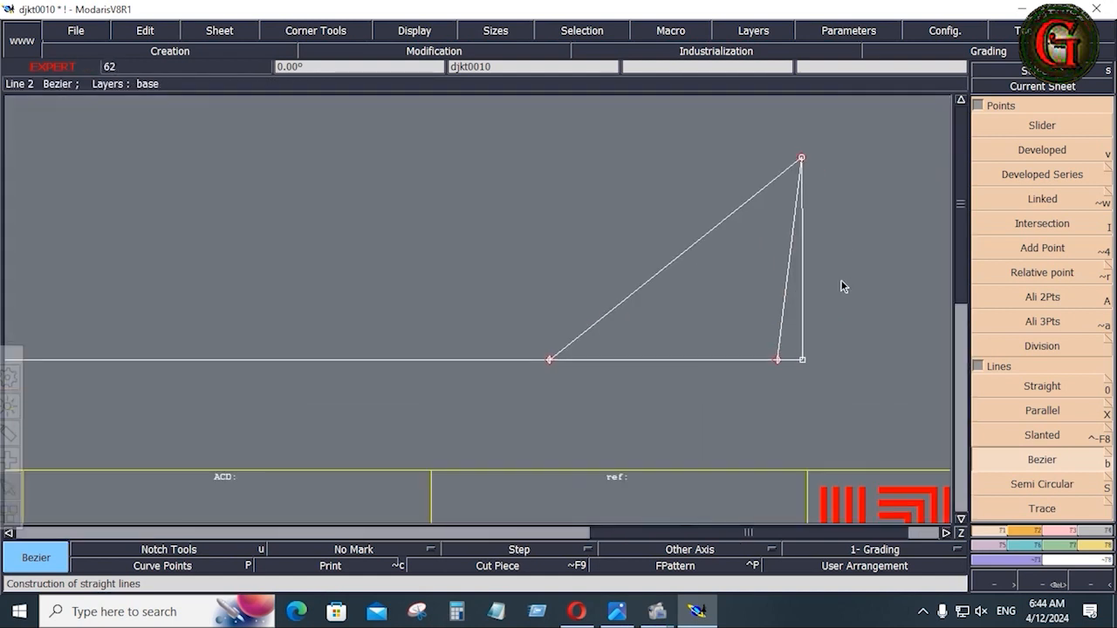
pyautogui.scroll(-3, 817, 279)
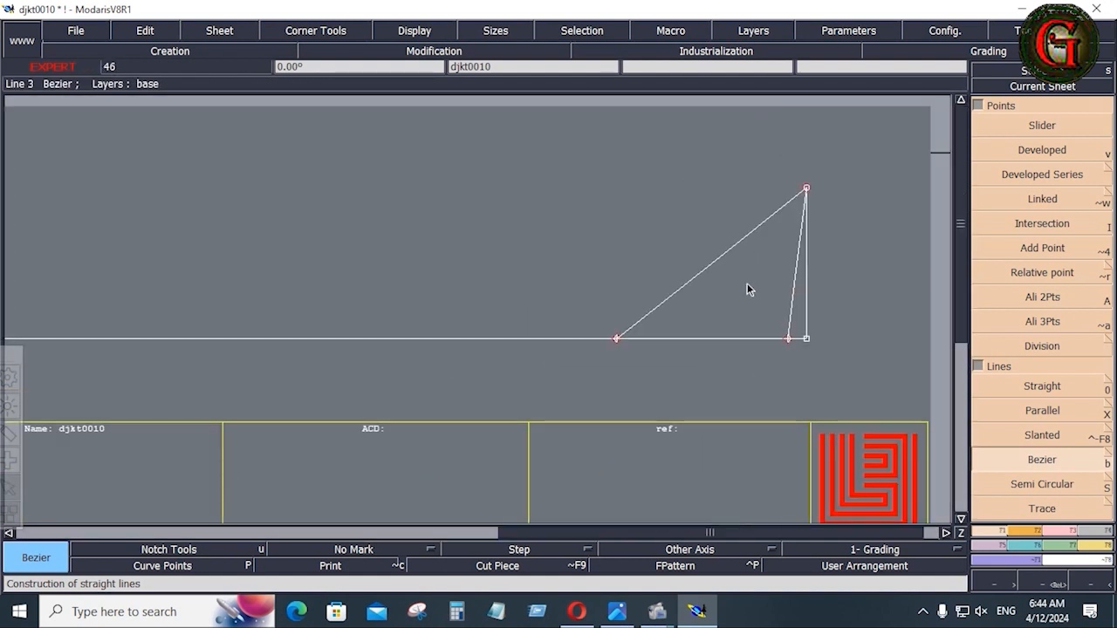
pyautogui.scroll(2, 747, 287)
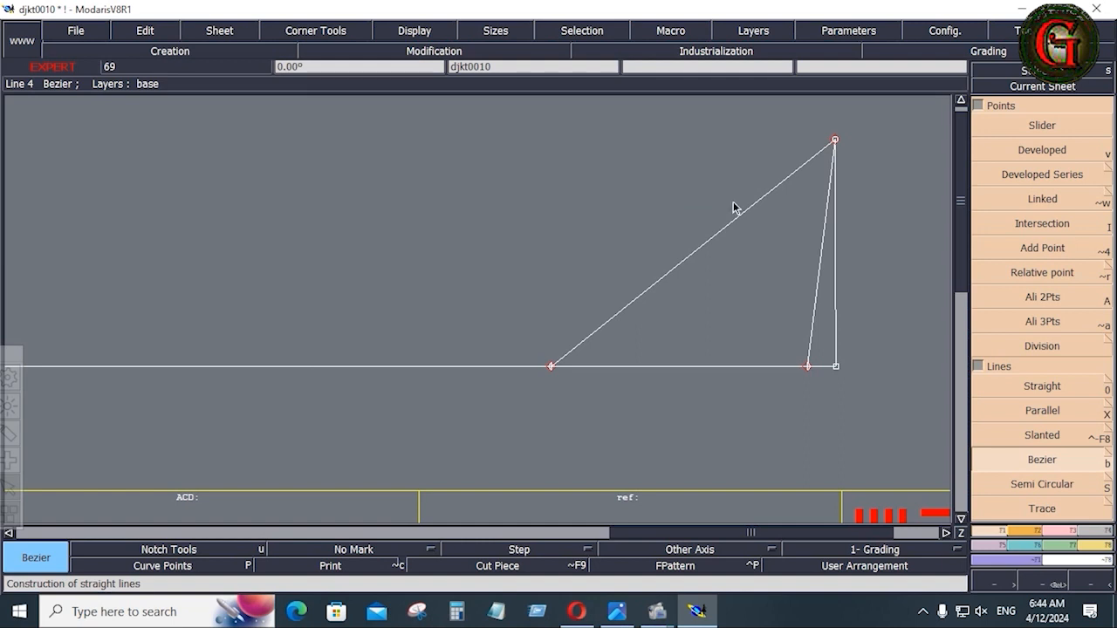
# - Insert points on the base line at the back and front neck drop positions, and recheck the neckline in the jacket sketch
pyautogui.click(1065, 532)
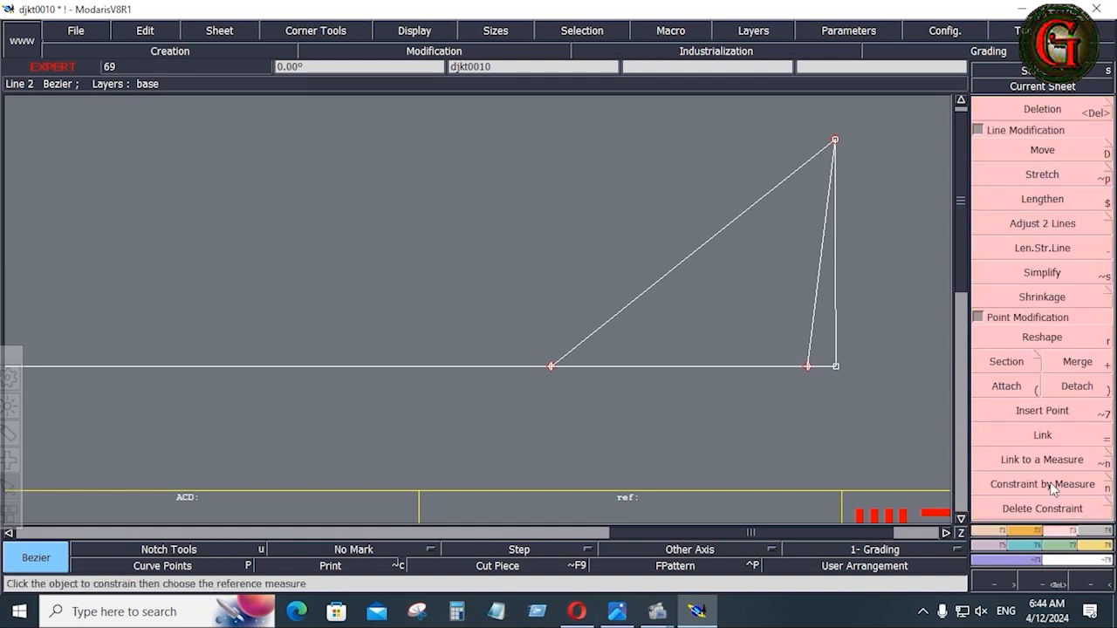
pyautogui.click(1042, 411)
pyautogui.click(811, 367)
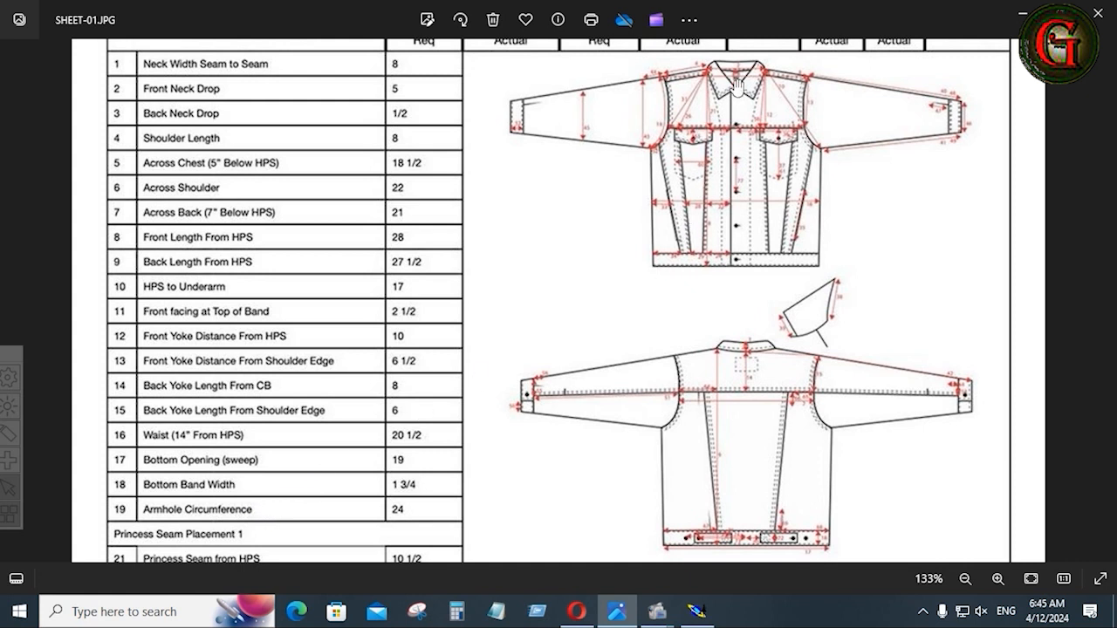
pyautogui.click(697, 611)
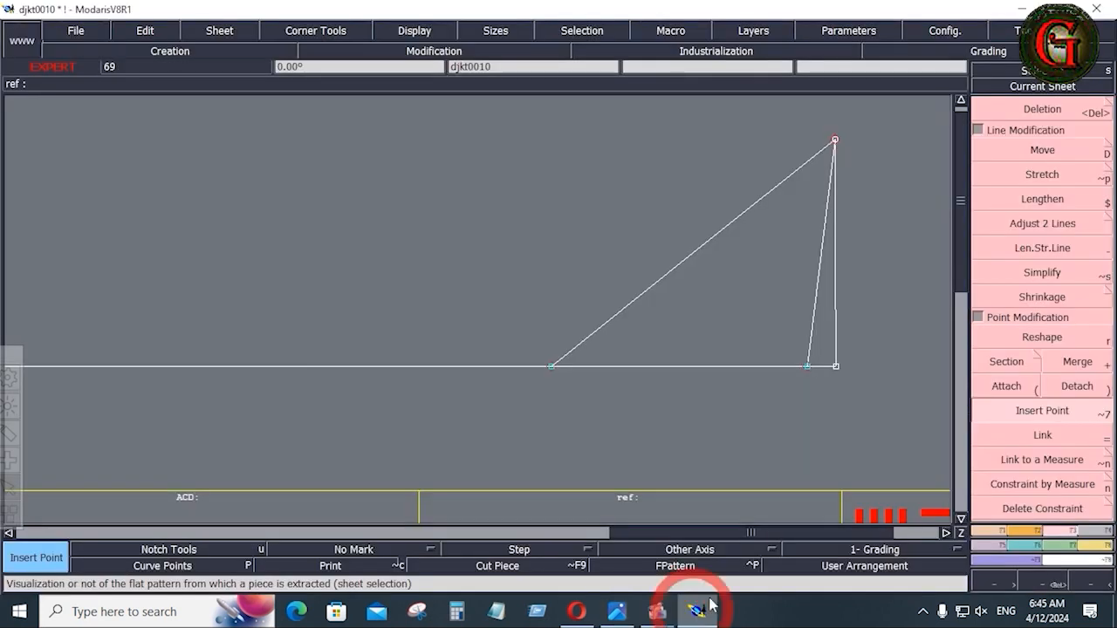
# - Align the upper neck point vertically with the right end of the base line using Ali 2Pts
pyautogui.click(960, 100)
pyautogui.click(961, 100)
pyautogui.click(961, 100)
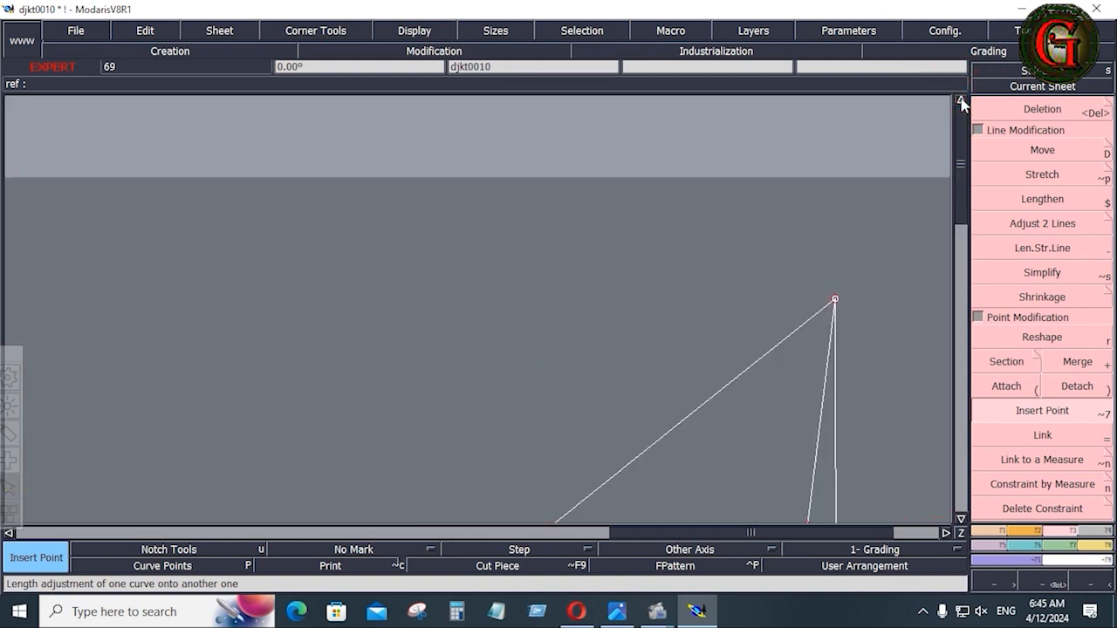
pyautogui.click(961, 519)
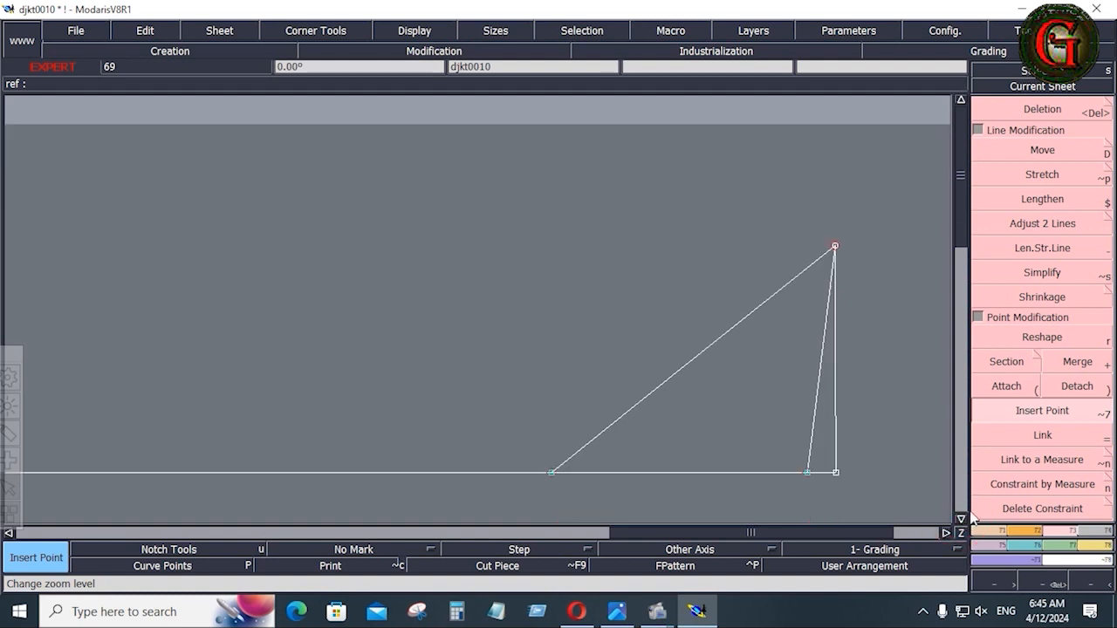
pyautogui.hotkey('shift', 'a')
pyautogui.click(961, 100)
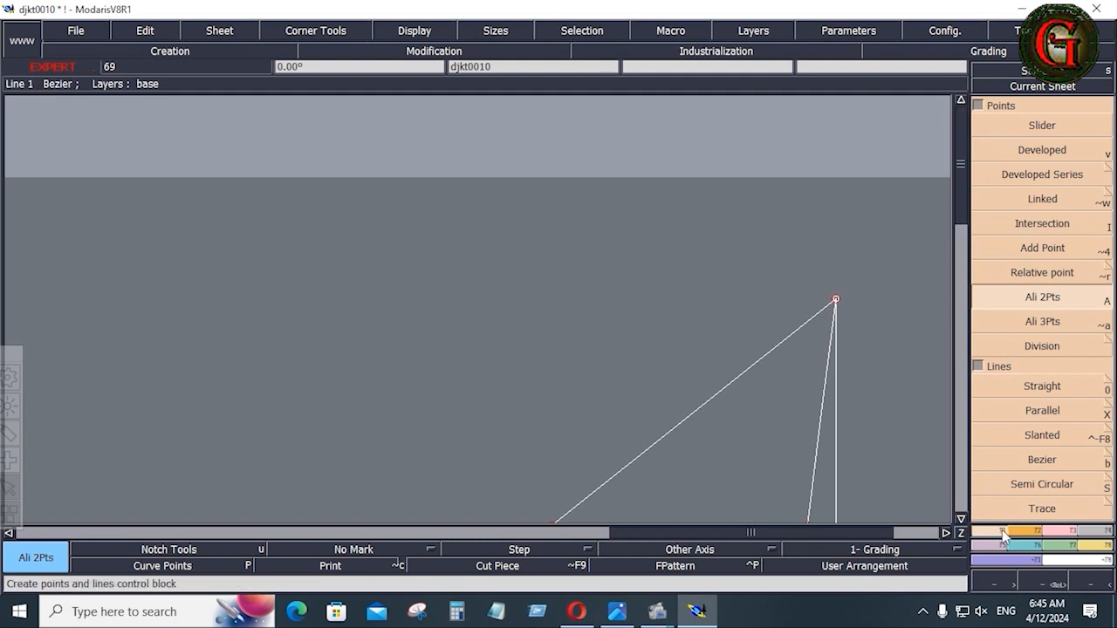
# - Open the calculator and divide 4 by 2.54 to convert 4 cm to inches
pyautogui.click(455, 611)
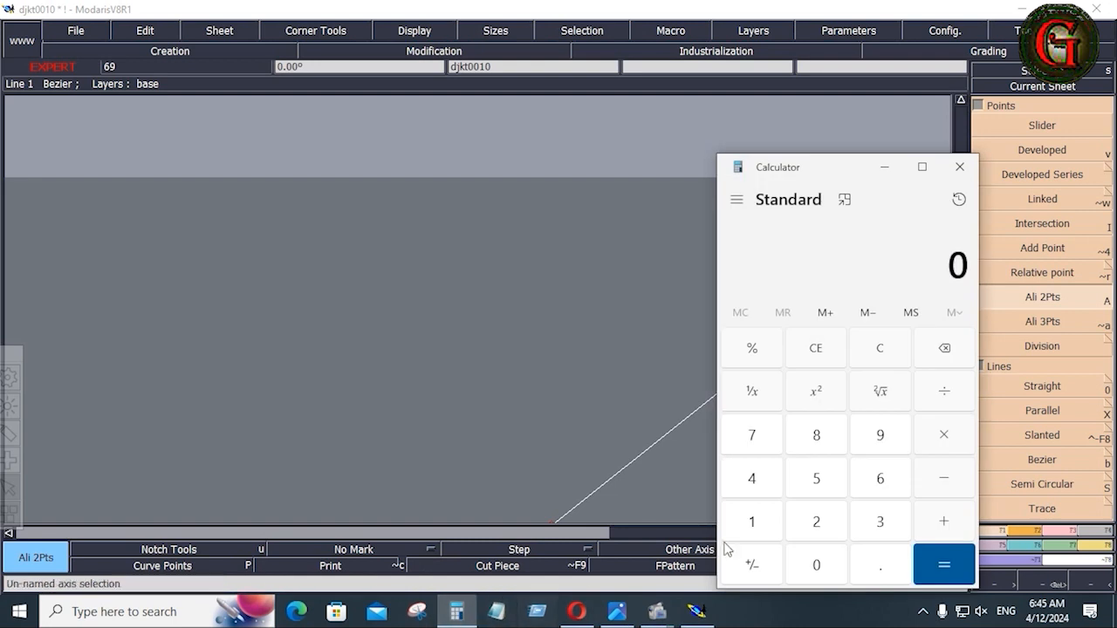
pyautogui.write('4/')
pyautogui.click(883, 564)
pyautogui.click(813, 522)
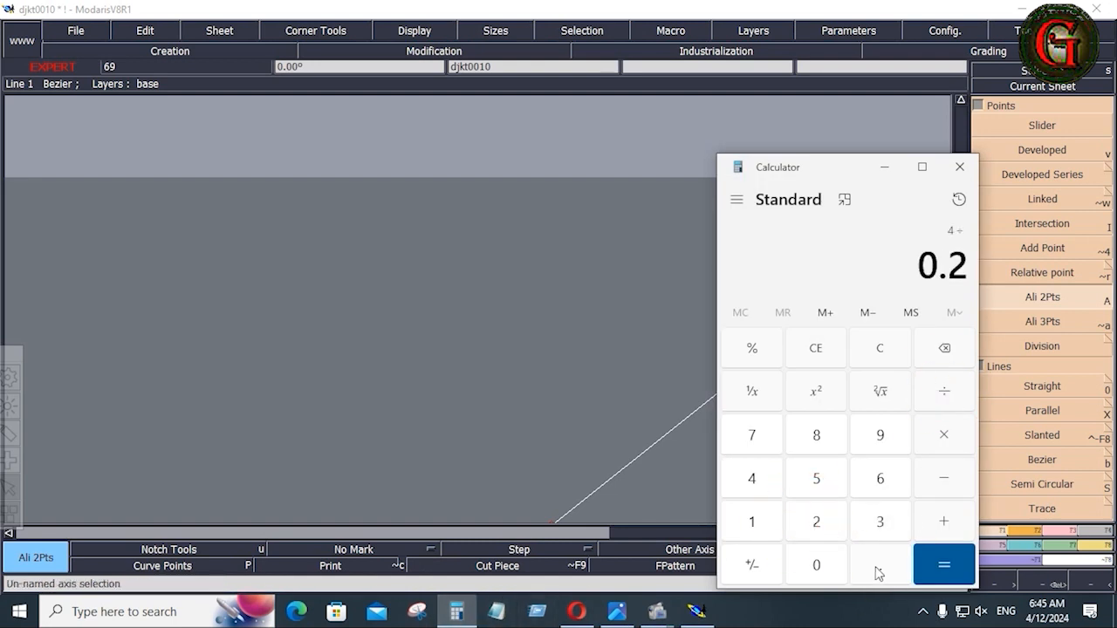
pyautogui.click(820, 525)
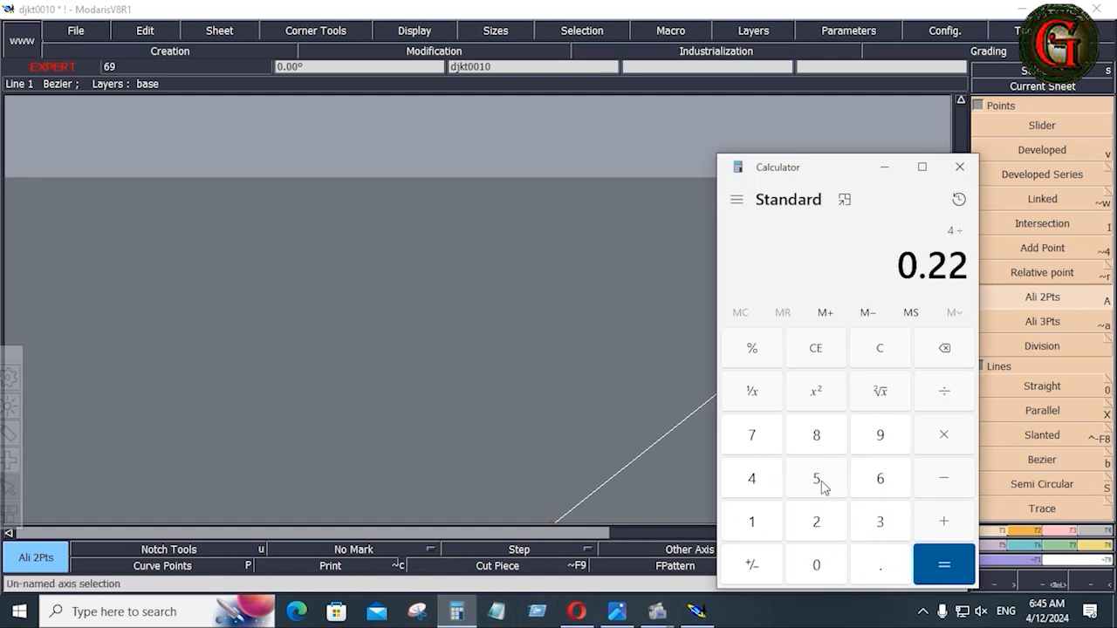
pyautogui.click(882, 349)
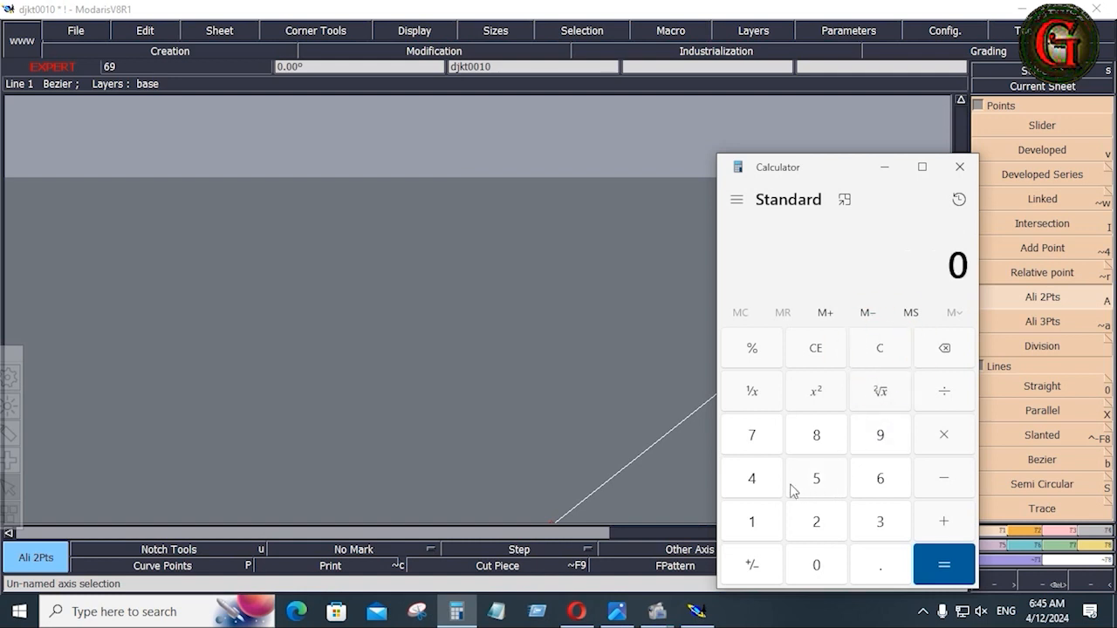
pyautogui.click(753, 478)
pyautogui.click(944, 394)
pyautogui.click(817, 522)
pyautogui.click(880, 565)
pyautogui.click(816, 480)
pyautogui.click(751, 479)
pyautogui.click(925, 569)
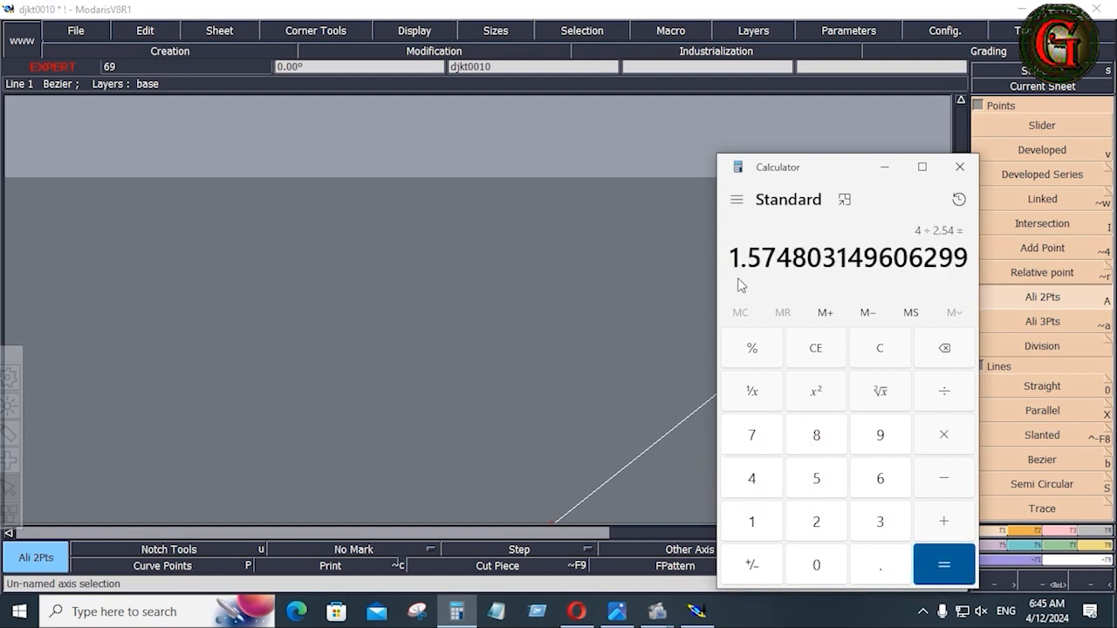
# - Minimize the calculator, check the shoulder length in the measurement sheet, and draw an 8-inch shoulder line from the upper neck point
pyautogui.click(886, 166)
pyautogui.hotkey('alt', 'Tab')
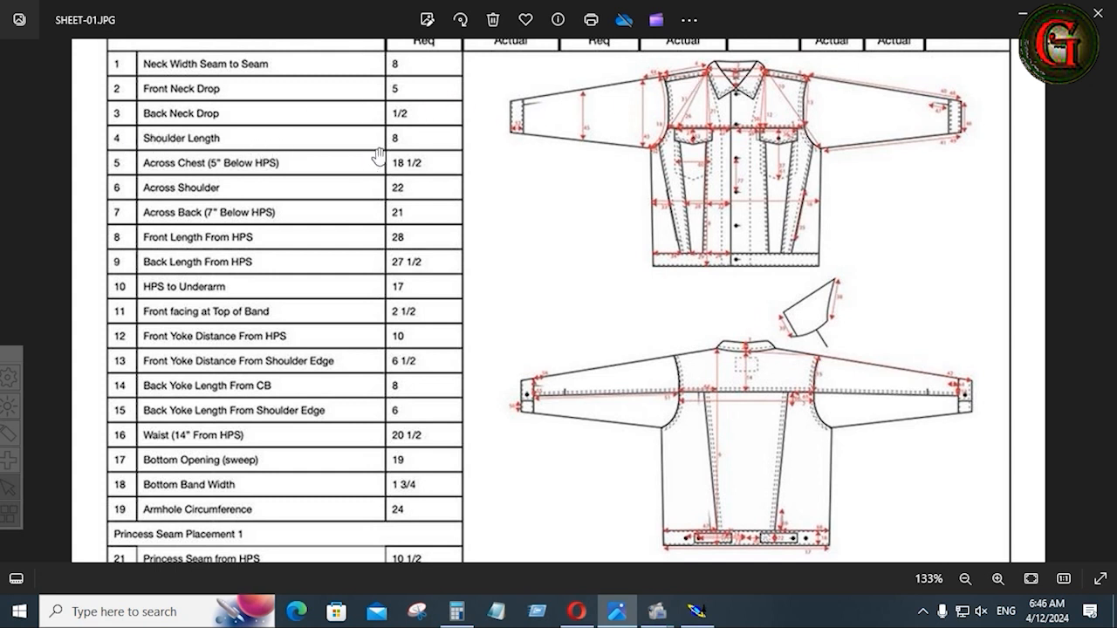
pyautogui.hotkey('alt', 'Tab')
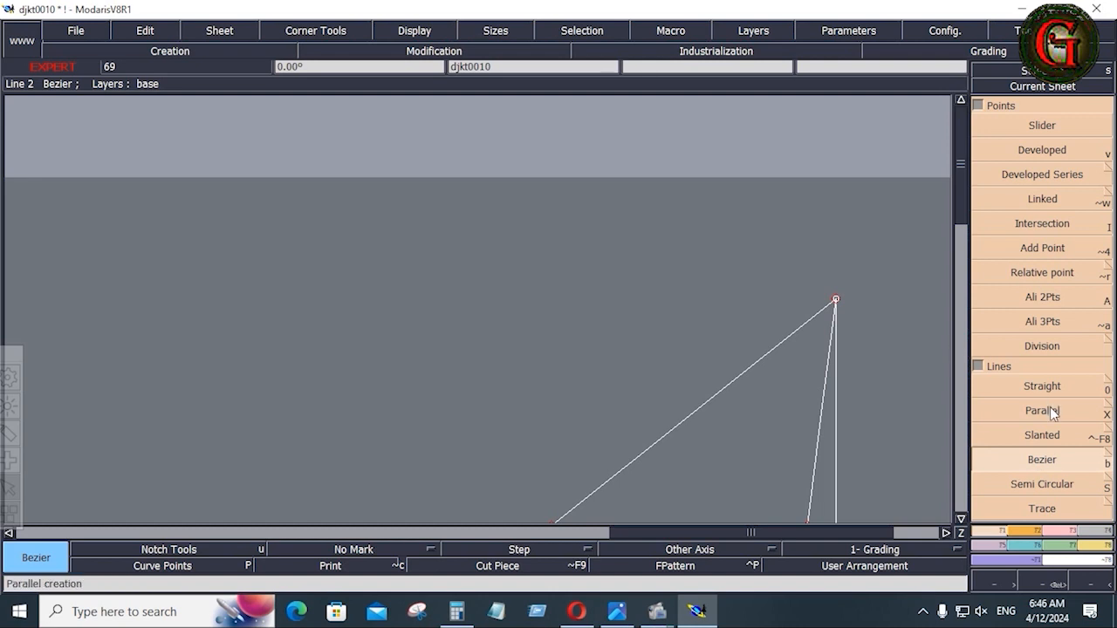
pyautogui.click(835, 299)
pyautogui.click(124, 96)
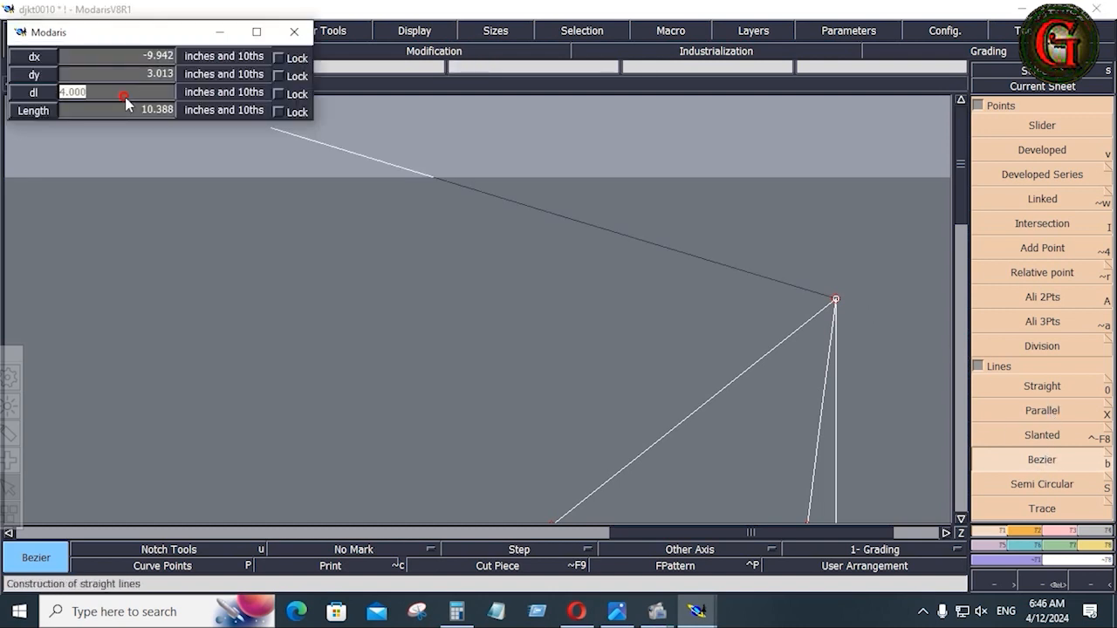
pyautogui.write('8')
pyautogui.click(112, 76)
pyautogui.write('1.75')
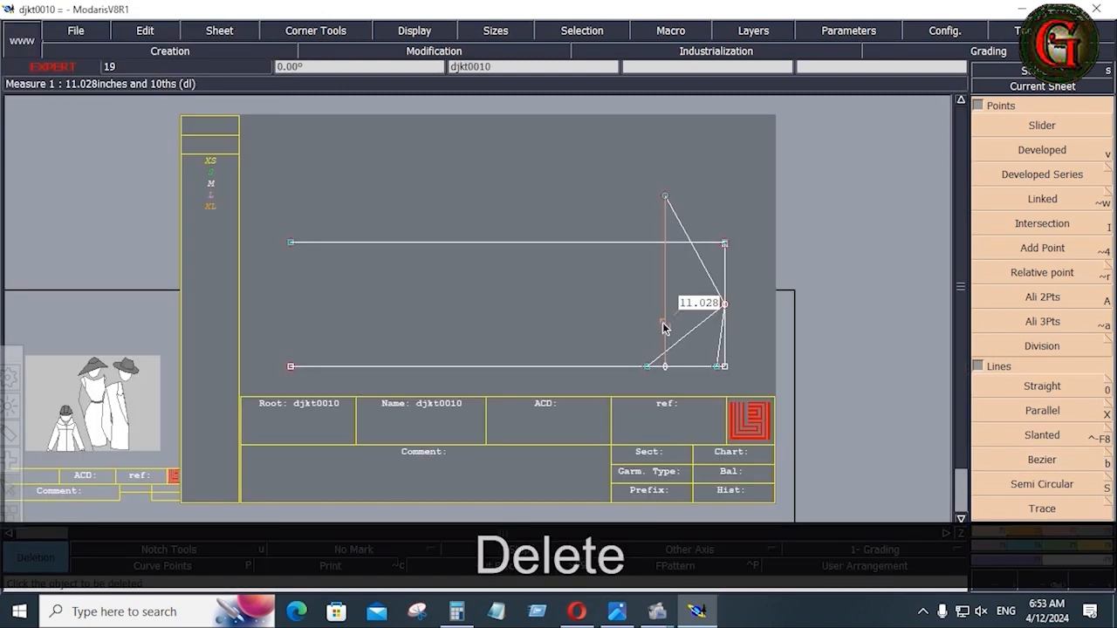
# - Delete the vertical shoulder measure and the upper horizontal construction line
pyautogui.click(666, 311)
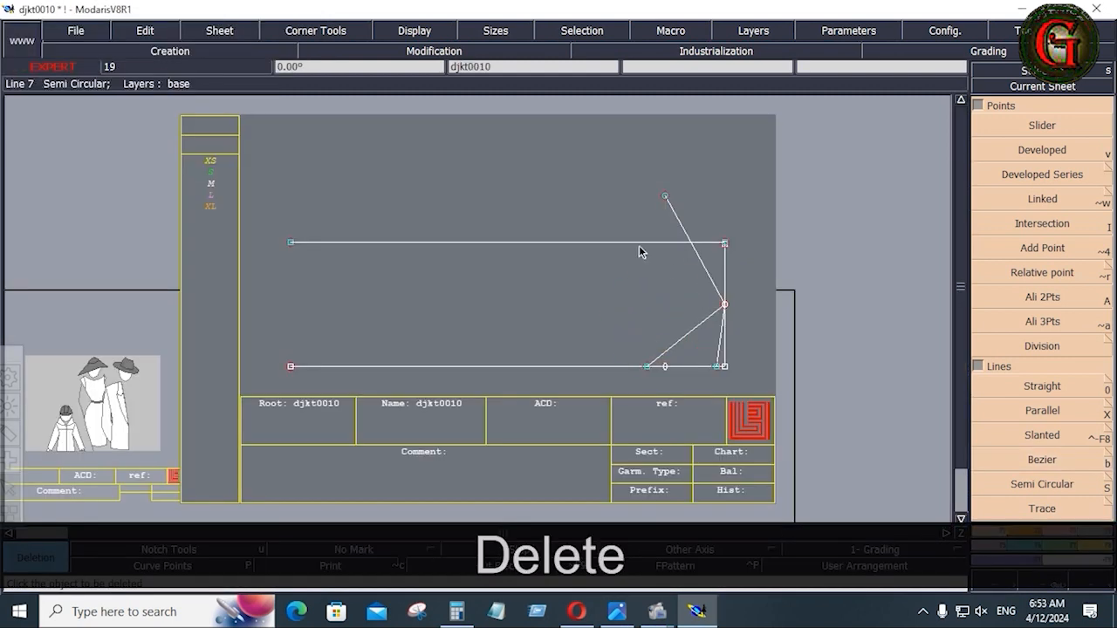
pyautogui.click(292, 243)
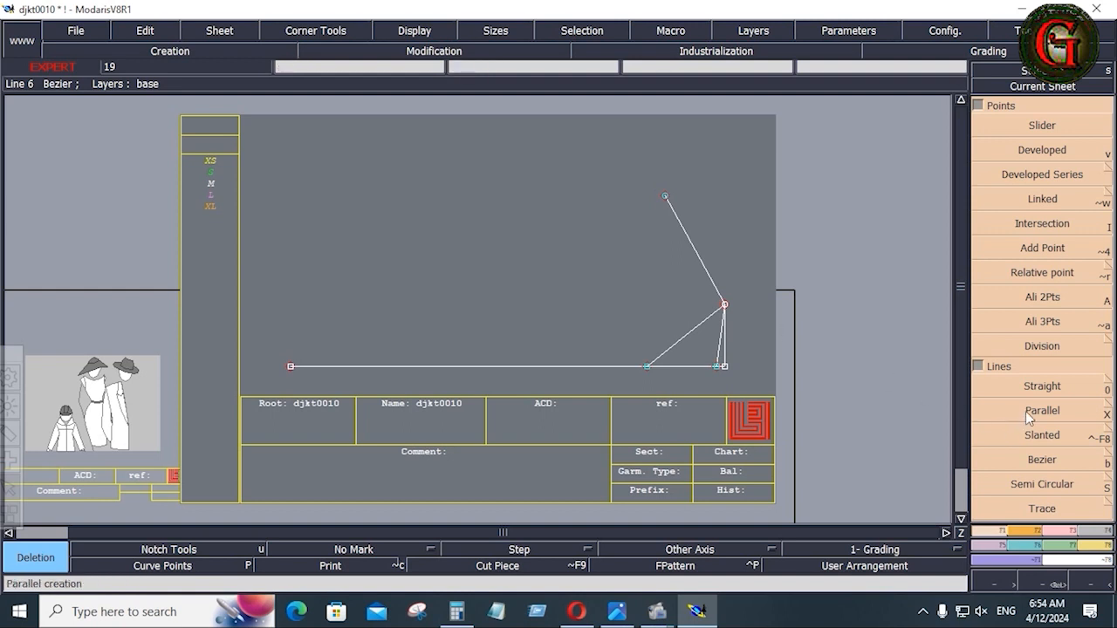
# - Create one parallel on each side of the shoulder line at distances of .75 and -.75 inches
pyautogui.click(1025, 411)
pyautogui.click(693, 279)
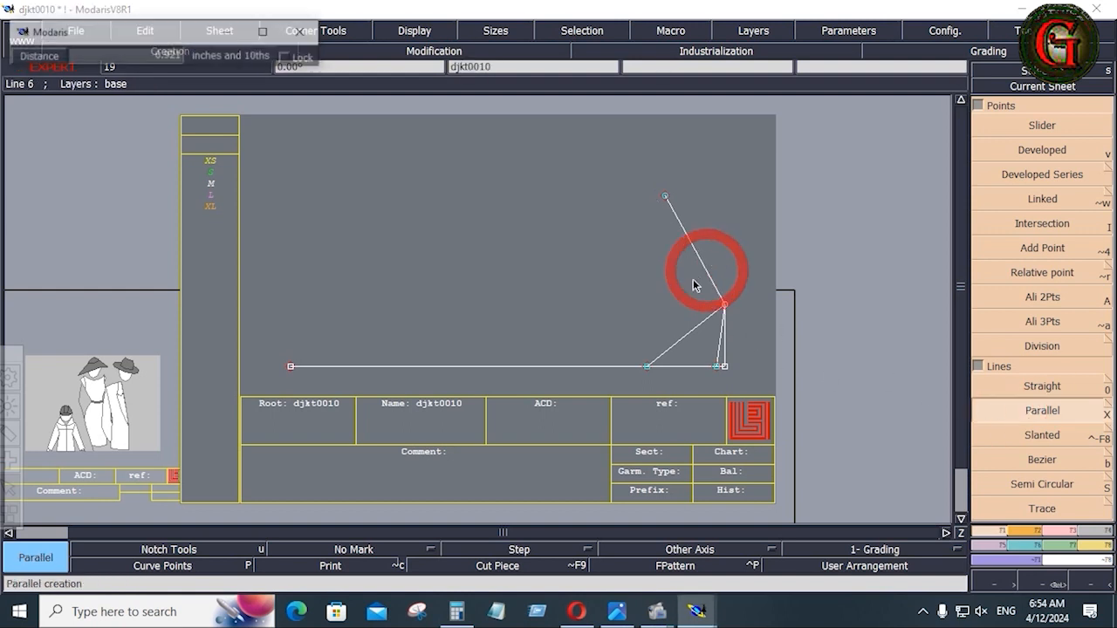
pyautogui.press('Down')
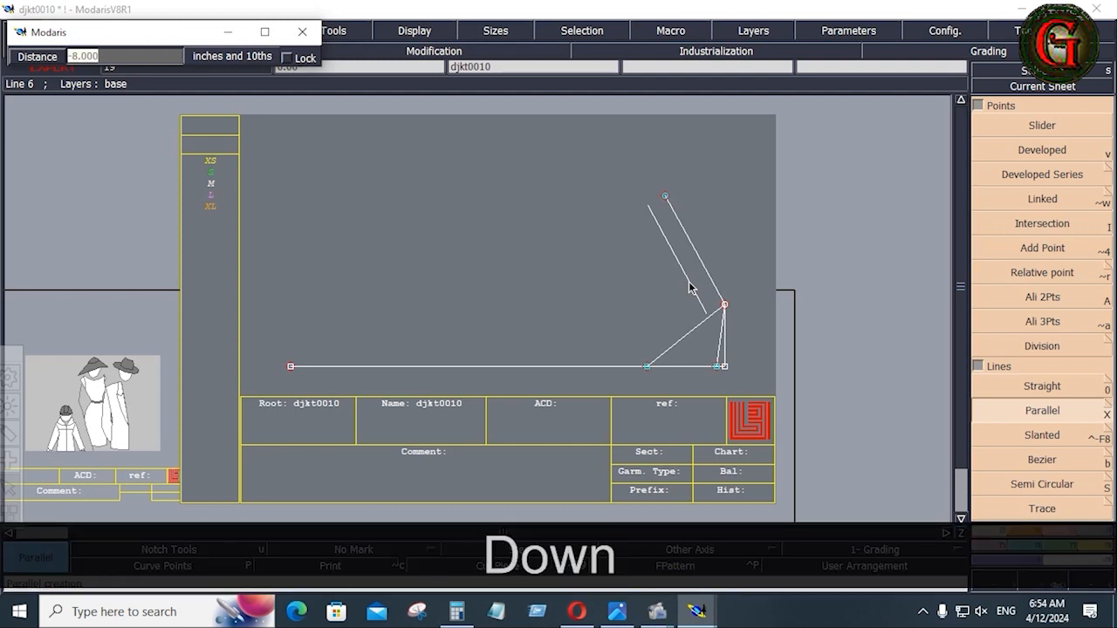
pyautogui.write('.75')
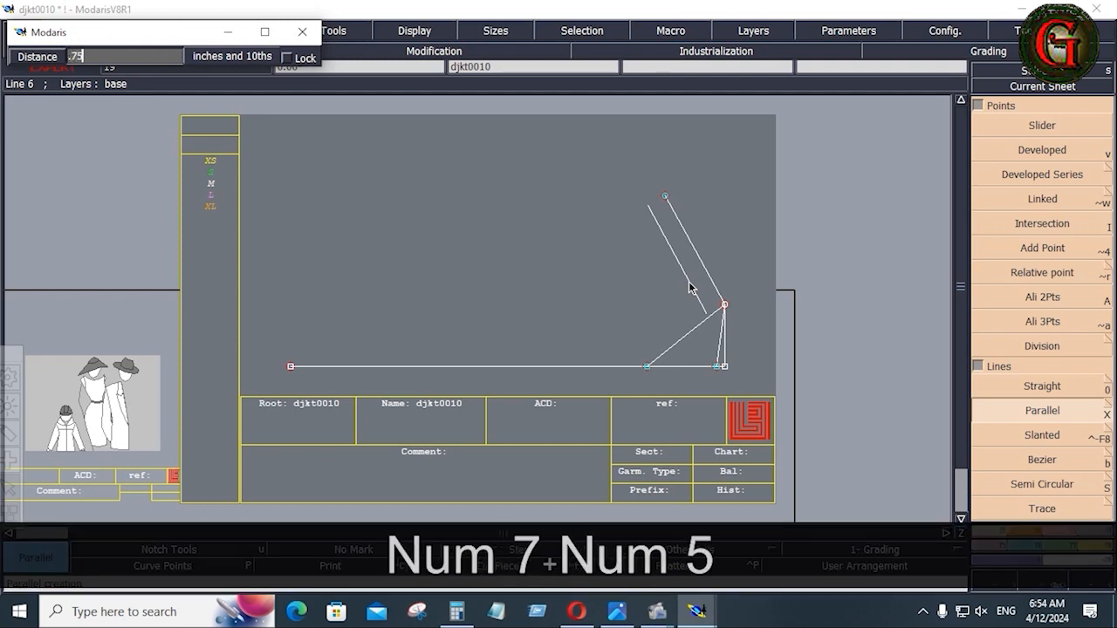
pyautogui.press('Return')
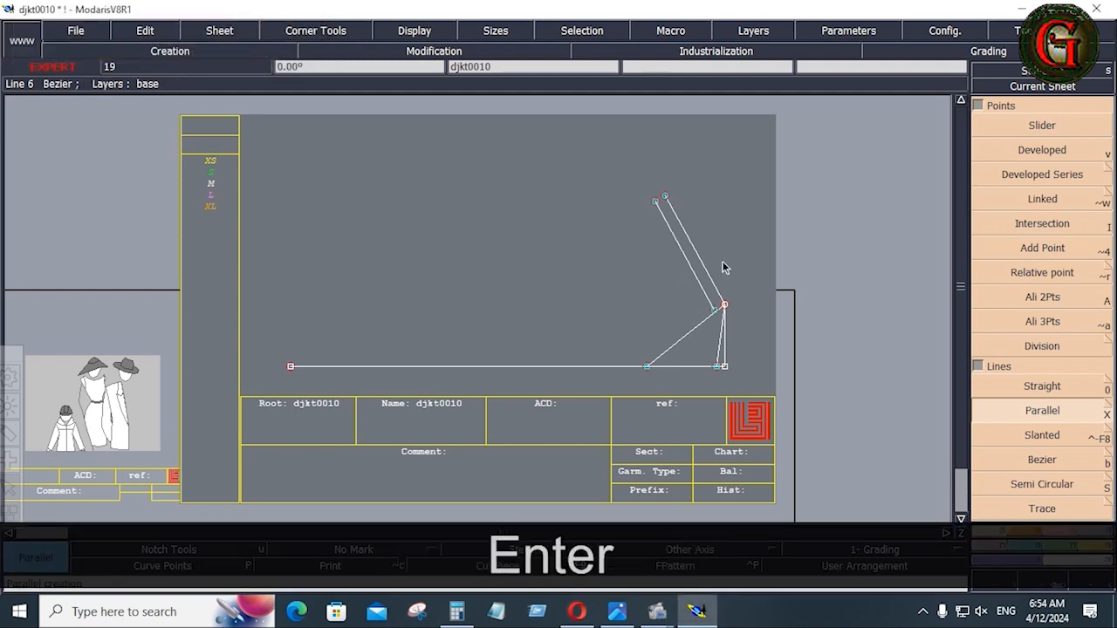
pyautogui.click(705, 262)
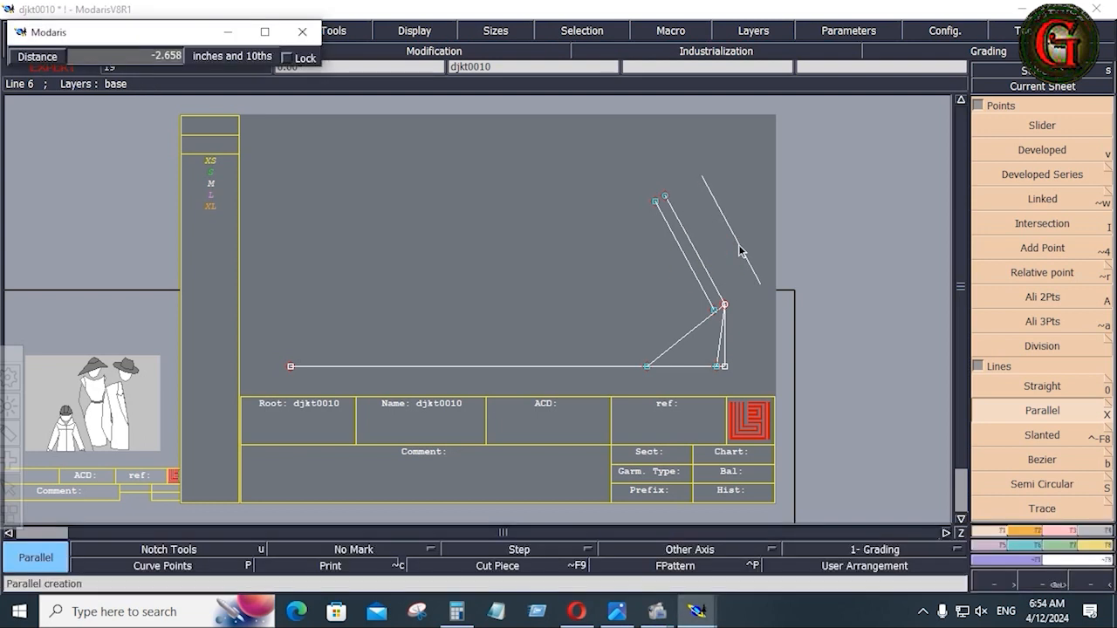
pyautogui.press('Down')
pyautogui.write('-0.7')
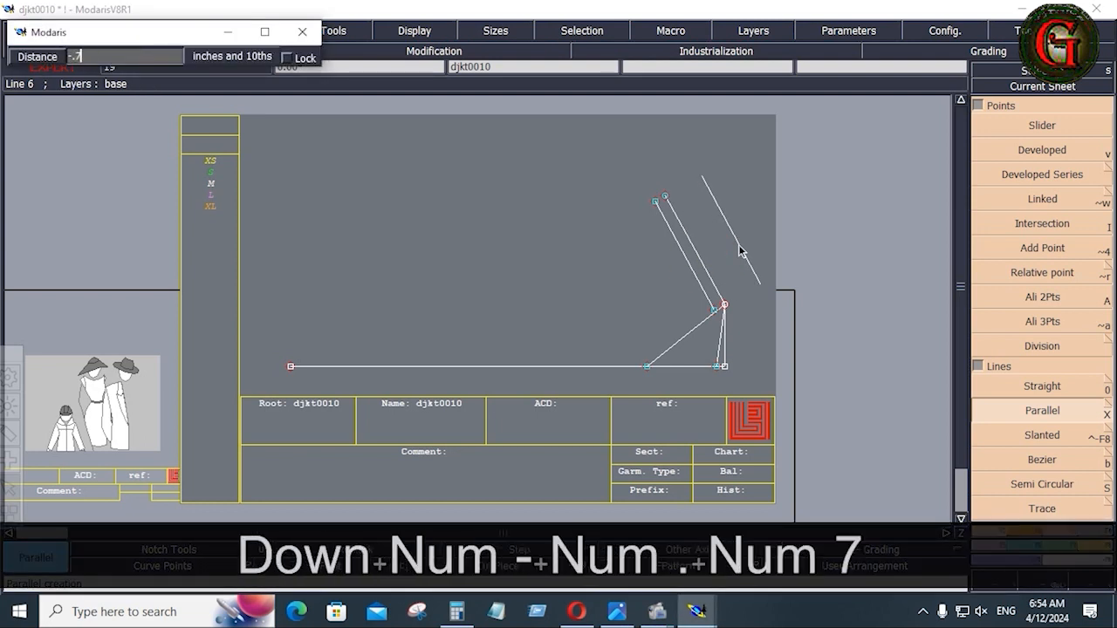
pyautogui.write('5')
pyautogui.press('Return')
# - Adjust the front neck line onto the lower parallel and the back neck line onto the upper parallel using Adjust 2 Lines
pyautogui.moveTo(728, 324); pyautogui.dragTo(752, 388)
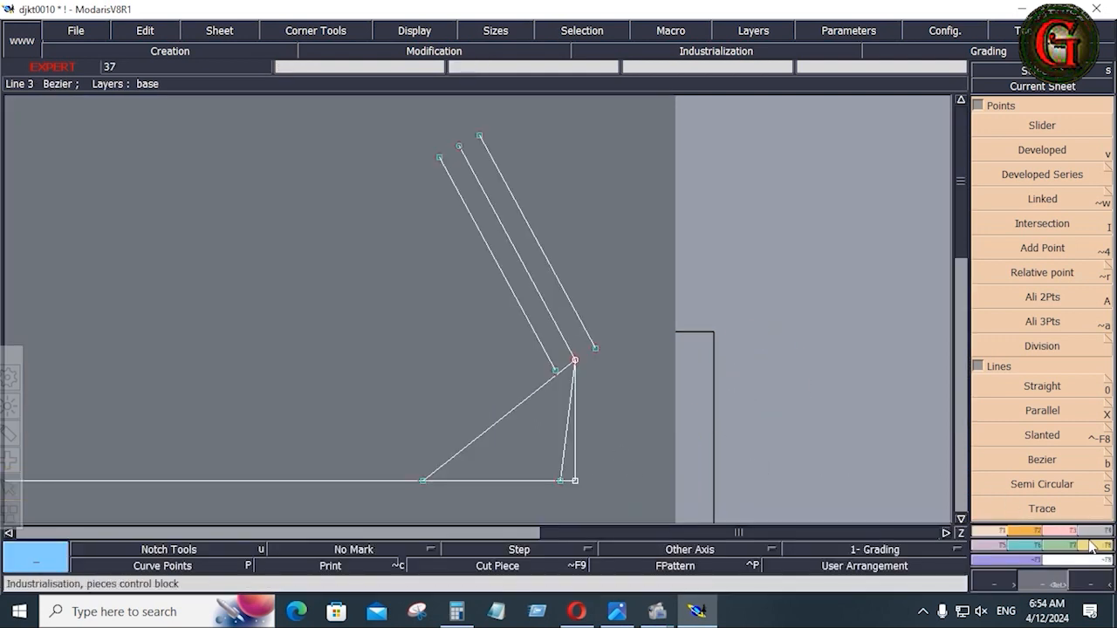
pyautogui.press('F3')
pyautogui.click(1017, 227)
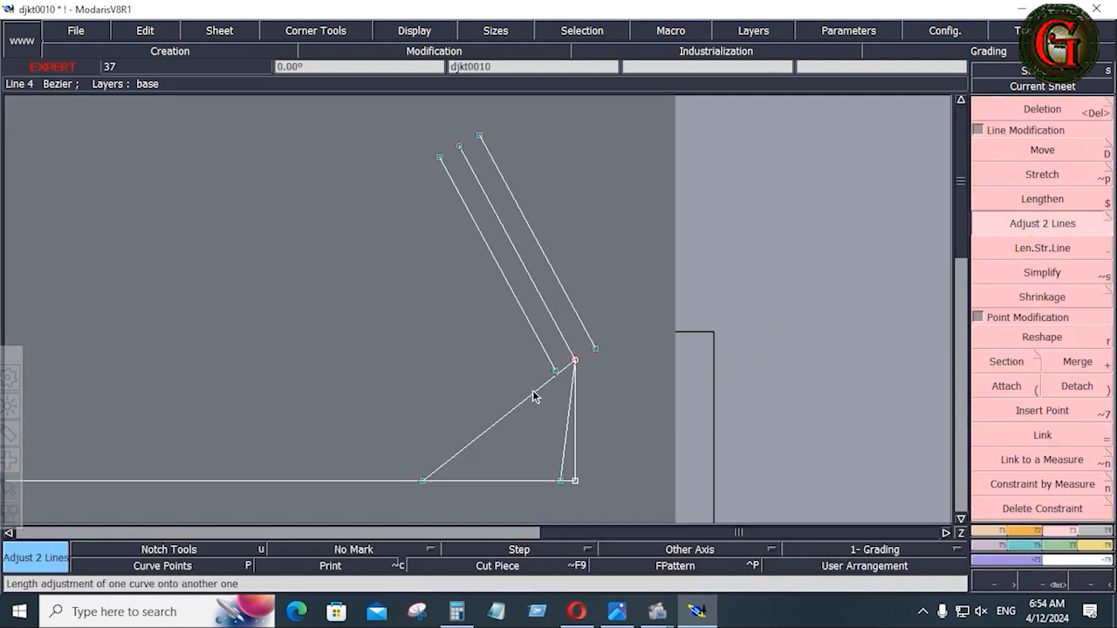
pyautogui.click(530, 386)
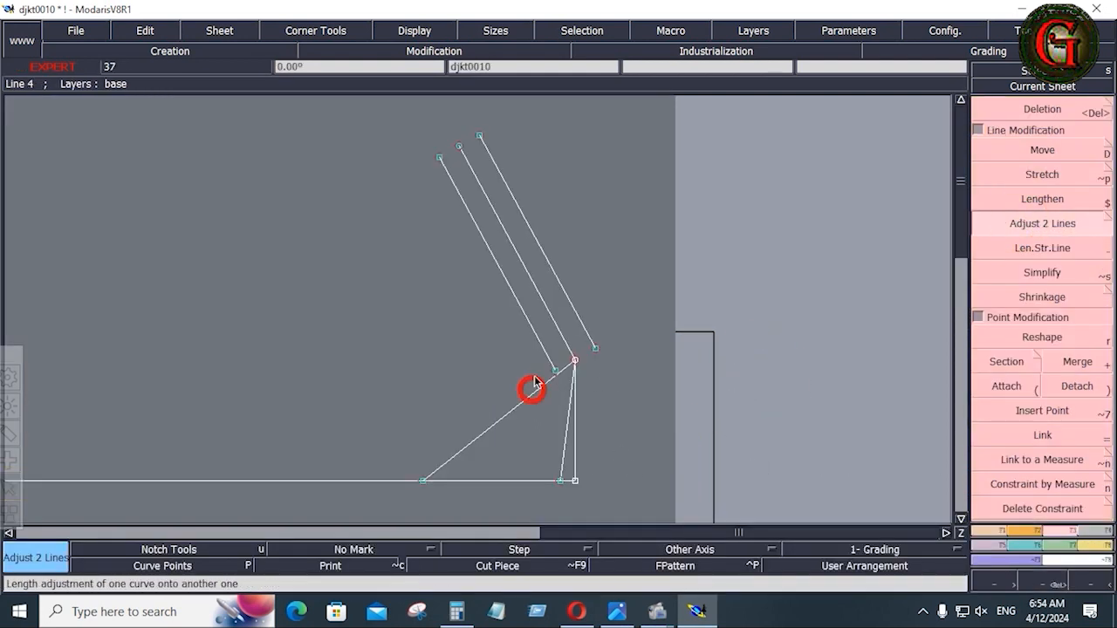
pyautogui.click(566, 425)
pyautogui.click(579, 323)
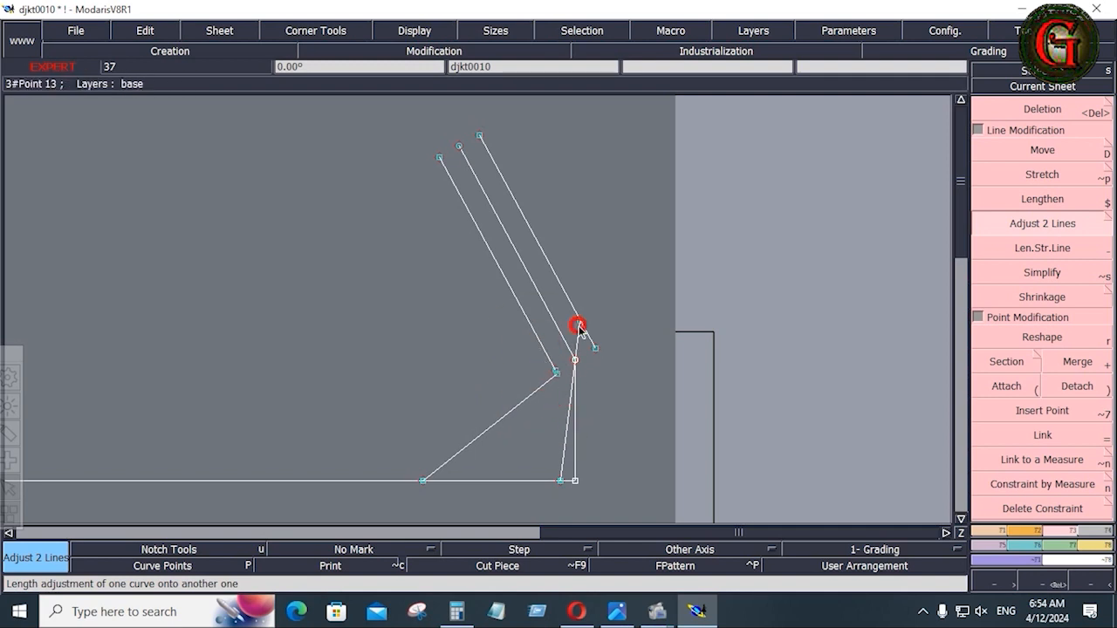
# - Attach the back neck line's end to the upper parallel's neck end and the front neck line's end to the lower parallel's
pyautogui.click(1008, 387)
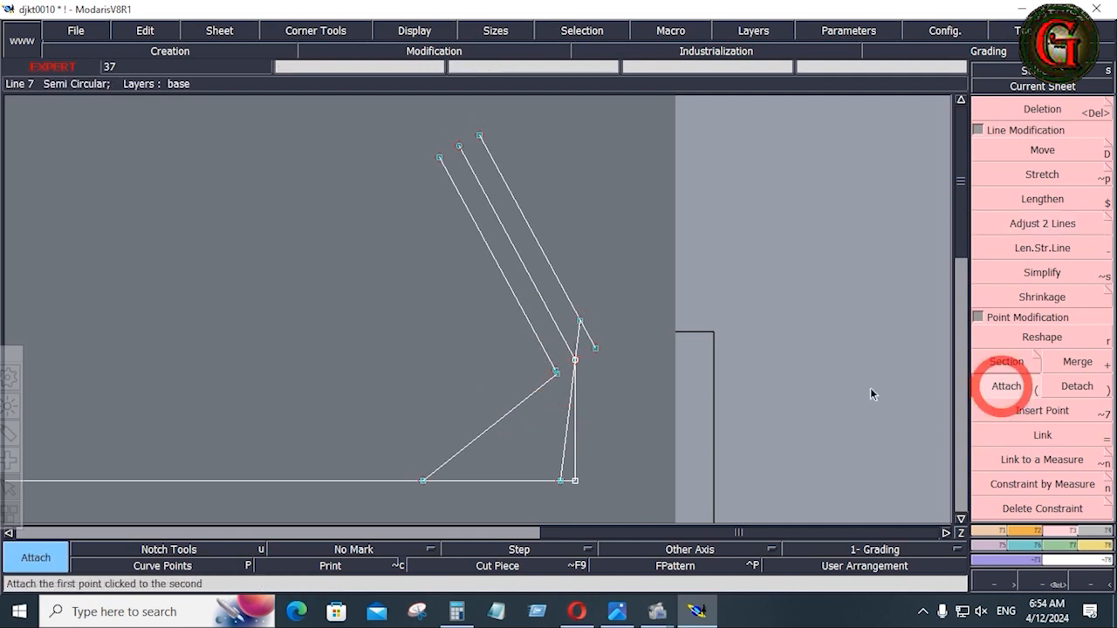
pyautogui.click(594, 347)
pyautogui.click(557, 374)
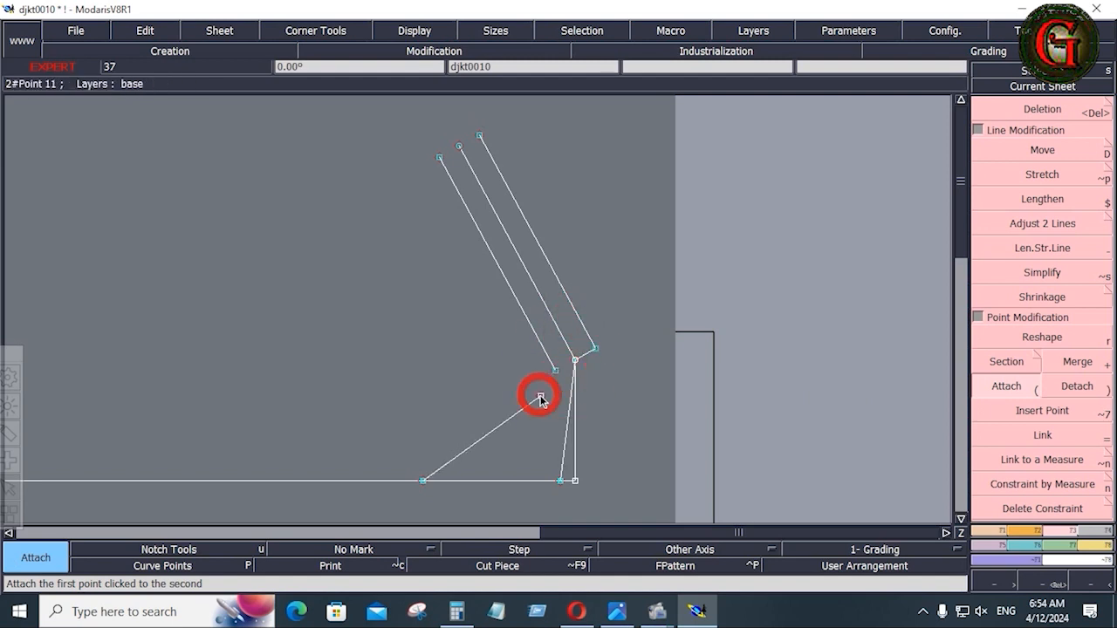
pyautogui.press('Return')
# - Turn on the display of curve handles and try to reshape the front neck line
pyautogui.moveTo(373, 316)
pyautogui.mouseDown()
pyautogui.moveTo(601, 452)
pyautogui.moveTo(630, 506)
pyautogui.mouseUp()
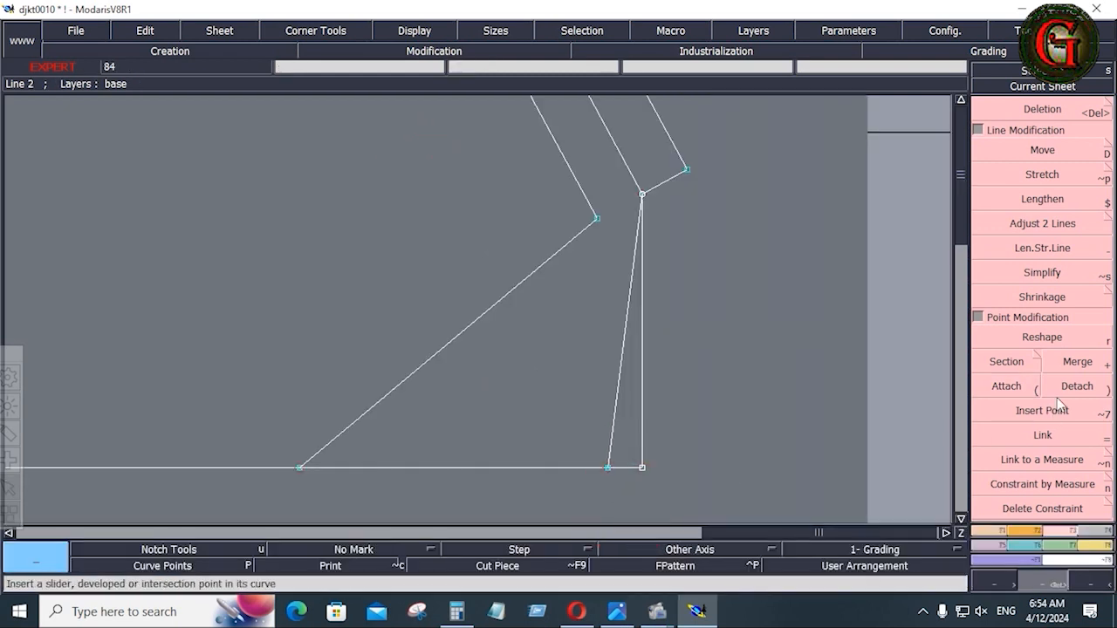
pyautogui.click(1012, 384)
pyautogui.click(424, 32)
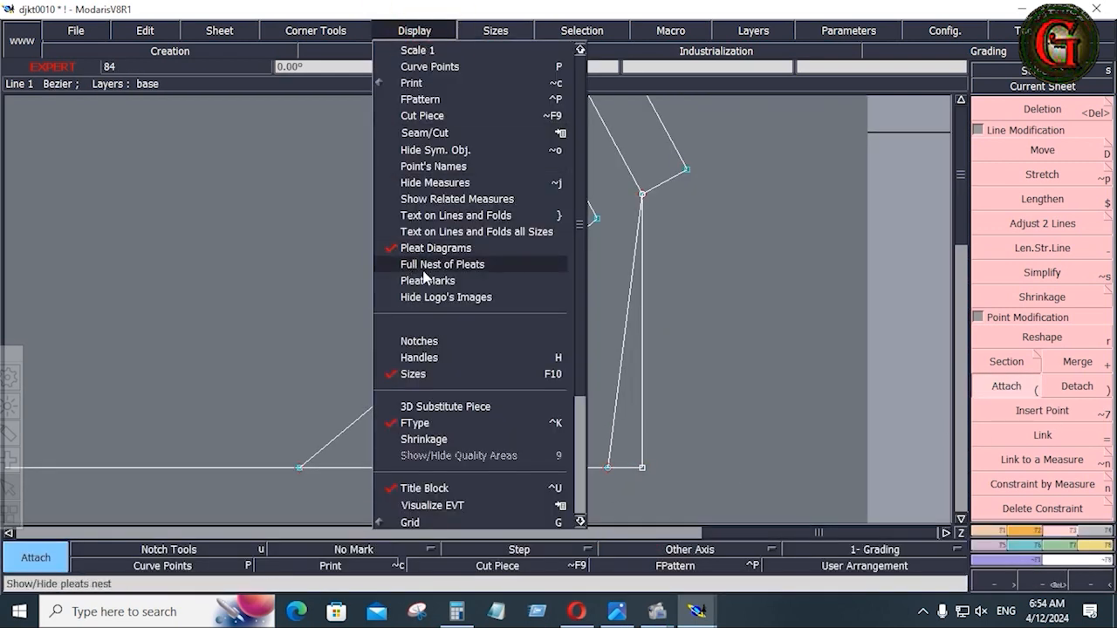
pyautogui.click(420, 358)
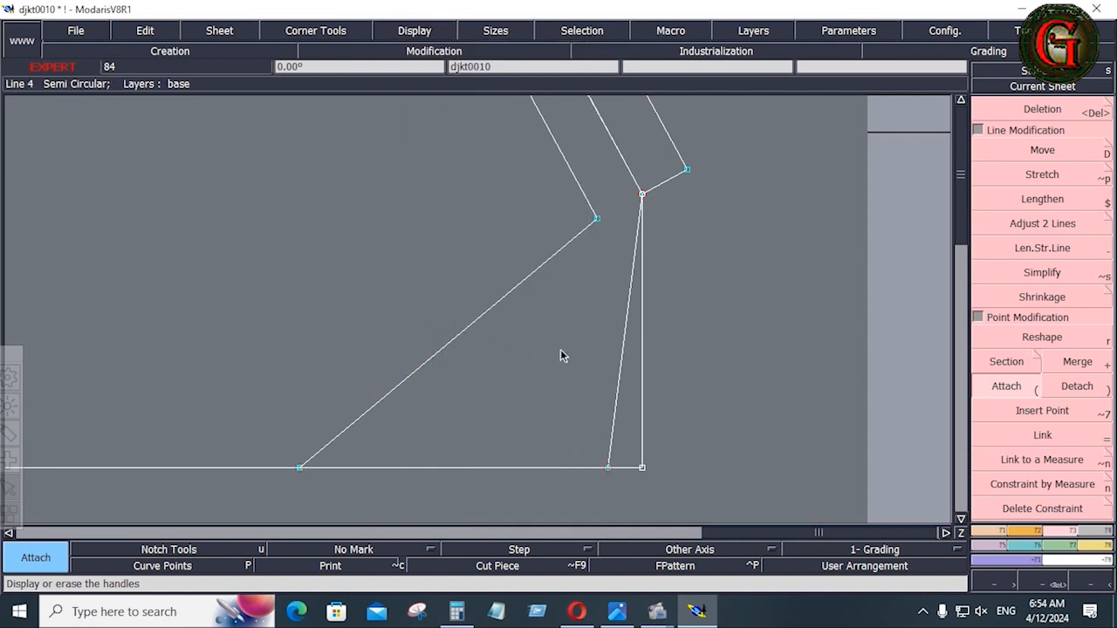
pyautogui.click(1042, 337)
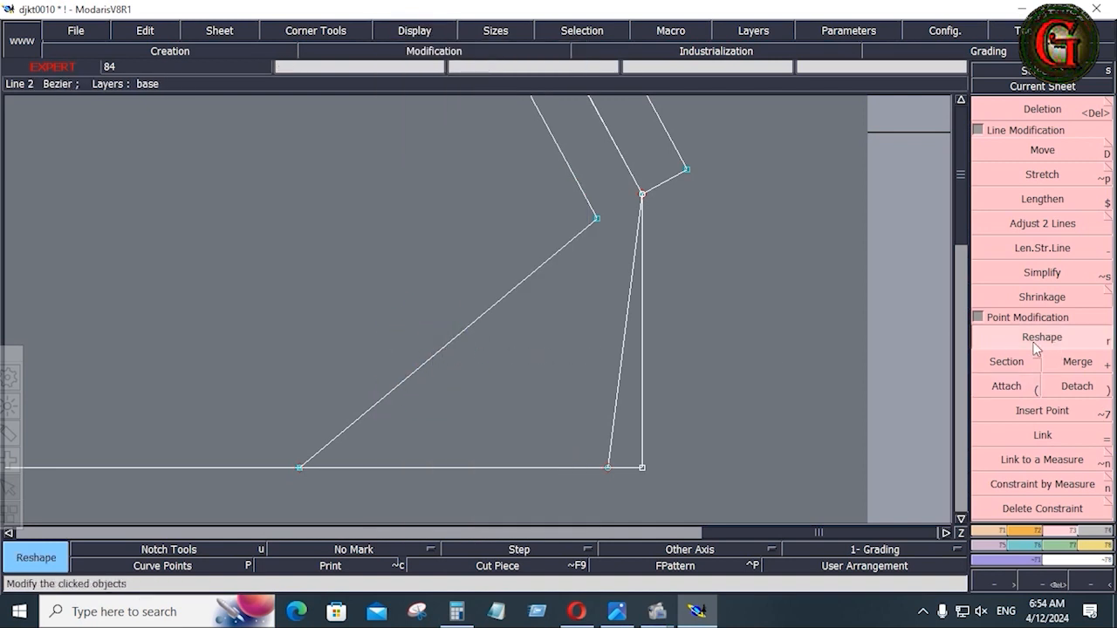
pyautogui.click(528, 278)
# - Simplify the back and front neck lines with a tolerance of 0.039 inches
pyautogui.click(1043, 271)
pyautogui.press('alt')
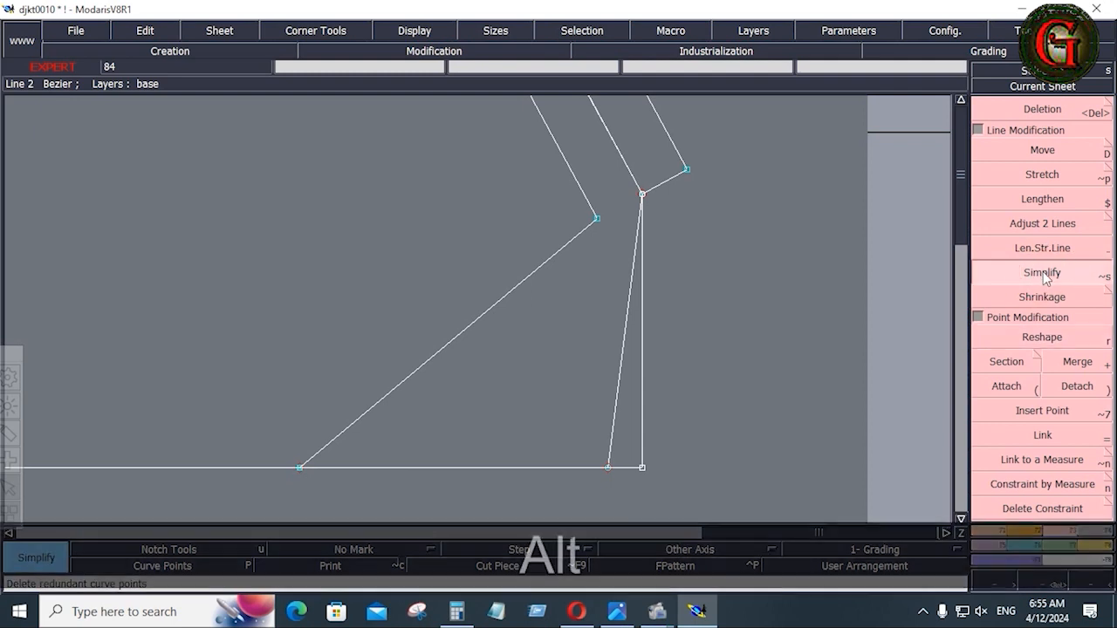
pyautogui.click(633, 279)
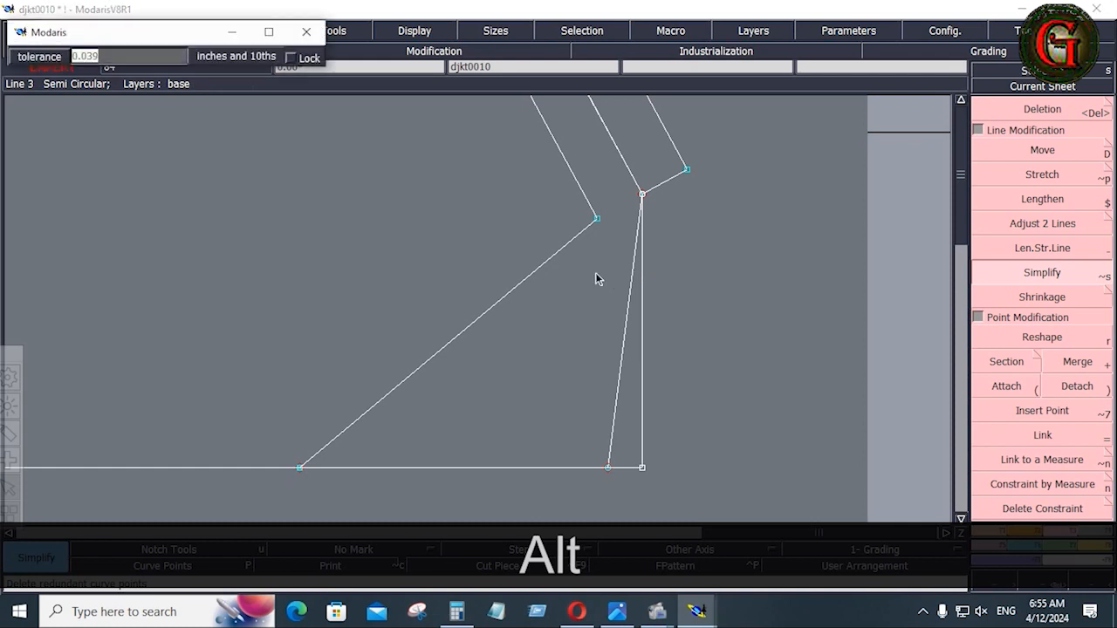
pyautogui.click(544, 264)
# - Reshape the straight front and back neck lines into neckline curves by adjusting their Bezier handles
pyautogui.click(1041, 337)
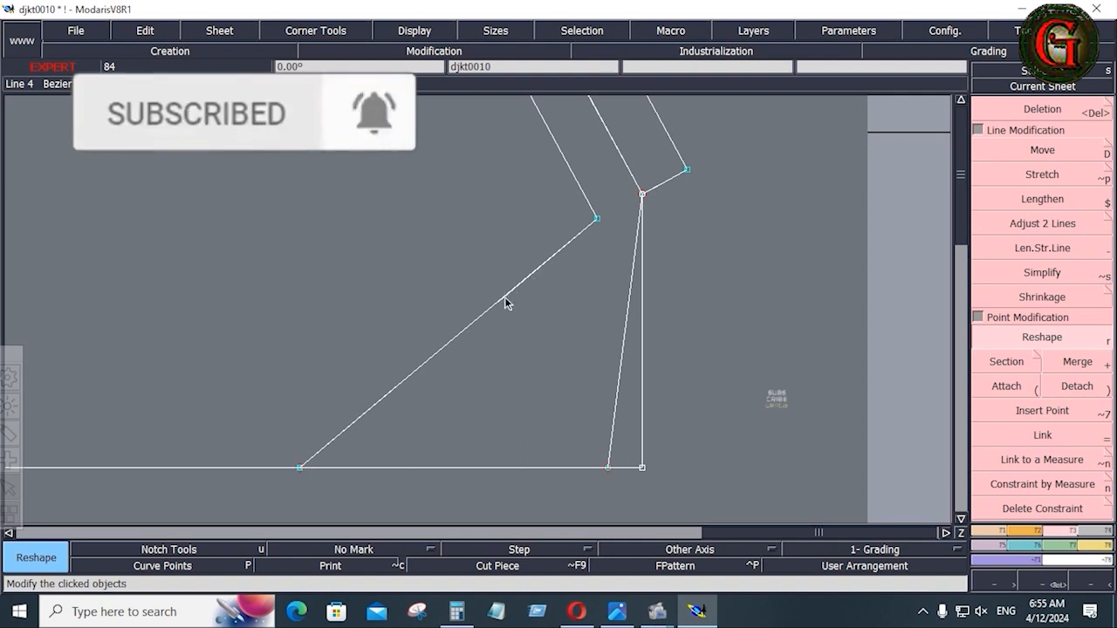
pyautogui.moveTo(506, 299); pyautogui.dragTo(410, 260)
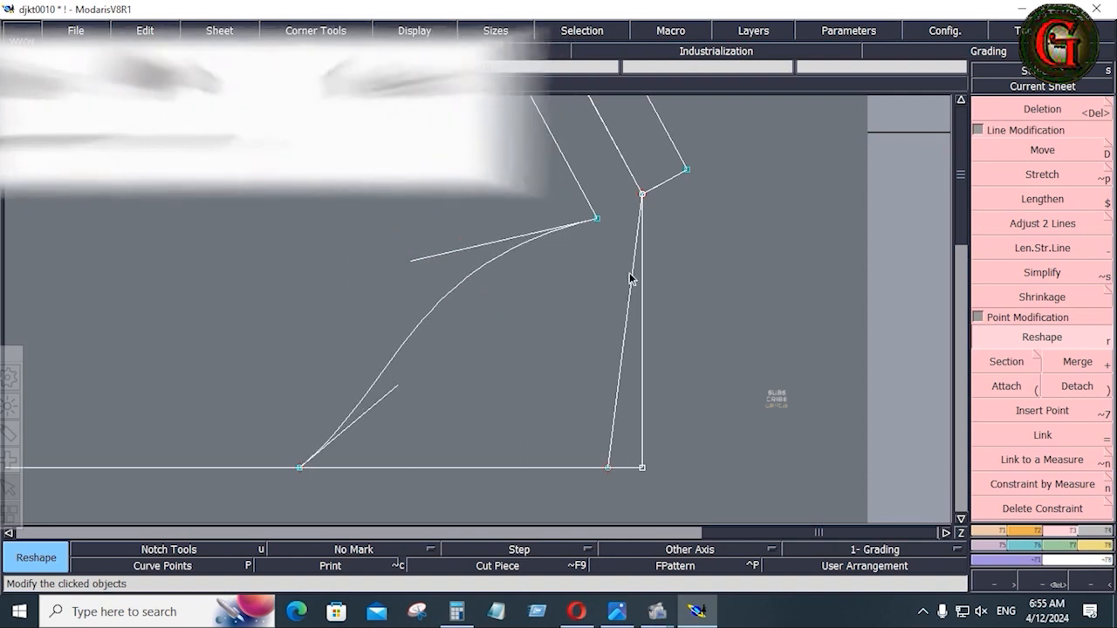
pyautogui.moveTo(630, 275); pyautogui.dragTo(594, 253)
pyautogui.moveTo(618, 377); pyautogui.dragTo(616, 326)
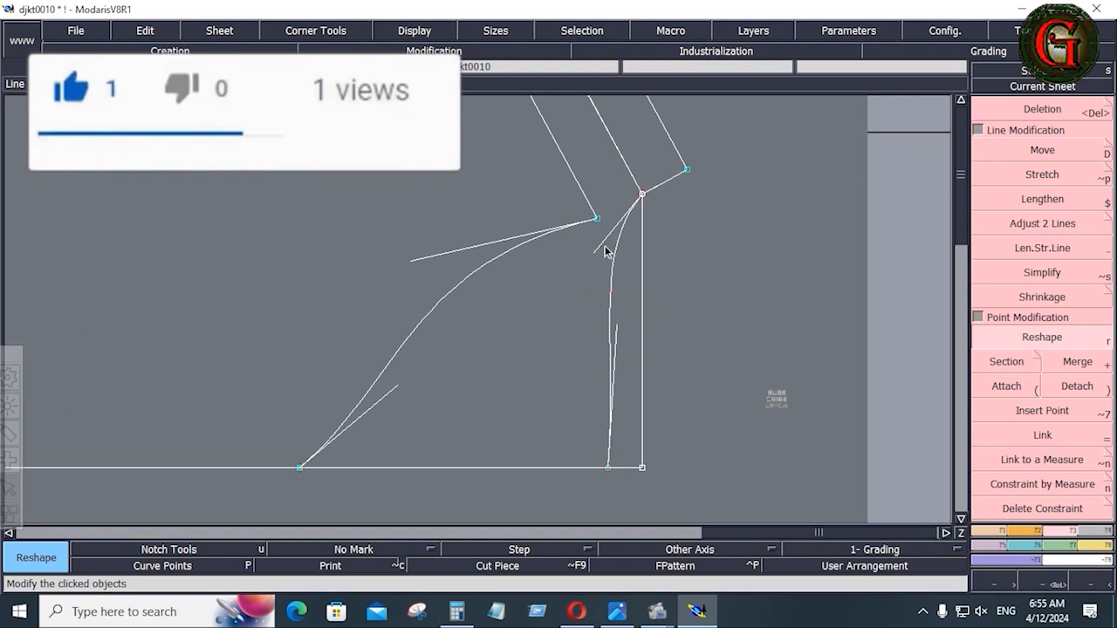
pyautogui.moveTo(596, 250); pyautogui.dragTo(608, 234)
pyautogui.moveTo(613, 313)
pyautogui.mouseDown()
pyautogui.moveTo(608, 283)
pyautogui.moveTo(613, 294)
pyautogui.mouseUp()
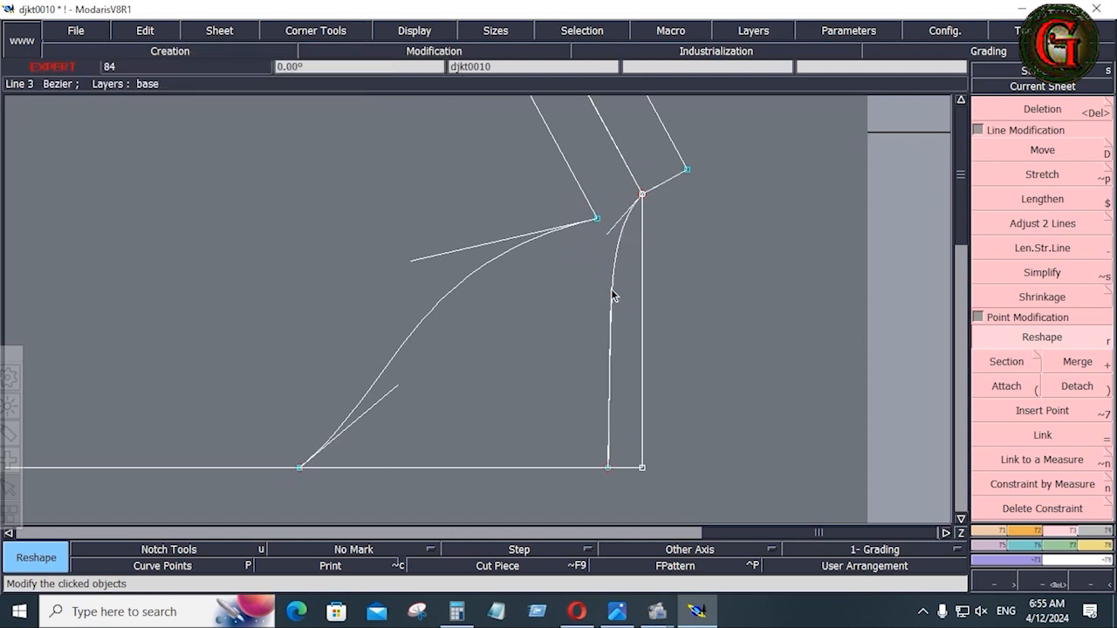
pyautogui.click(612, 228)
# - Reshape the back neck curve by moving its point at the original shoulder line by dx 0 and dy -.125 inches
pyautogui.click(1034, 335)
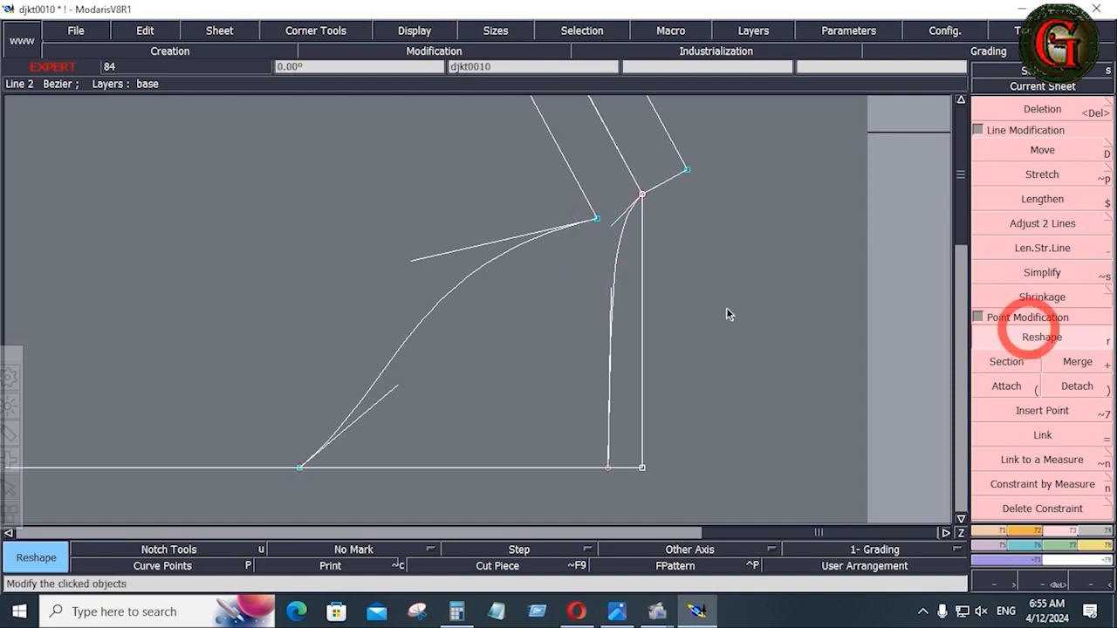
pyautogui.click(662, 216)
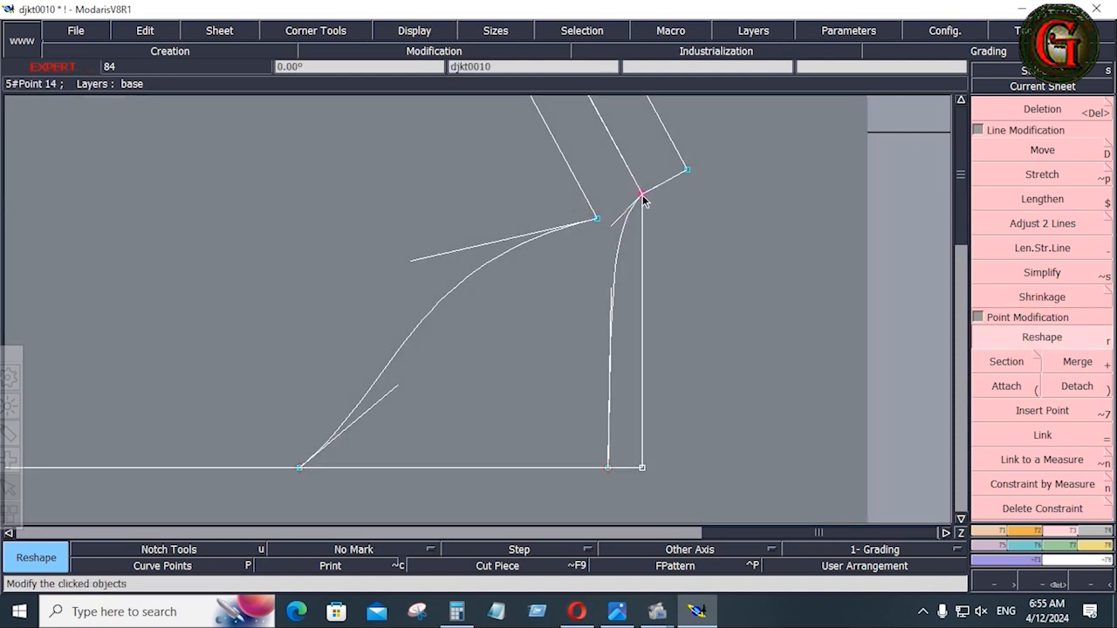
pyautogui.click(642, 199)
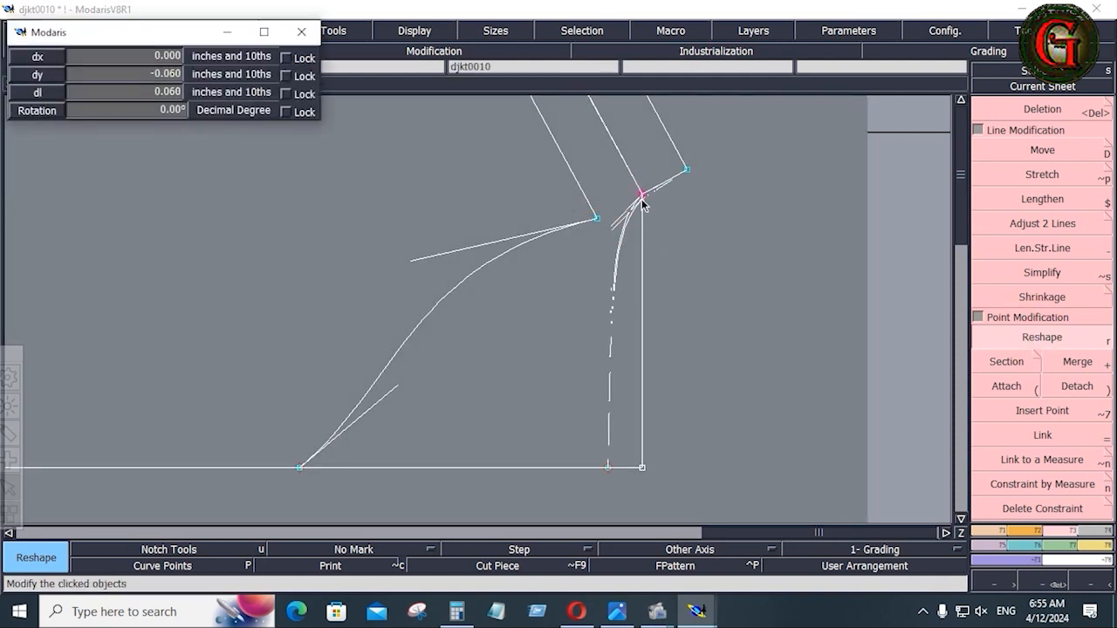
pyautogui.press('Down')
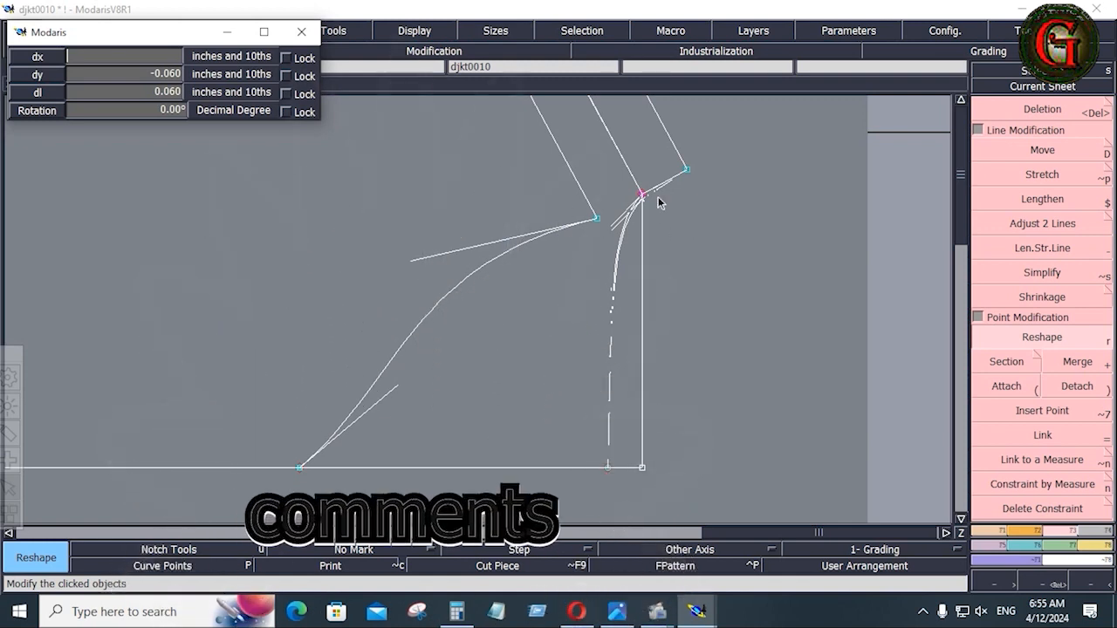
pyautogui.press('Down')
pyautogui.press('Up')
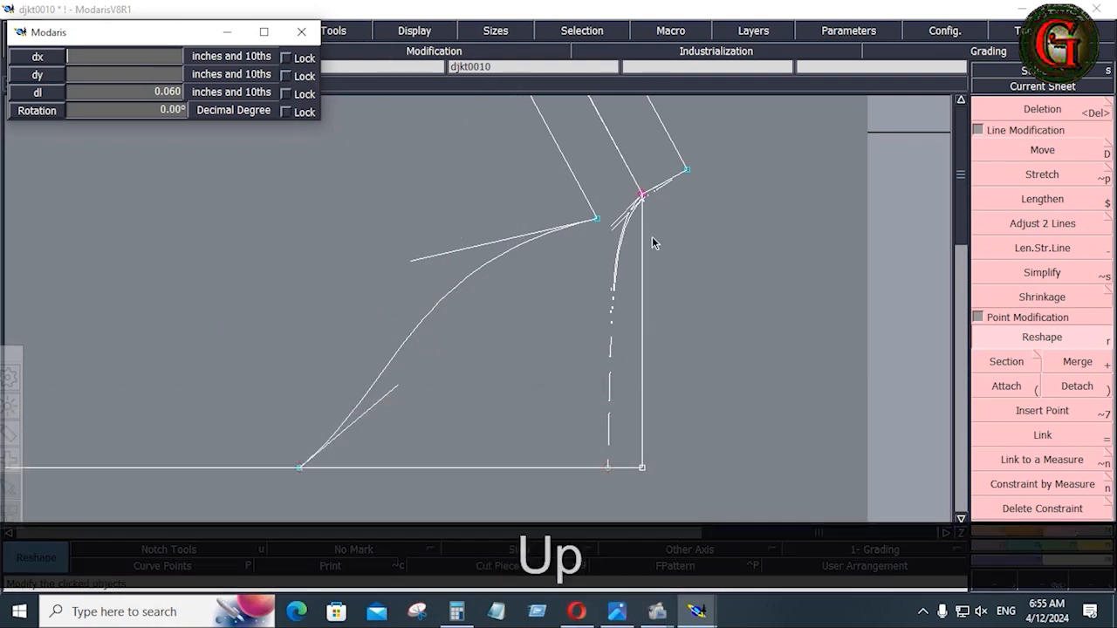
pyautogui.write('0')
pyautogui.press('Down')
pyautogui.write('-.125')
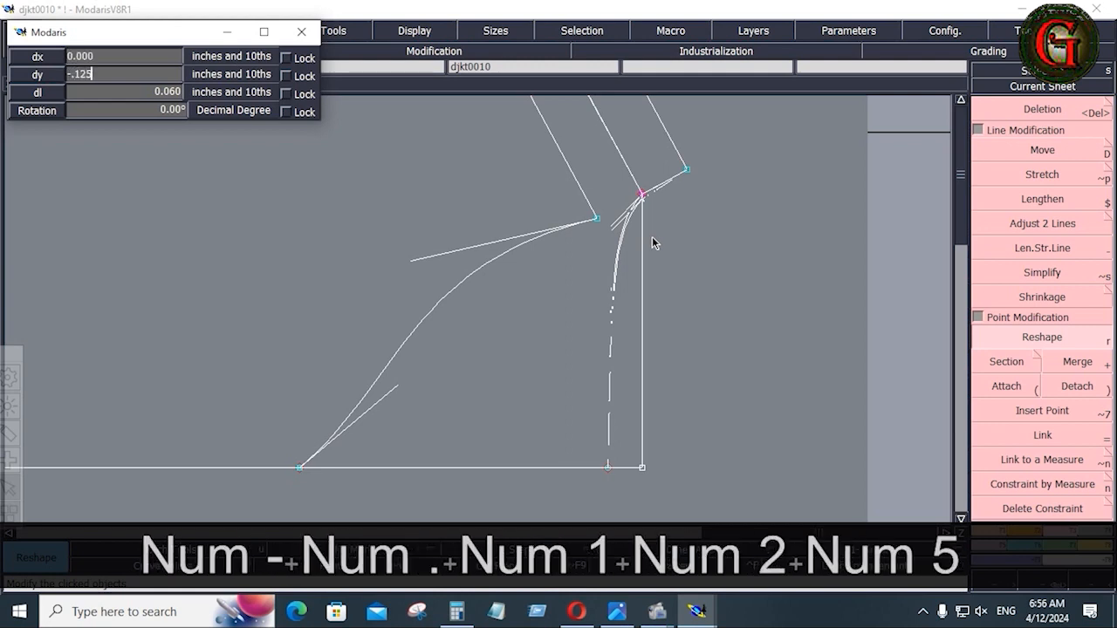
pyautogui.press('Return')
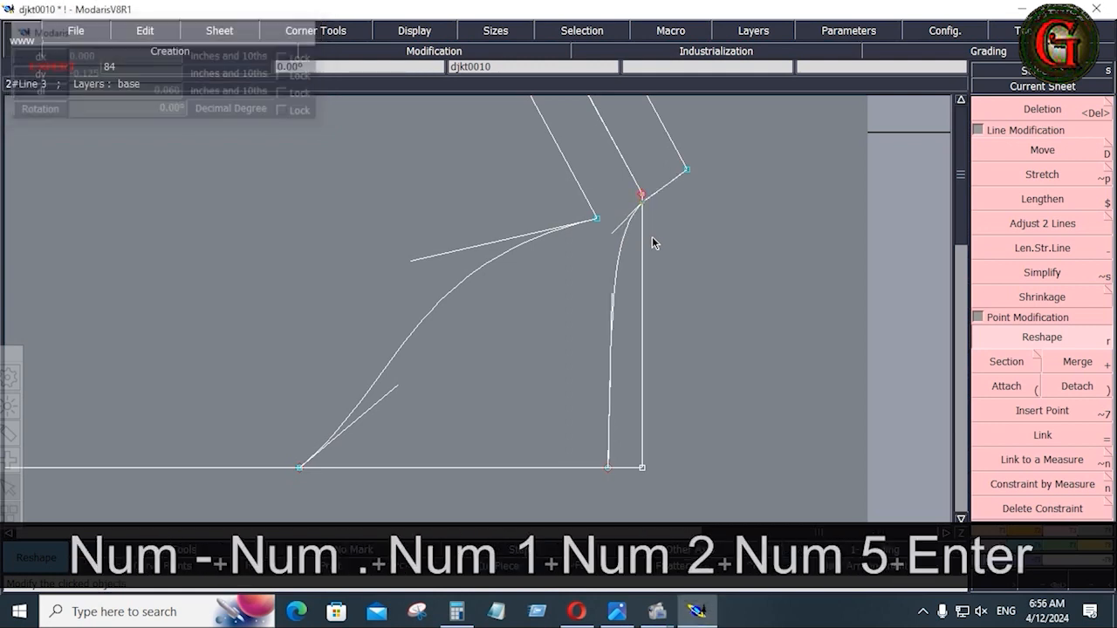
# - Finish the point move and delete the vertical construction line beside the back neck curve
pyautogui.click(768, 312)
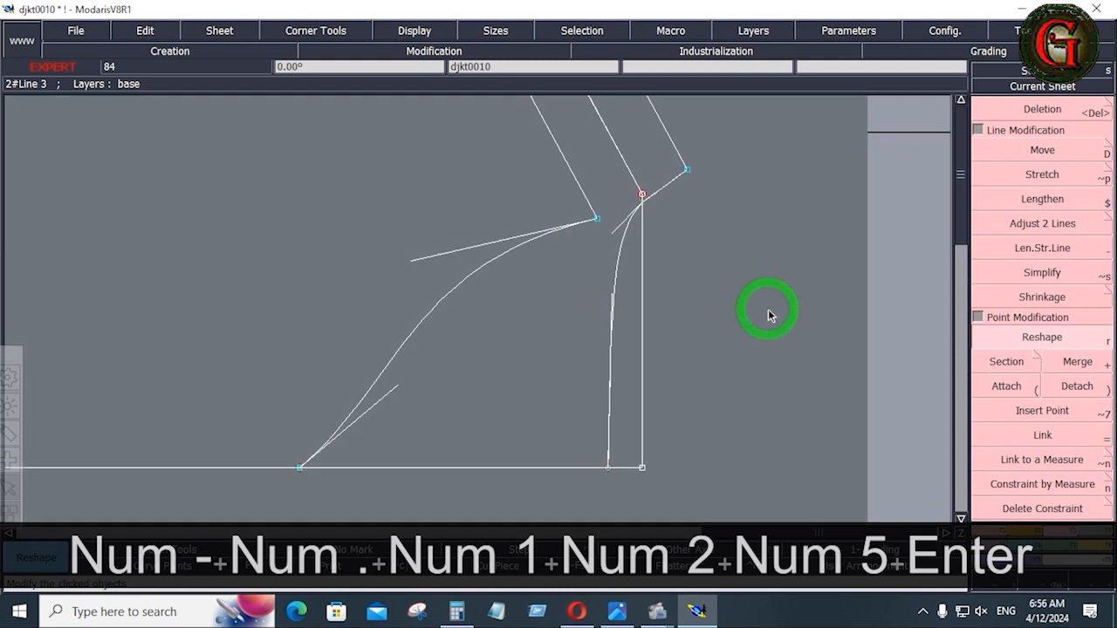
pyautogui.press('Delete')
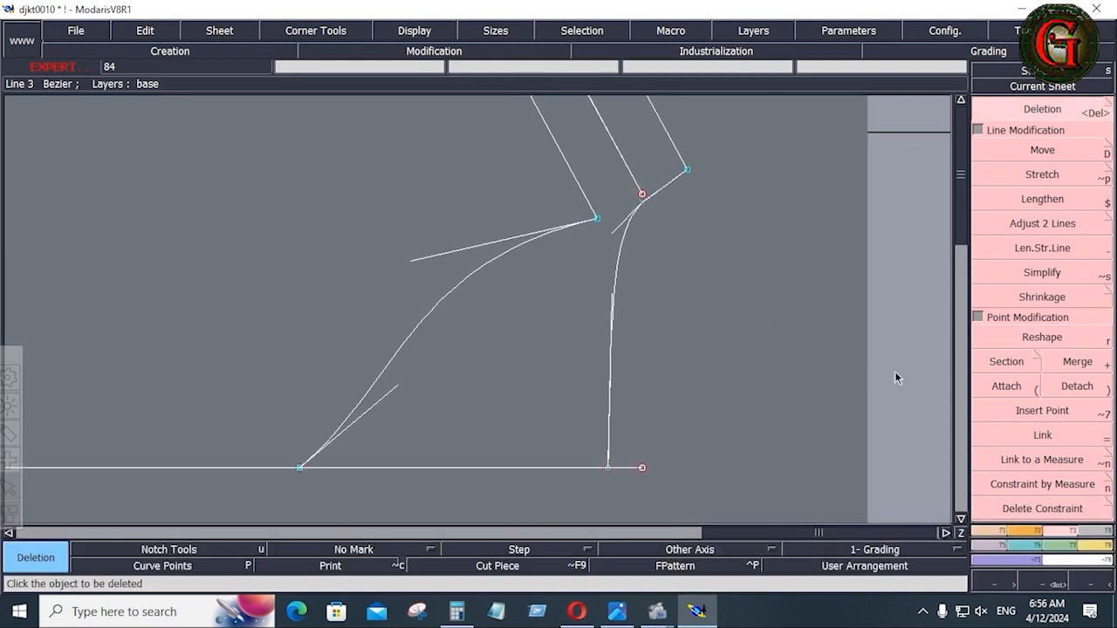
pyautogui.click(1022, 391)
# - Reshape the front neck curve into a rounder neckline by repositioning its lower and upper Bezier handles
pyautogui.click(1038, 338)
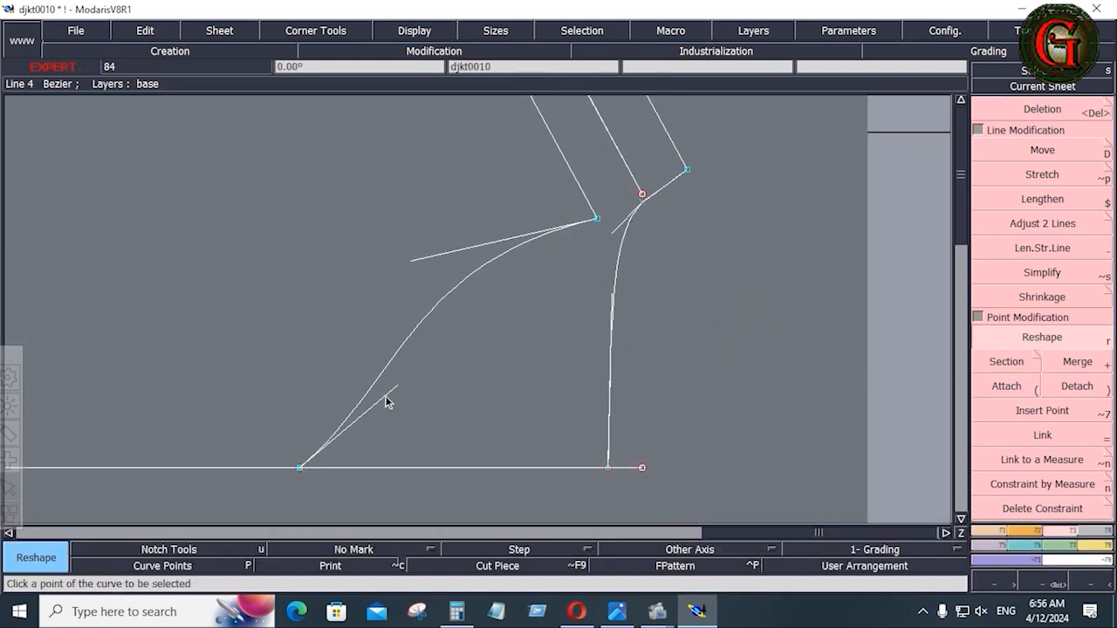
pyautogui.click(382, 394)
pyautogui.click(335, 316)
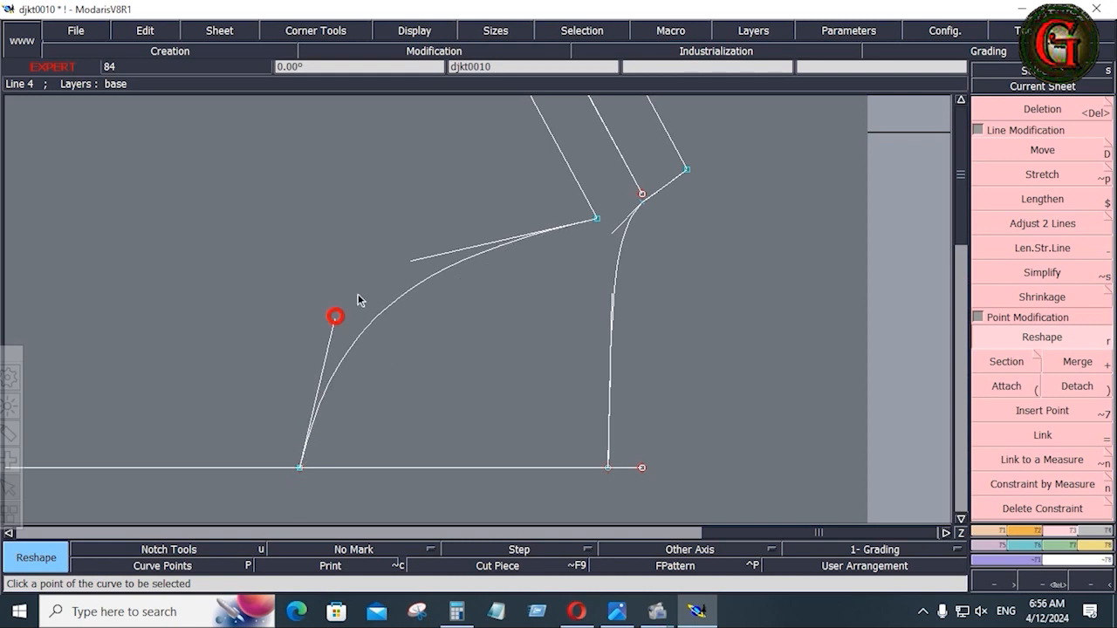
pyautogui.click(406, 261)
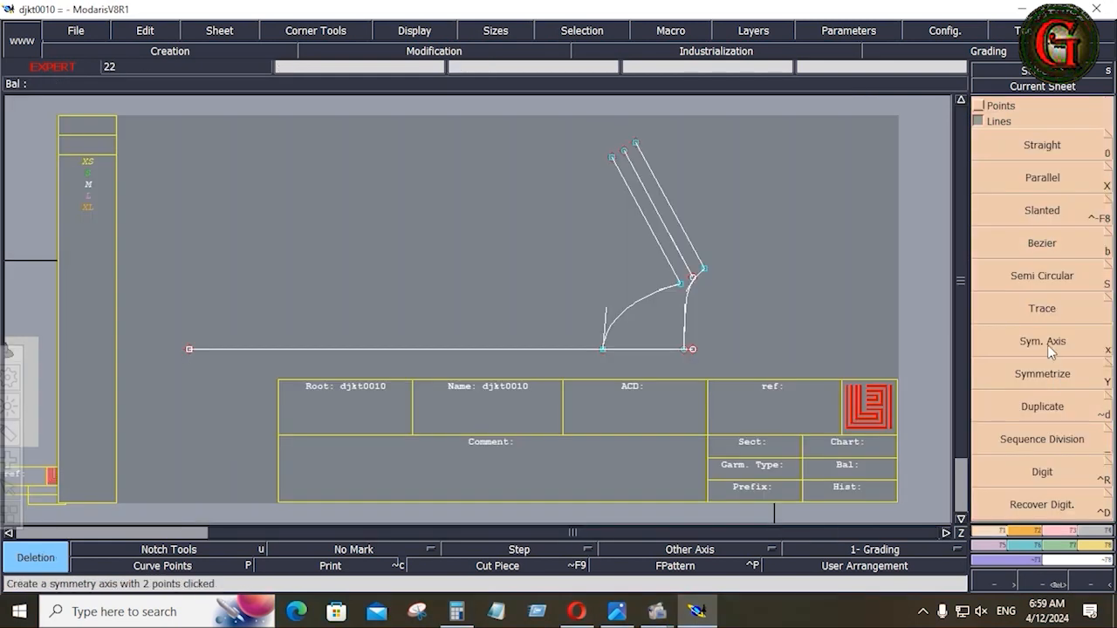
# - Create a symmetry axis along the center line and mirror the front and back neck curves across it
pyautogui.click(1044, 341)
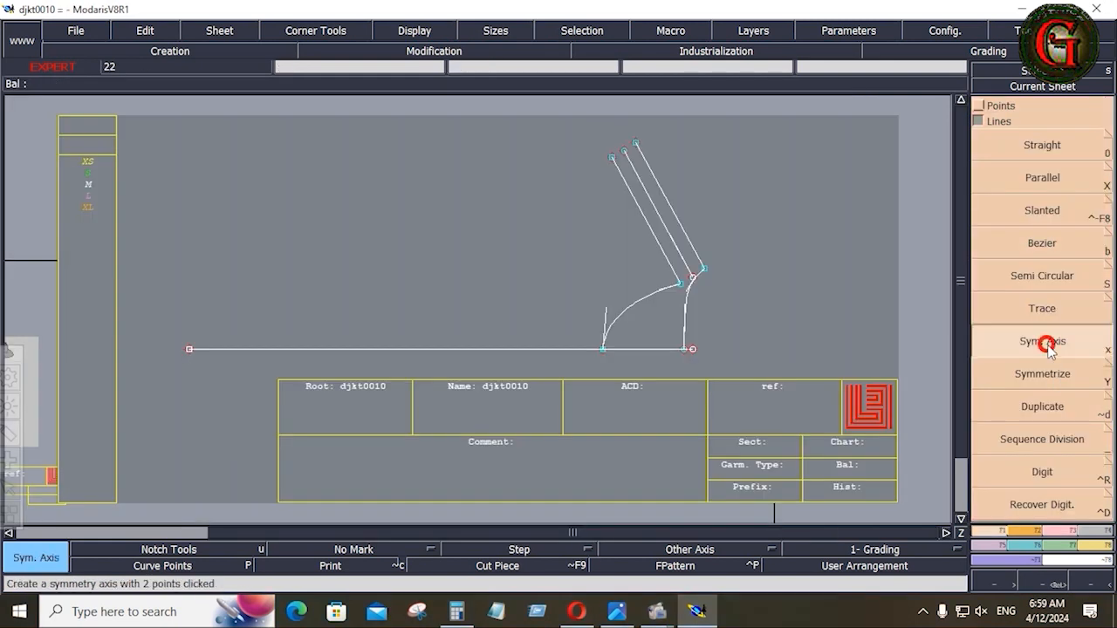
pyautogui.click(633, 349)
pyautogui.click(673, 349)
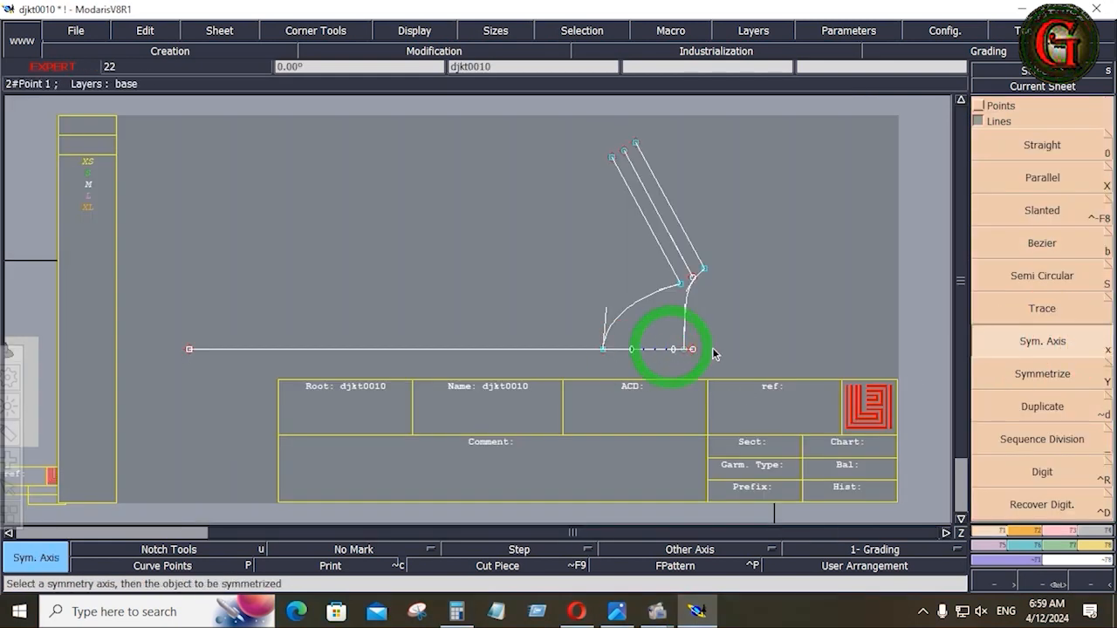
pyautogui.click(1041, 374)
pyautogui.click(642, 299)
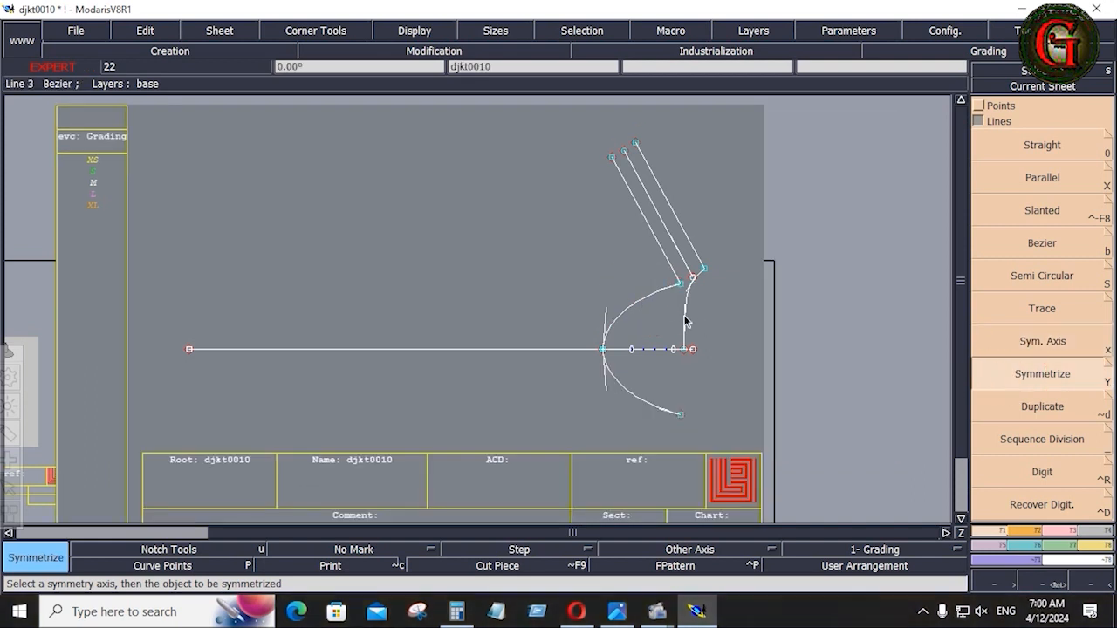
pyautogui.click(686, 319)
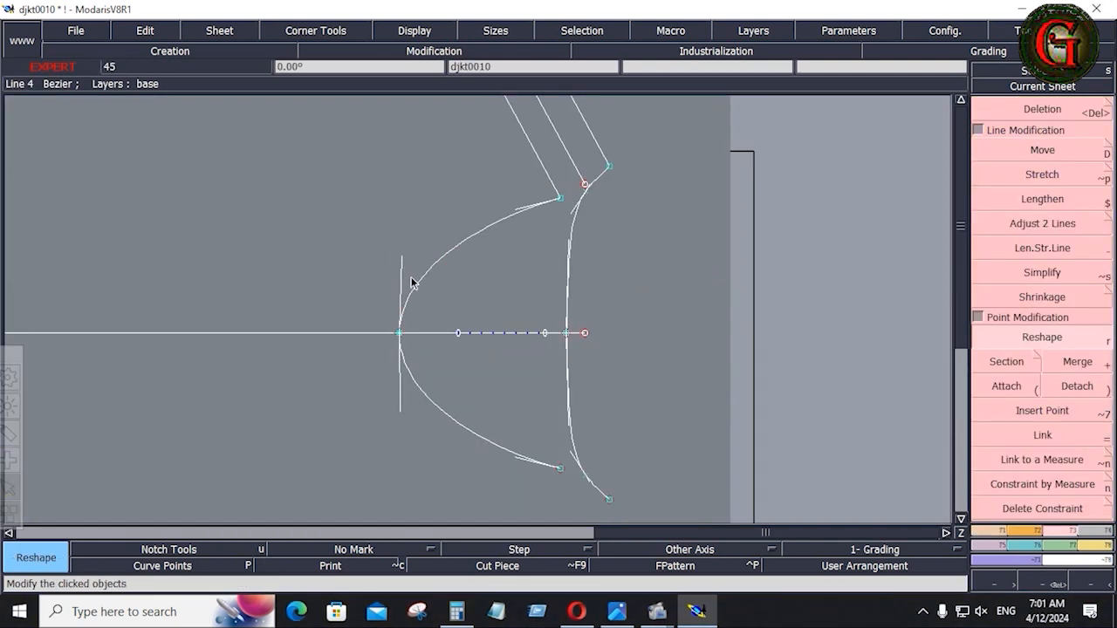
# - Delete the mirrored front and back neck curves, their leftover points and the symmetry axis
pyautogui.press('Delete')
pyautogui.click(438, 406)
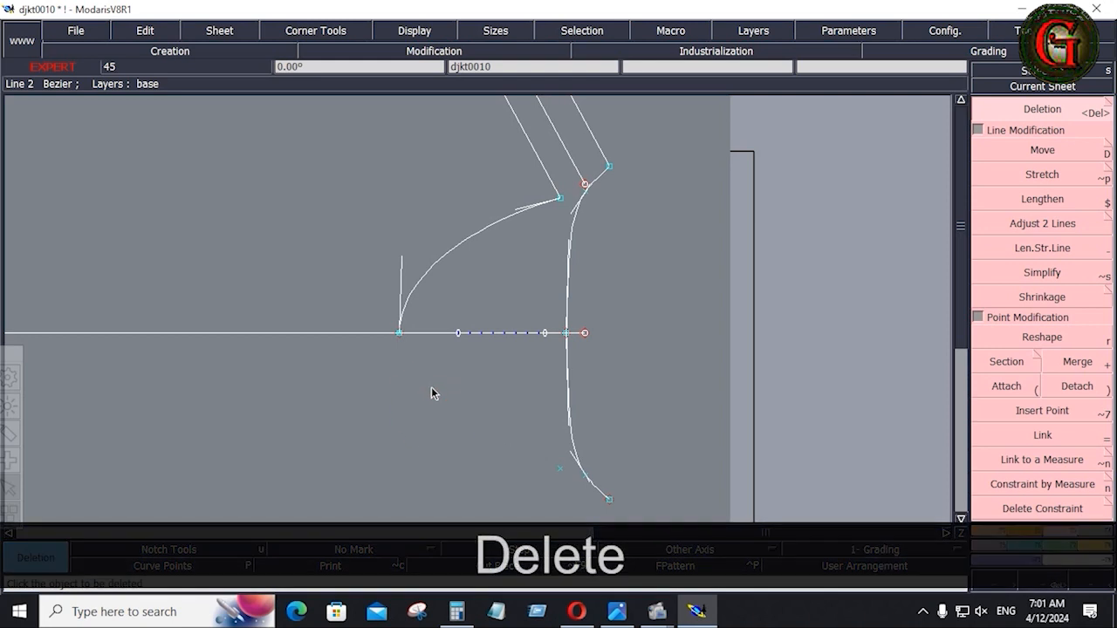
pyautogui.click(568, 440)
pyautogui.click(559, 468)
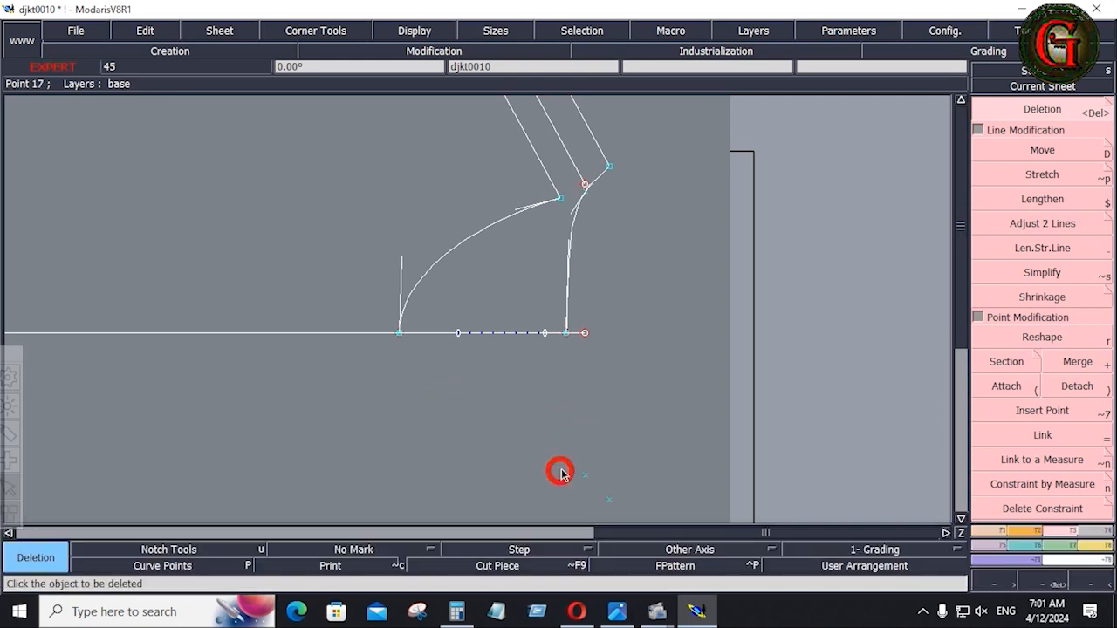
pyautogui.click(513, 334)
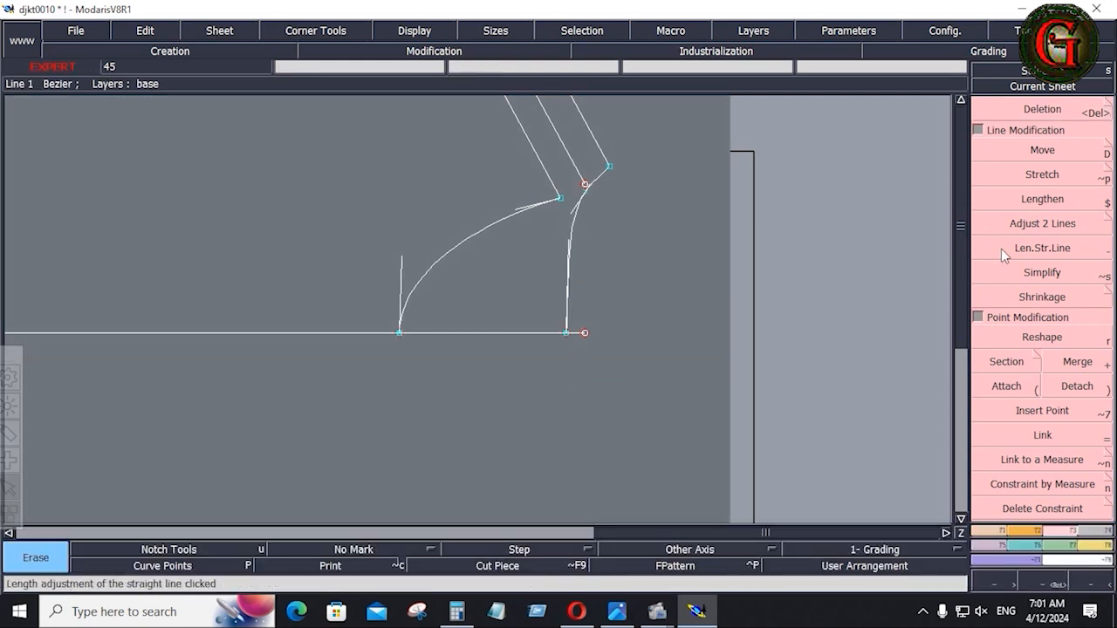
# - Trim the center line where it meets the back neck curve with Adjust 2 Lines
pyautogui.click(1018, 227)
pyautogui.click(525, 333)
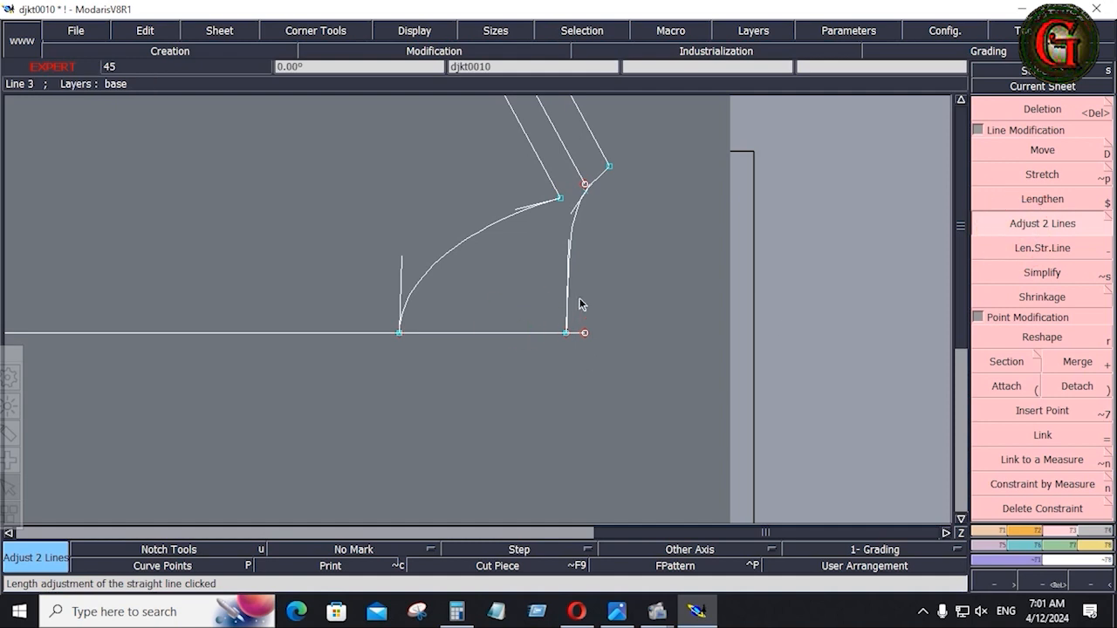
pyautogui.click(568, 301)
# - Attach the back neck curve's lower end to the end of the center line, and attach the front neck point to the center line
pyautogui.click(1007, 386)
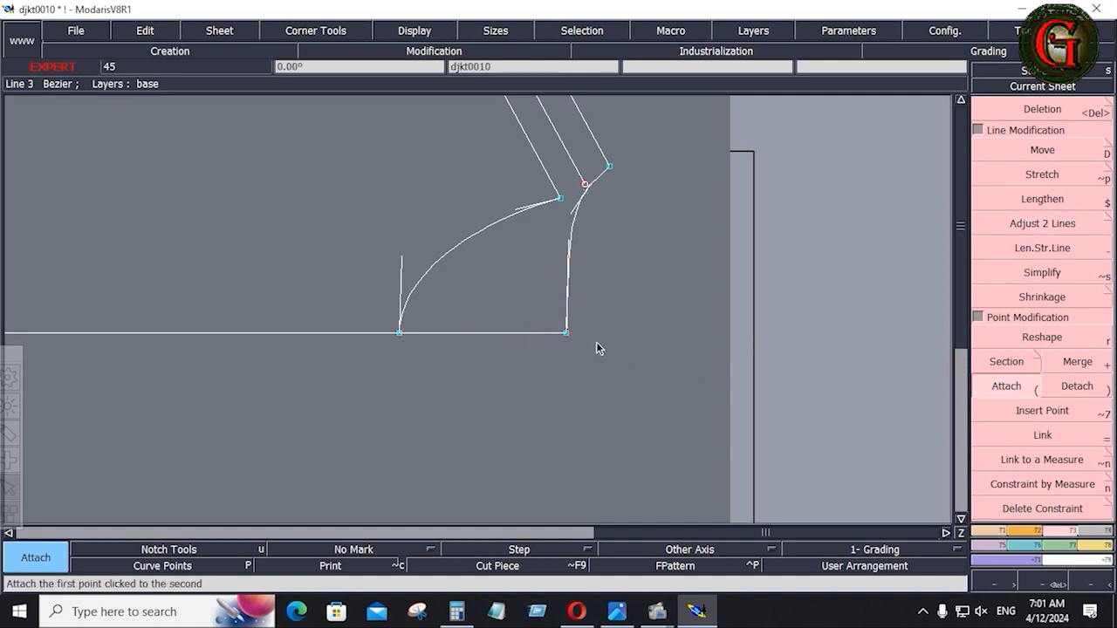
pyautogui.click(571, 333)
pyautogui.click(571, 351)
pyautogui.click(571, 349)
pyautogui.click(567, 333)
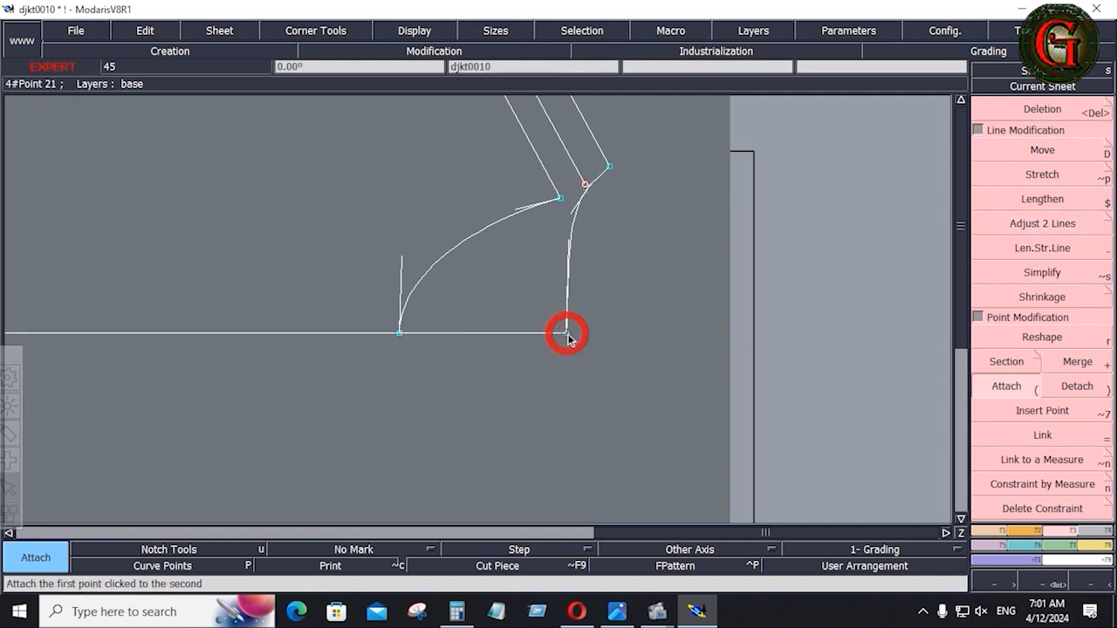
pyautogui.click(399, 337)
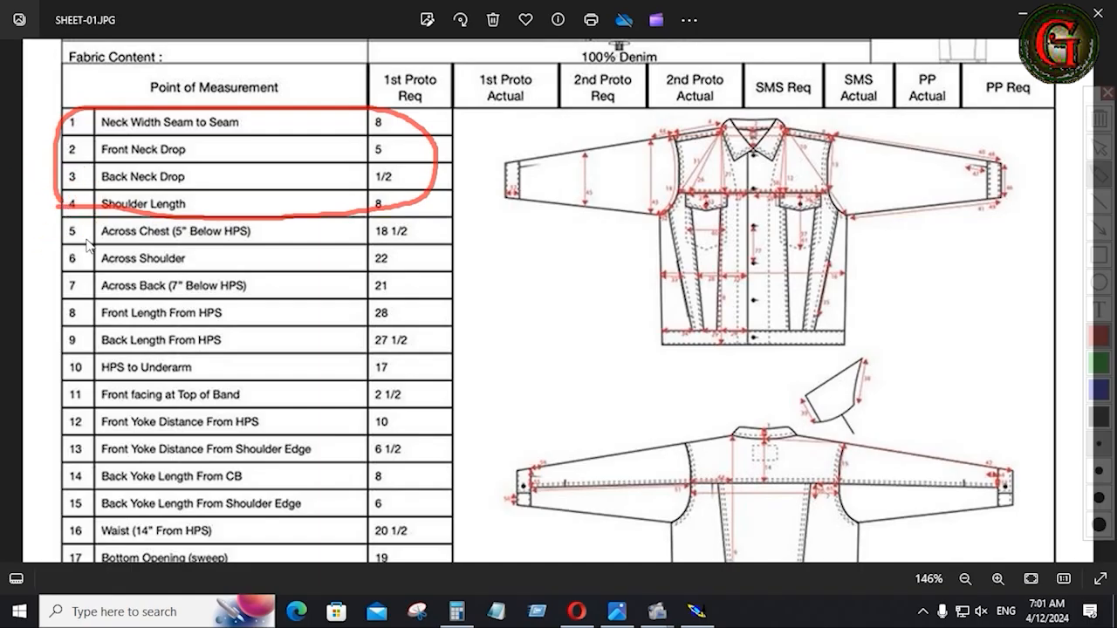
# - Underline Across Chest (5" Below HPS) on the measurement sheet and return to Modaris
pyautogui.moveTo(101, 238); pyautogui.dragTo(259, 239)
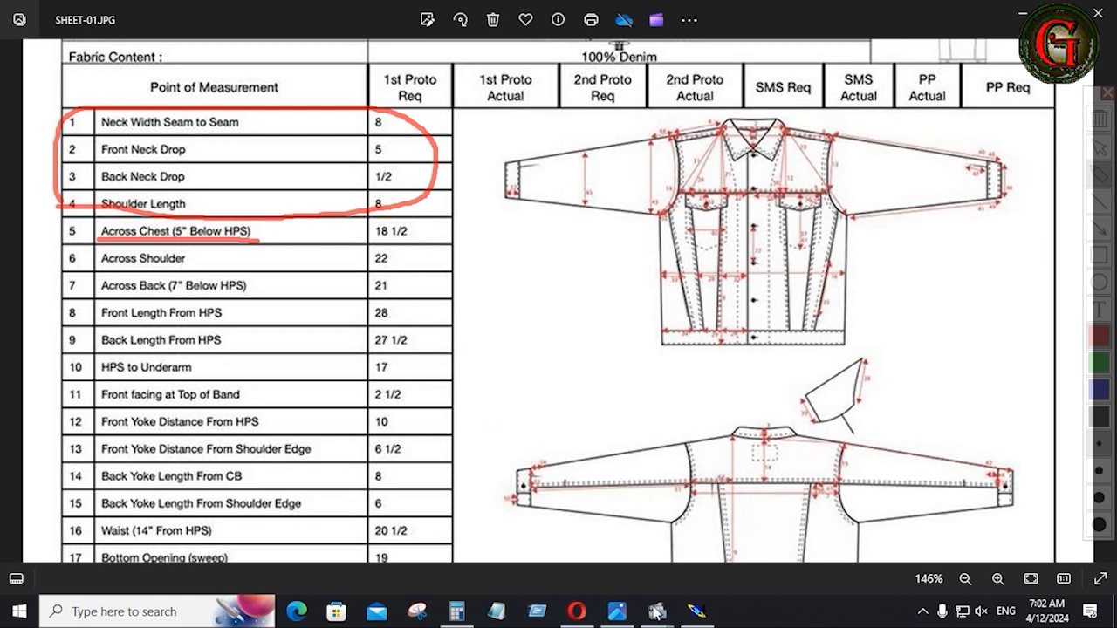
pyautogui.click(696, 615)
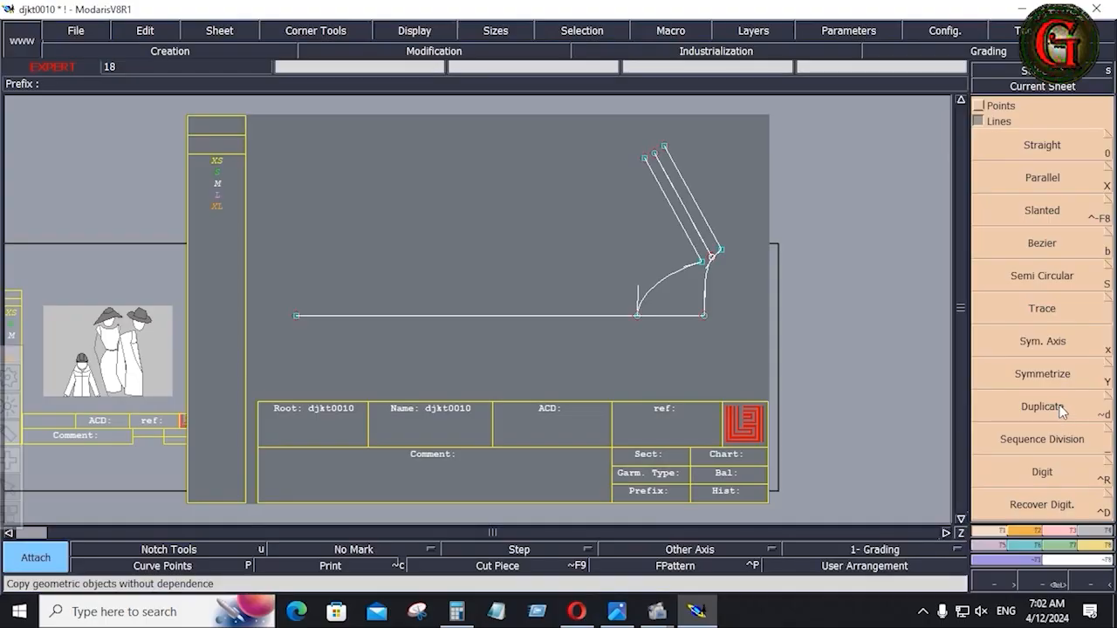
# - Try to draw a horizontal 5-inch line toward the hem from the neck end of the middle shoulder line
pyautogui.click(1042, 243)
pyautogui.click(704, 258)
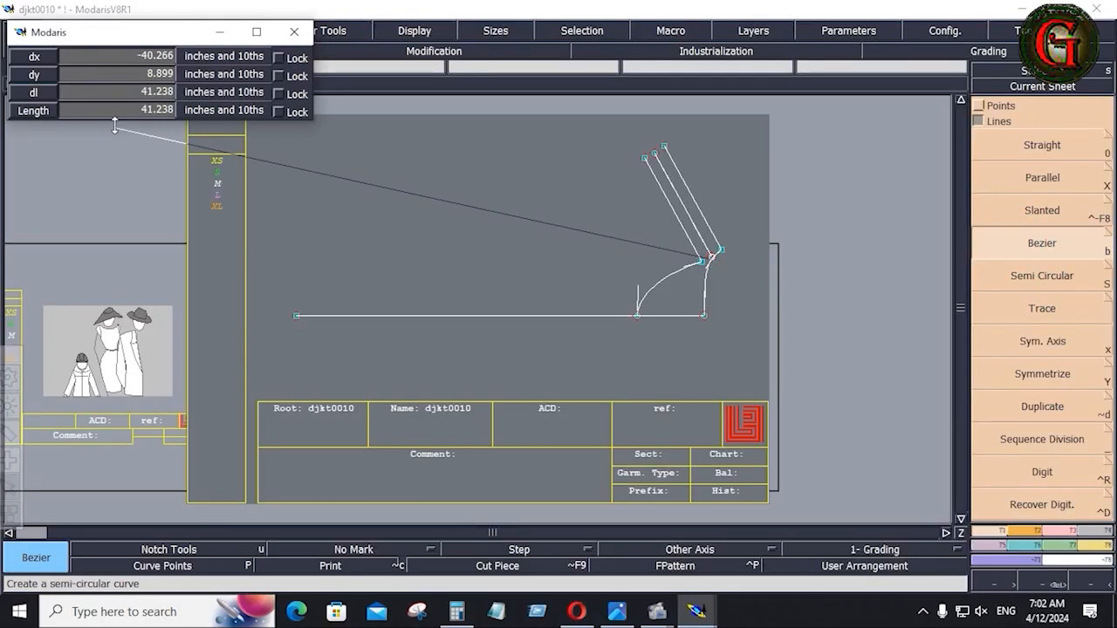
pyautogui.click(104, 93)
pyautogui.write('5')
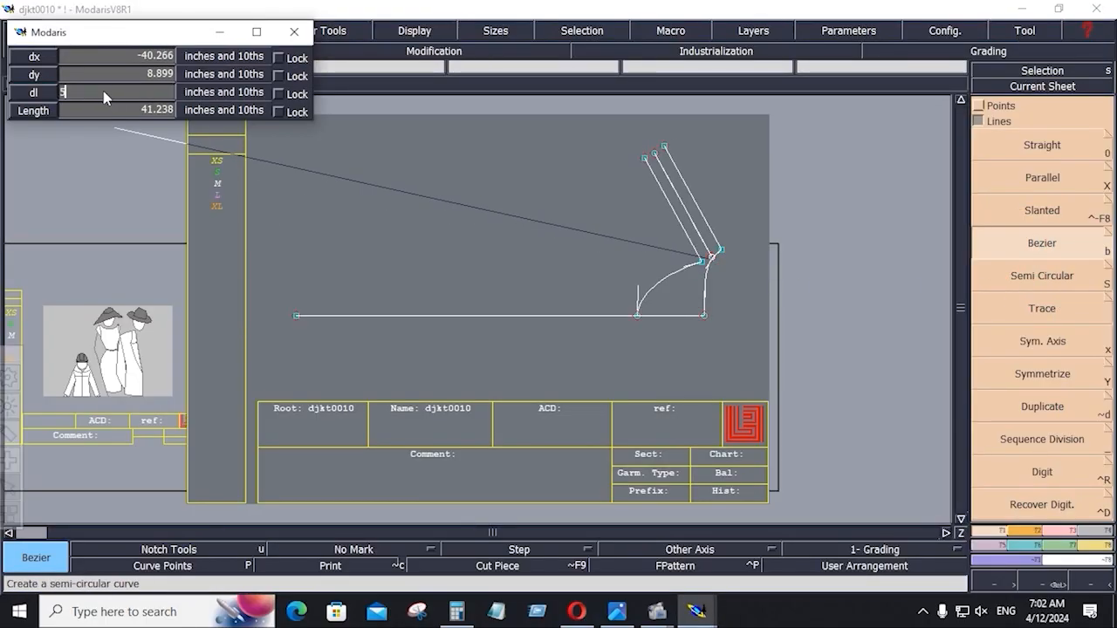
pyautogui.press('Return')
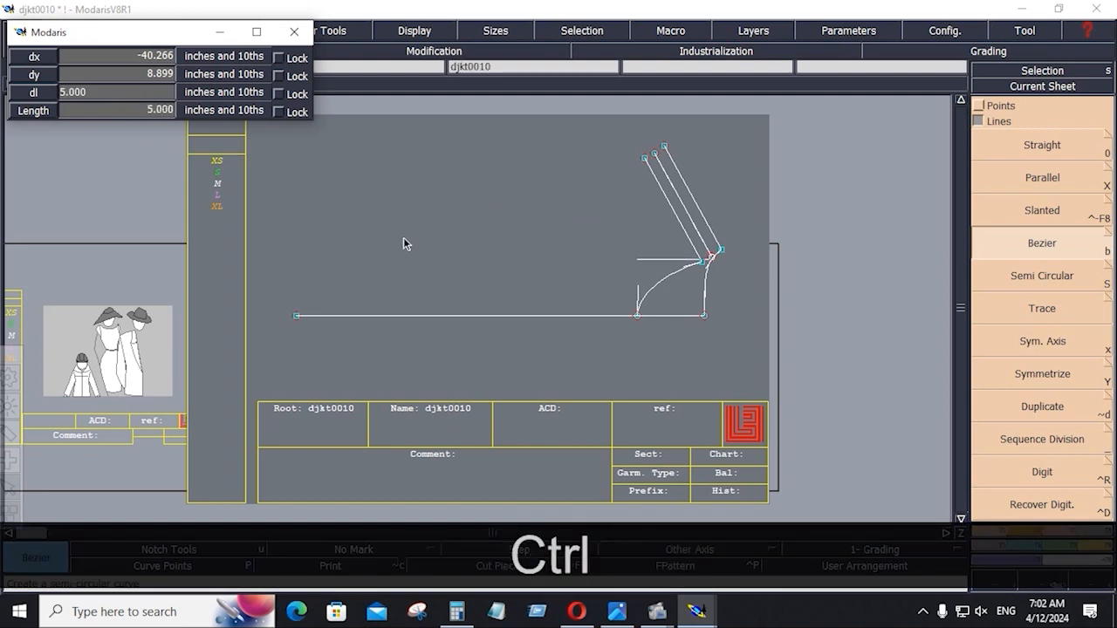
pyautogui.keyDown('ctrl'); pyautogui.click(408, 242); pyautogui.keyUp('ctrl')
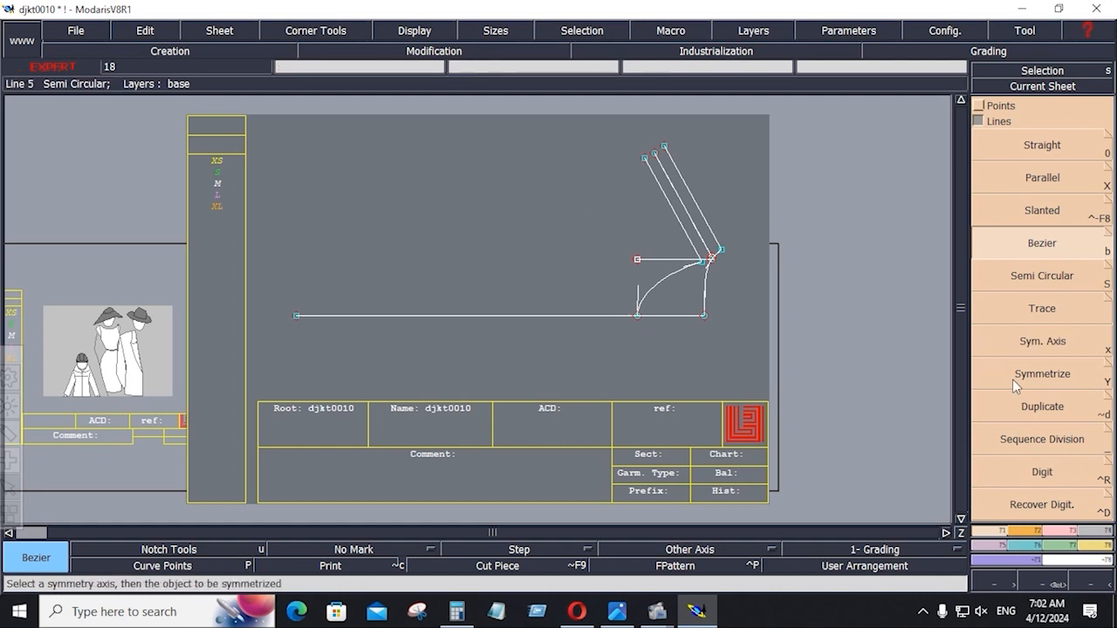
pyautogui.hotkey('ctrl', 'z')
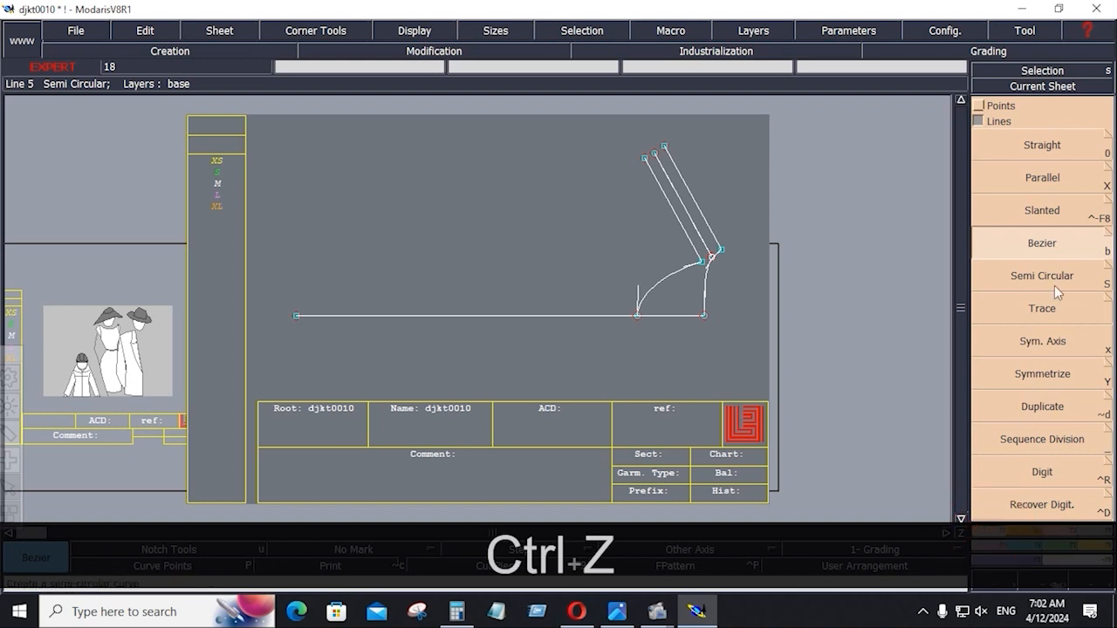
# - Draw a vertical line about 12.6 inches long up from the center front neck point and check the across chest measurement on the sheet
pyautogui.click(638, 316)
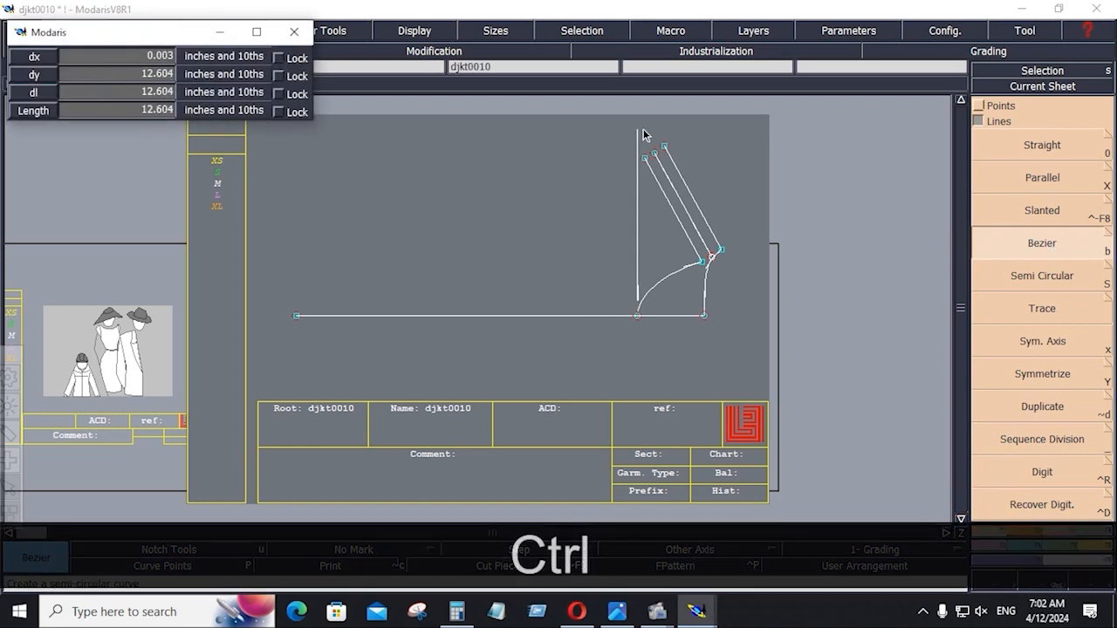
pyautogui.keyDown('ctrl'); pyautogui.click(642, 129); pyautogui.keyUp('ctrl')
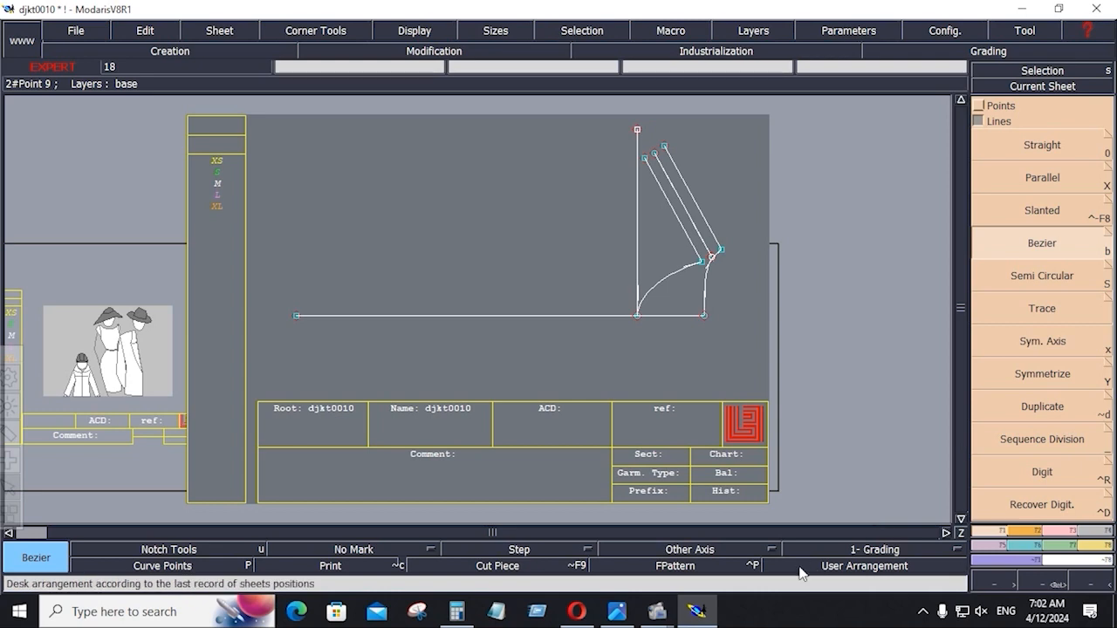
pyautogui.click(617, 610)
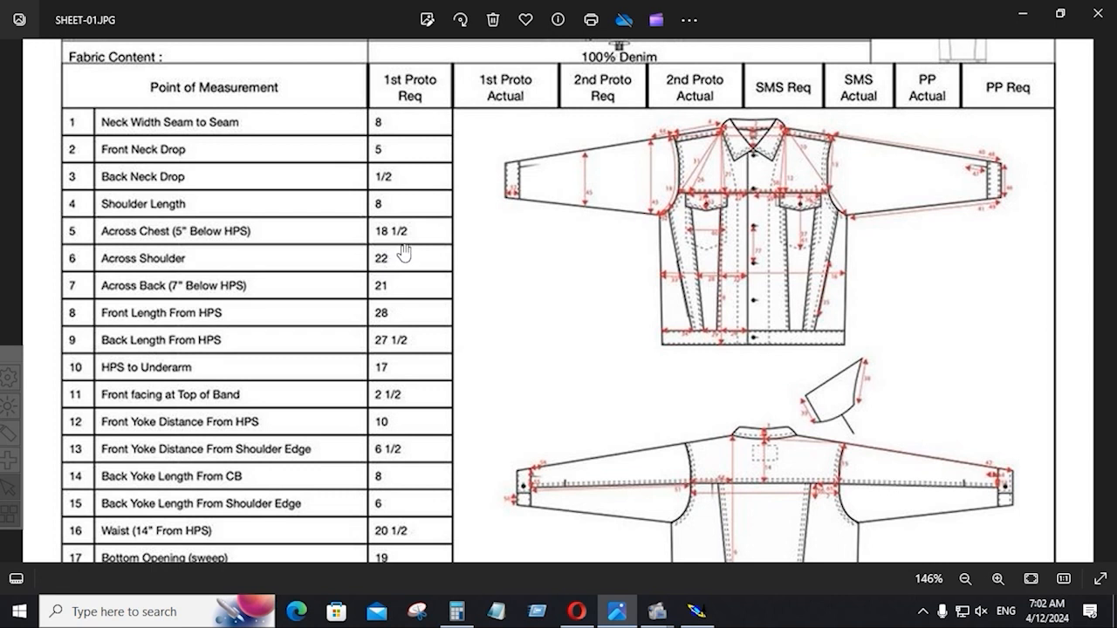
pyautogui.click(1027, 19)
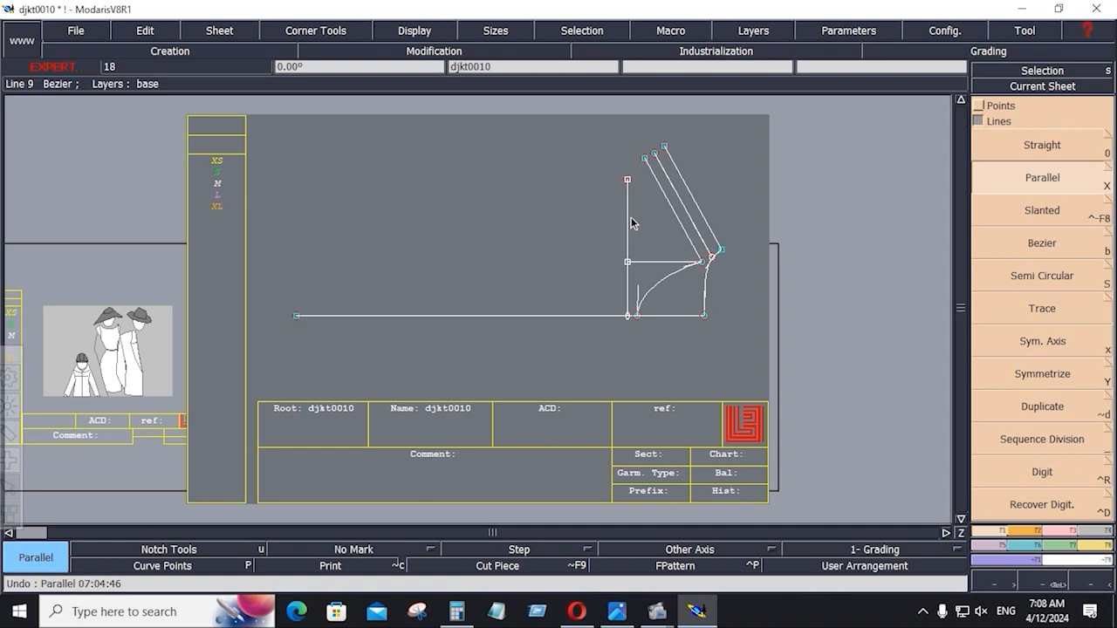
# - Examine the Shoulder Seam Forward at Neck and at Armhole values on SHEET-02.JPG and return to Modaris
pyautogui.click(617, 611)
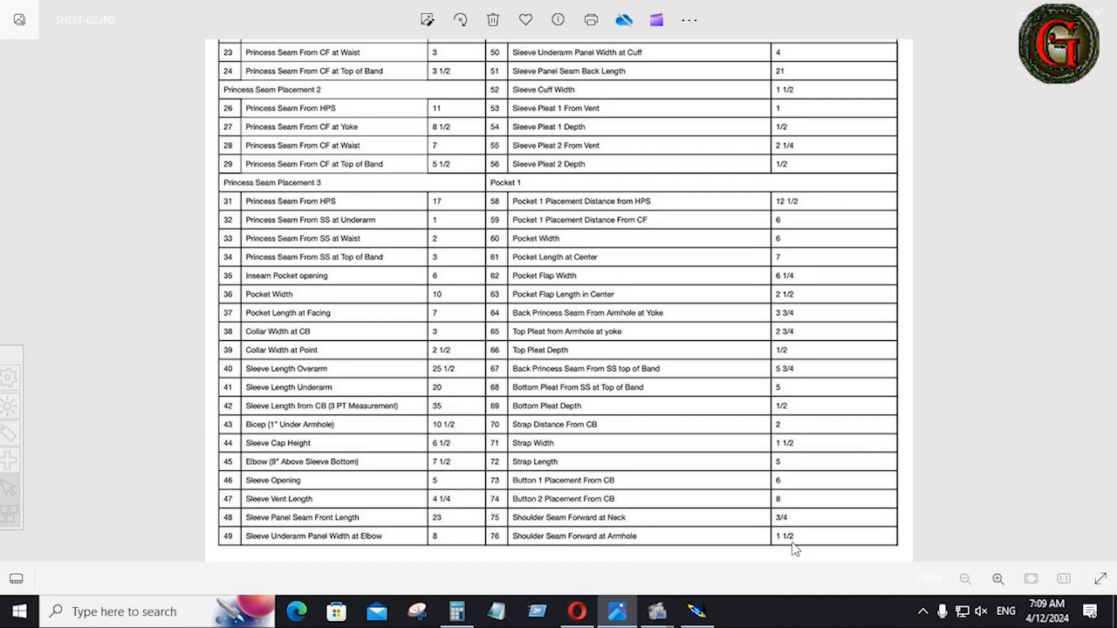
pyautogui.scroll(3, 733, 549)
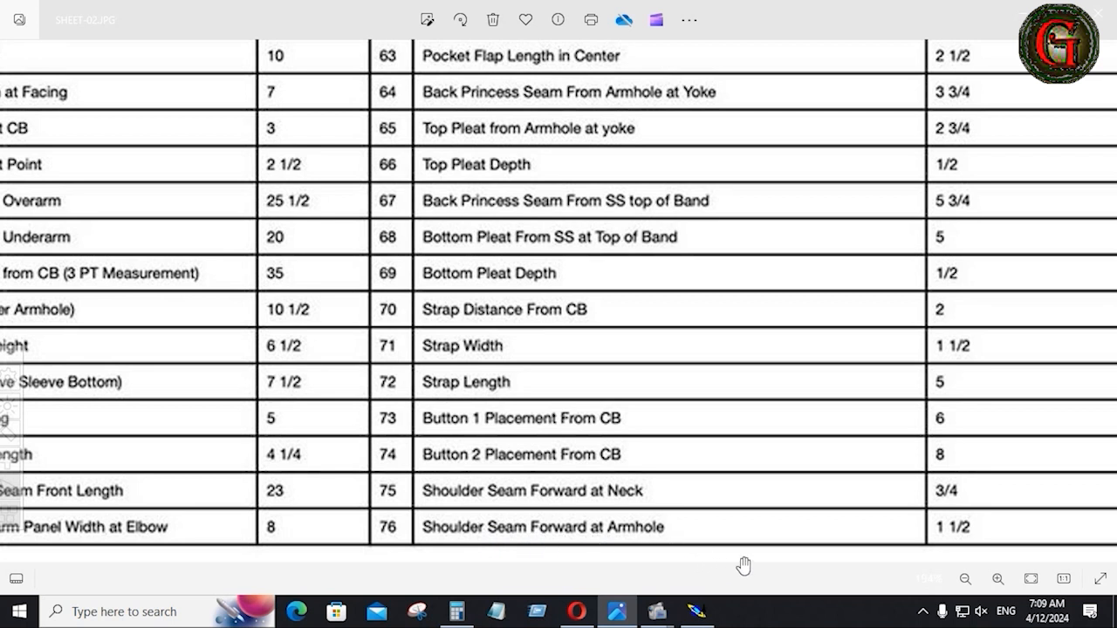
pyautogui.click(696, 611)
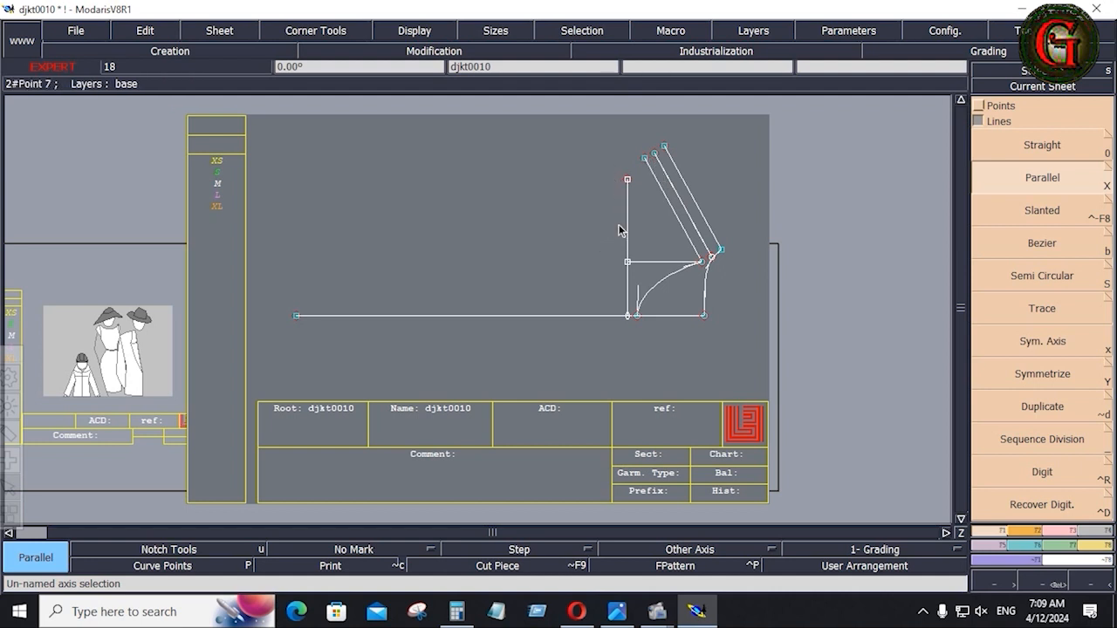
# - Measure the distance between the armhole ends of the two outer shoulder lines
pyautogui.click(1095, 547)
pyautogui.click(1090, 250)
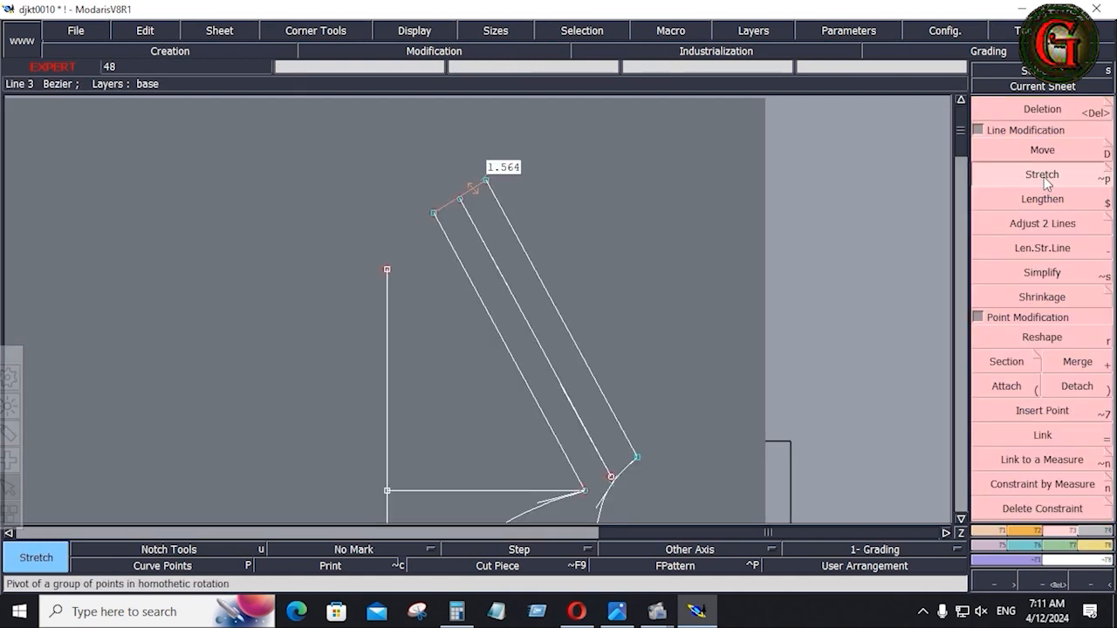
# - Try to stretch the front shoulder line by moving its armhole end with the neck point as pivot
pyautogui.click(1042, 175)
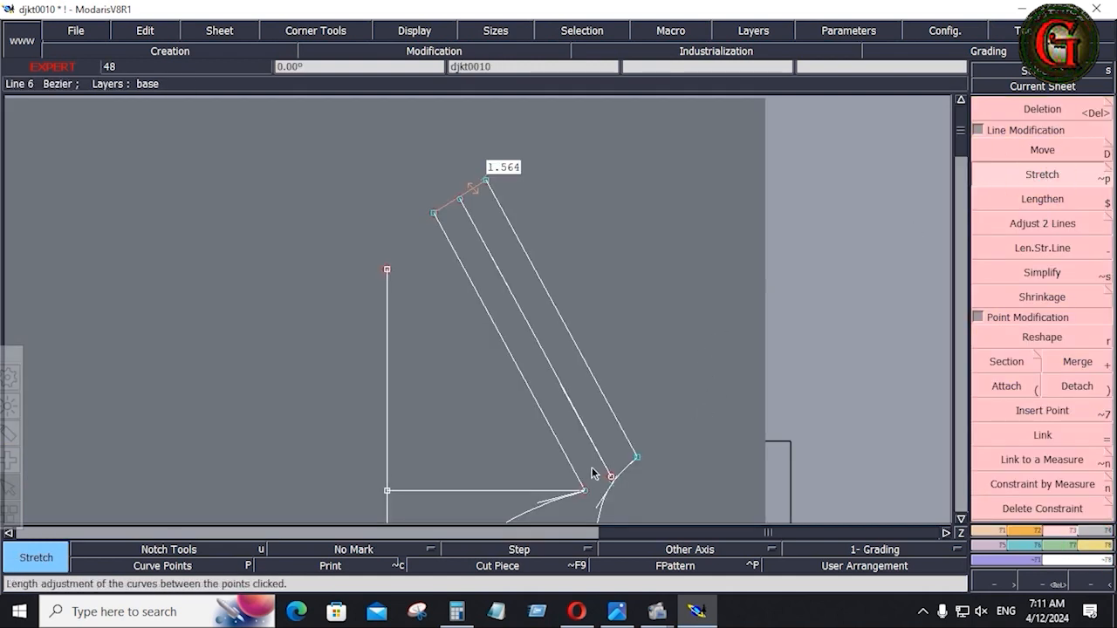
pyautogui.click(583, 493)
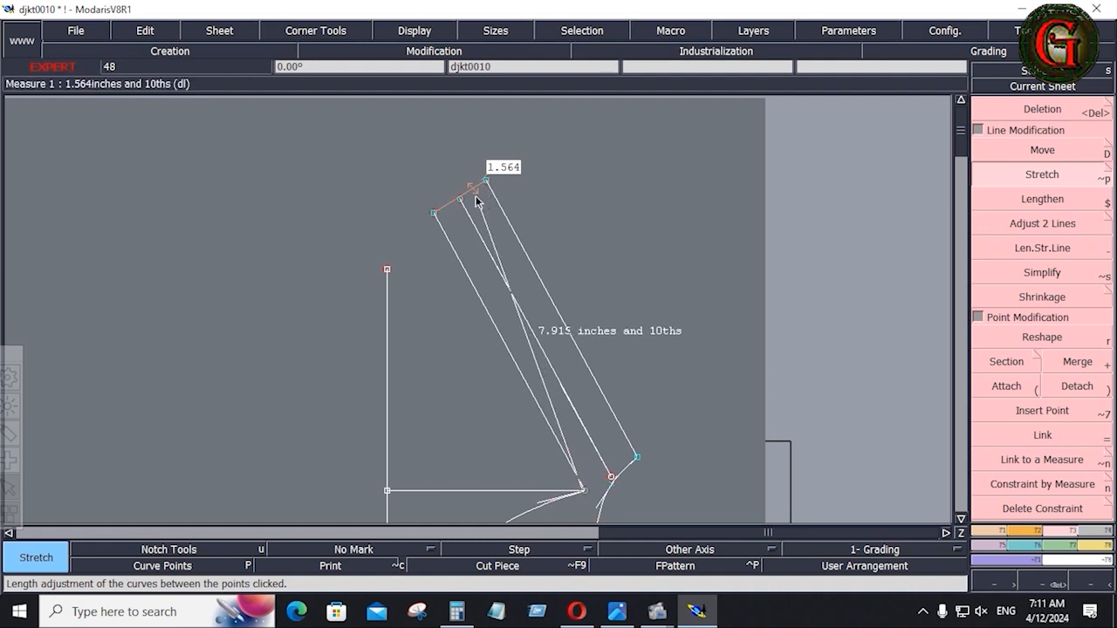
pyautogui.click(432, 217)
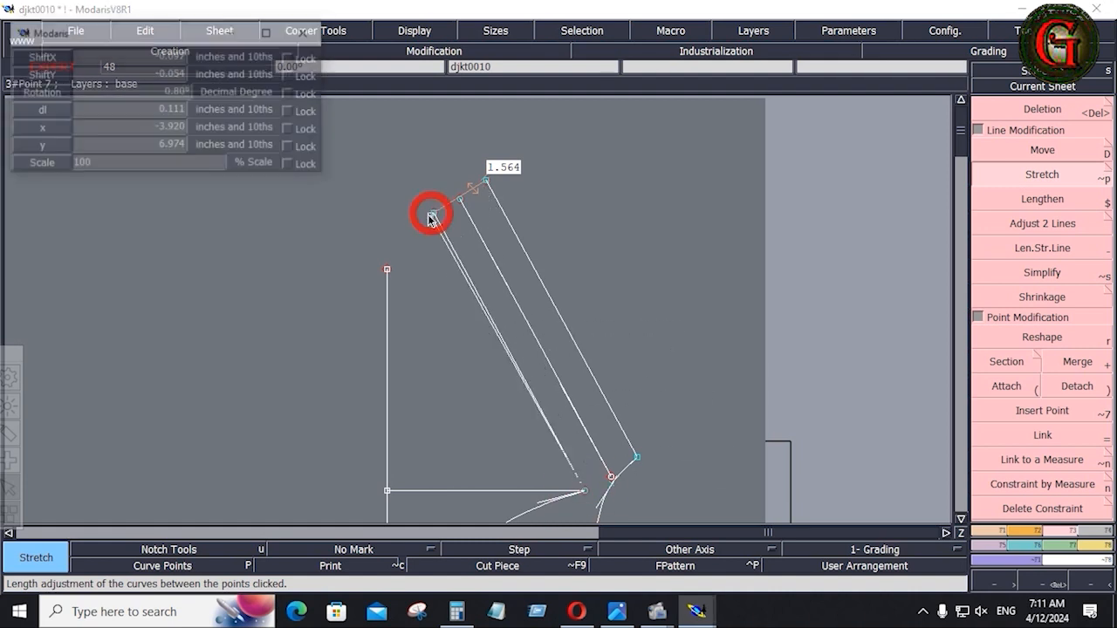
pyautogui.hotkey('ctrl', 'z')
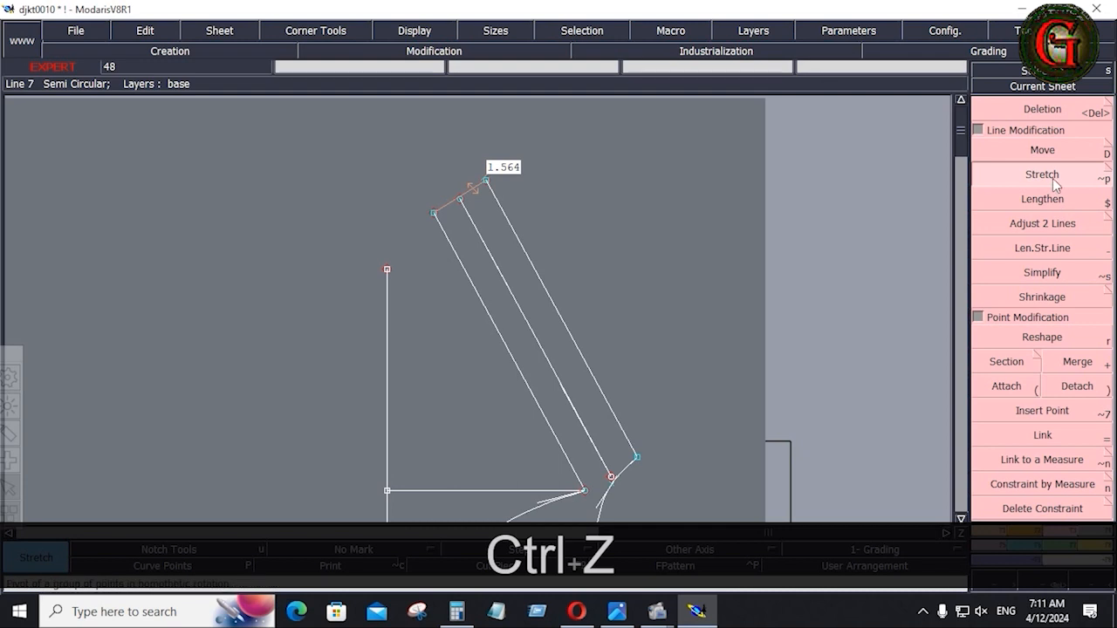
# - Stretch the front shoulder line about its neck point, shifting its armhole end by X -0.75 and Y -0.5 inches
pyautogui.click(584, 494)
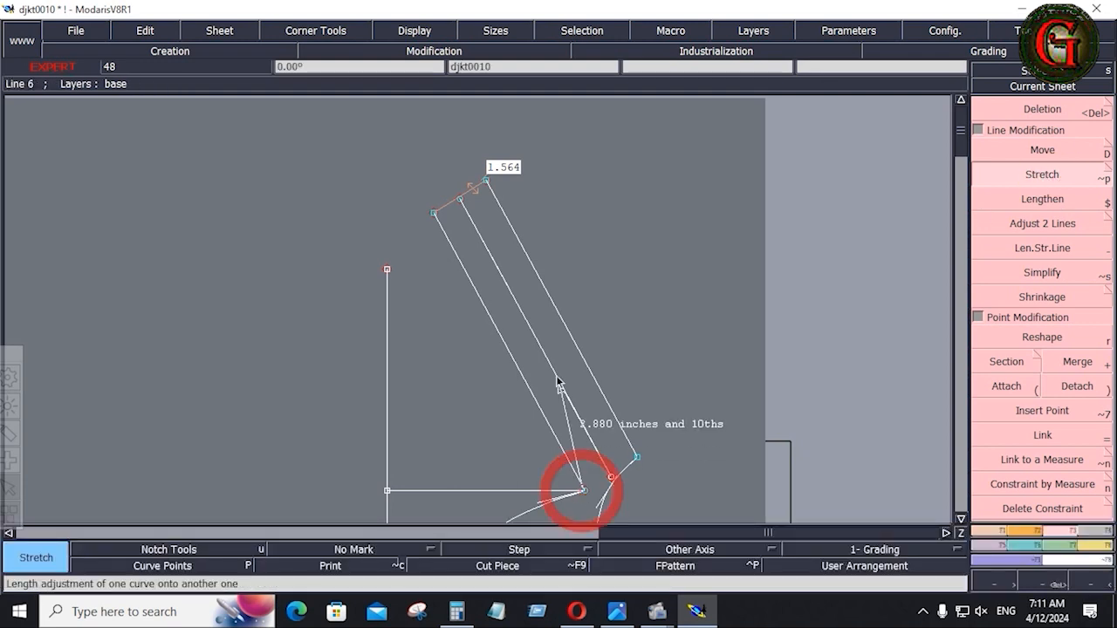
pyautogui.click(434, 215)
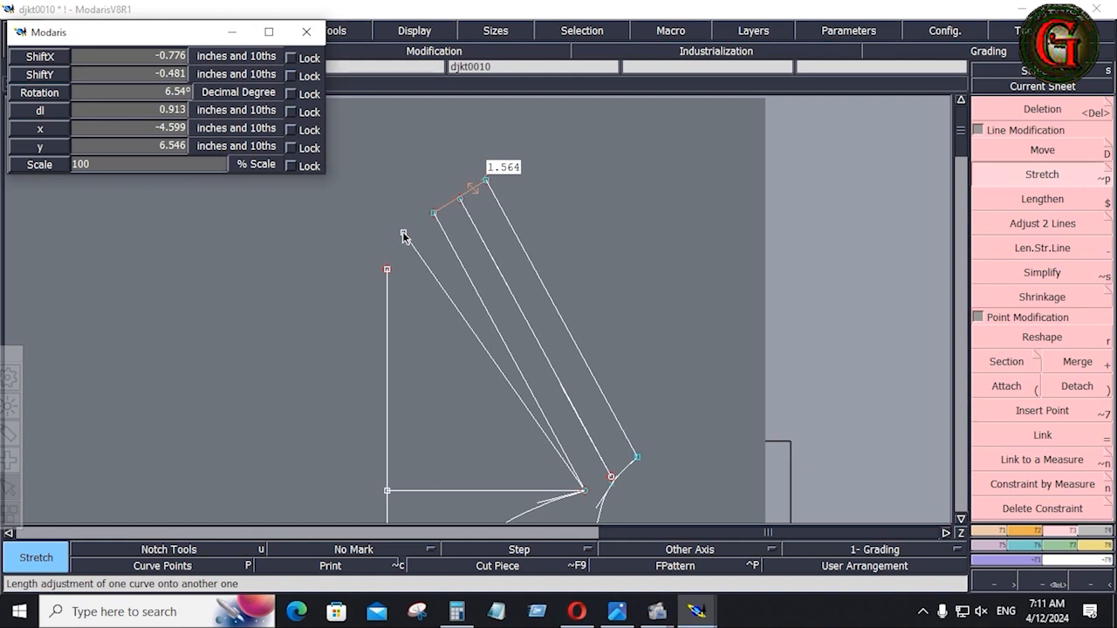
pyautogui.press('Down')
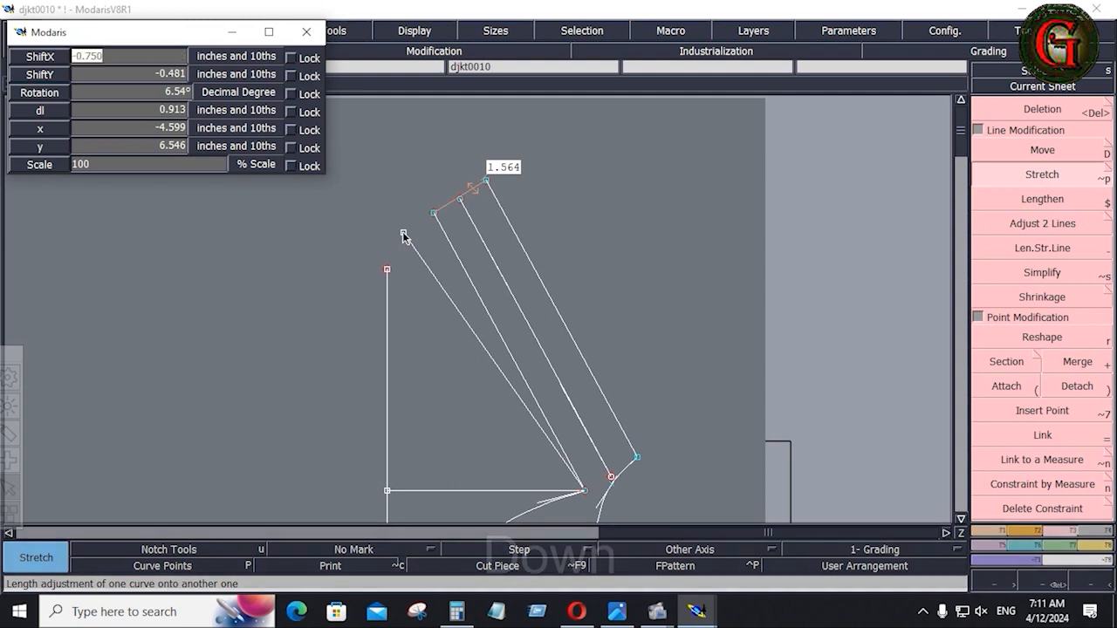
pyautogui.write('-.75')
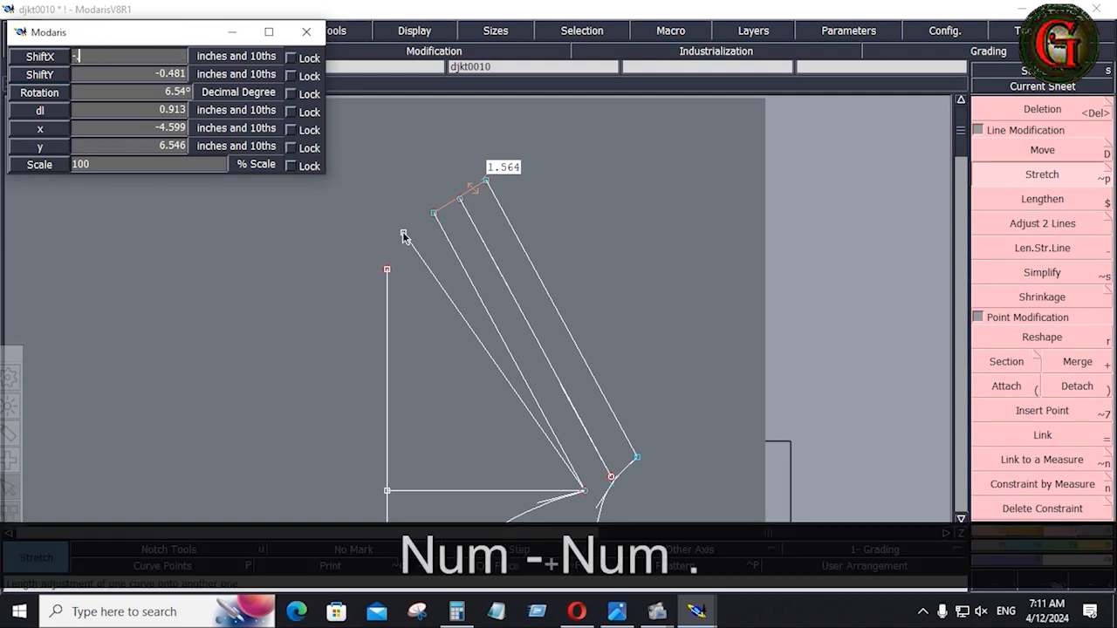
pyautogui.press('Down')
pyautogui.write('-.5')
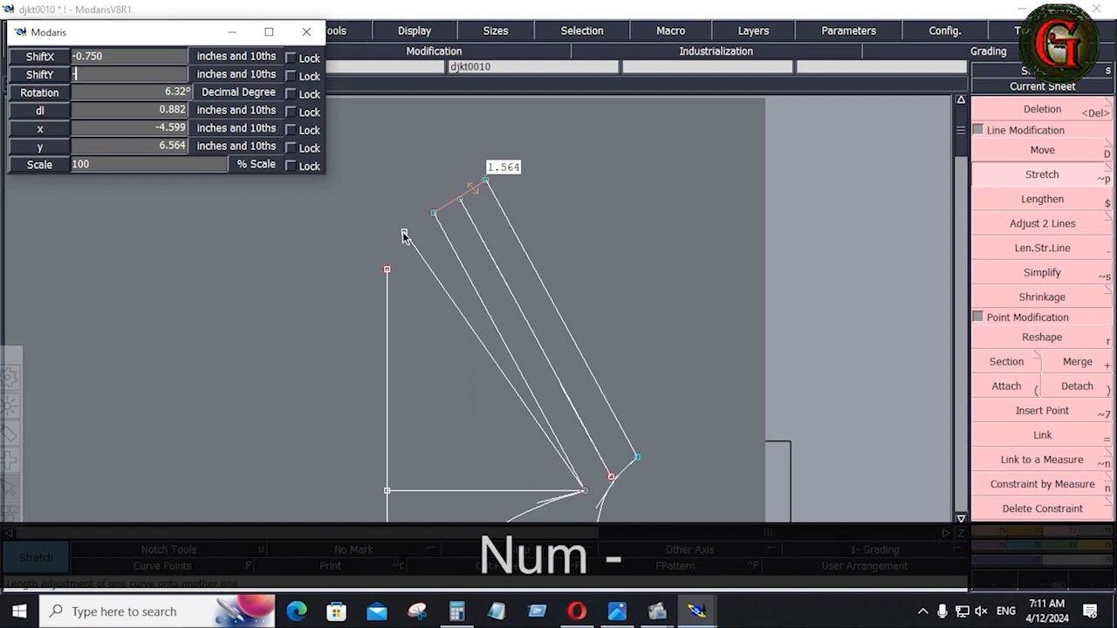
pyautogui.press('Down')
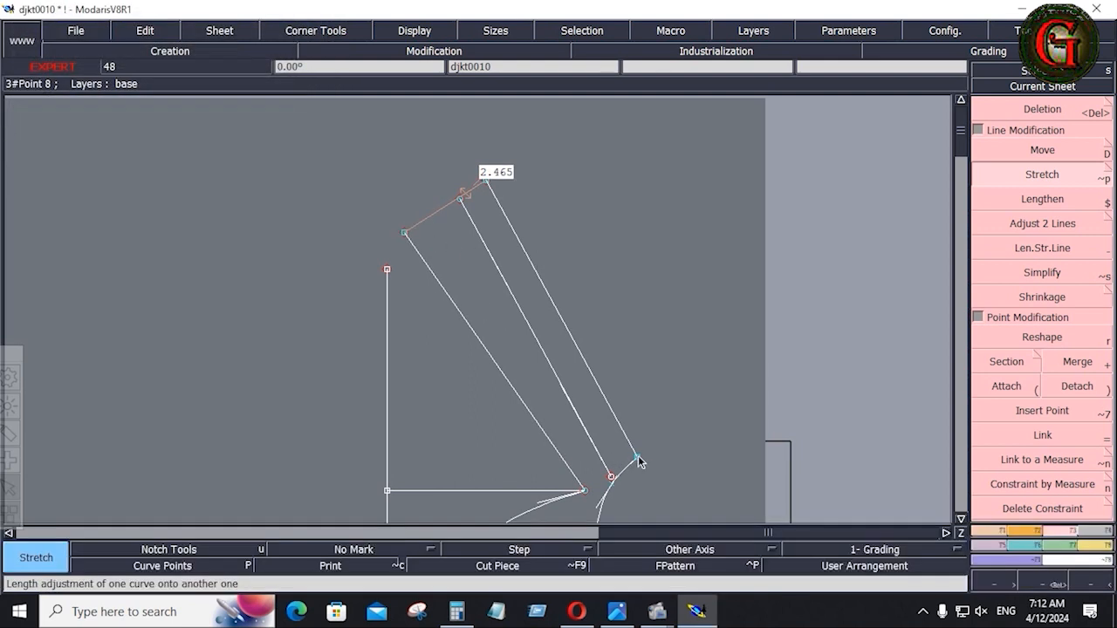
# - Stretch the back shoulder line about its neck point, shifting its armhole end by X 0.75 and Y 0.5 inches
pyautogui.click(638, 455)
pyautogui.click(500, 174)
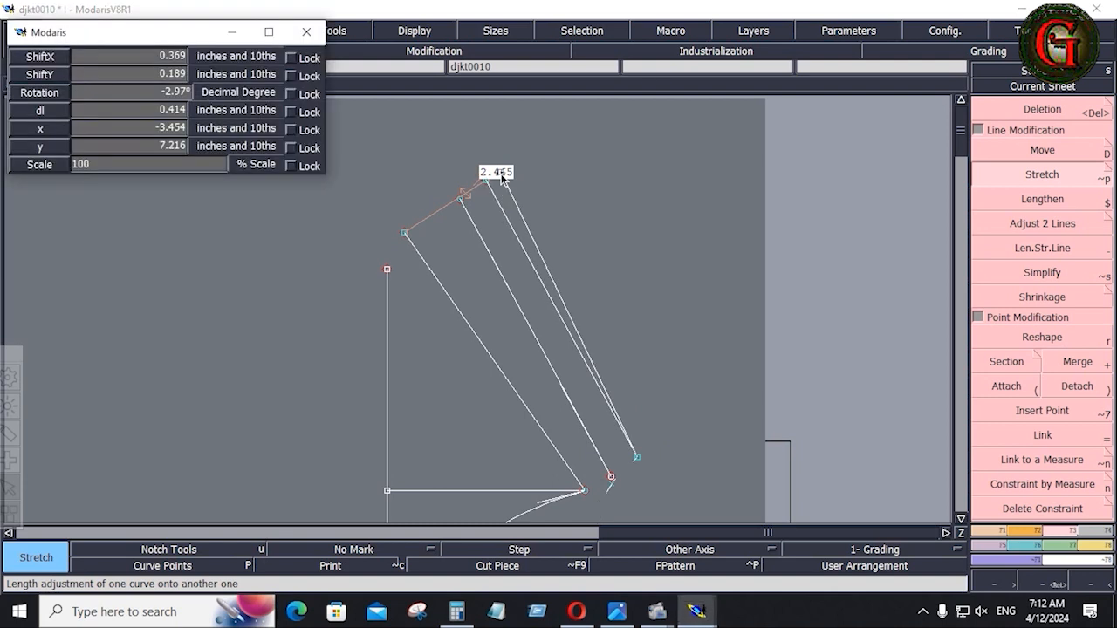
pyautogui.press('Down')
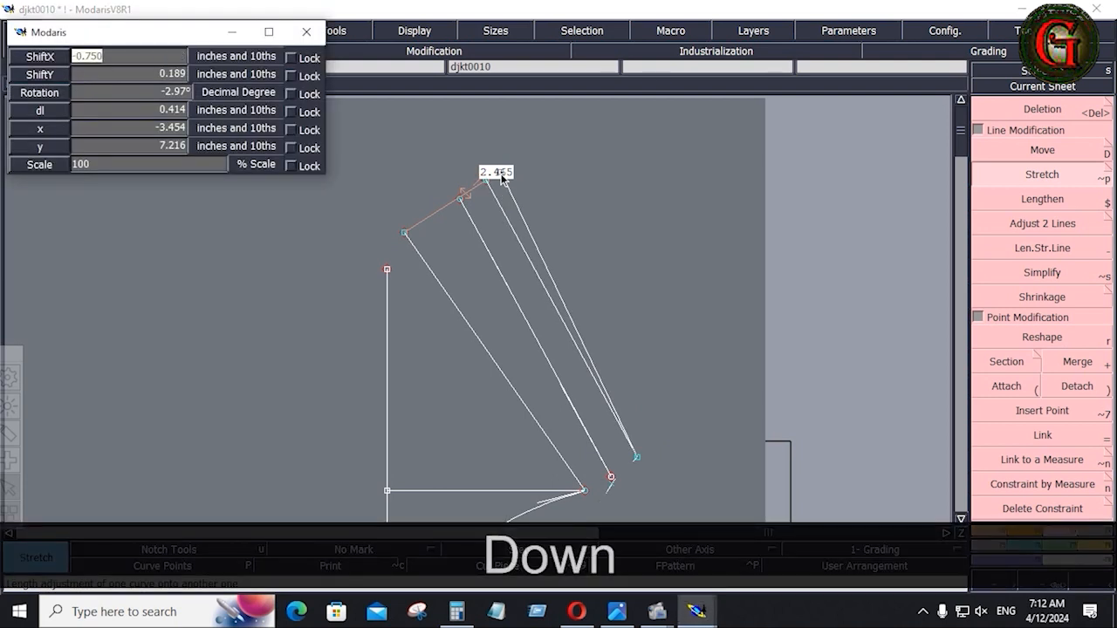
pyautogui.write('.75')
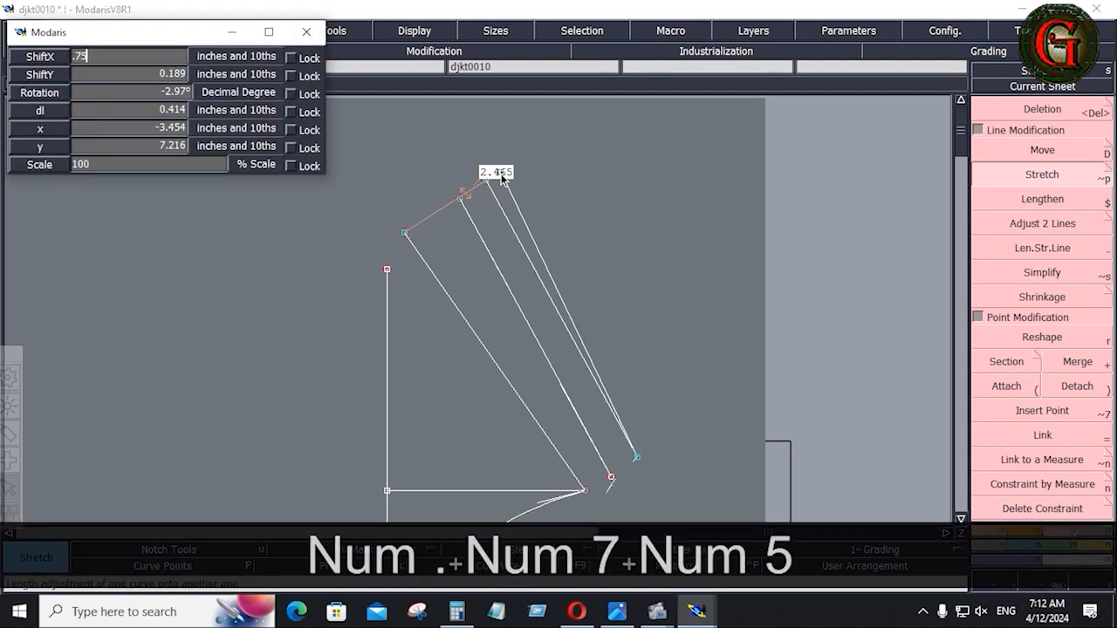
pyautogui.press('Down')
pyautogui.write('.5')
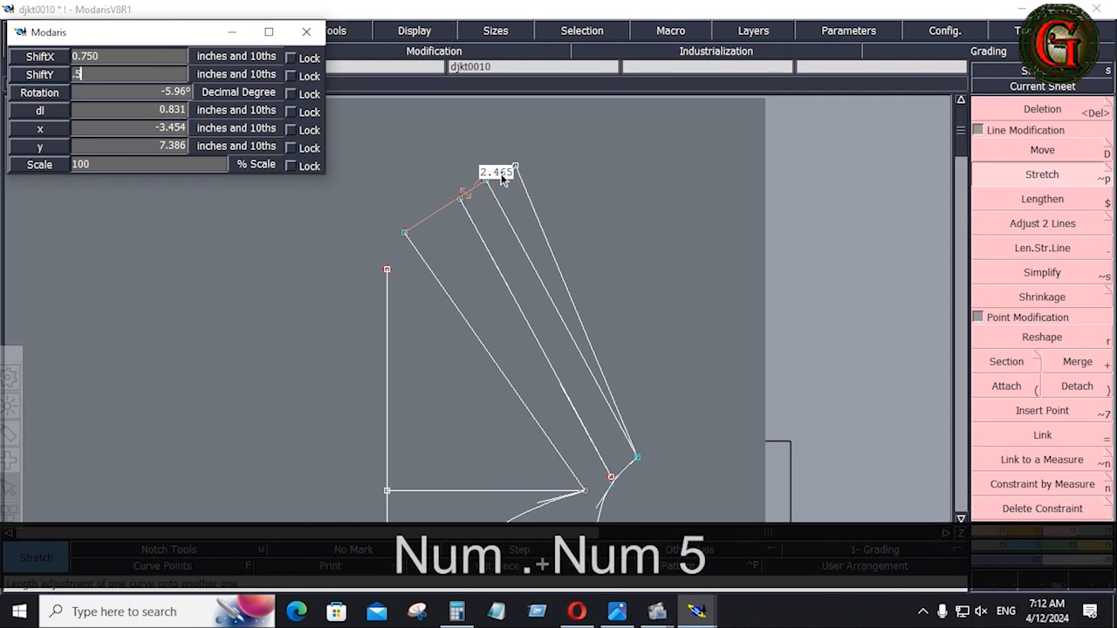
pyautogui.press('Down')
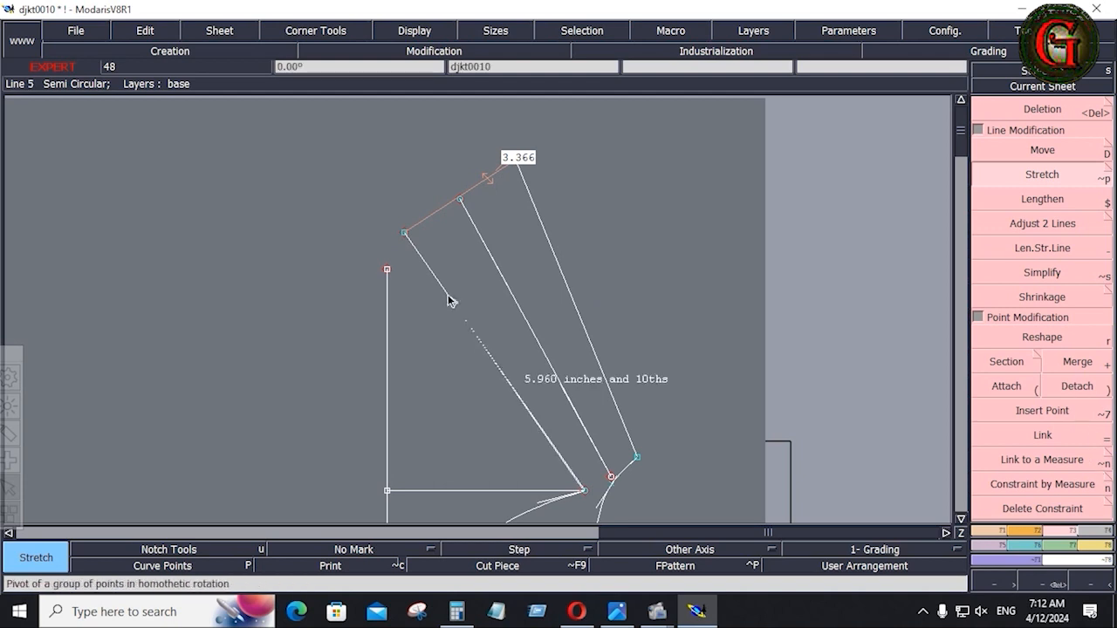
# - Stretch the front and back shoulder lines closer together until their armhole ends are about 3 inches apart
pyautogui.click(406, 233)
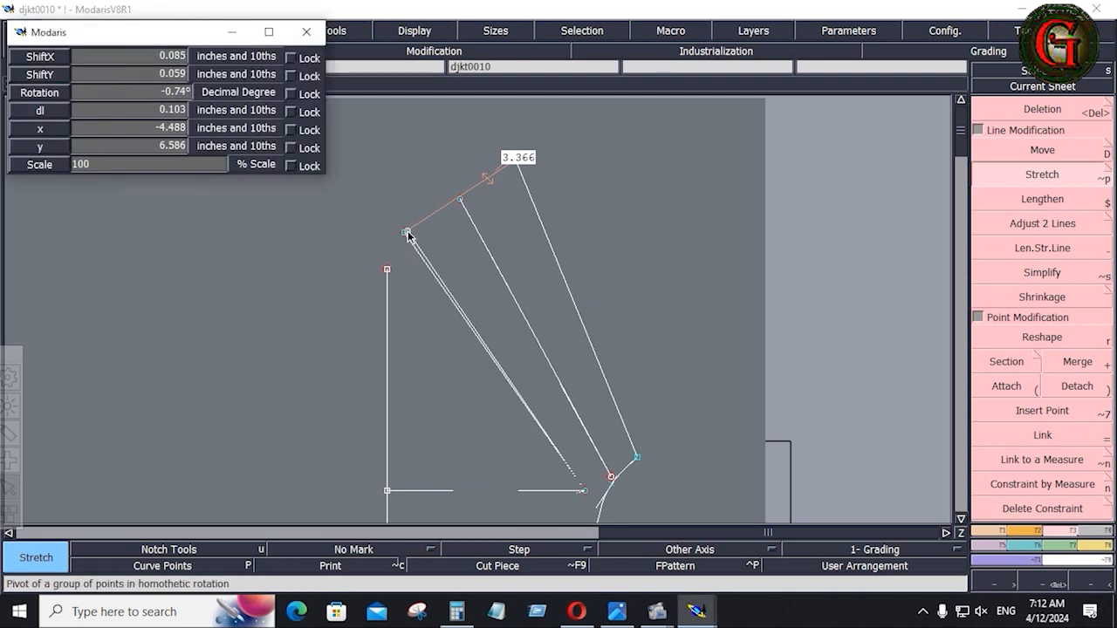
pyautogui.click(409, 232)
pyautogui.click(636, 454)
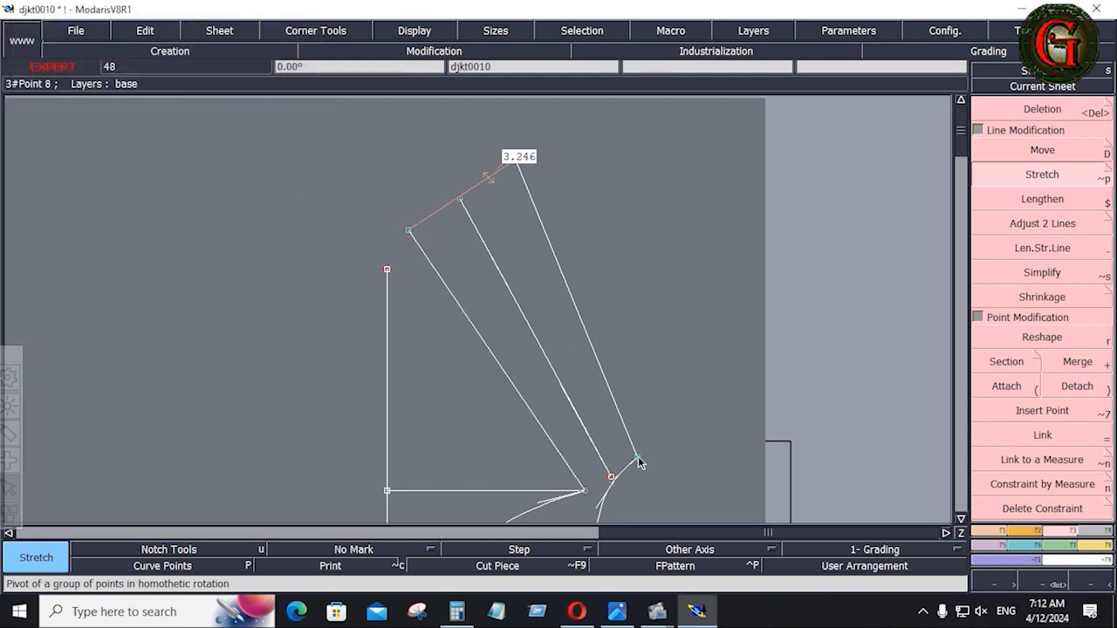
pyautogui.click(407, 232)
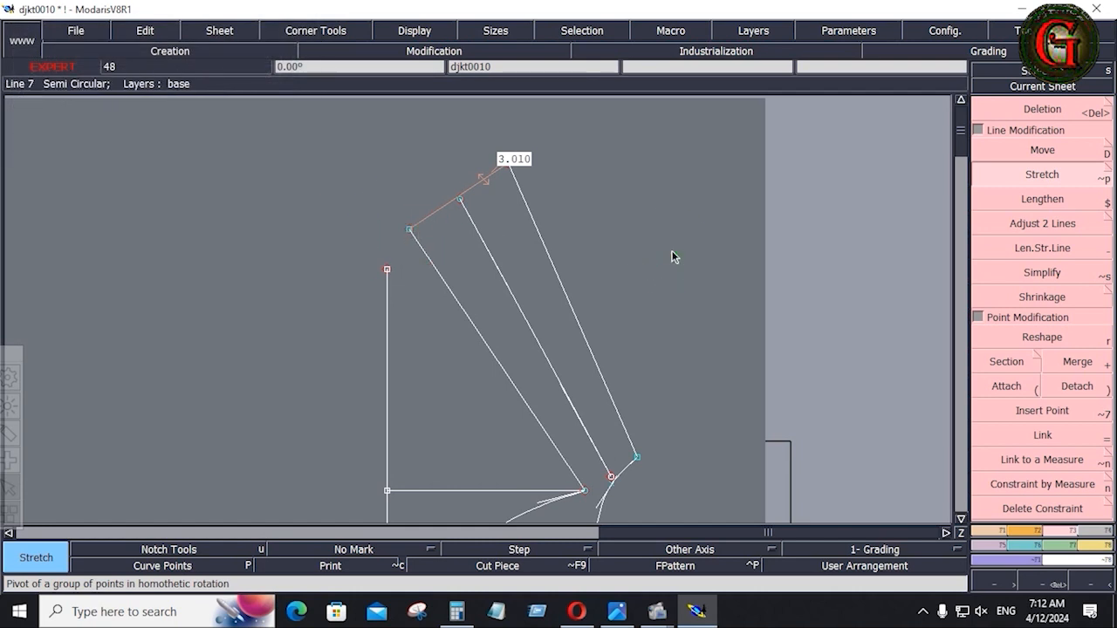
# - Draw a vertical construction line up from the neck end of the middle shoulder line
pyautogui.press('b')
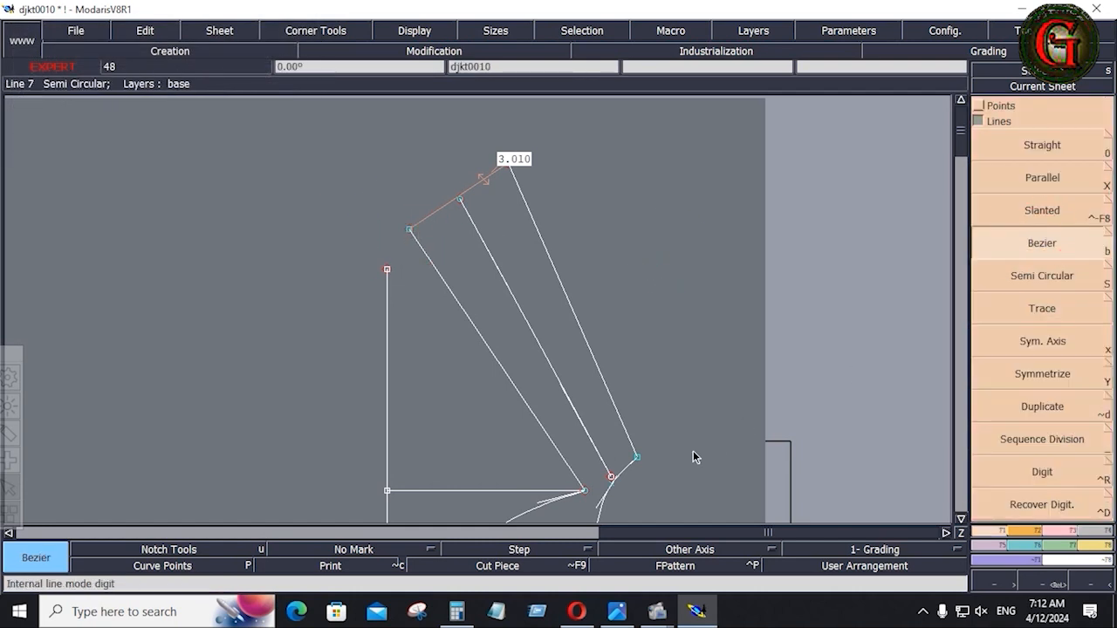
pyautogui.click(611, 480)
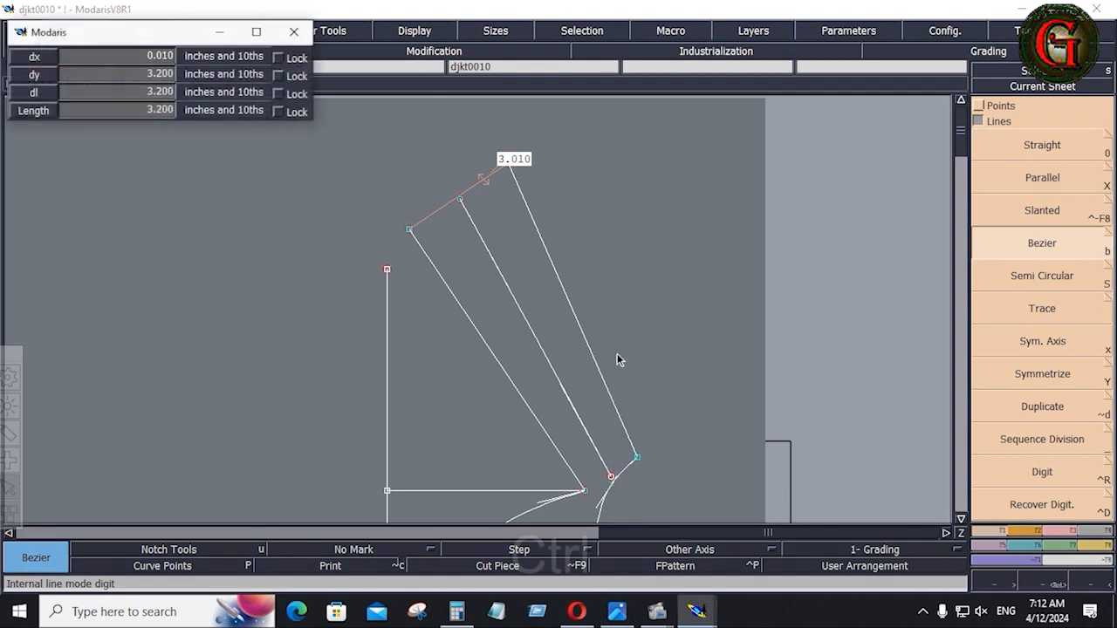
pyautogui.keyDown('ctrl'); pyautogui.click(612, 157); pyautogui.keyUp('ctrl')
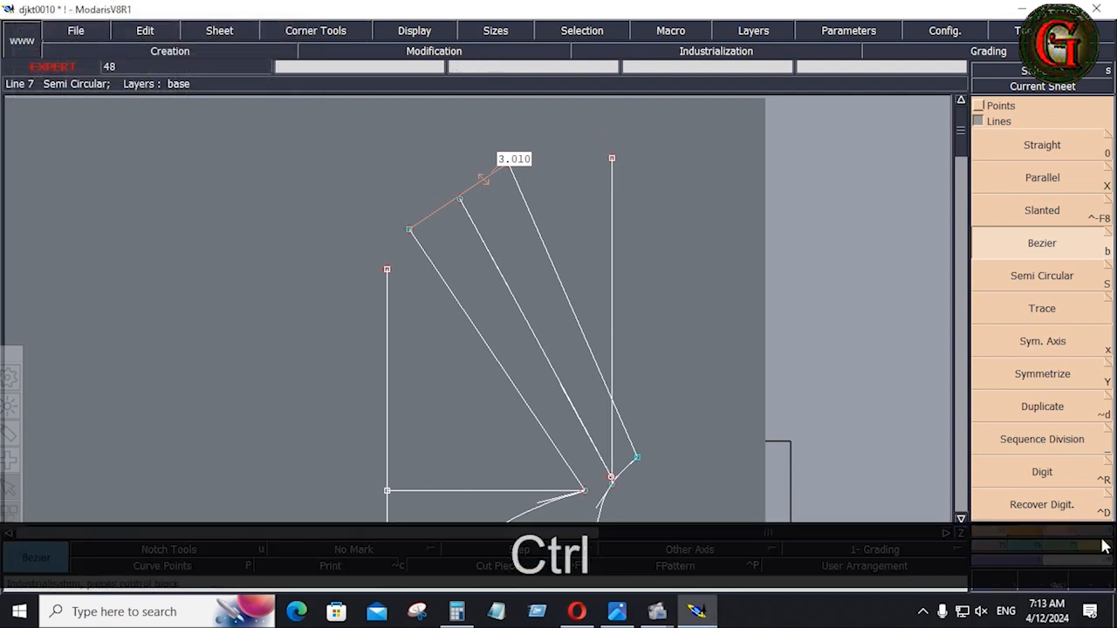
# - Measure the horizontal distance from the front shoulder line's armhole end to the vertical line at the neck point
pyautogui.hotkey('shift', 'l')
pyautogui.click(493, 188)
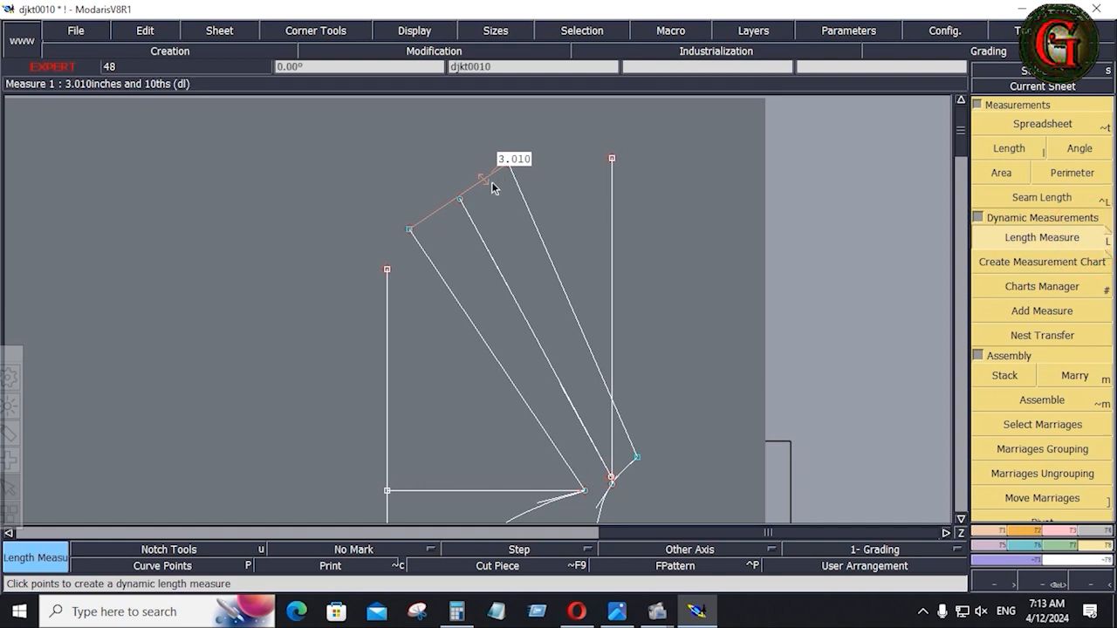
pyautogui.click(411, 231)
pyautogui.press('space')
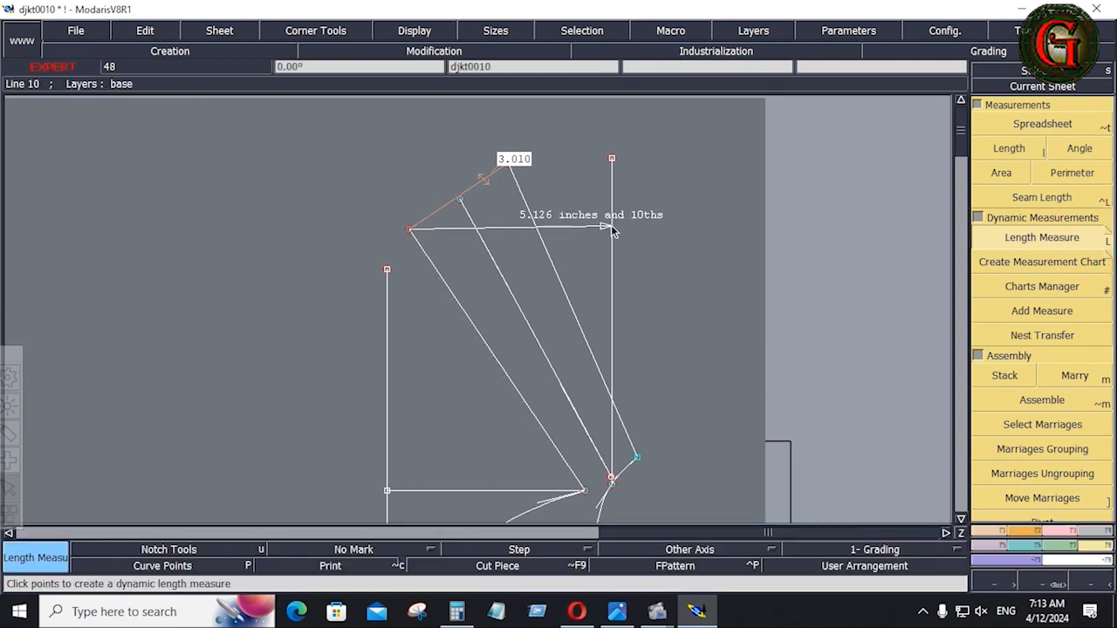
pyautogui.click(611, 226)
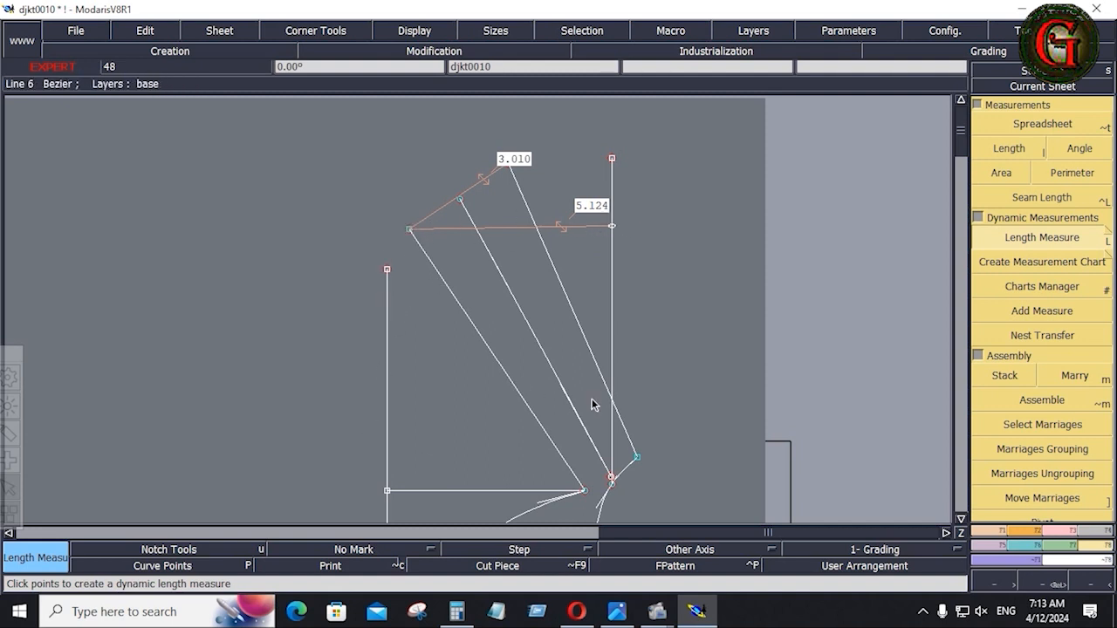
# - Measure the vertical distance from the front shoulder line's armhole end down to the center front line
pyautogui.press('Home')
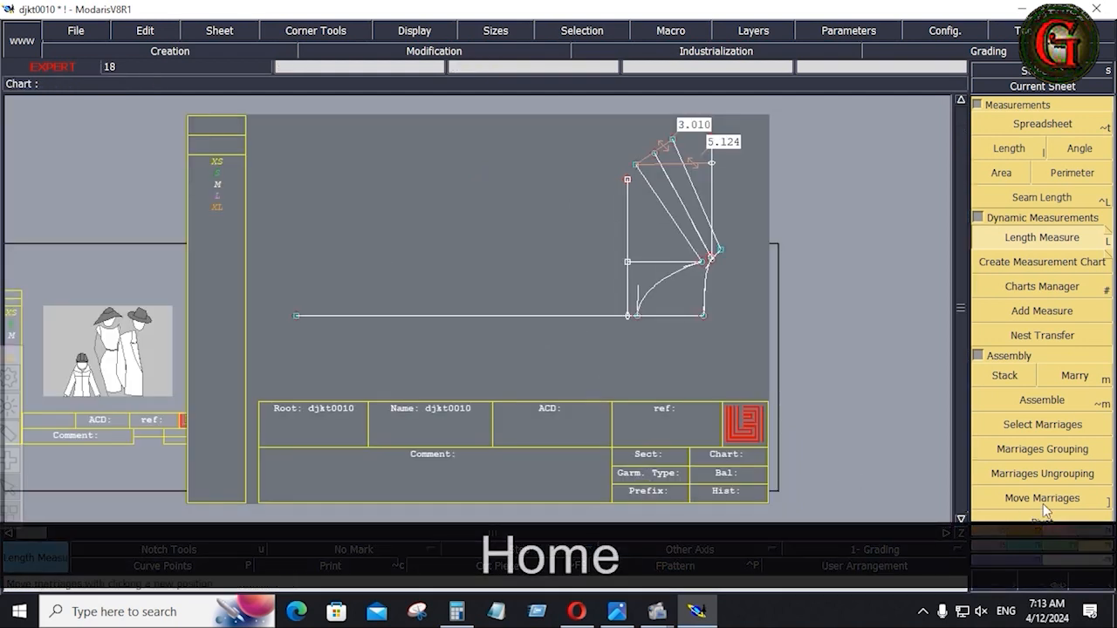
pyautogui.click(635, 166)
pyautogui.press('space')
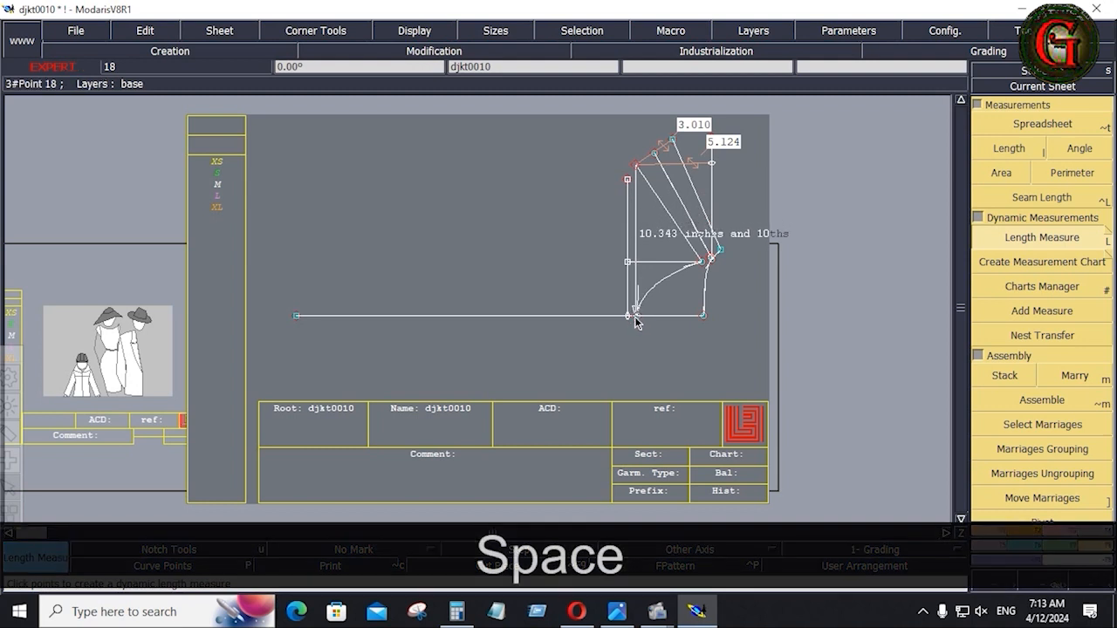
pyautogui.click(635, 317)
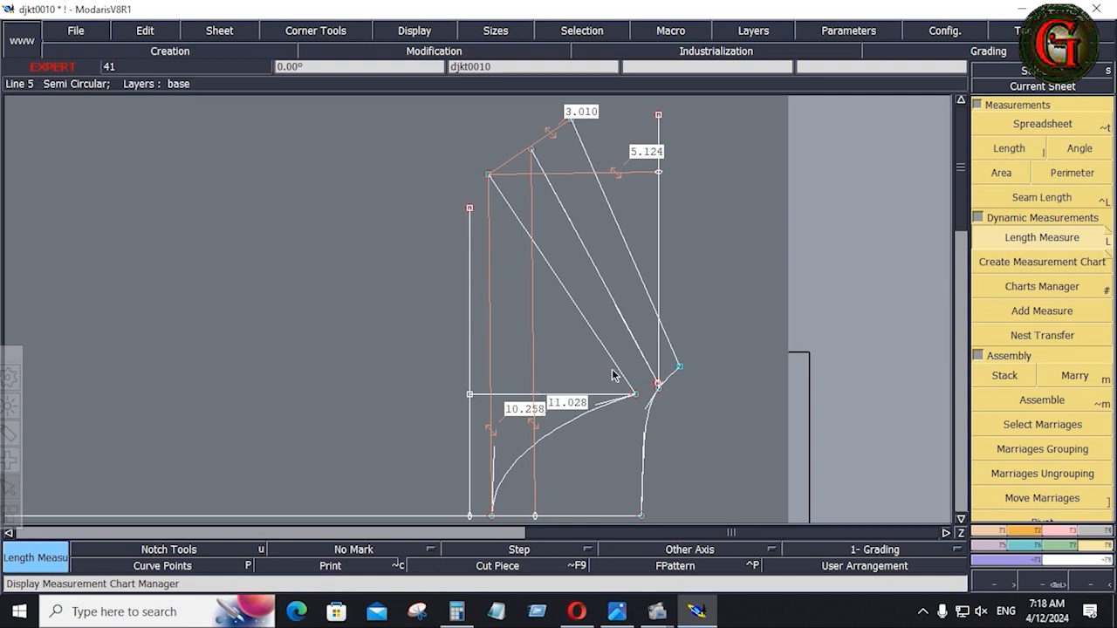
# - Delete the vertical and horizontal construction lines and the remaining measurements around the shoulder, keeping the shoulder lines and neck curves
pyautogui.press('Delete')
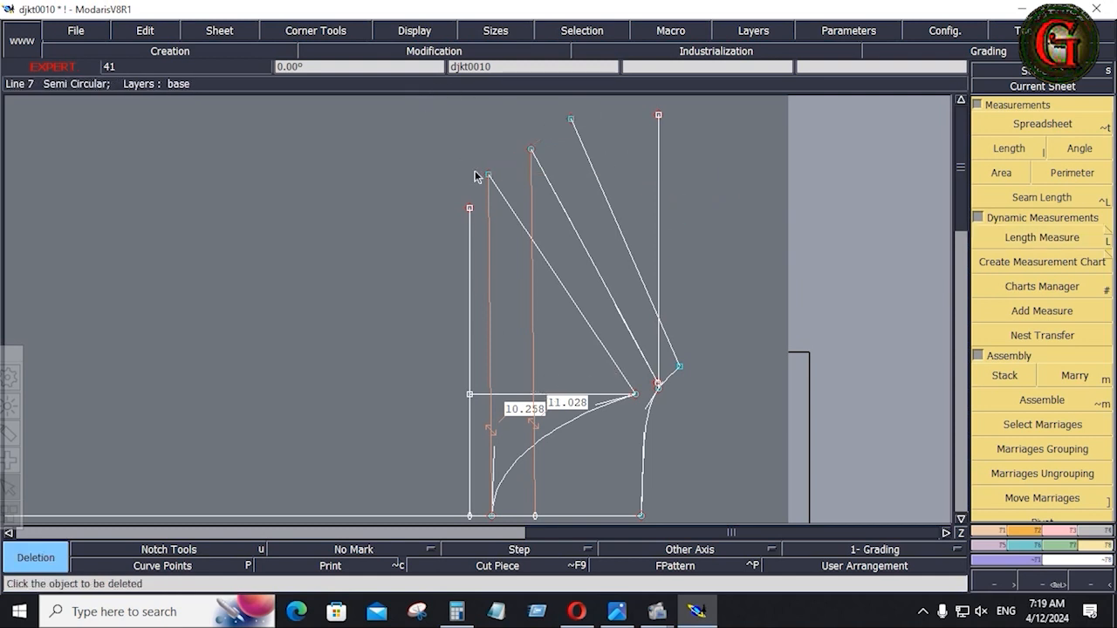
pyautogui.moveTo(453, 114); pyautogui.dragTo(690, 525)
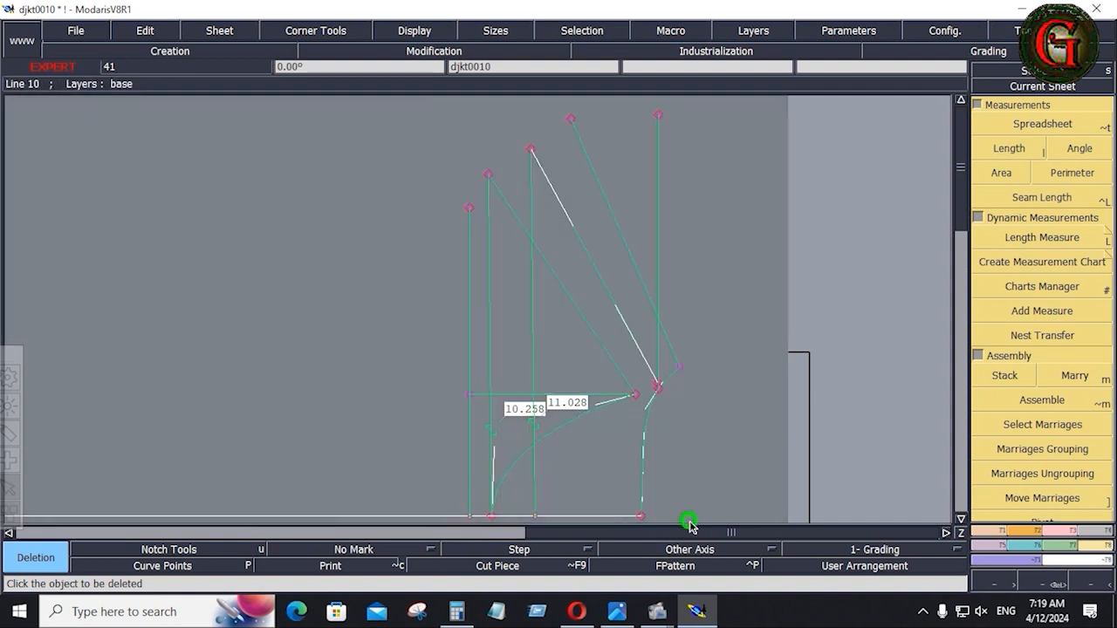
pyautogui.click(695, 219)
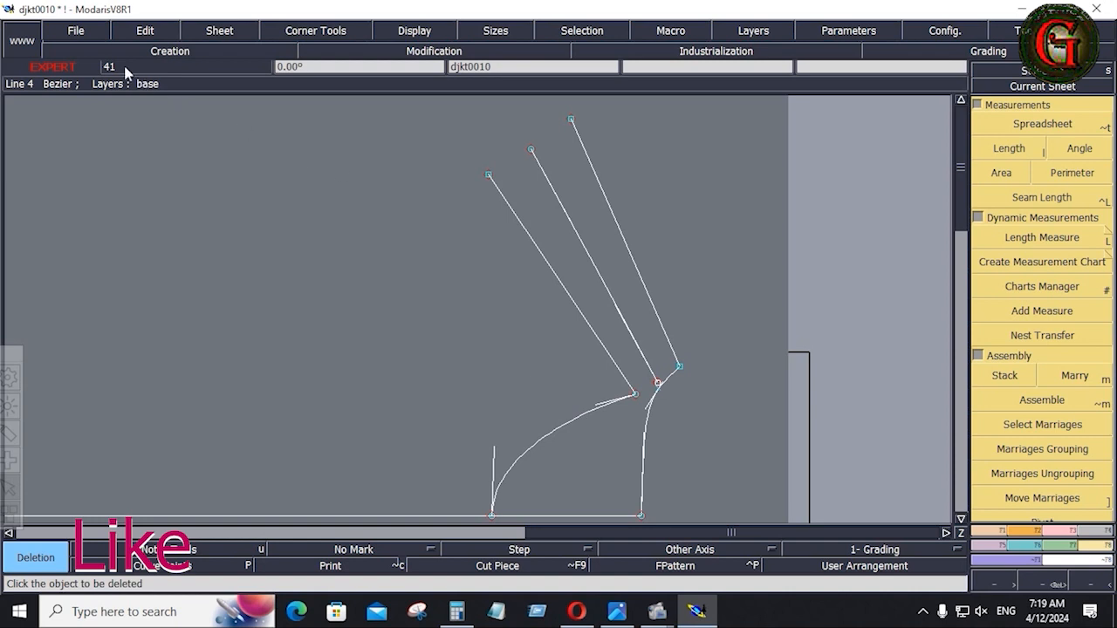
# - Save the model in the save directory
pyautogui.click(77, 31)
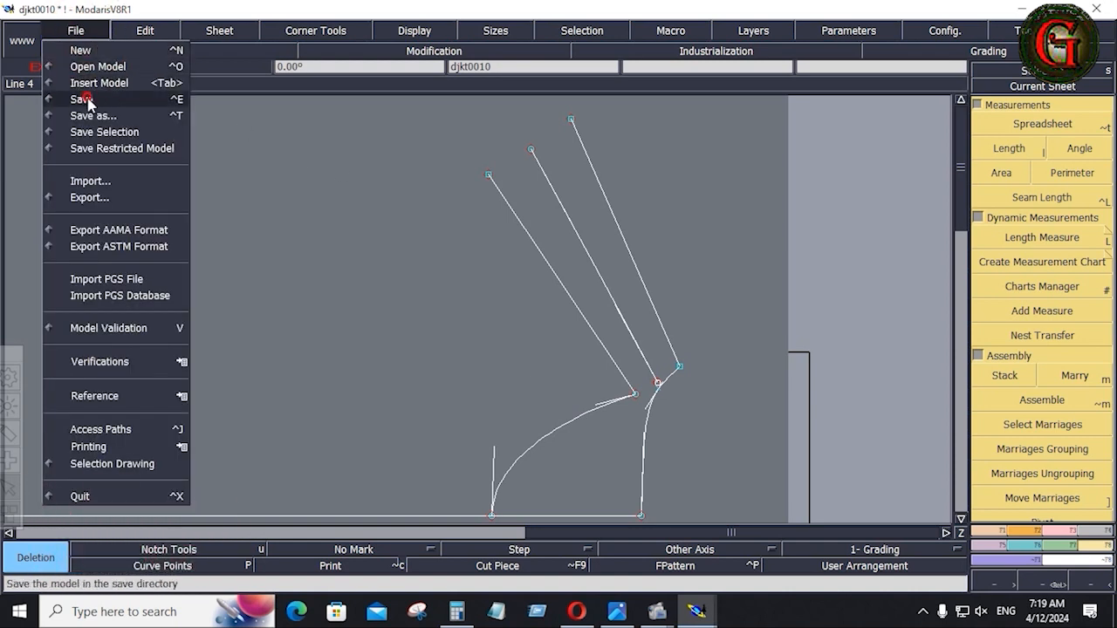
pyautogui.click(87, 99)
pyautogui.click(452, 402)
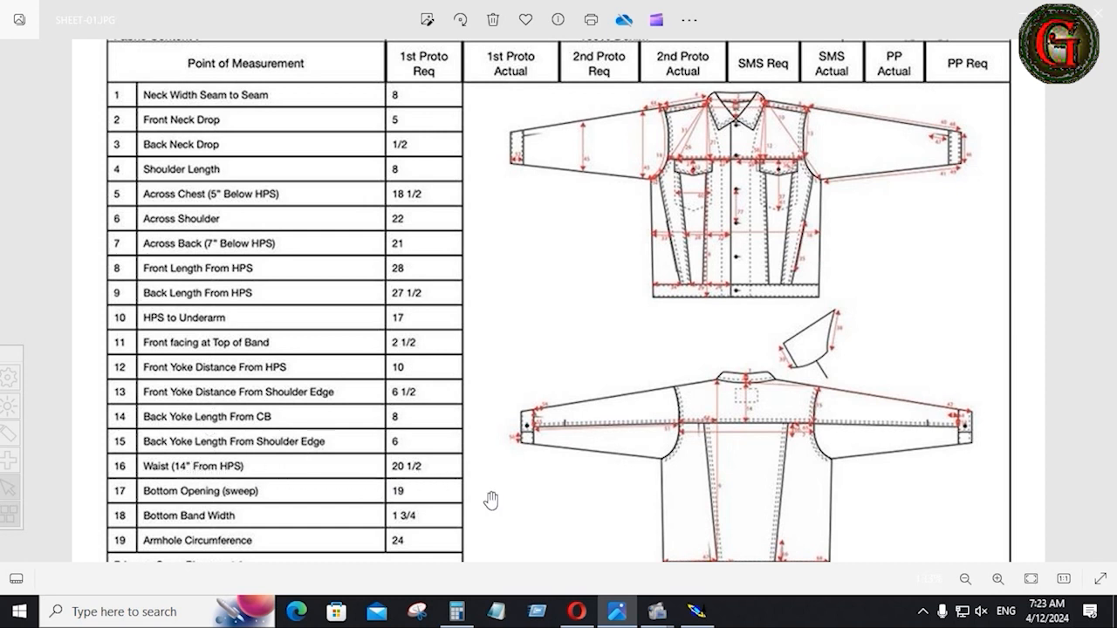
# - Return to Modaris and draw a horizontal line 14 inches from HPS to waist level and a vertical waist line through its end
pyautogui.click(705, 616)
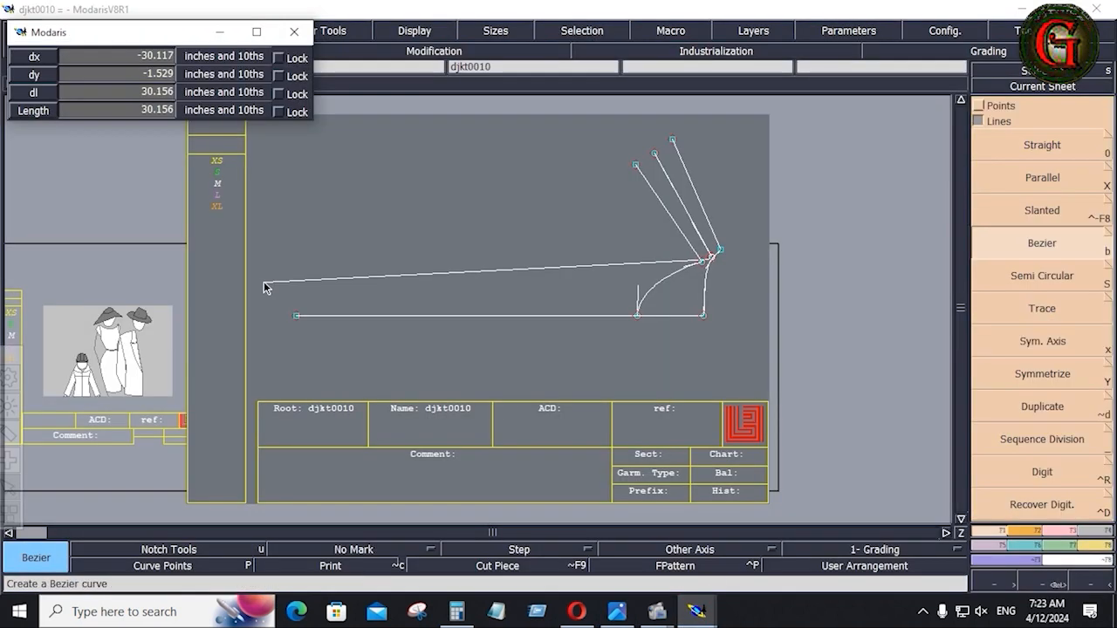
pyautogui.click(96, 92)
pyautogui.write('9.250')
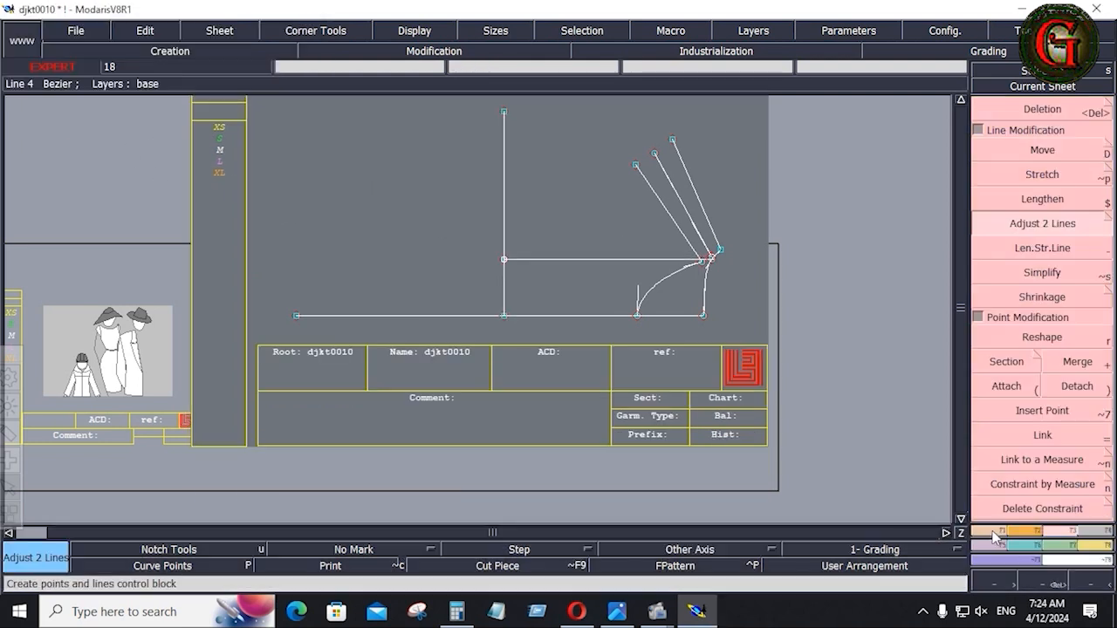
# - Create a developed point on the vertical waist line 10.25 inches up from the center front line
pyautogui.click(995, 534)
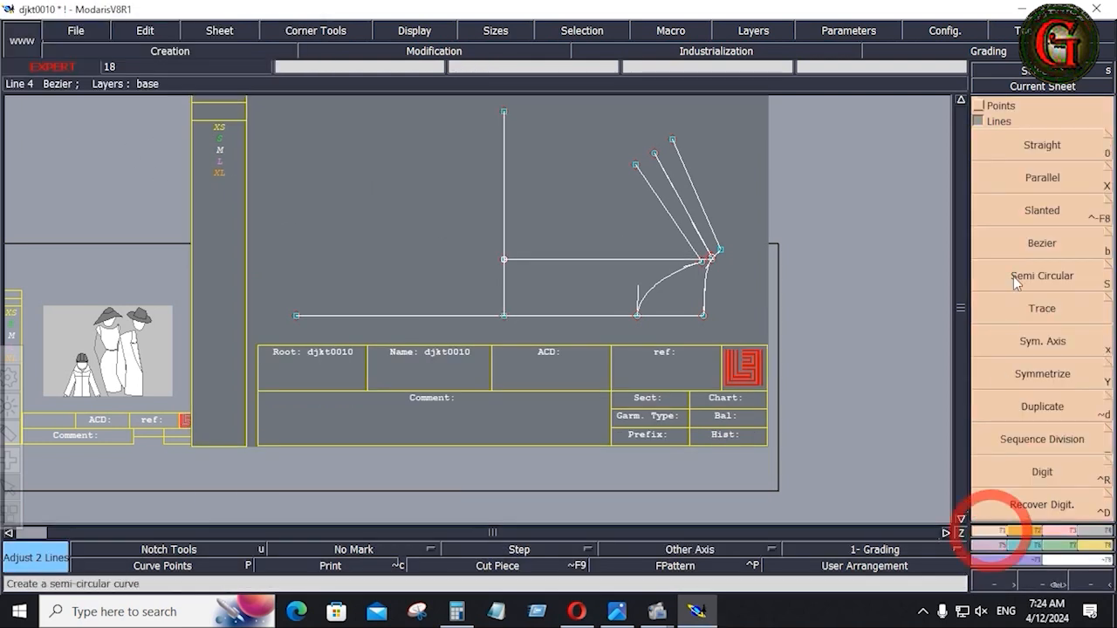
pyautogui.click(979, 105)
pyautogui.click(1040, 149)
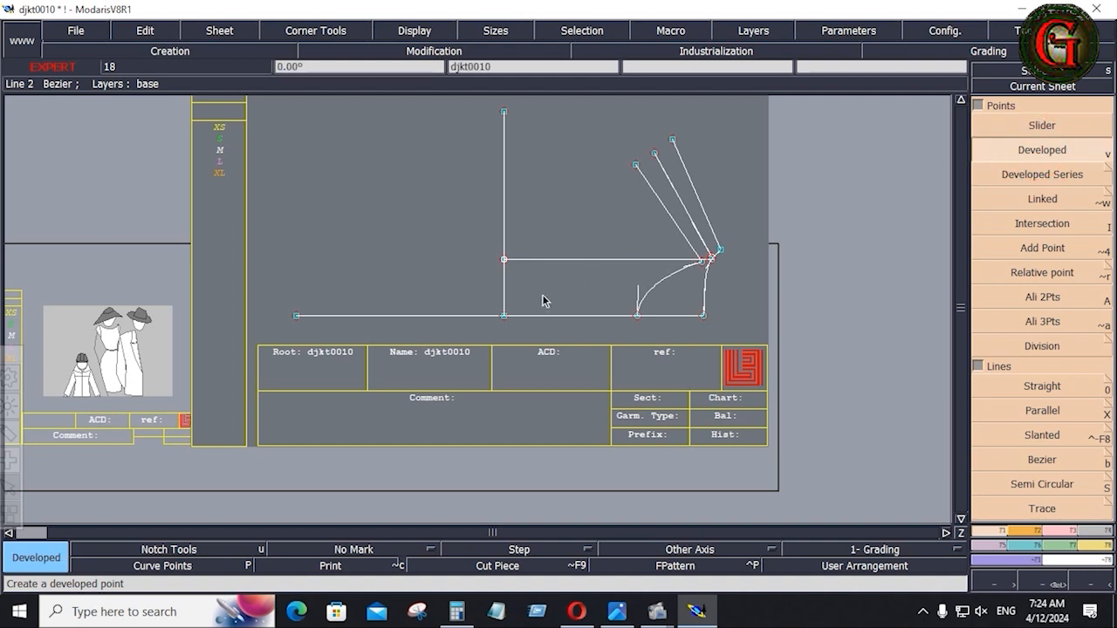
pyautogui.click(505, 313)
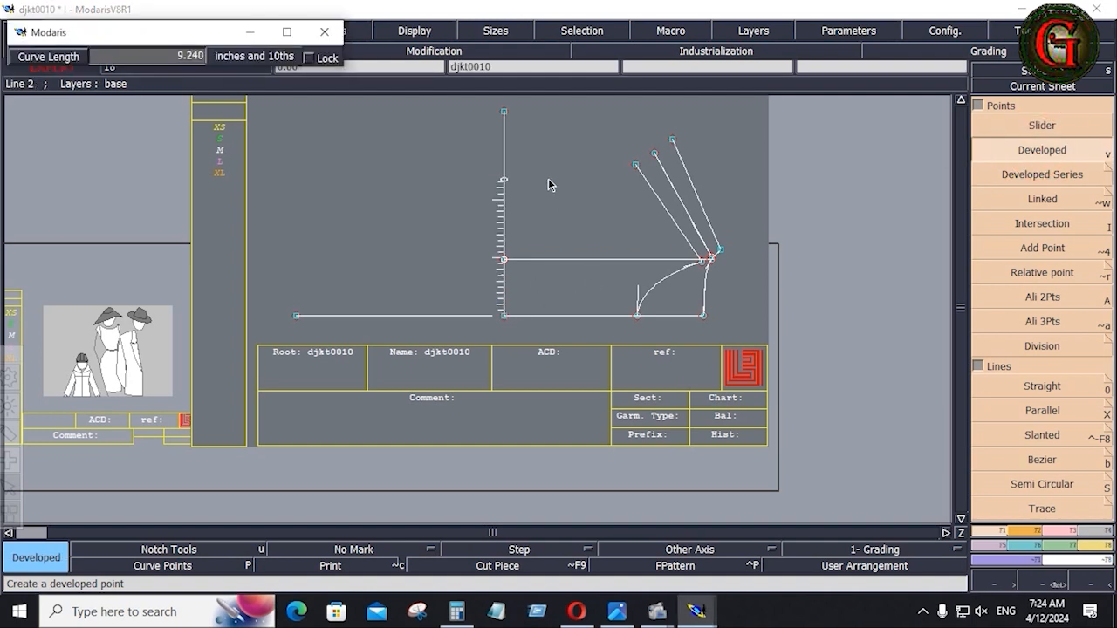
pyautogui.press('Down')
pyautogui.write('10.25')
pyautogui.press('Return')
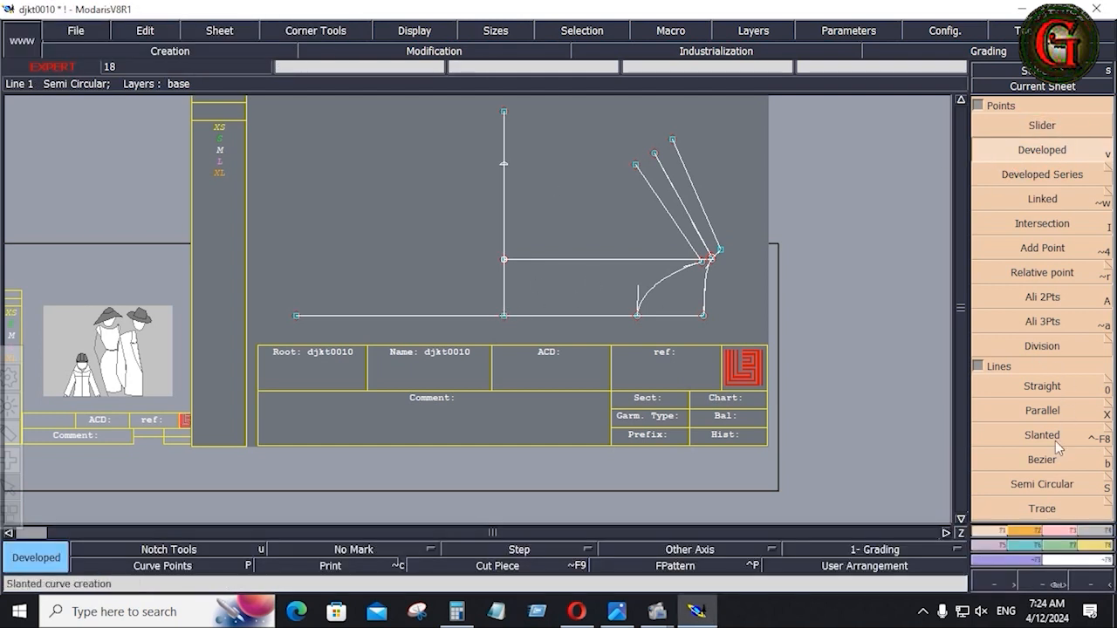
# - Draw a 9.5-inch vertical line up from the hem end of the center front line with the Bezier tool
pyautogui.click(1043, 460)
pyautogui.click(297, 316)
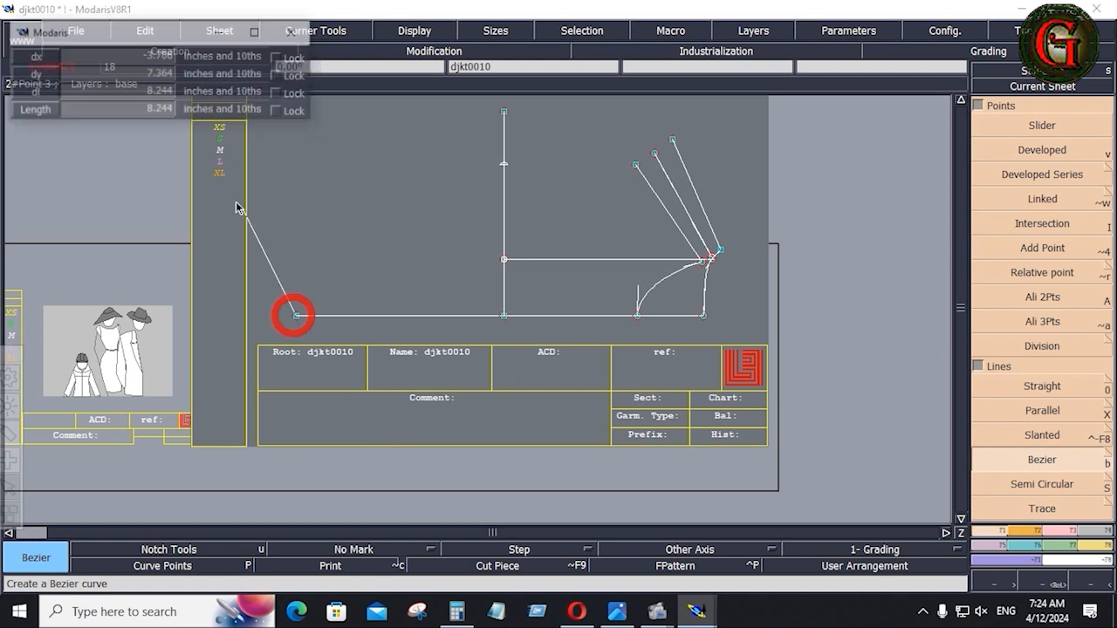
pyautogui.click(89, 92)
pyautogui.write('9')
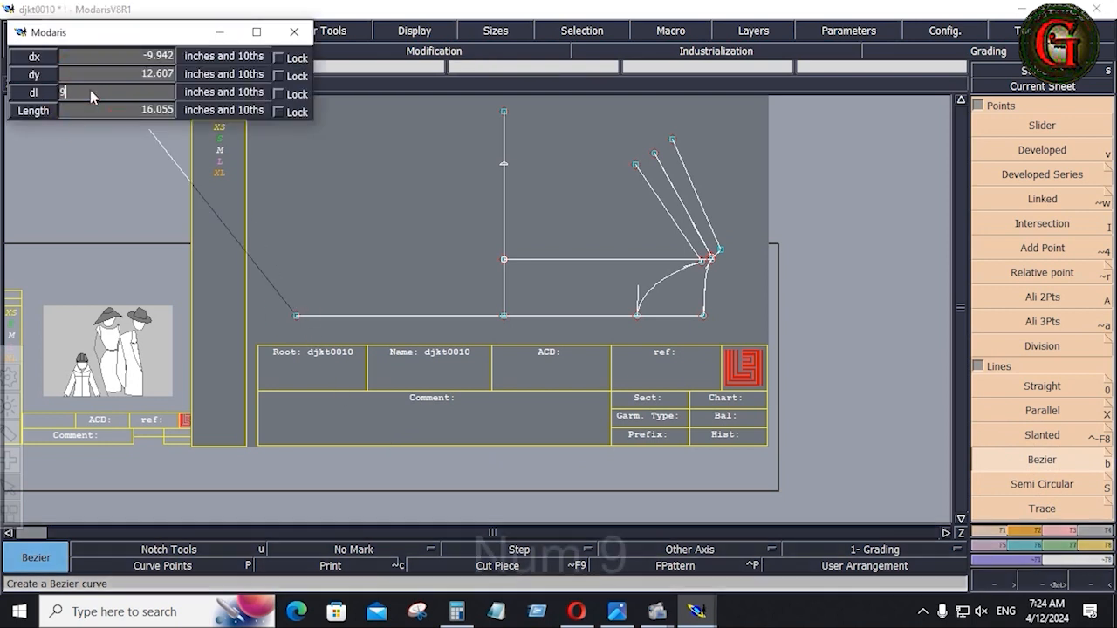
pyautogui.write('.5')
pyautogui.press('Return')
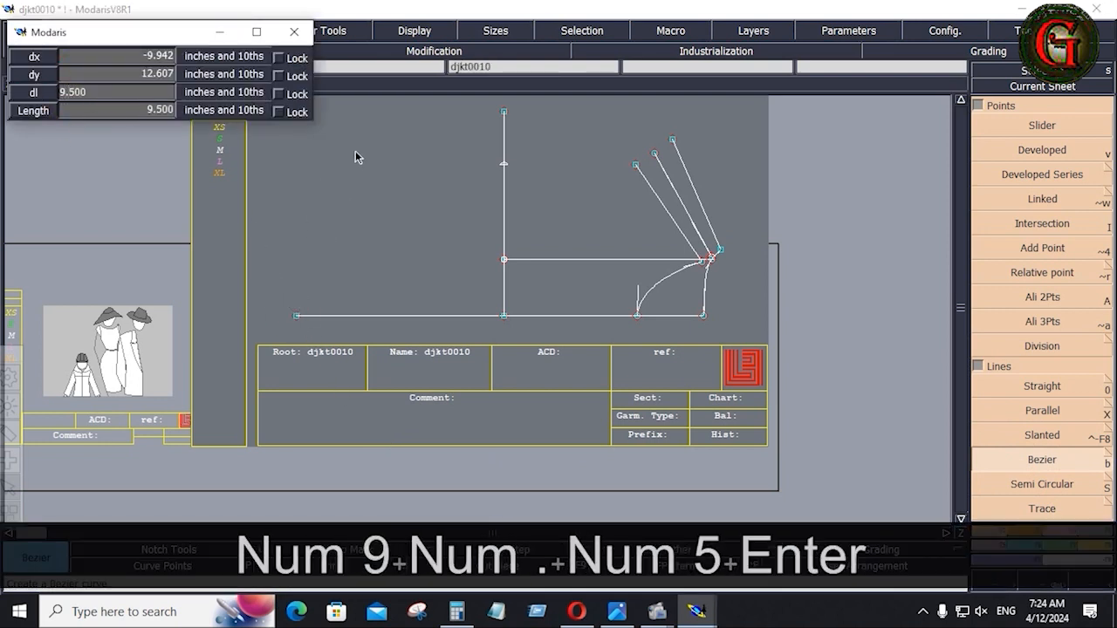
pyautogui.press('ctrl')
# - Draw the straight side seam from the developed waist point to the upper end of the hem line
pyautogui.click(1046, 461)
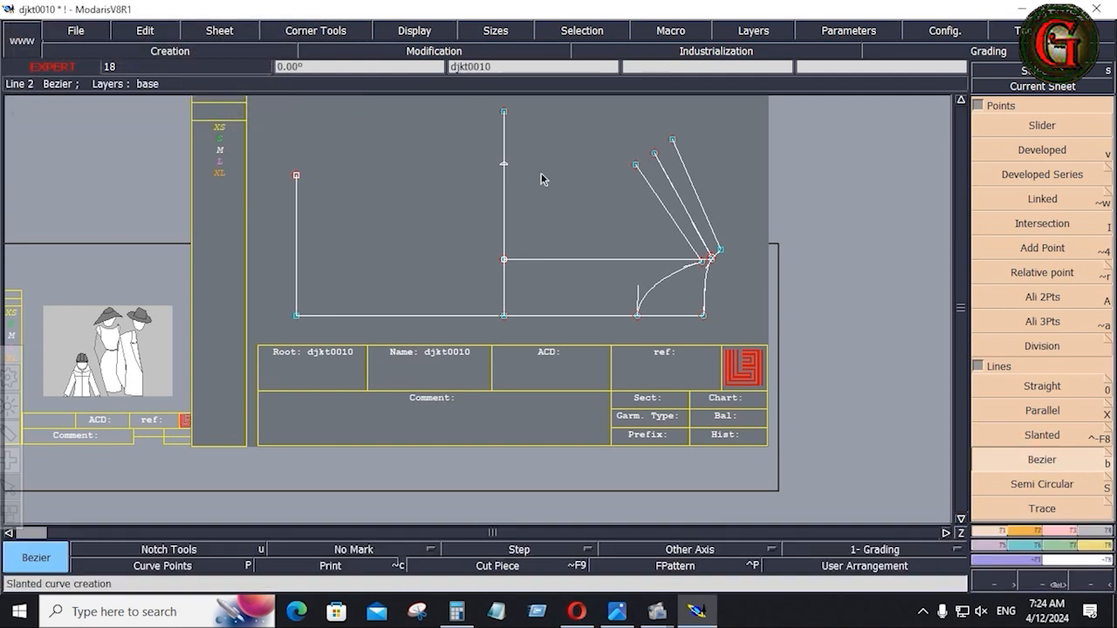
pyautogui.click(503, 164)
pyautogui.click(298, 176)
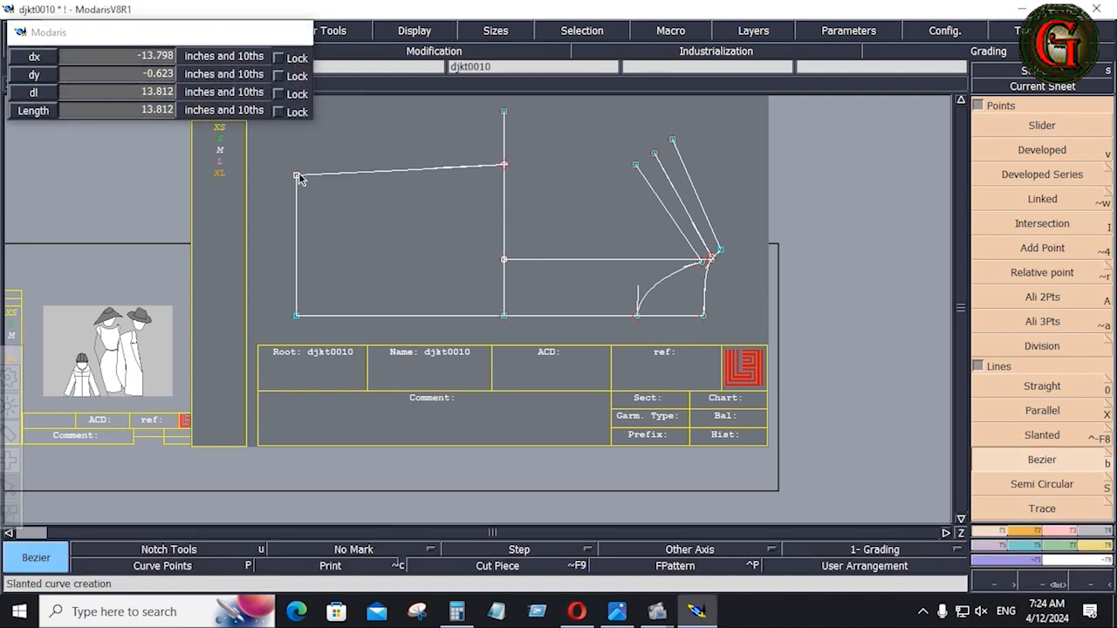
# - Check the HPS to Underarm value on the measurement sheet and lengthen the side seam past the waist line toward the armhole
pyautogui.click(617, 611)
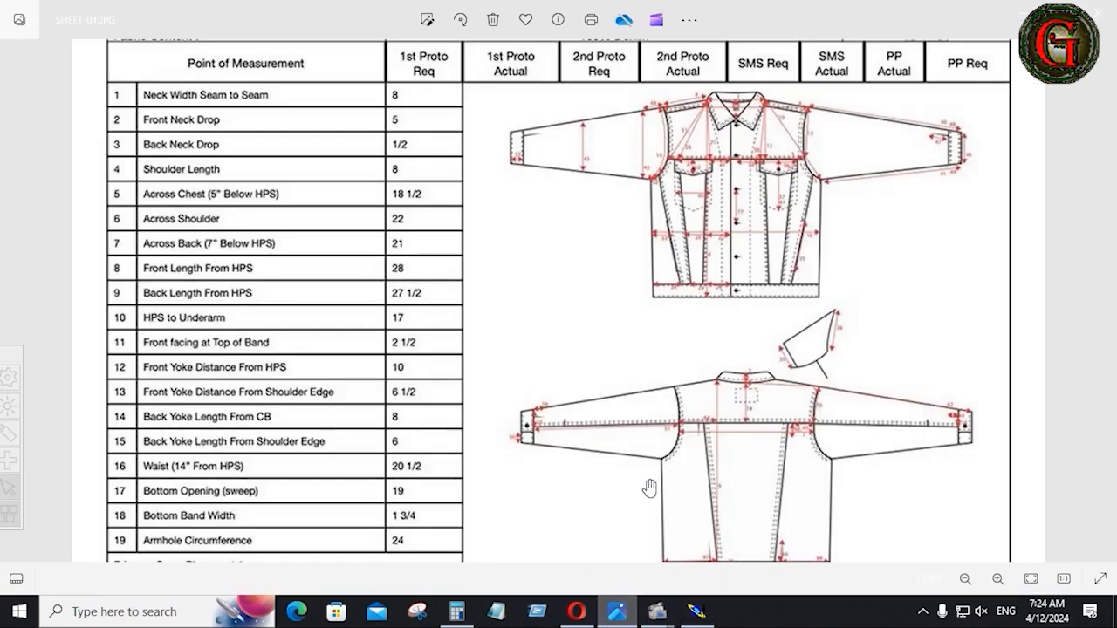
pyautogui.click(696, 611)
pyautogui.click(1059, 538)
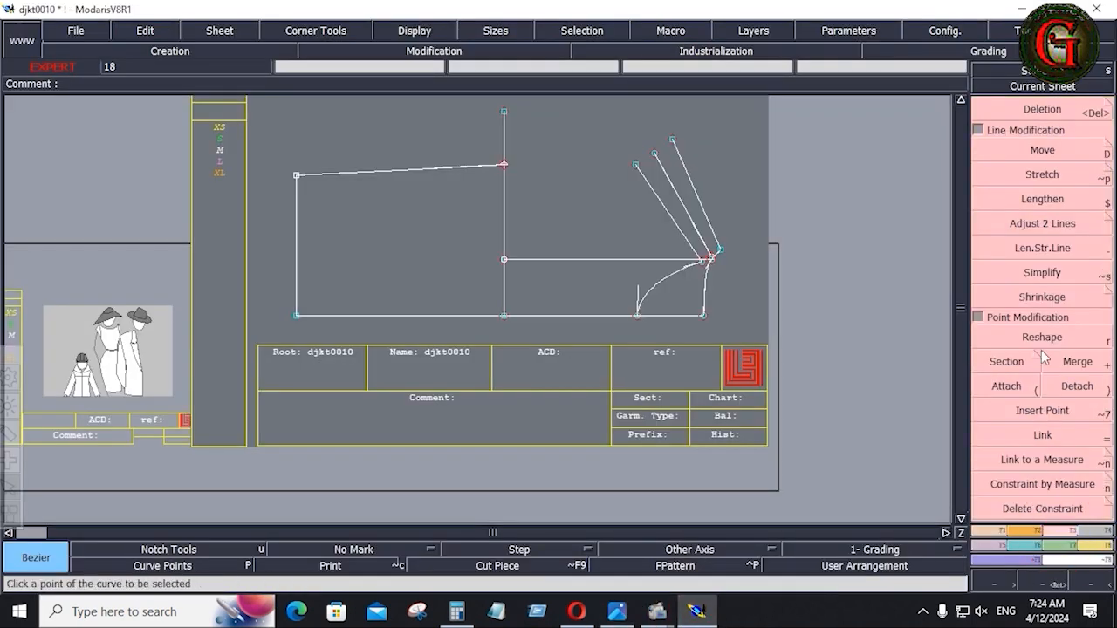
pyautogui.click(1021, 248)
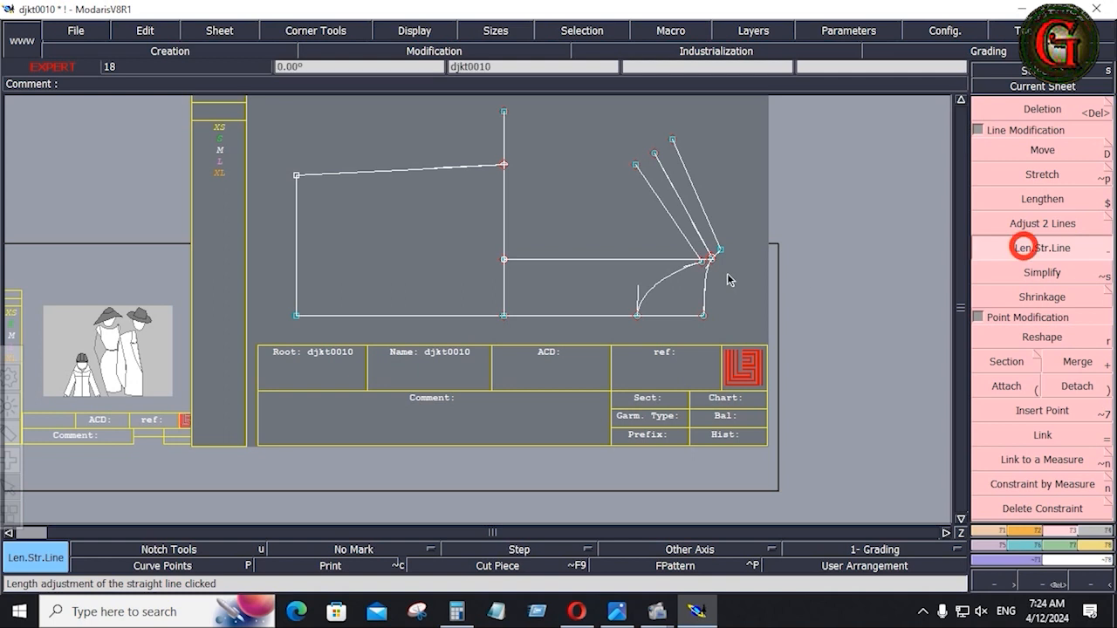
pyautogui.click(445, 167)
pyautogui.click(426, 171)
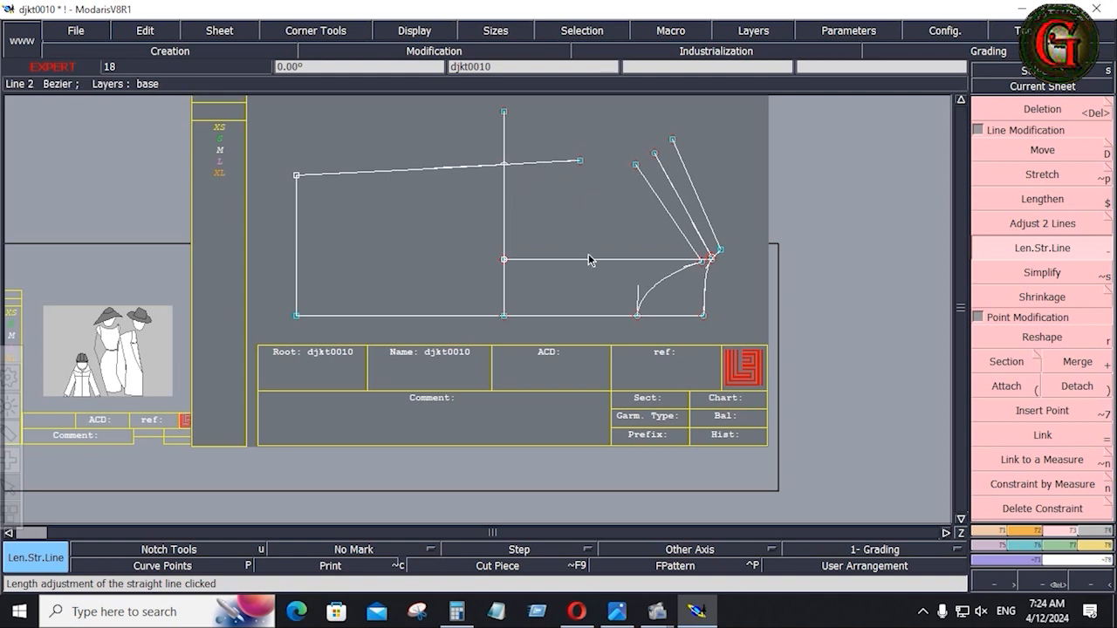
# - Draw a 17-inch Bezier line from HPS to the side seam to locate the underarm point
pyautogui.click(1000, 532)
pyautogui.click(1038, 461)
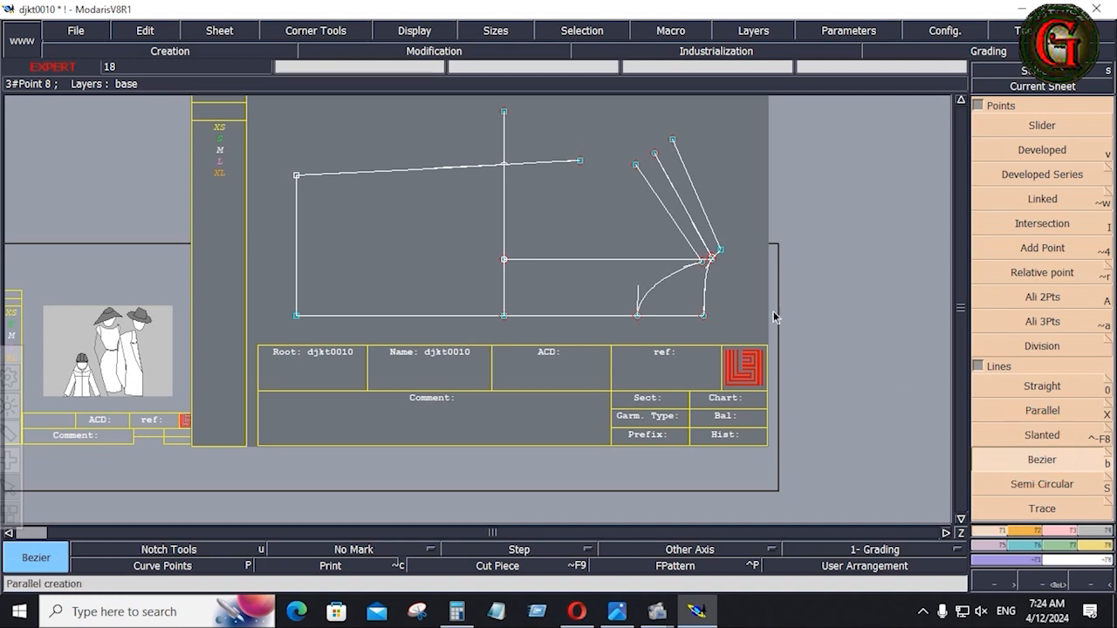
pyautogui.click(712, 259)
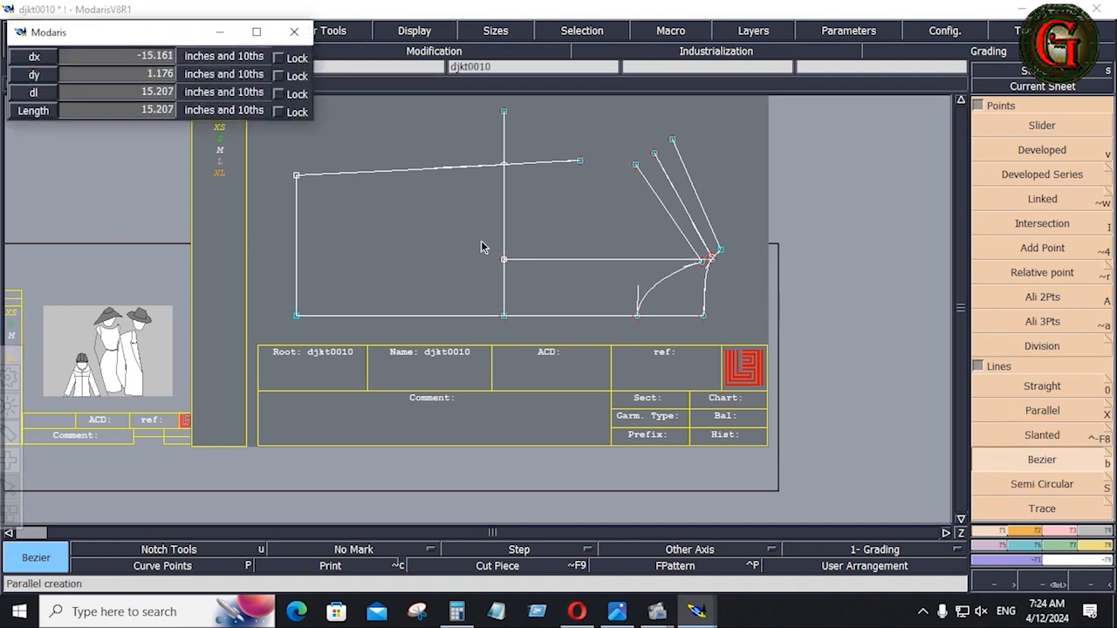
pyautogui.doubleClick(87, 91)
pyautogui.write('17')
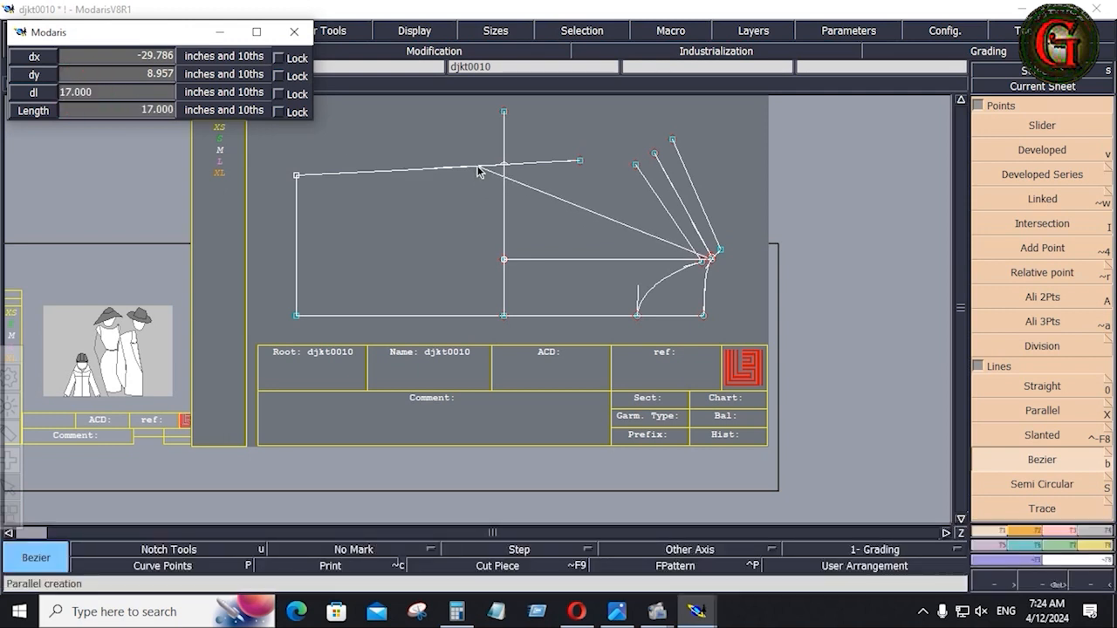
pyautogui.click(477, 168)
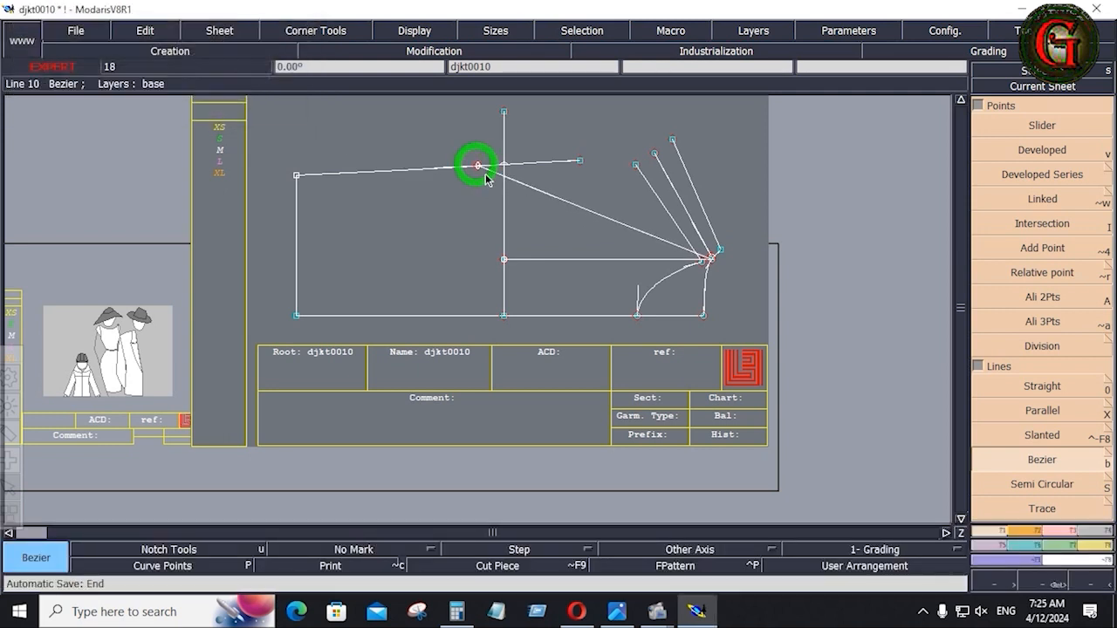
# - Draw another line from HPS, with length 17 inches entered, to the upper end of the vertical waist line
pyautogui.click(709, 260)
pyautogui.click(85, 94)
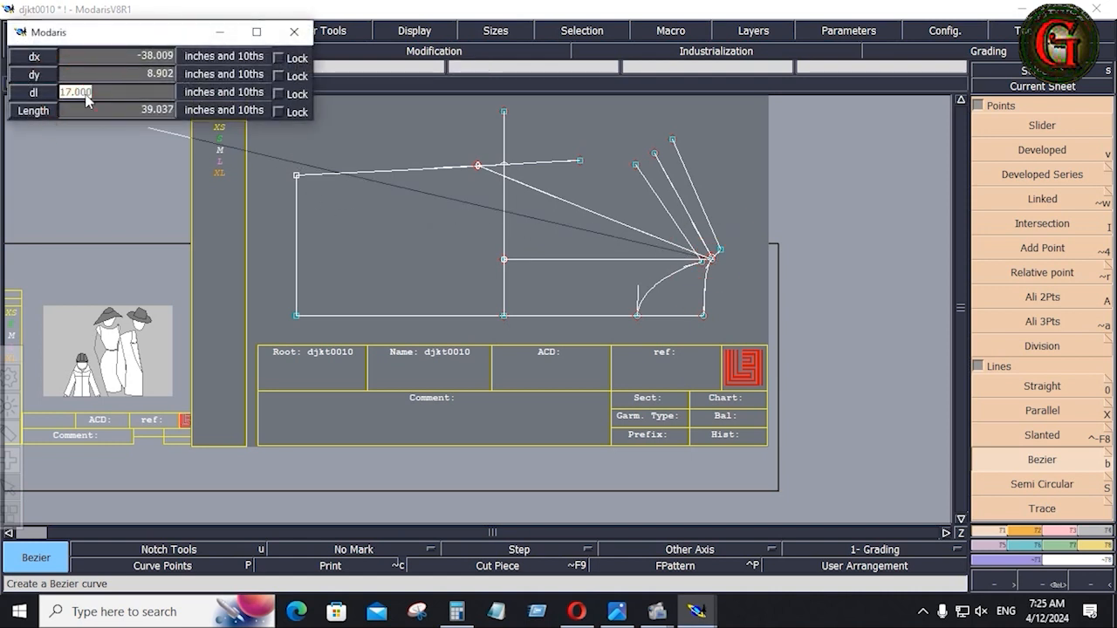
pyautogui.press('Return')
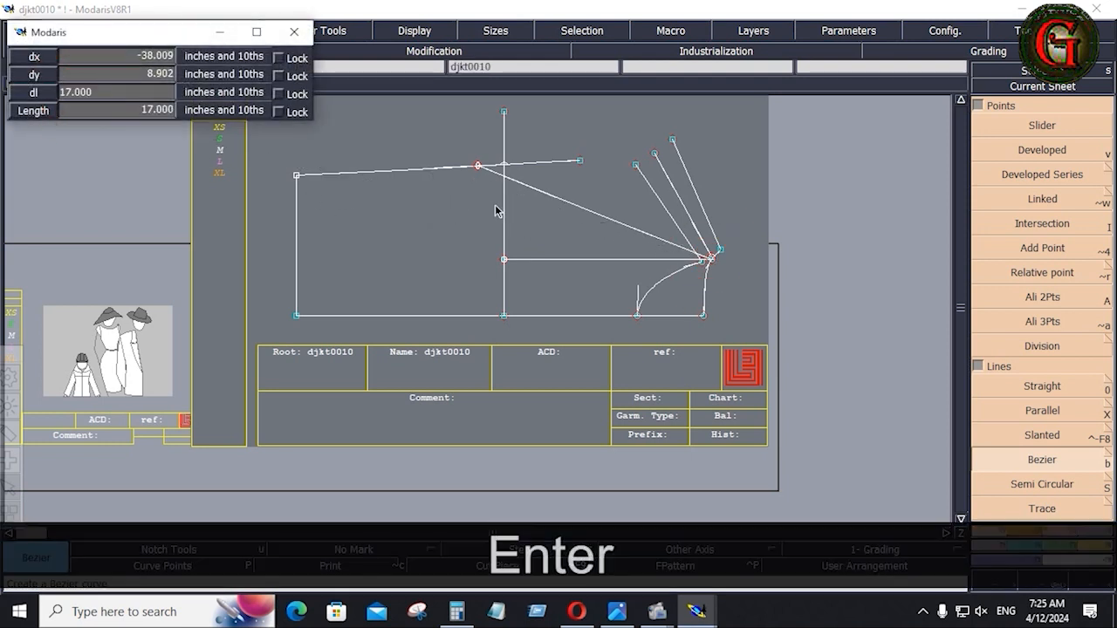
pyautogui.click(504, 116)
# - Measure the vertical waist line from its upper end down to the center front line with a dynamic length measure
pyautogui.click(1094, 547)
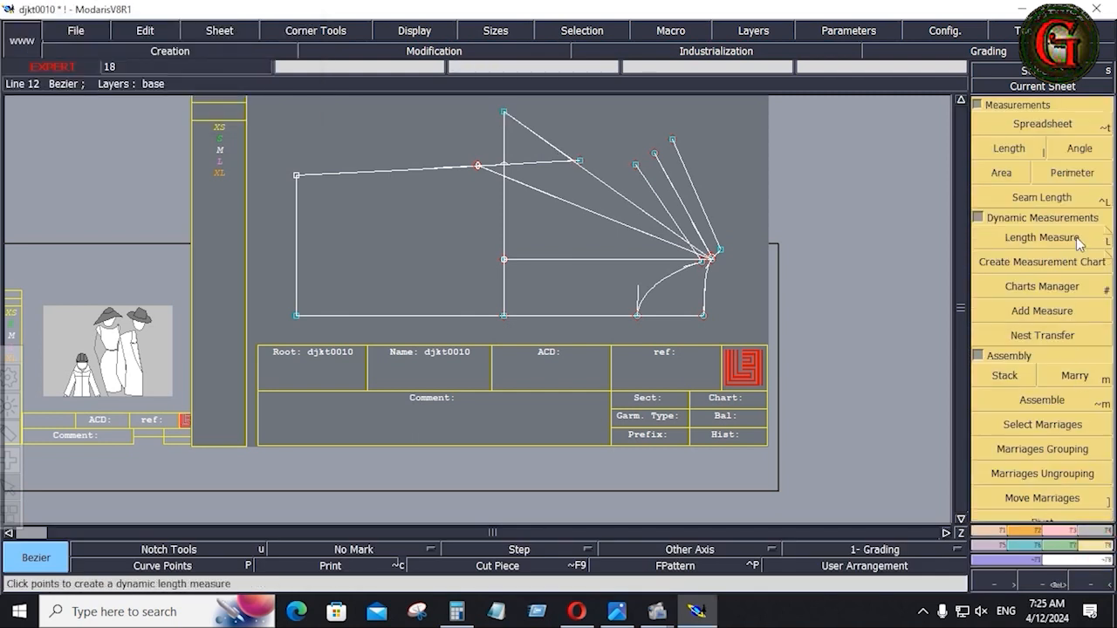
pyautogui.click(1084, 237)
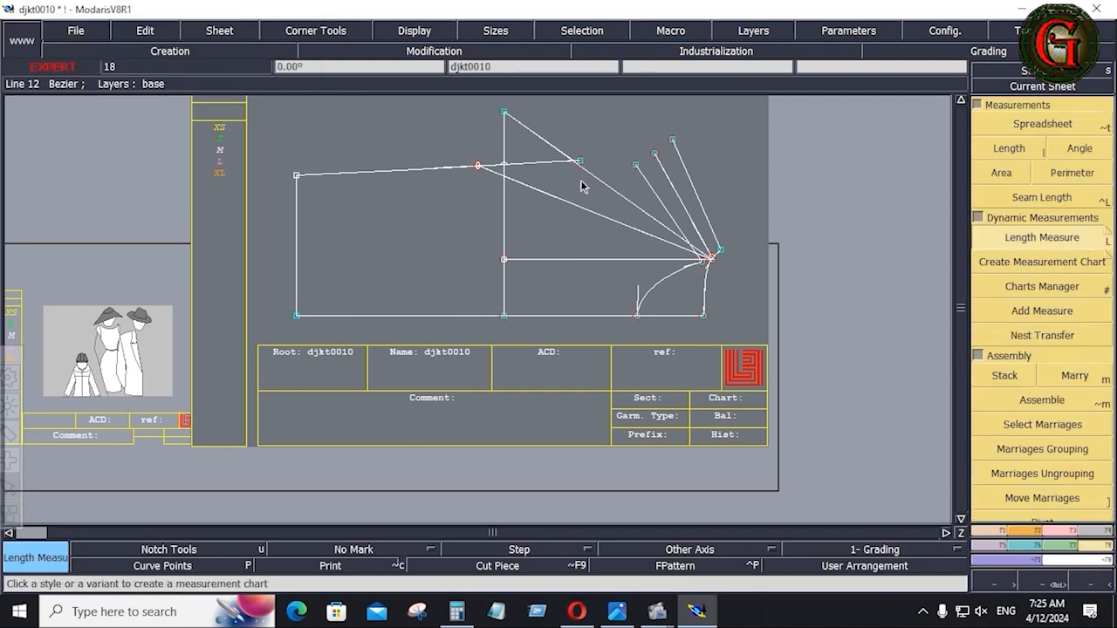
pyautogui.click(505, 113)
pyautogui.press('space')
pyautogui.click(505, 316)
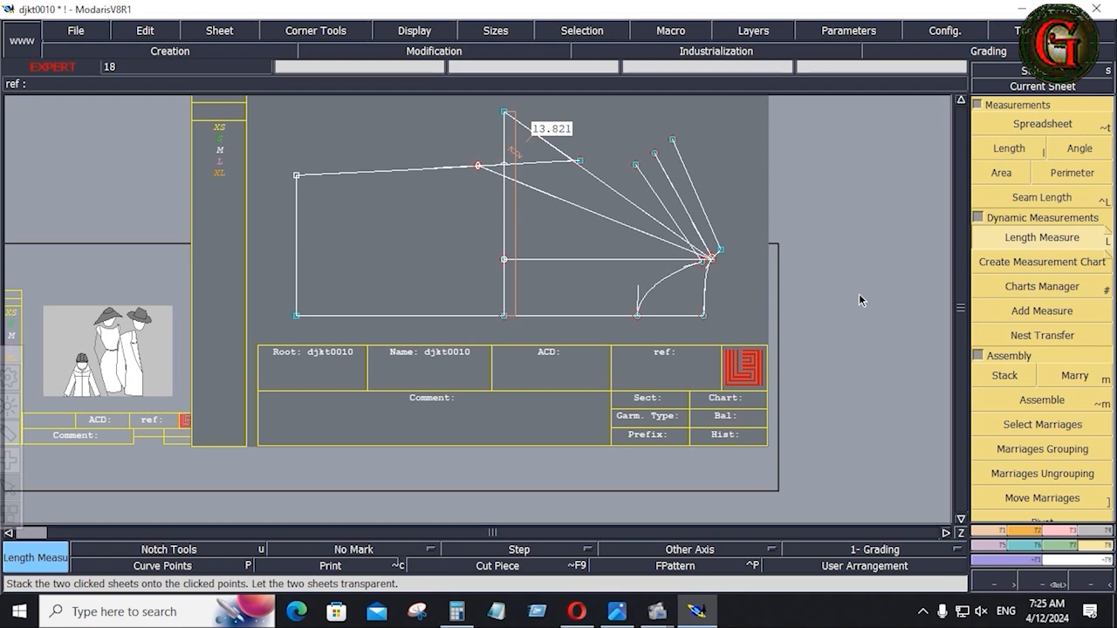
pyautogui.press('F6')
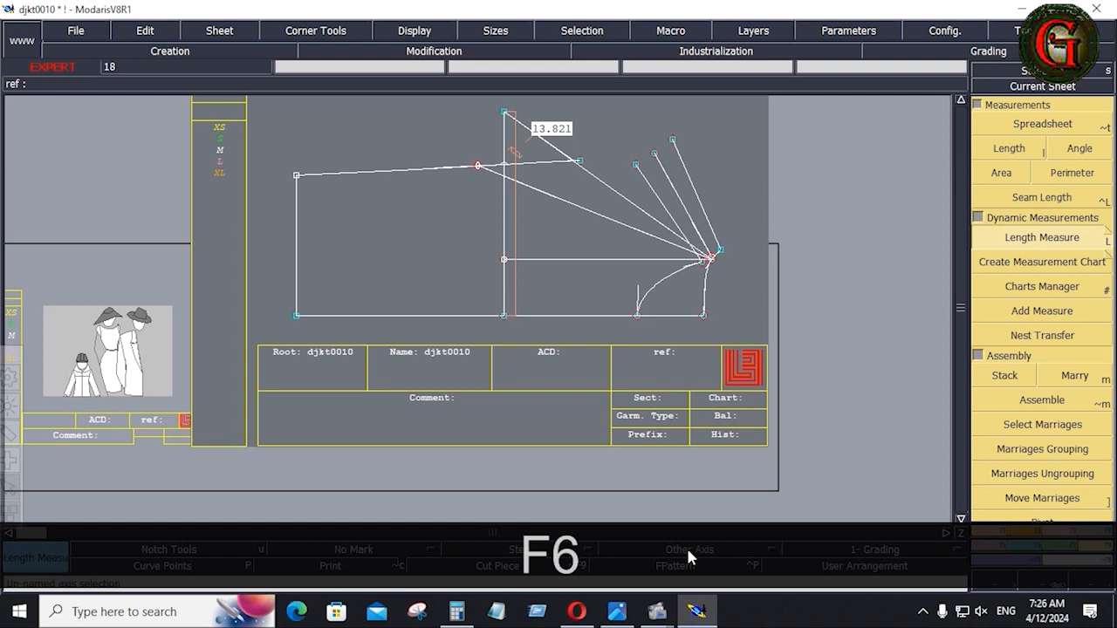
# - Examine the jacket drawings and measurement tables on the measurement sheets for the underarm and sleeve values
pyautogui.click(619, 614)
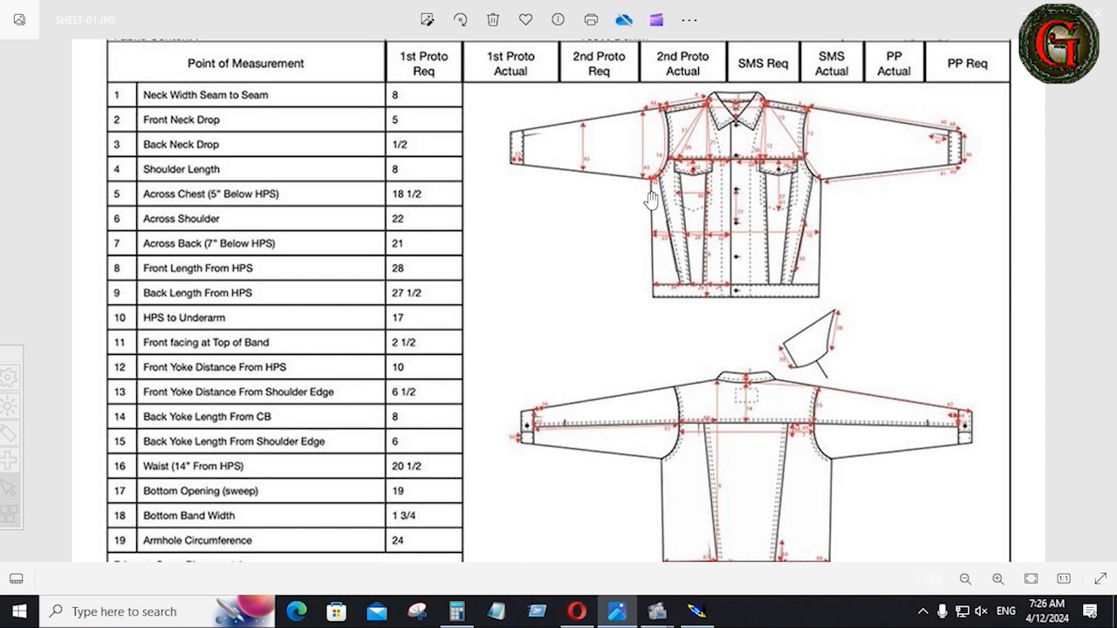
pyautogui.scroll(1, 647, 180)
pyautogui.moveTo(648, 180); pyautogui.dragTo(656, 116)
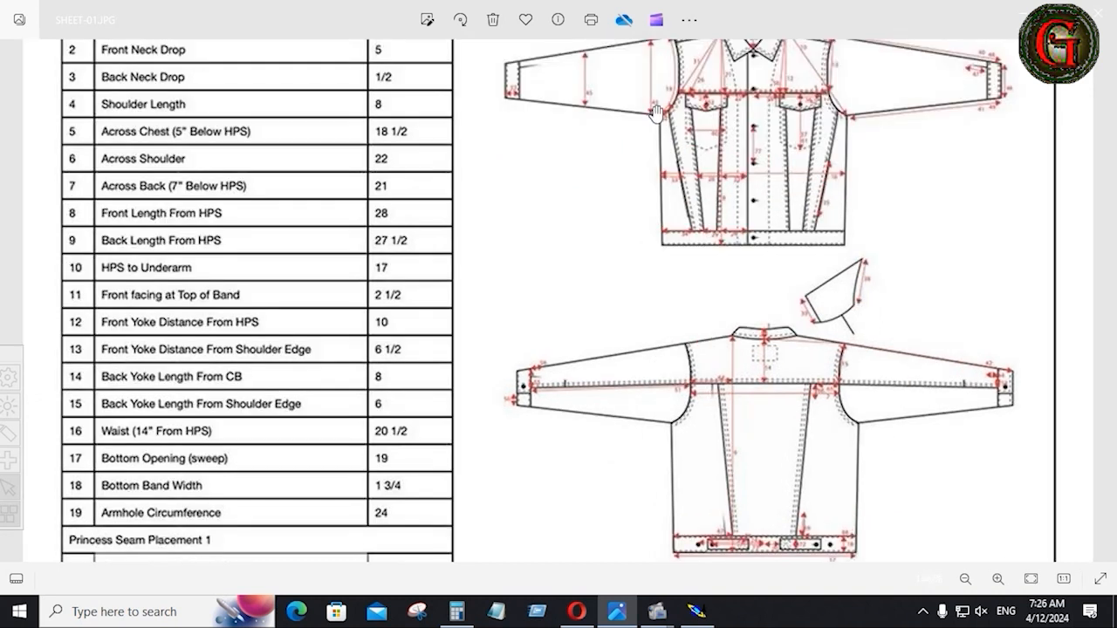
pyautogui.click(1101, 305)
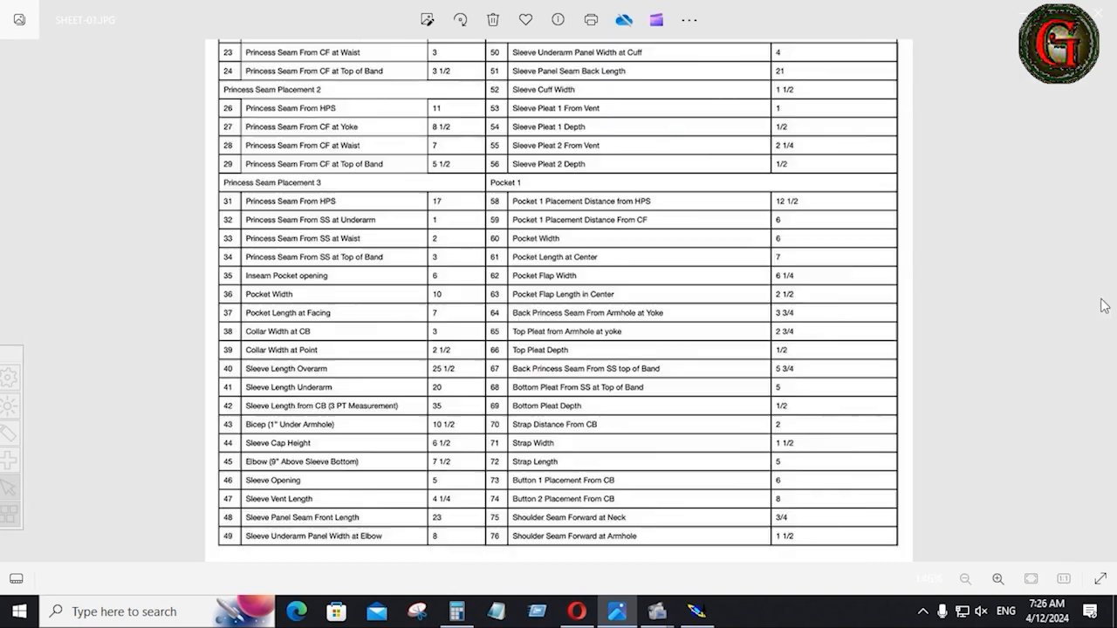
pyautogui.scroll(3, 277, 446)
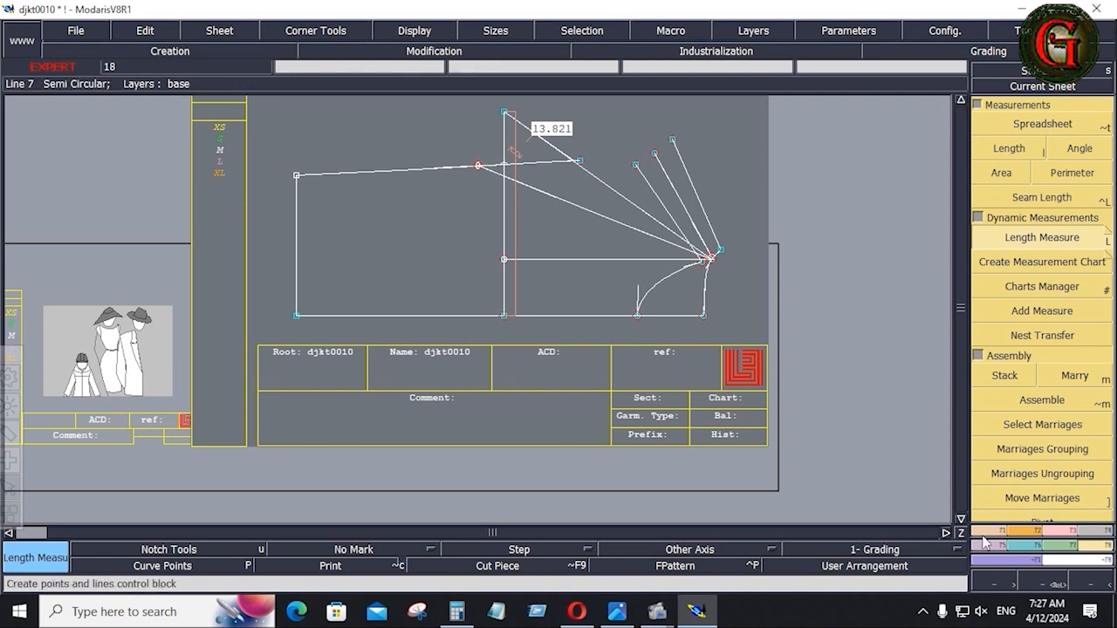
# - Try drawing a horizontal line from the outer end of the middle shoulder line to the waist line, with length 10.5 inches entered
pyautogui.click(983, 533)
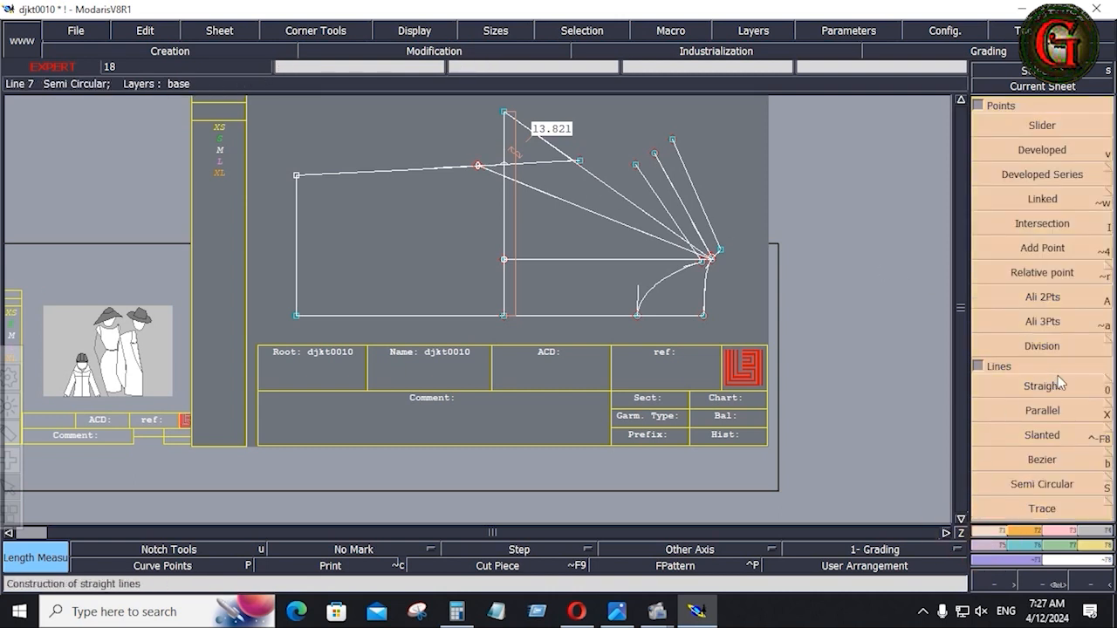
pyautogui.click(1047, 458)
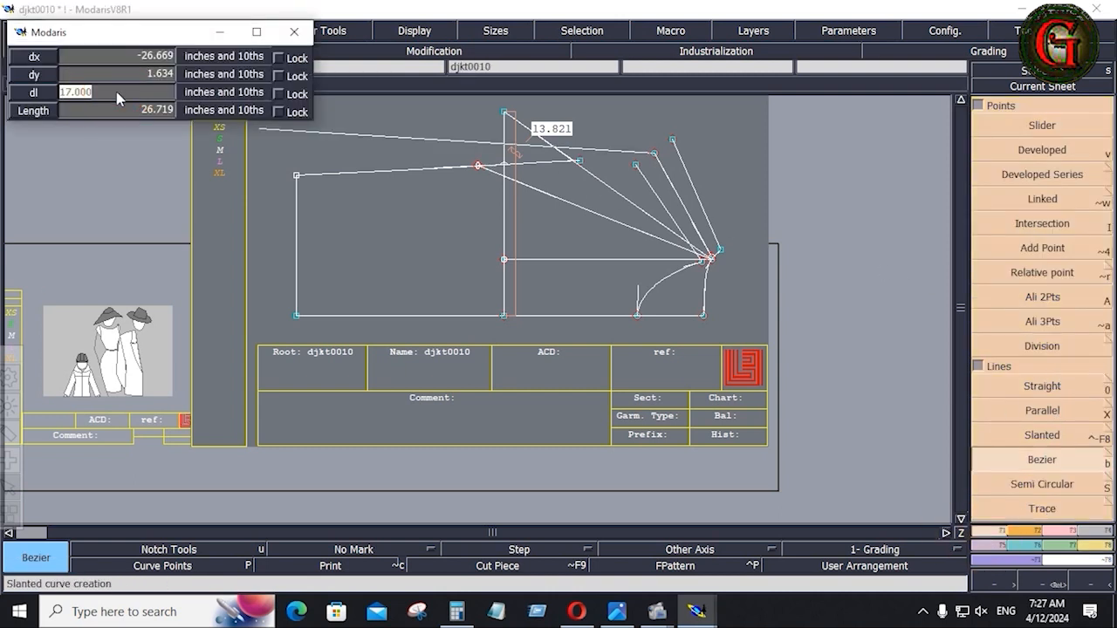
pyautogui.write('10.5')
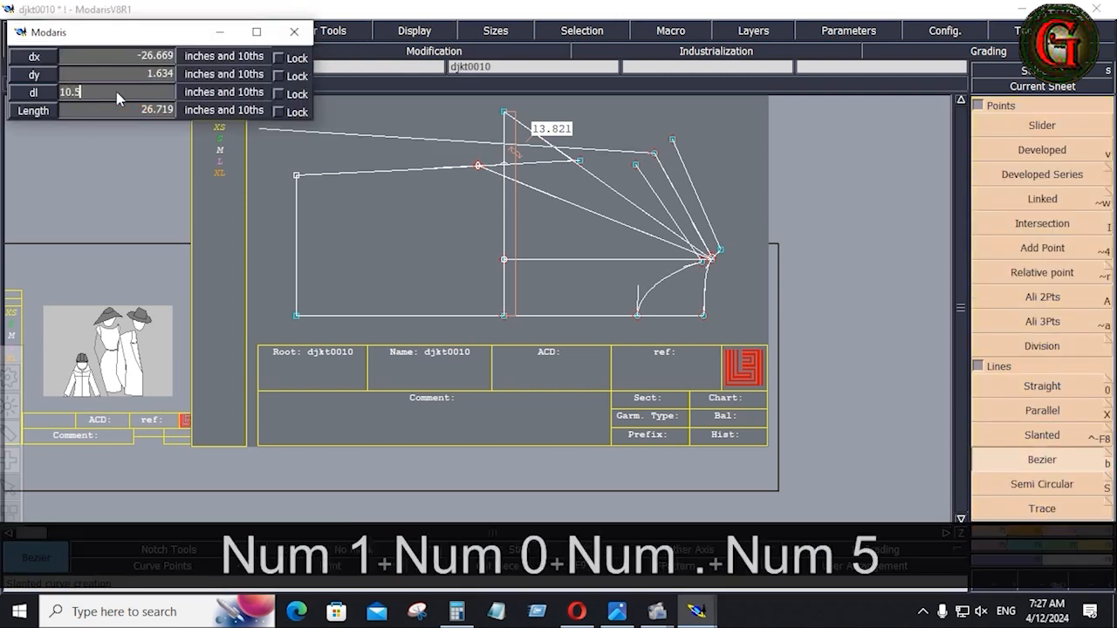
pyautogui.press('Return')
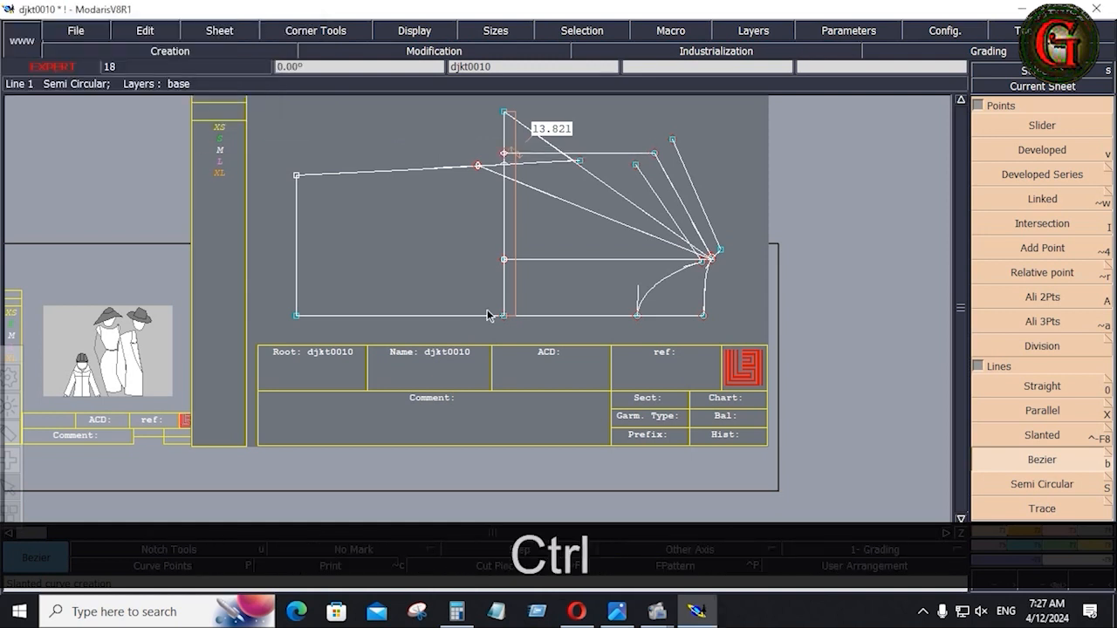
pyautogui.hotkey('ctrl', 'z')
pyautogui.click(655, 154)
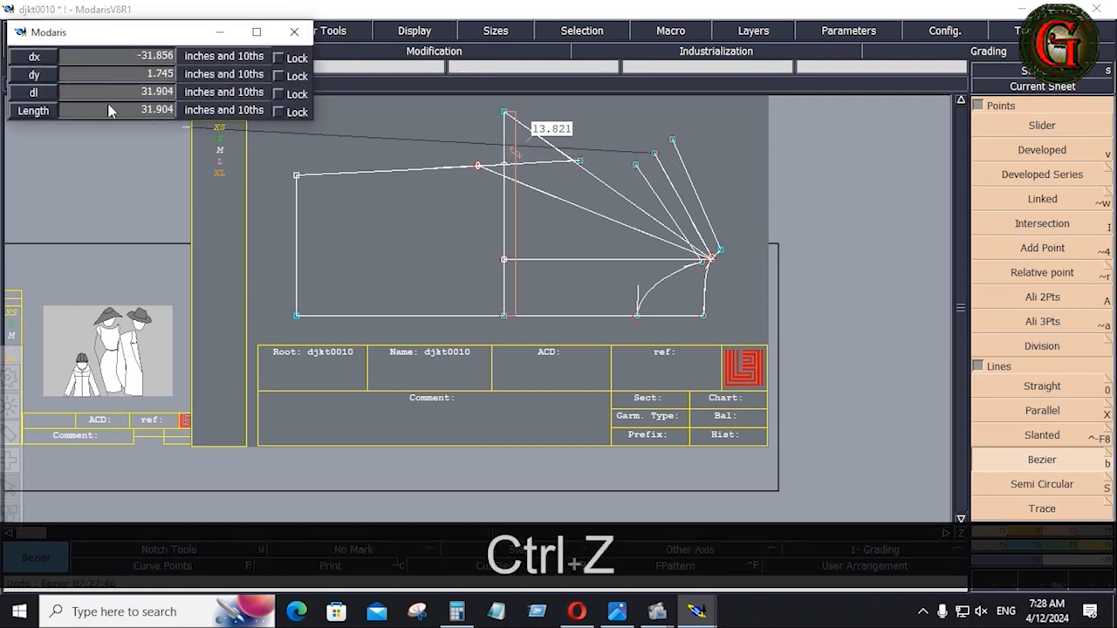
pyautogui.press('Return')
pyautogui.press('ctrl')
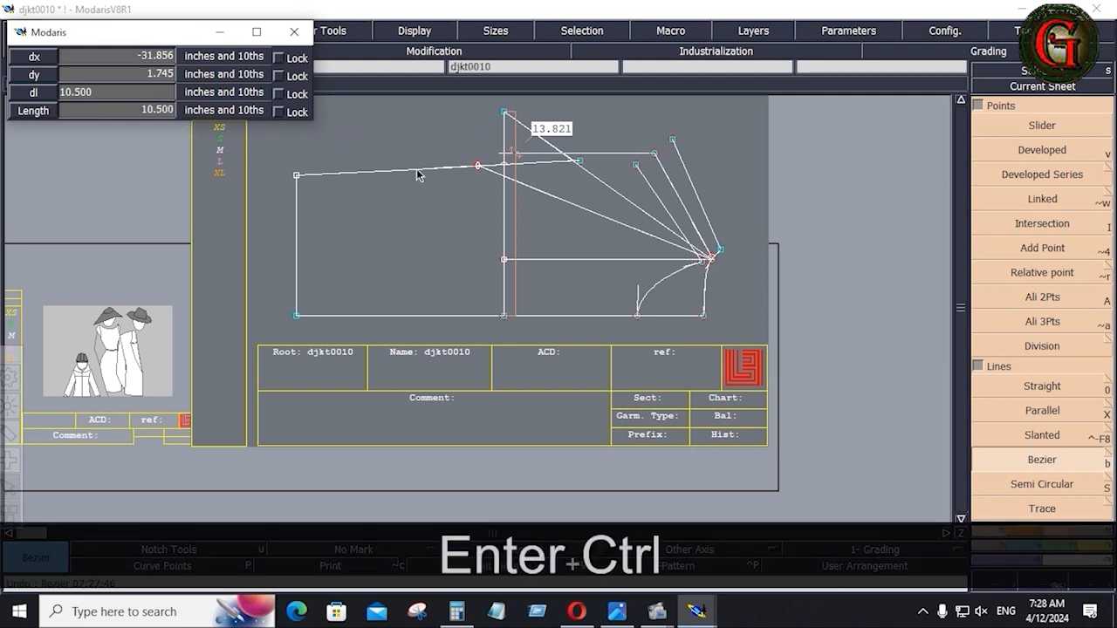
pyautogui.click(499, 158)
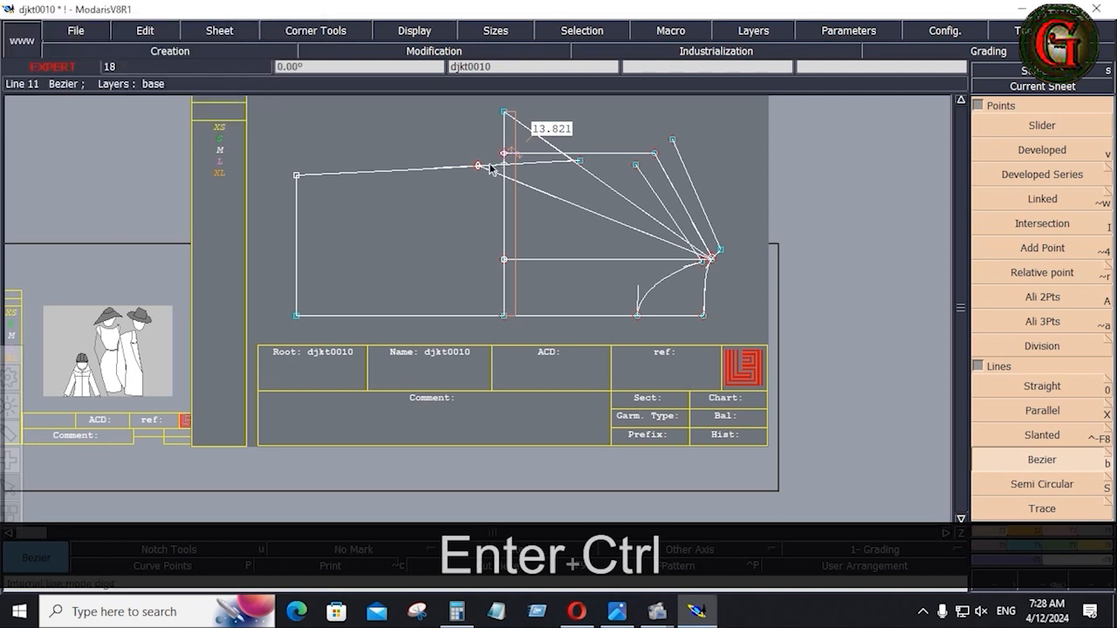
# - Measure the horizontal line between the shoulder end and the waist line, and undo both the measurement and the line
pyautogui.click(1100, 548)
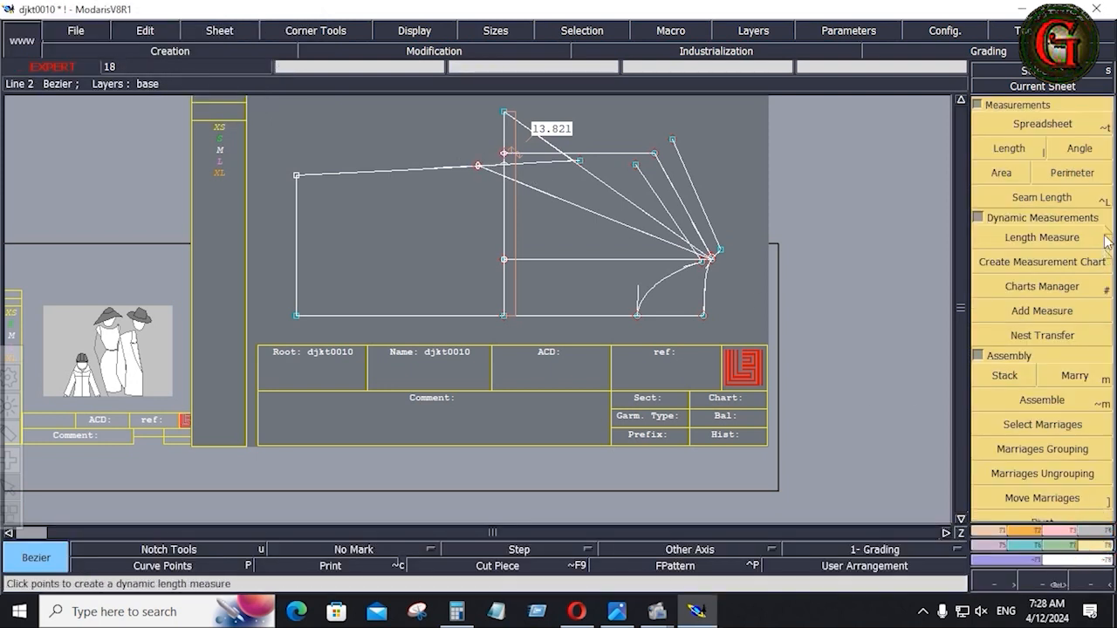
pyautogui.click(1090, 237)
pyautogui.click(506, 154)
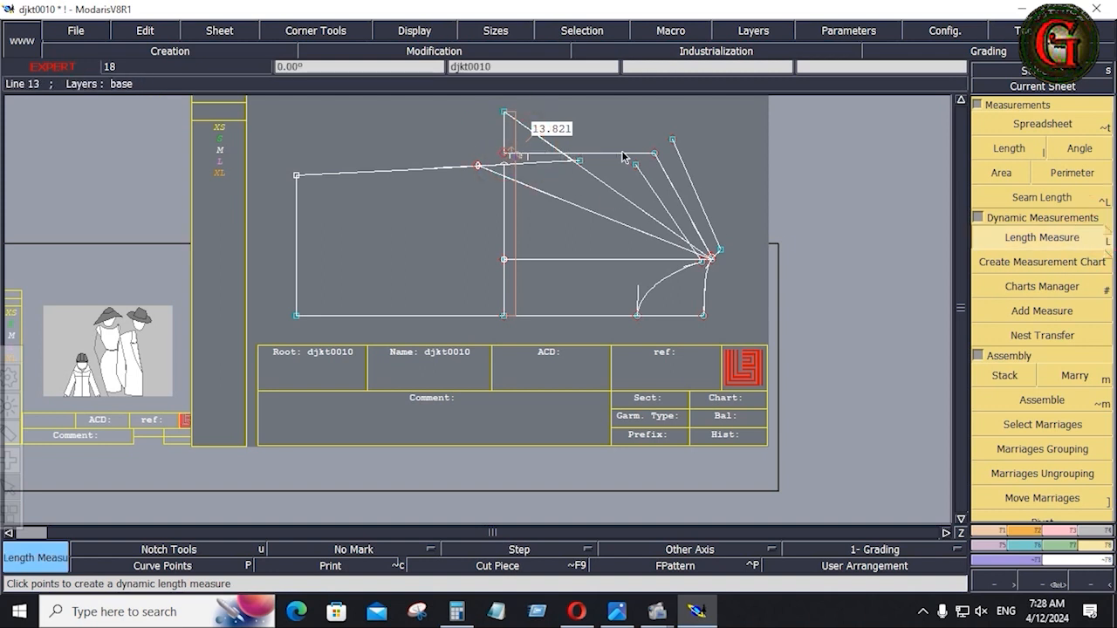
pyautogui.click(653, 154)
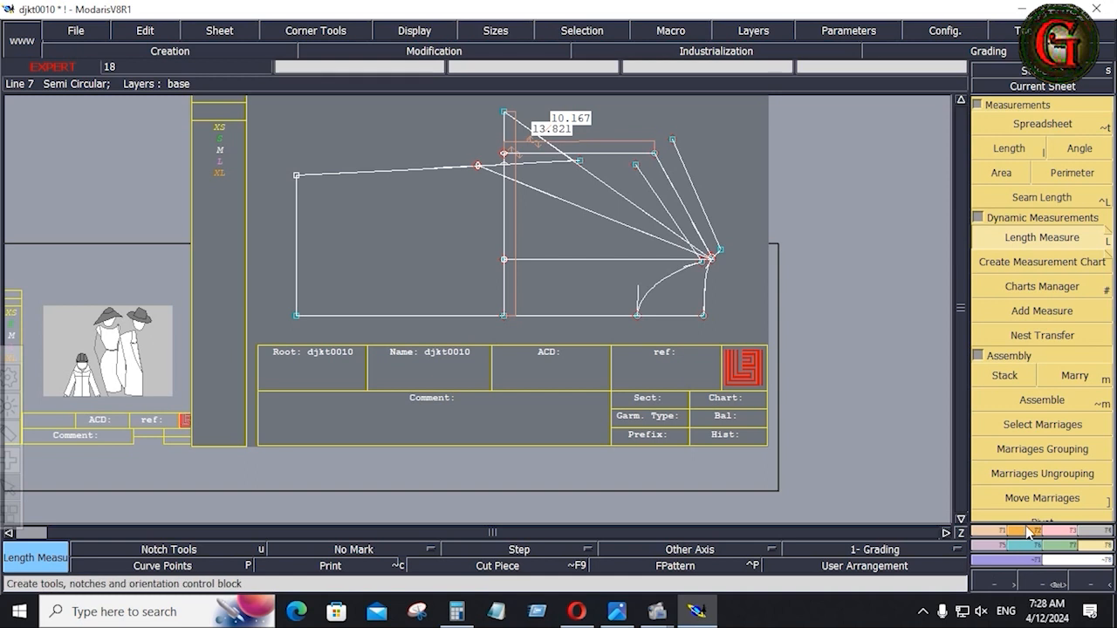
pyautogui.hotkey('ctrl', 'z')
pyautogui.hotkey('ctrl', 'z')
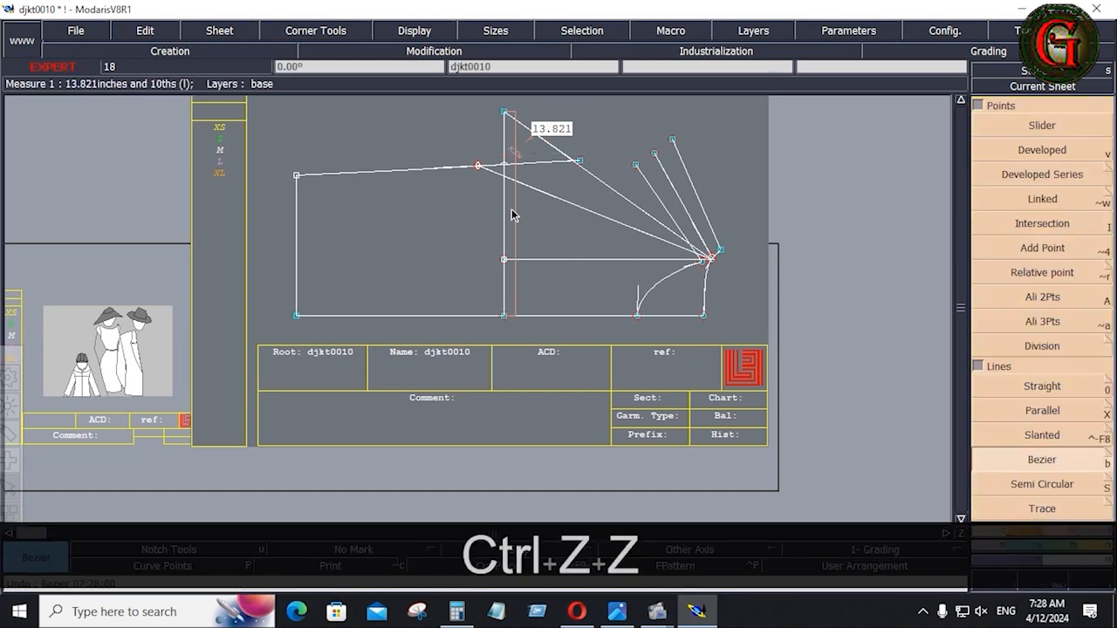
# - Delete the vertical waist line running from its upper end down to the center front line
pyautogui.press('Delete')
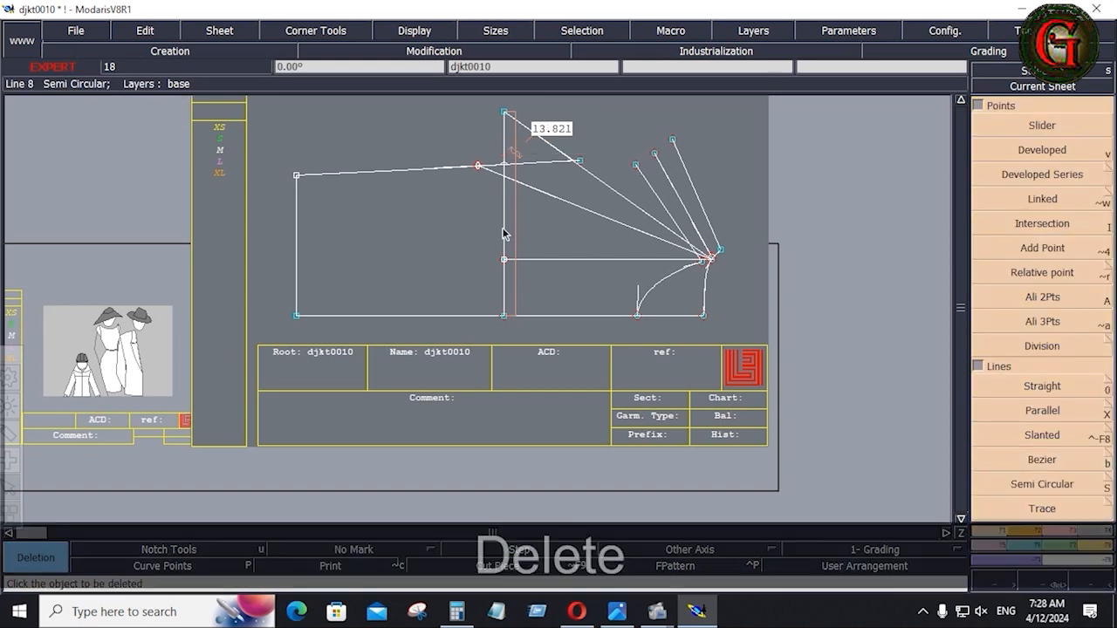
pyautogui.click(506, 234)
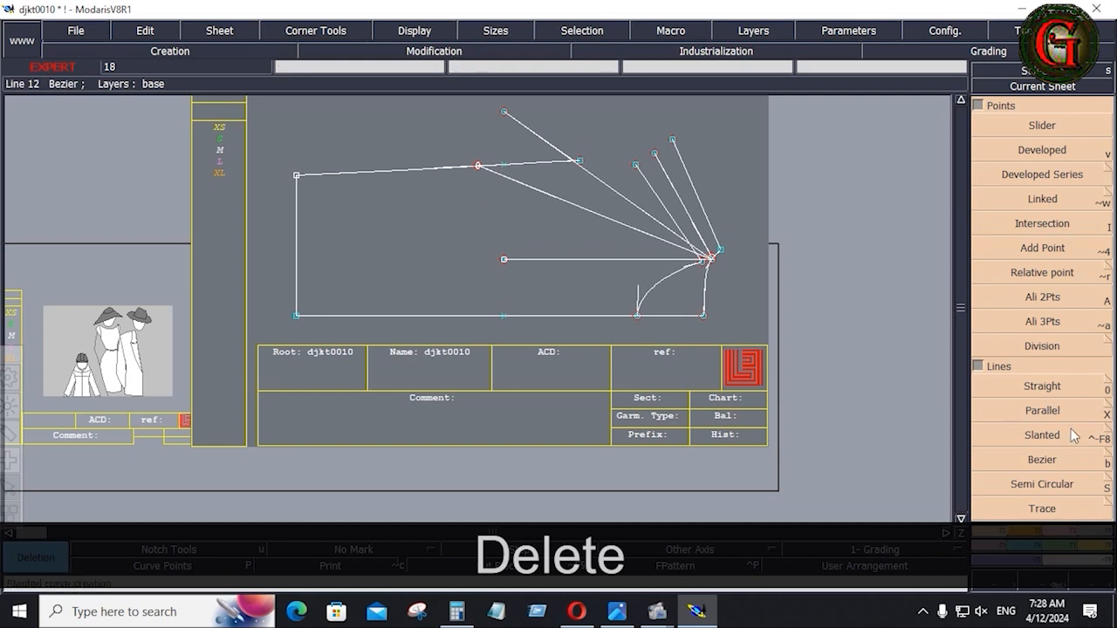
# - Draw a 10.75-inch horizontal Bezier line from the outer end of the middle shoulder line and a vertical from its end to the center front line
pyautogui.click(1043, 457)
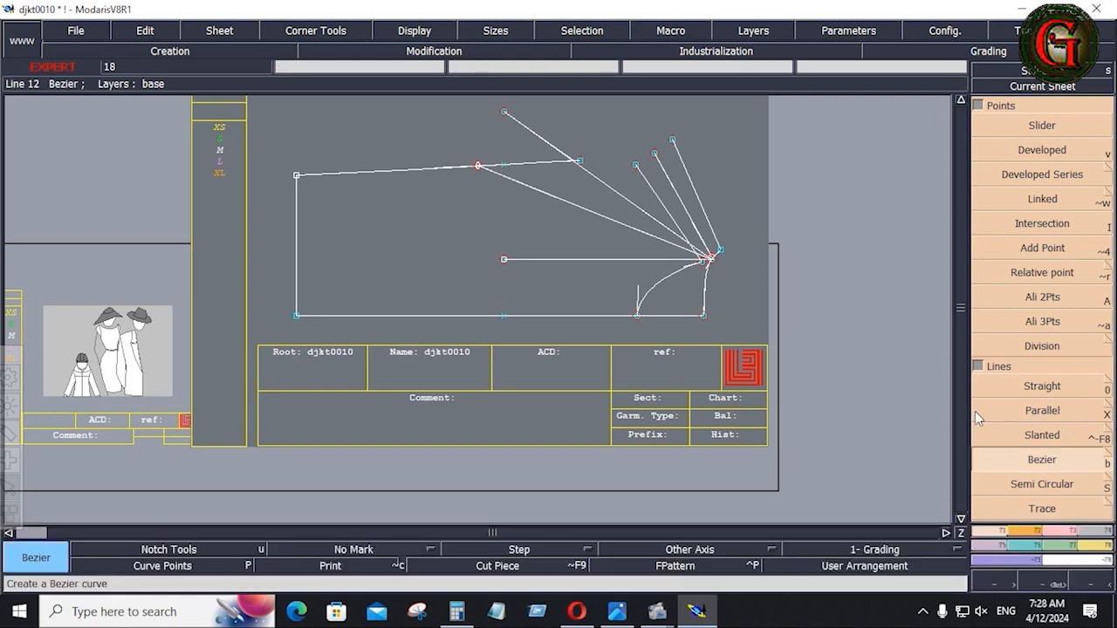
pyautogui.click(656, 152)
pyautogui.click(109, 91)
pyautogui.write('10.500')
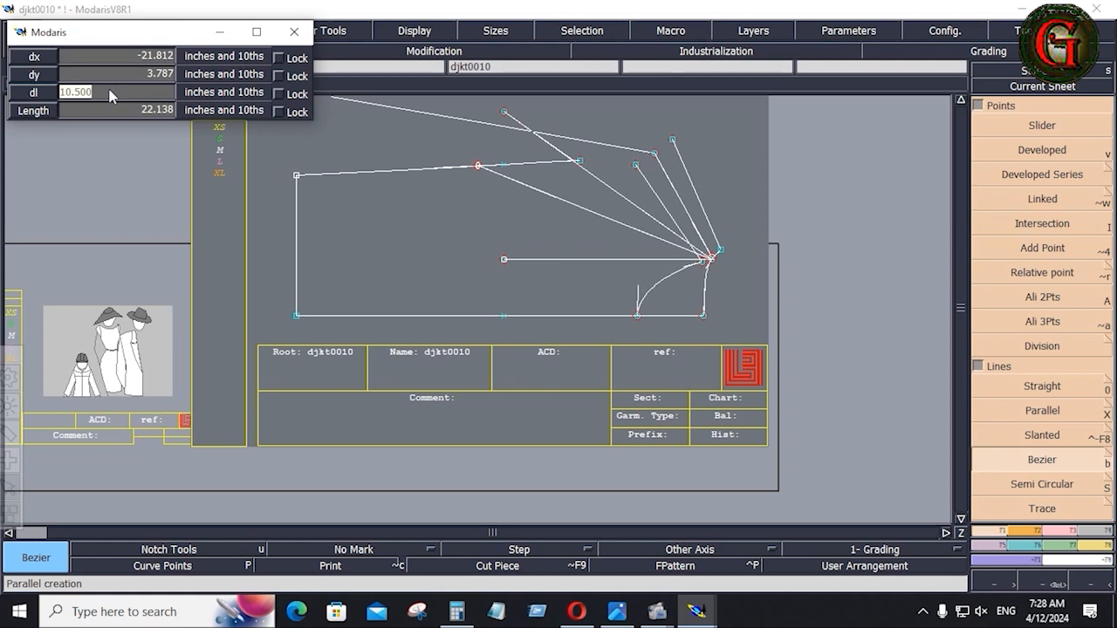
pyautogui.write('10.75')
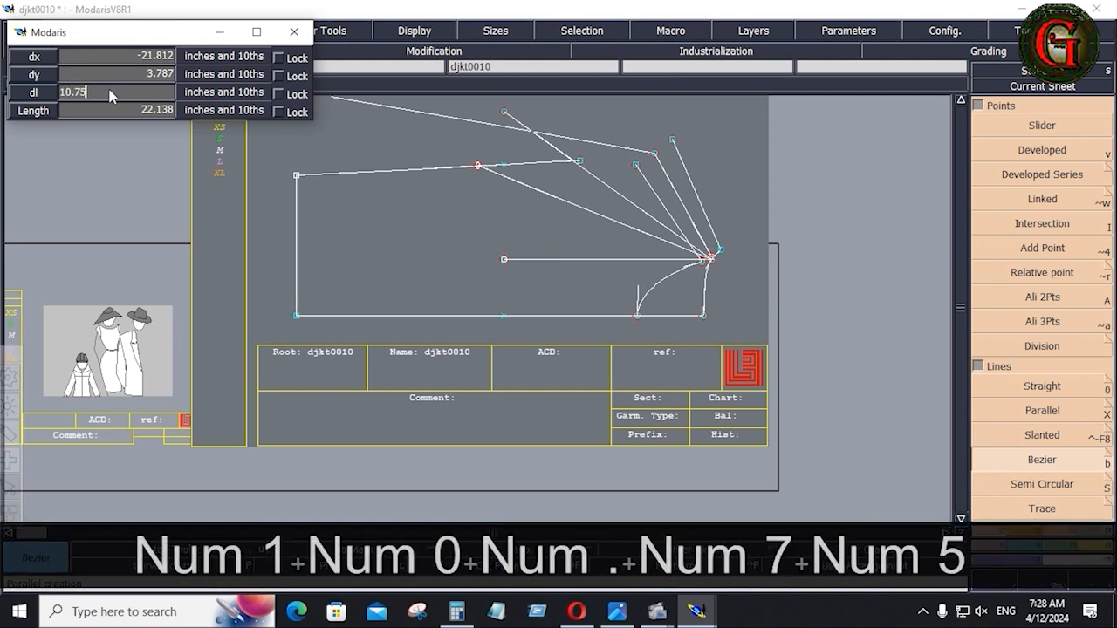
pyautogui.press('Return')
pyautogui.press('ctrl')
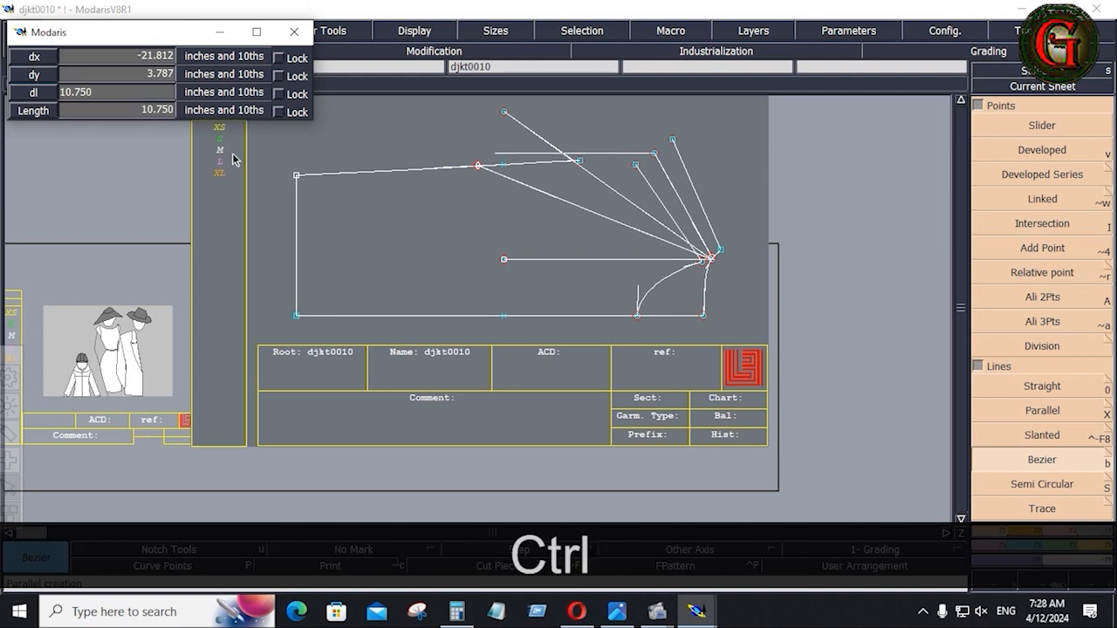
pyautogui.click(382, 140)
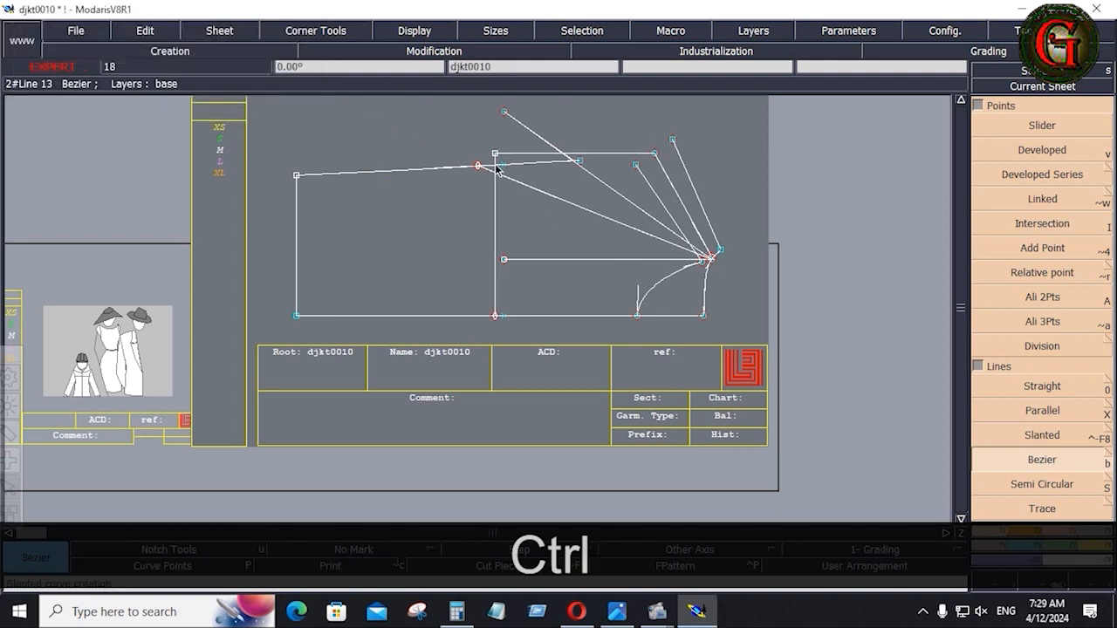
# - Measure the vertical gap from the new line's corner to the nearly horizontal side line below it with a dynamic length measure
pyautogui.press('Return')
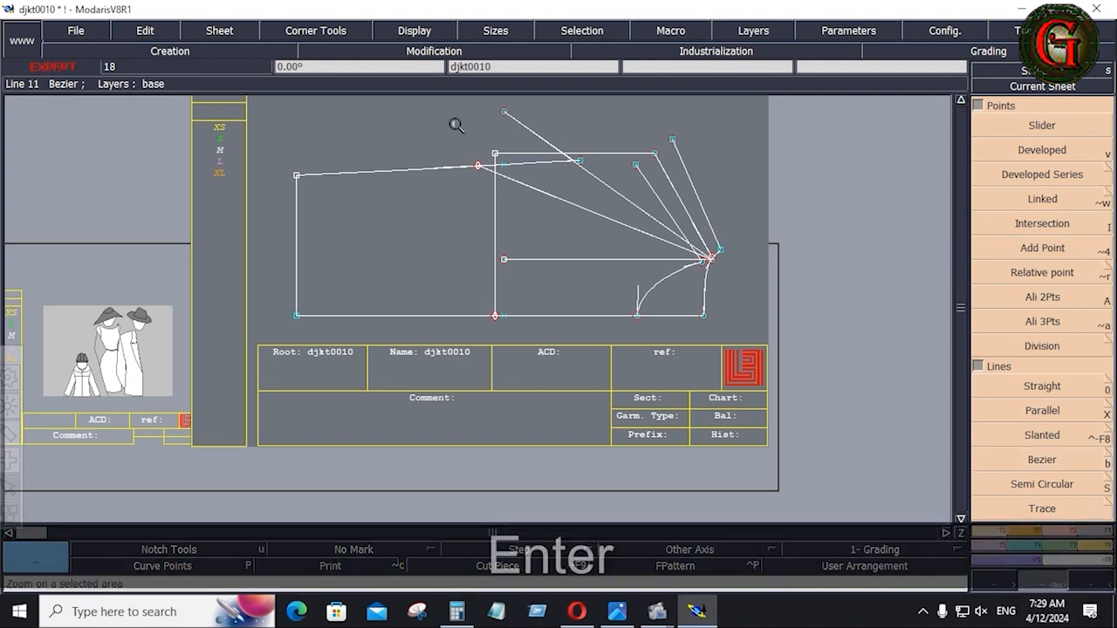
pyautogui.scroll(5, 491, 131)
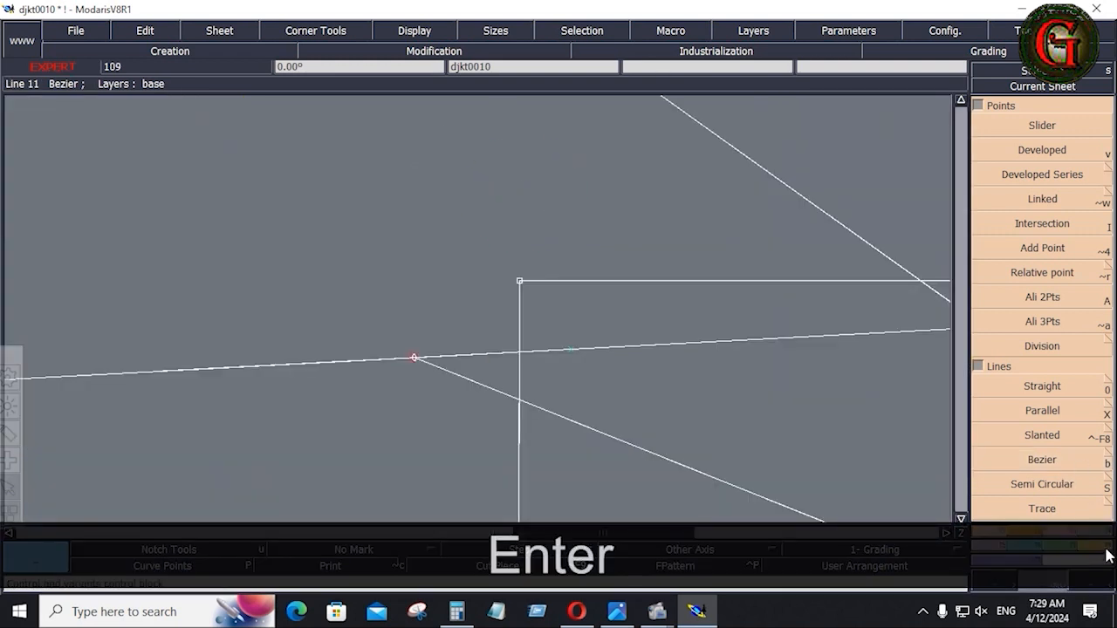
pyautogui.hotkey('shift', 'l')
pyautogui.click(1104, 240)
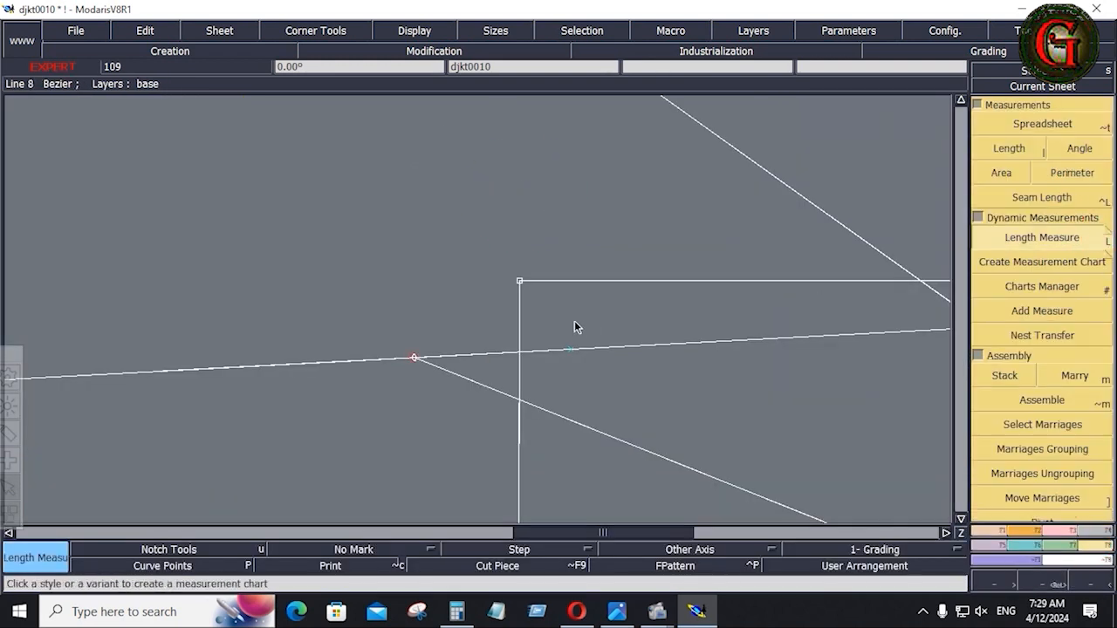
pyautogui.click(520, 281)
pyautogui.click(521, 353)
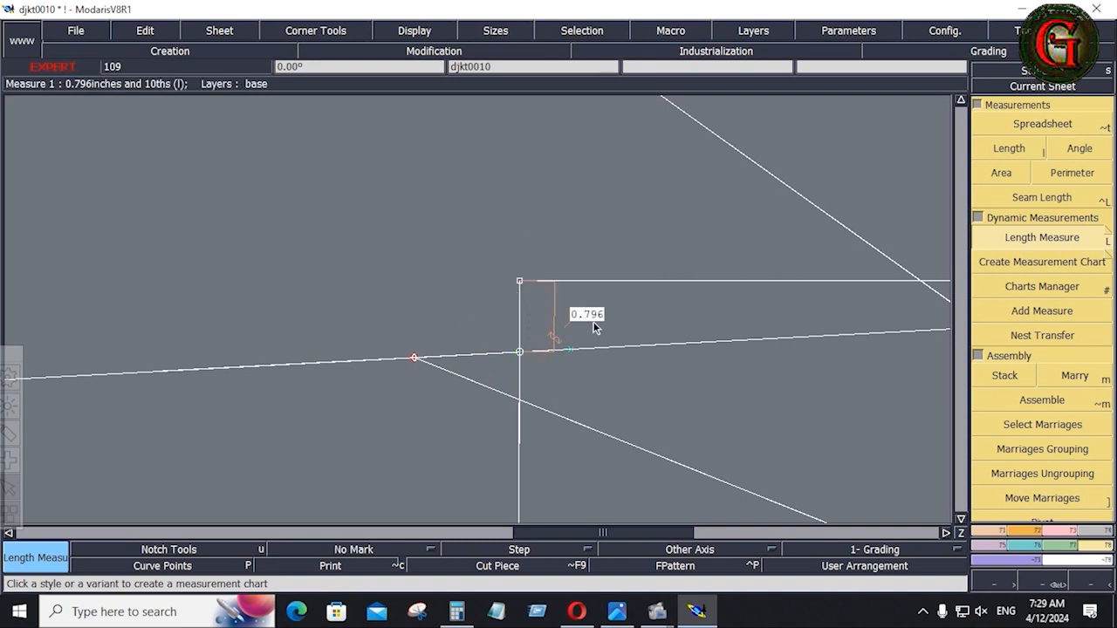
# - Switch to the line and point modification tools
pyautogui.click(1069, 539)
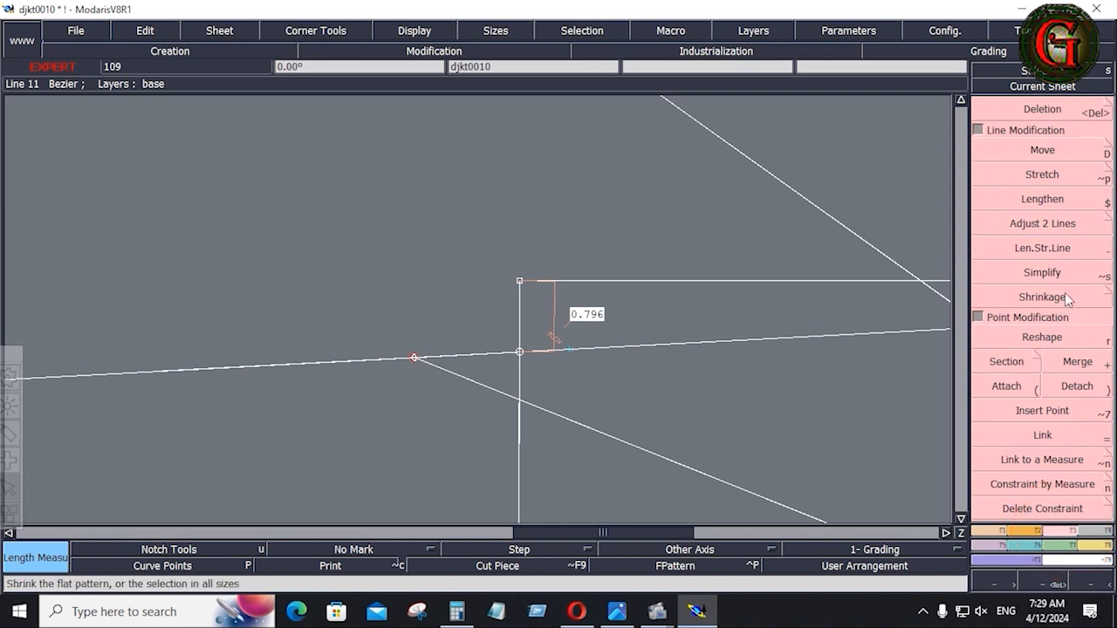
# - Reshape the vertical line's upper endpoint straight up until it sits about 1.03 inches above the slanted edge
pyautogui.click(1052, 339)
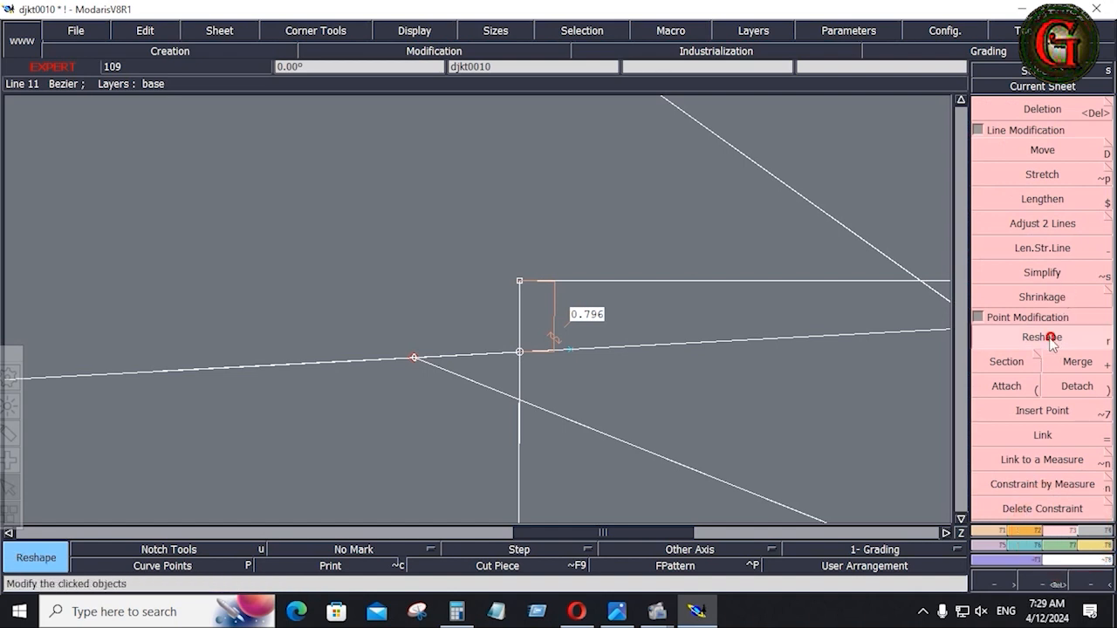
pyautogui.click(519, 279)
pyautogui.click(520, 271)
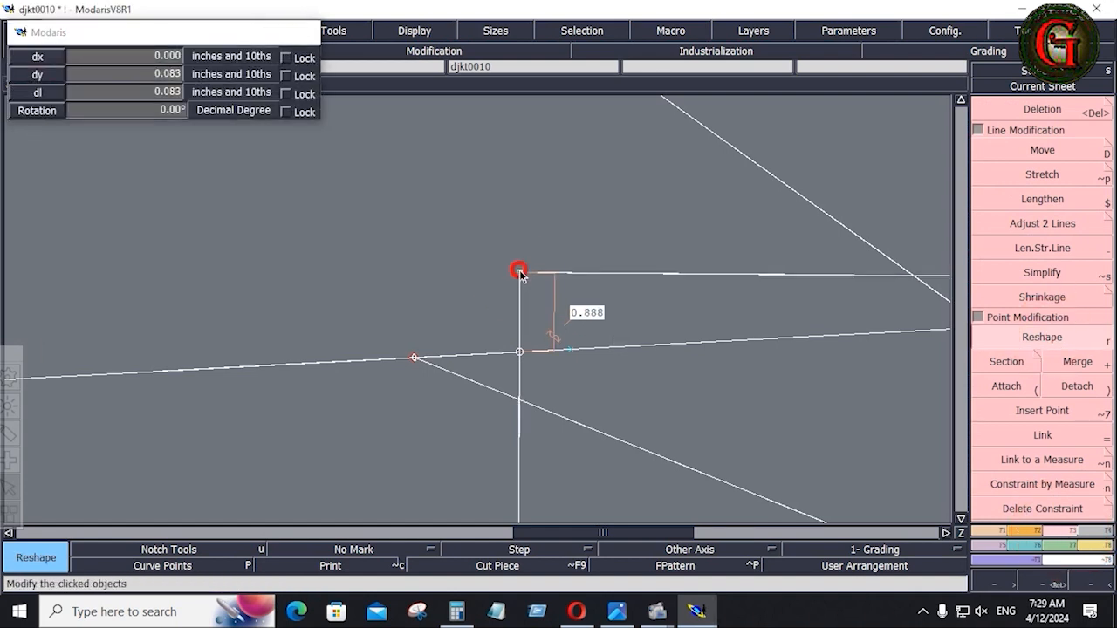
pyautogui.click(520, 271)
pyautogui.click(519, 265)
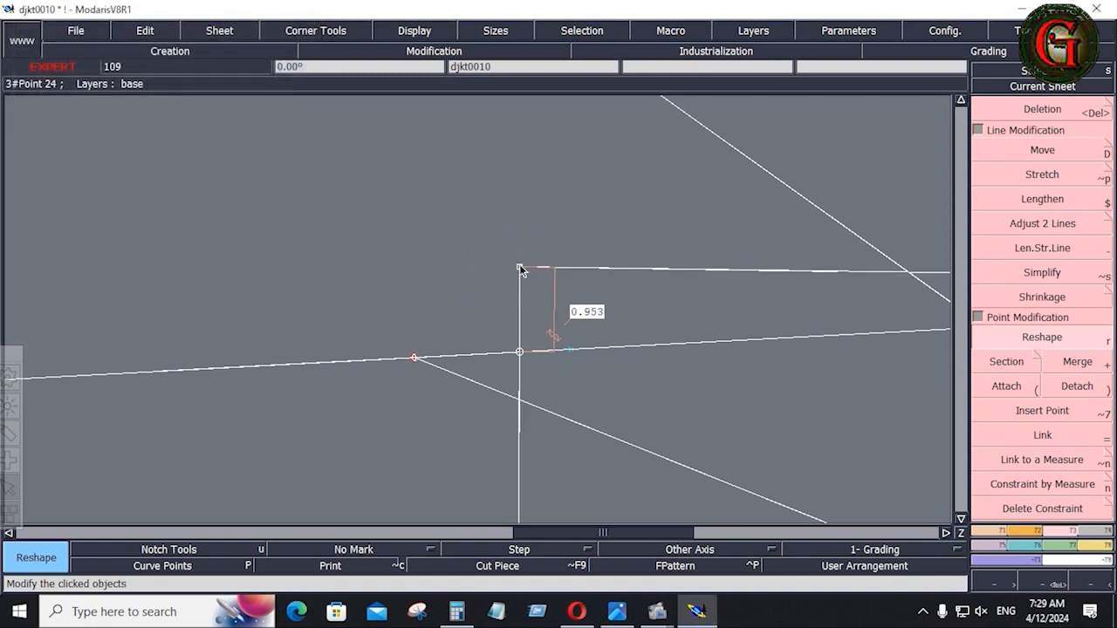
pyautogui.click(519, 260)
pyautogui.click(519, 264)
pyautogui.click(519, 261)
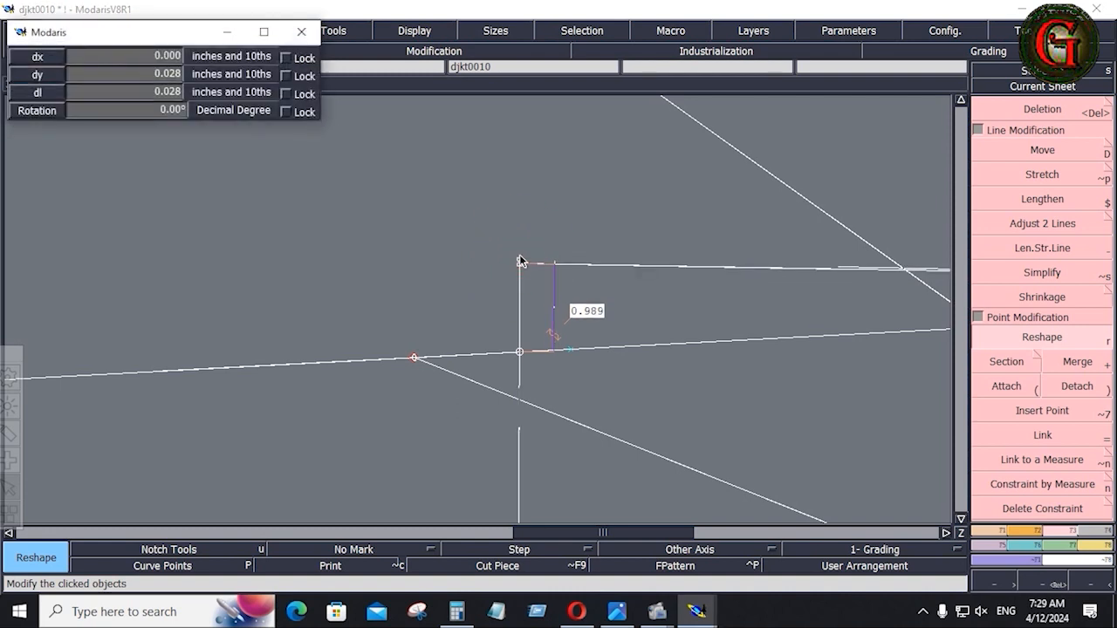
pyautogui.click(519, 260)
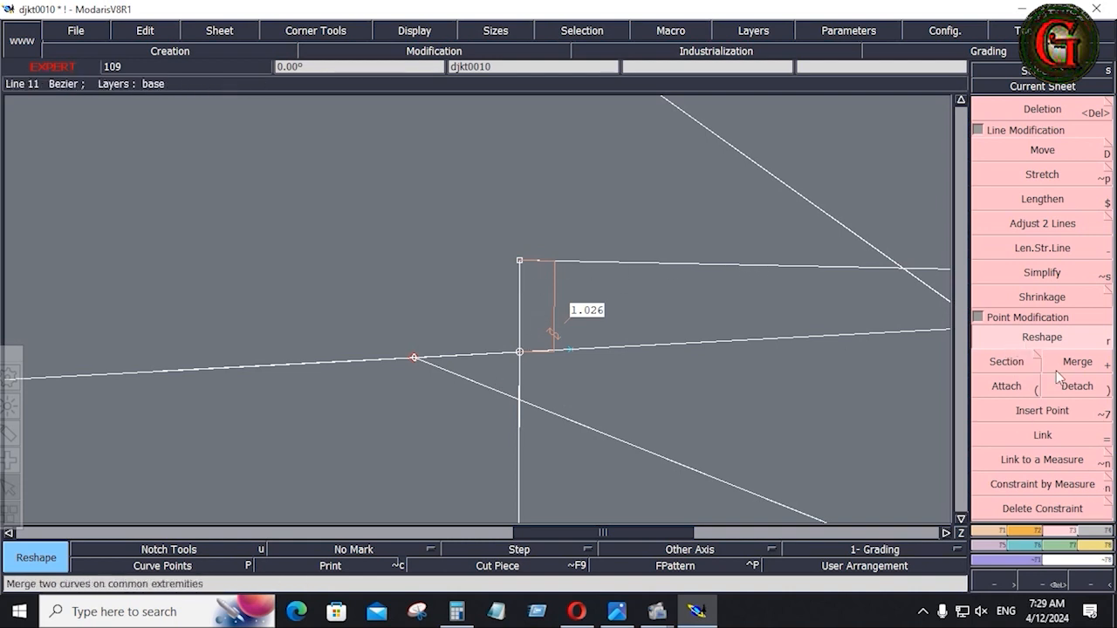
# - Insert a point where the vertical line crosses the slanted edge, and delete the long diagonal, the nearly horizontal upper line and the stray point
pyautogui.click(1048, 410)
pyautogui.press('Delete')
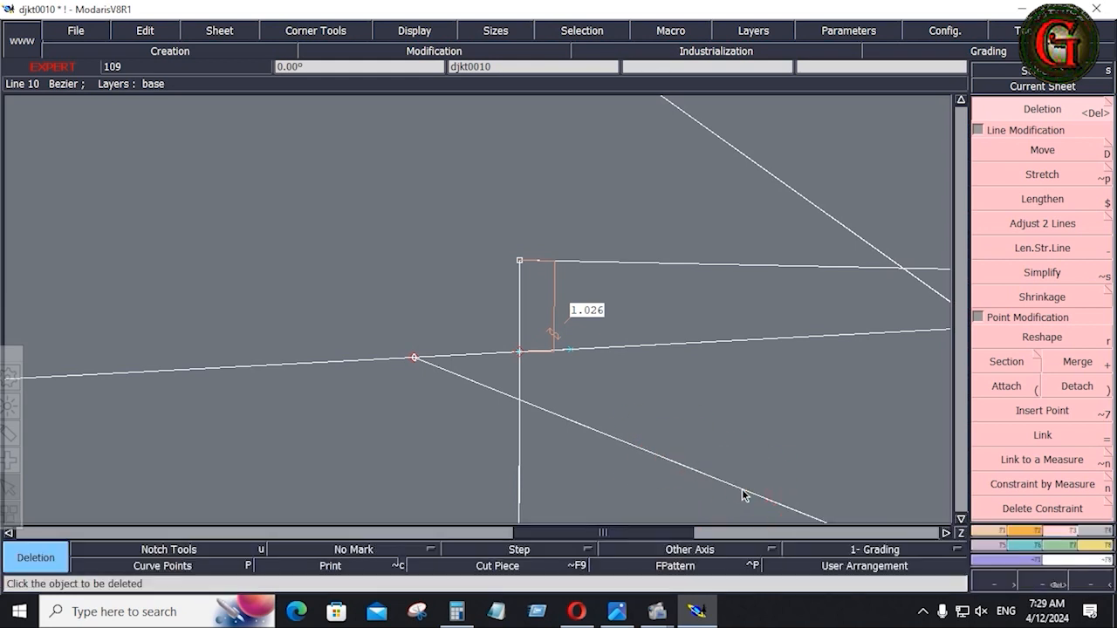
pyautogui.press('Home')
pyautogui.click(596, 253)
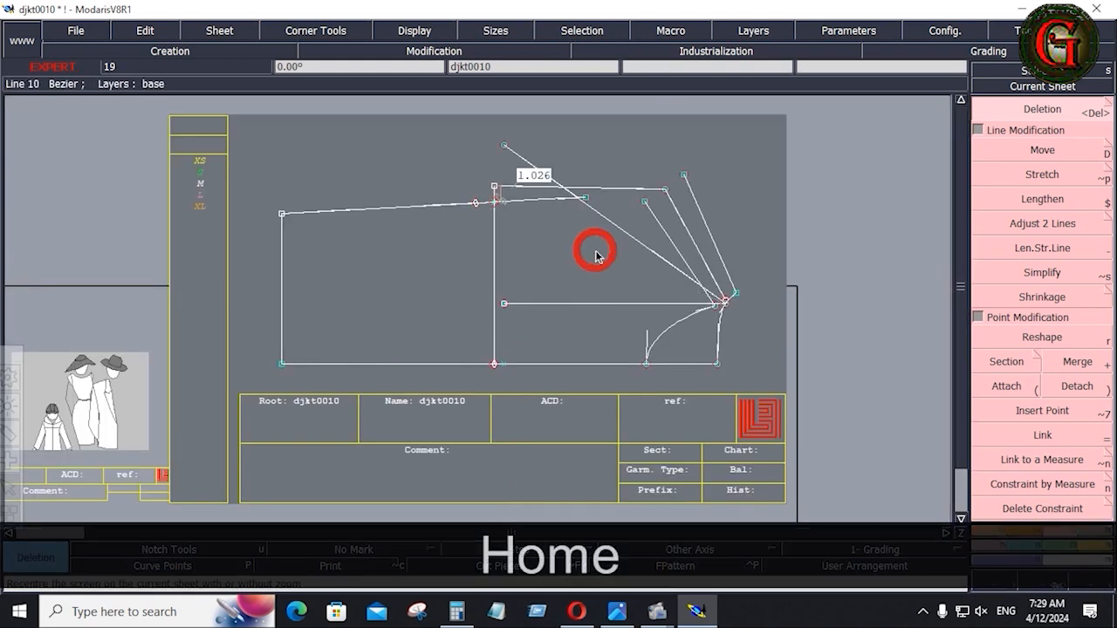
pyautogui.click(622, 228)
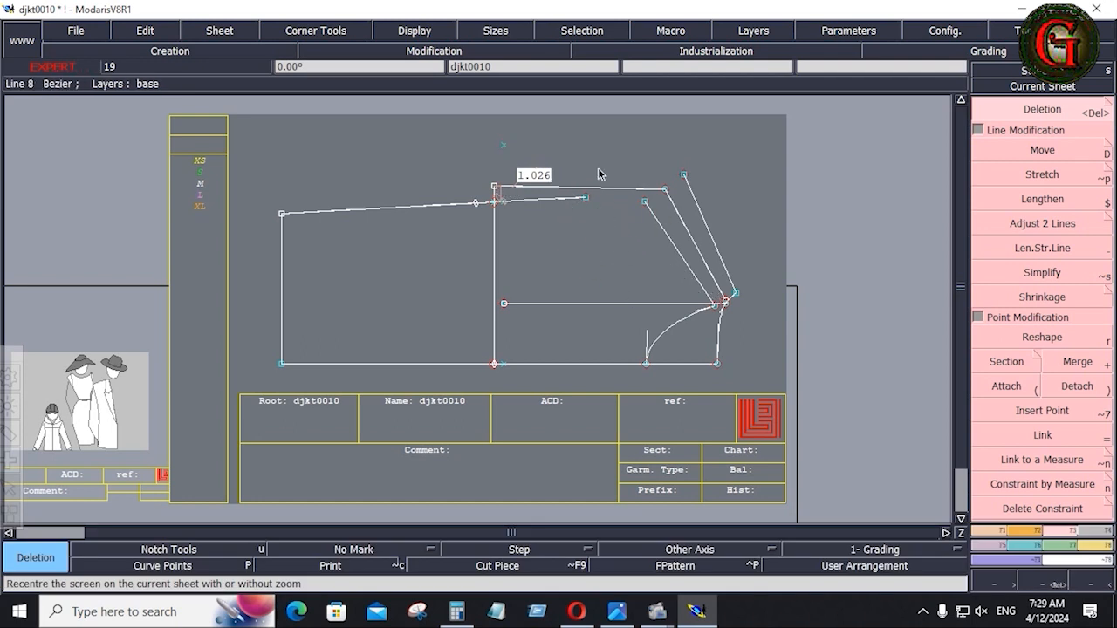
pyautogui.click(576, 187)
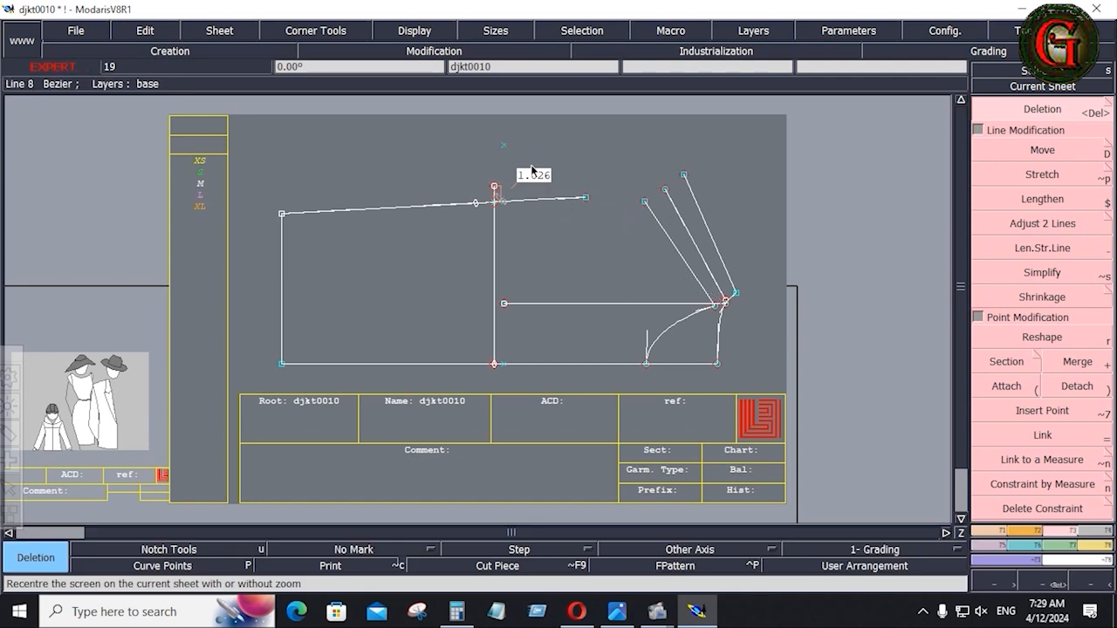
pyautogui.click(503, 144)
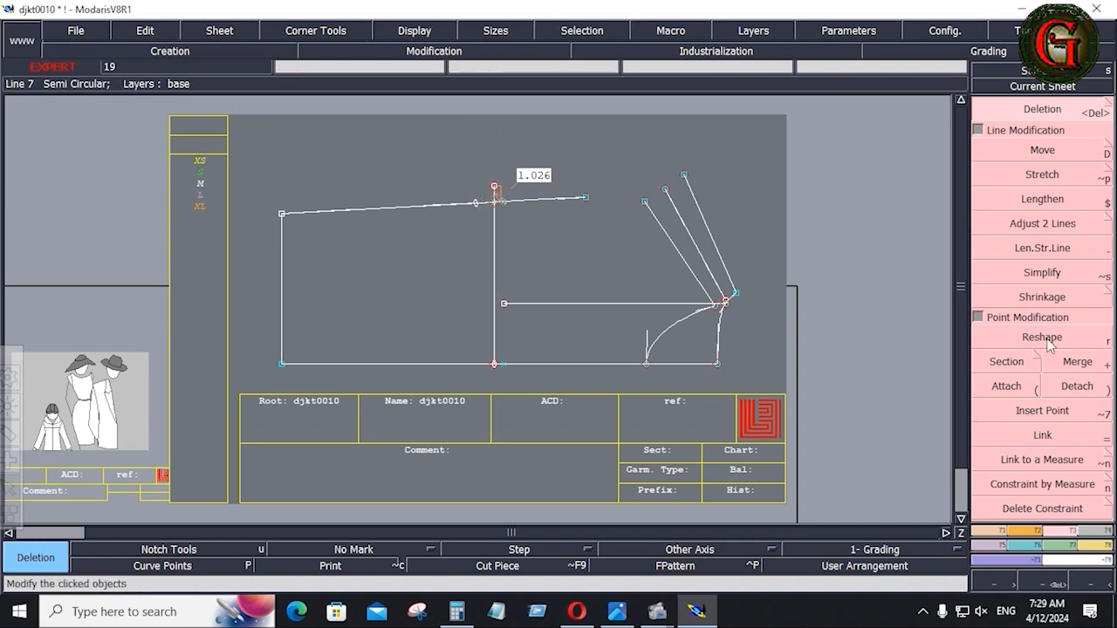
# - Insert a point on the slanted edge at the marker just left of the vertical line
pyautogui.click(1042, 410)
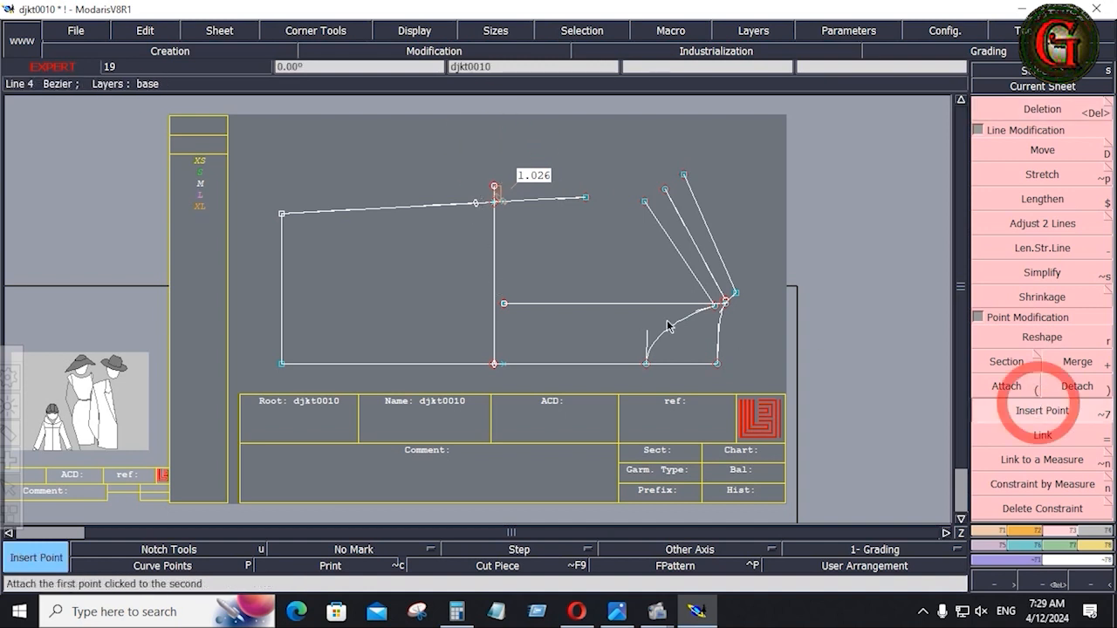
pyautogui.click(474, 200)
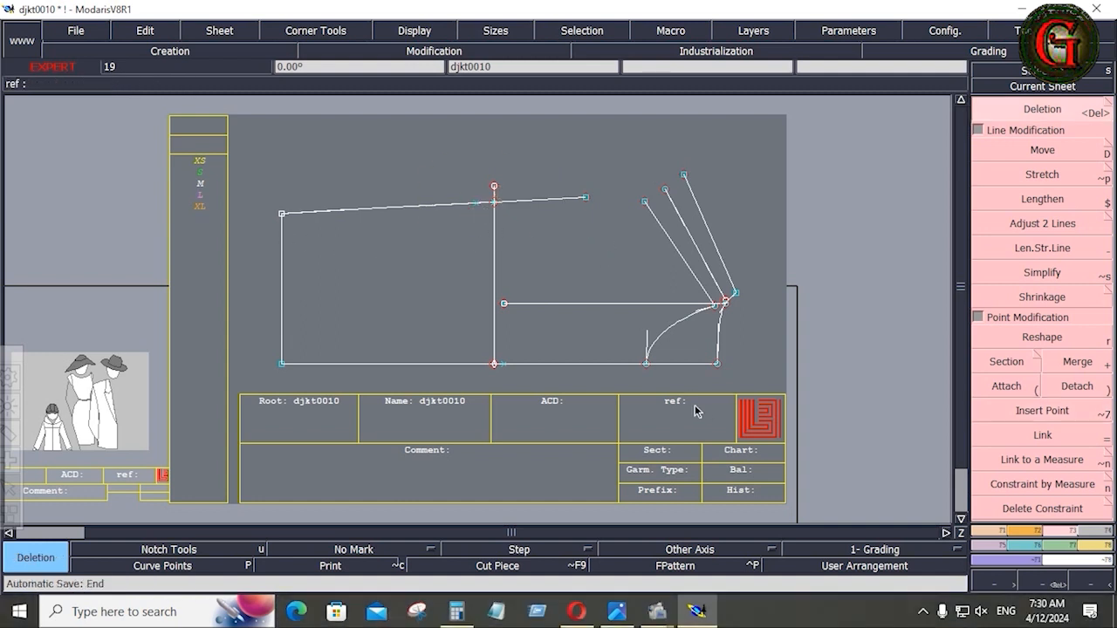
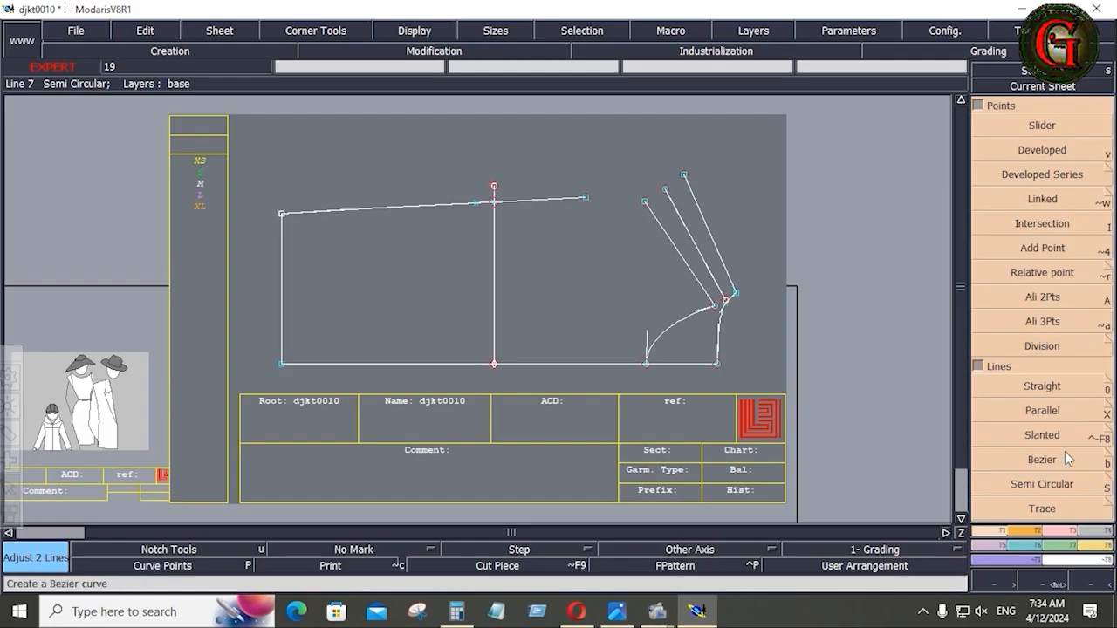
# - Draw a vertical 2.5-inch Bezier line up from the baseline, just left of where the large curve starts
pyautogui.click(1041, 459)
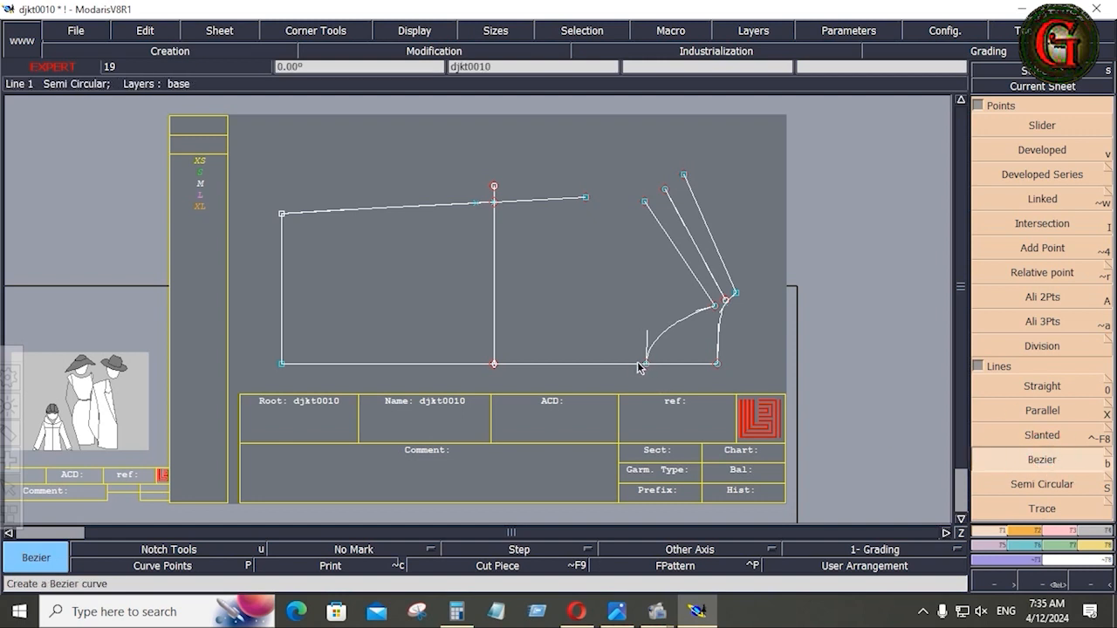
pyautogui.click(634, 364)
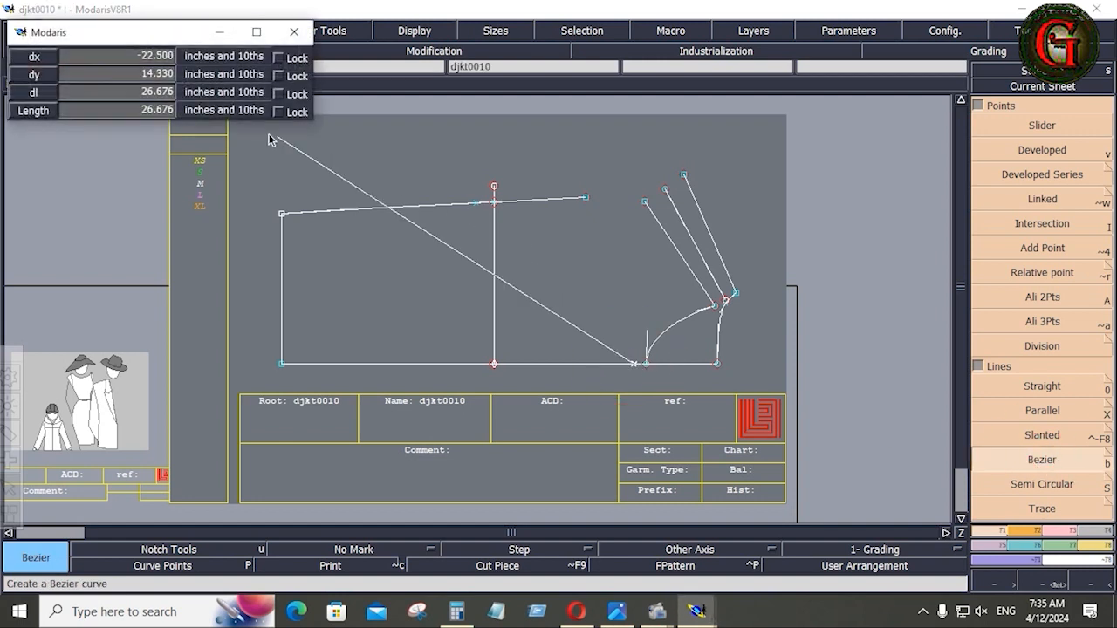
pyautogui.click(92, 93)
pyautogui.write('10.7502.5')
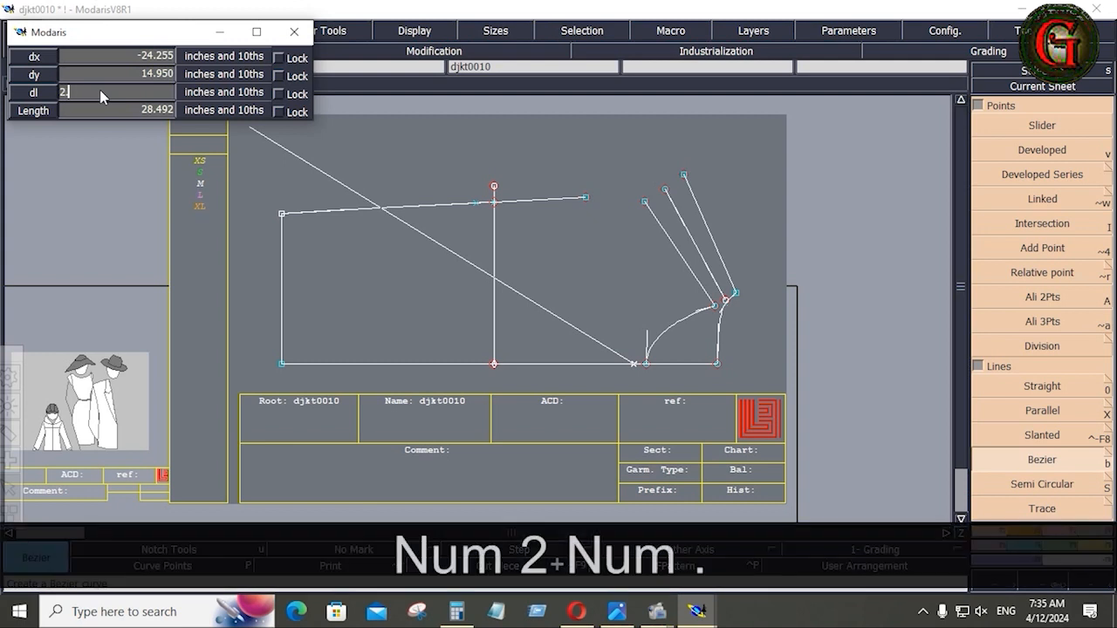
pyautogui.press('Return')
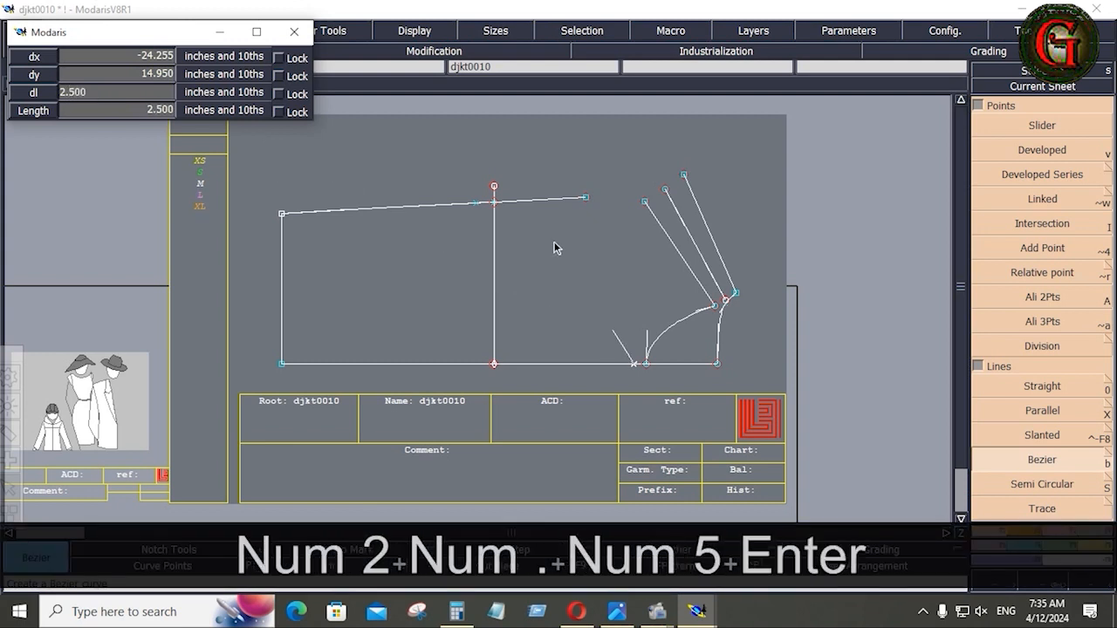
pyautogui.middleClick(649, 240)
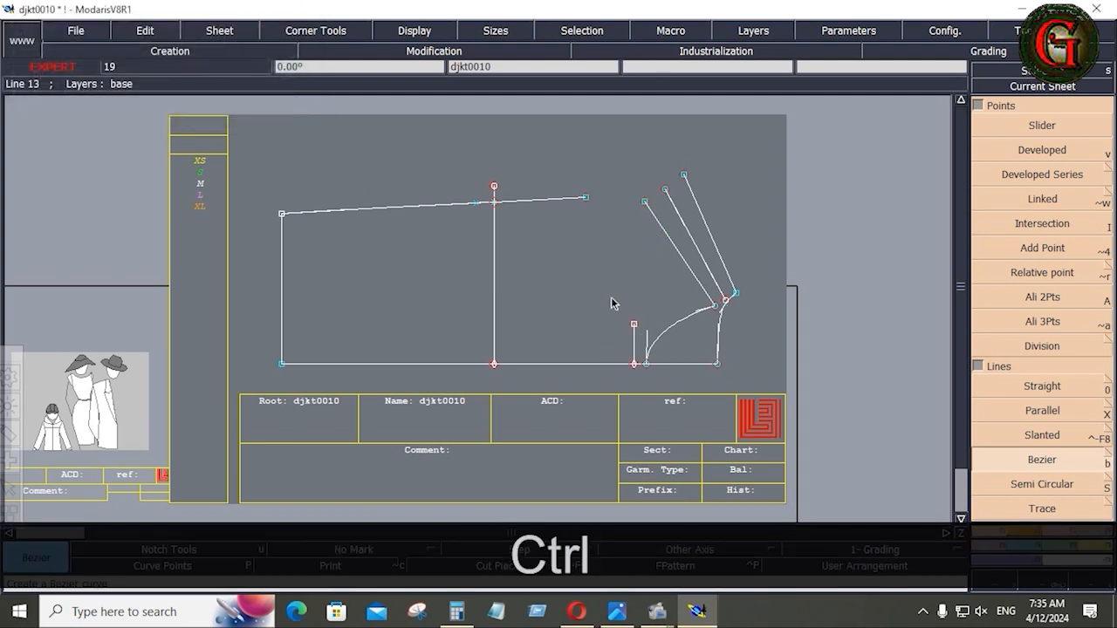
# - Place a developed point 1.75 inches up the pattern's left edge from its lower corner
pyautogui.click(1041, 150)
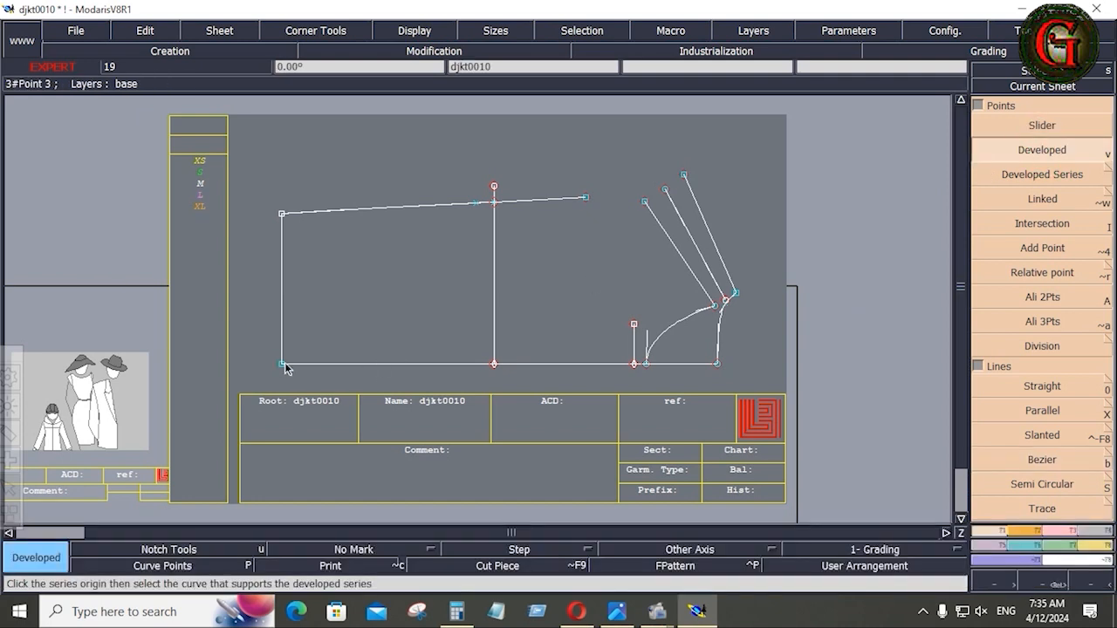
pyautogui.click(283, 365)
pyautogui.click(296, 344)
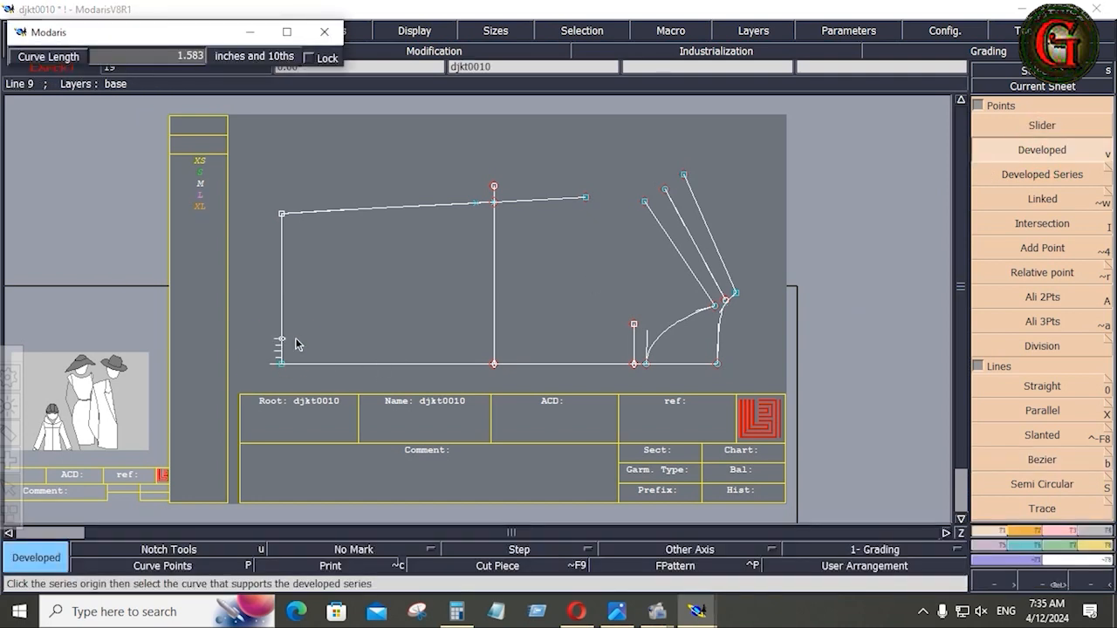
pyautogui.press('Down')
pyautogui.write('1.')
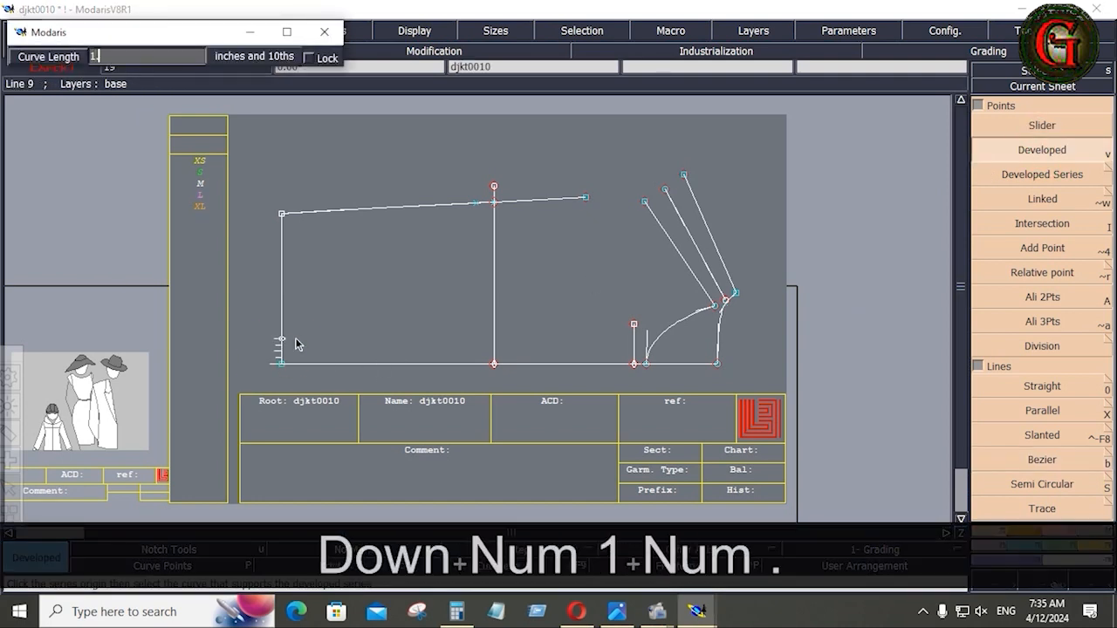
pyautogui.write('75')
pyautogui.press('Return')
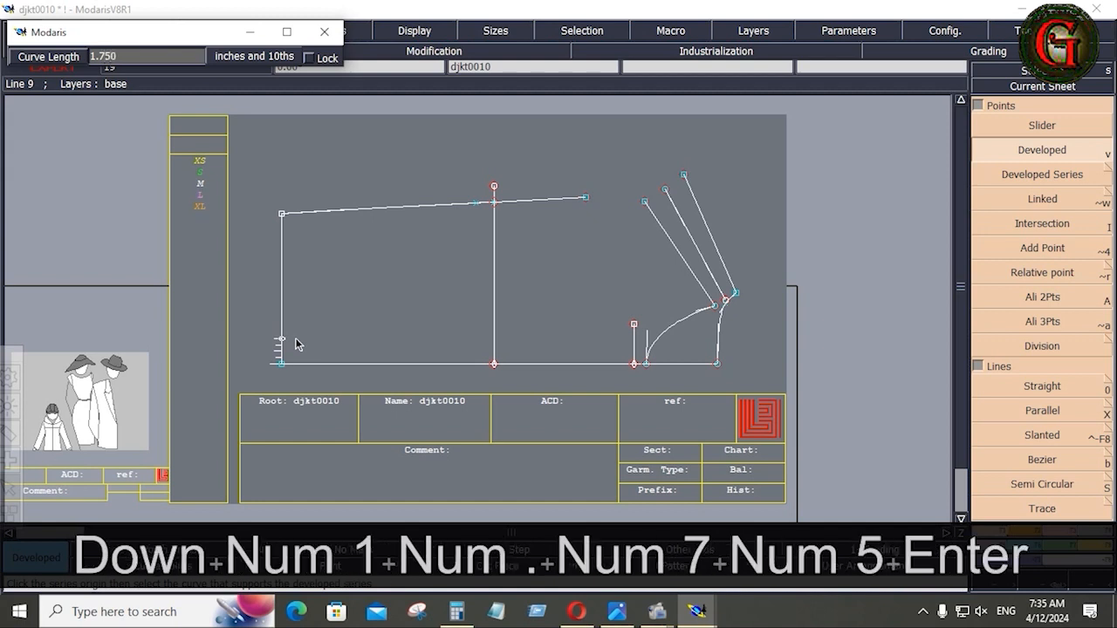
pyautogui.click(372, 335)
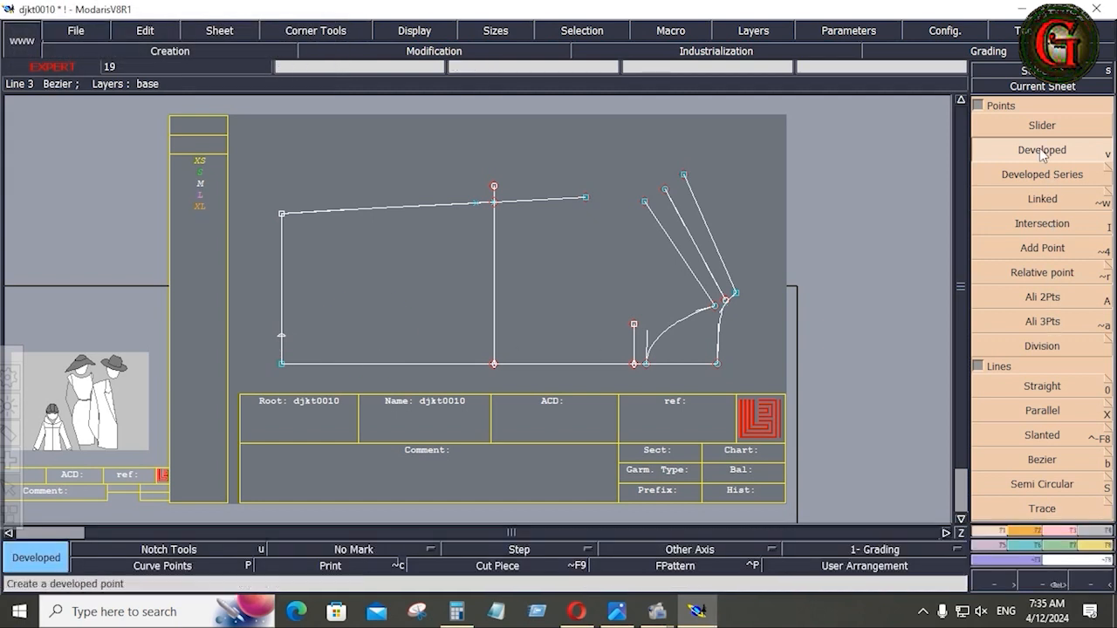
# - Place a developed point 1.25 inches along the leftmost slanted line, measured from the upper end of the large curve
pyautogui.click(1041, 152)
pyautogui.click(715, 309)
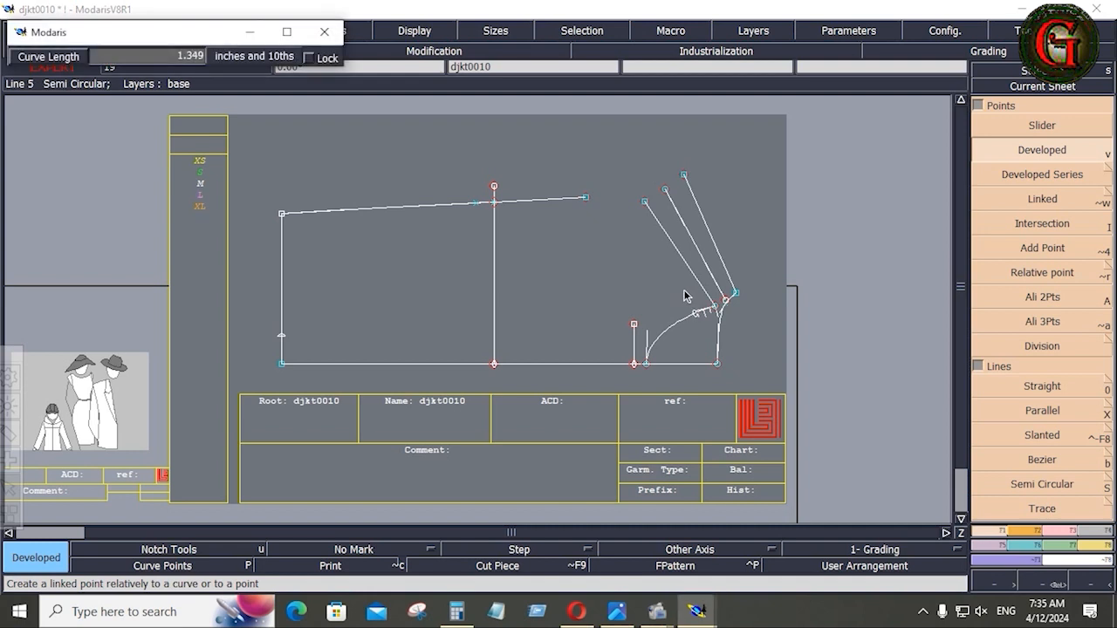
pyautogui.press('space')
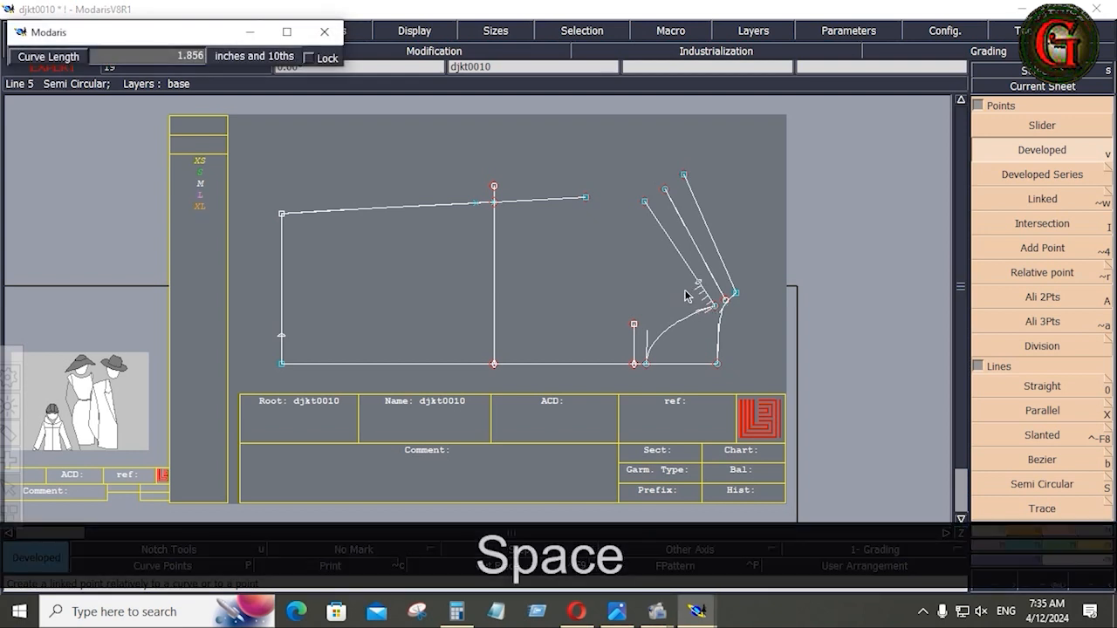
pyautogui.press('Down')
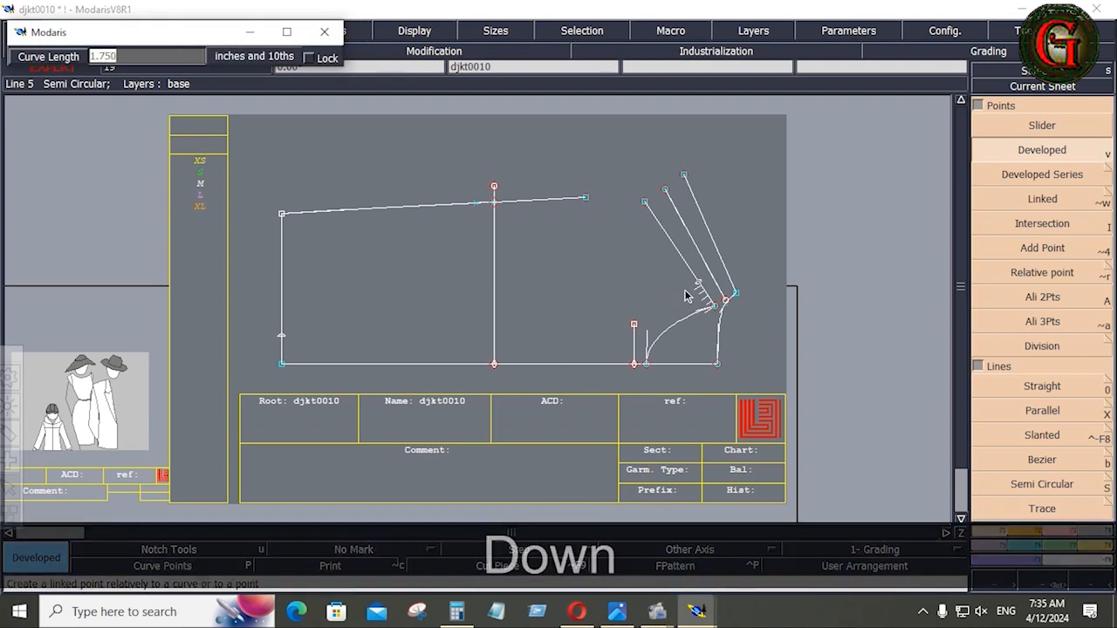
pyautogui.write('1.25')
pyautogui.press('Return')
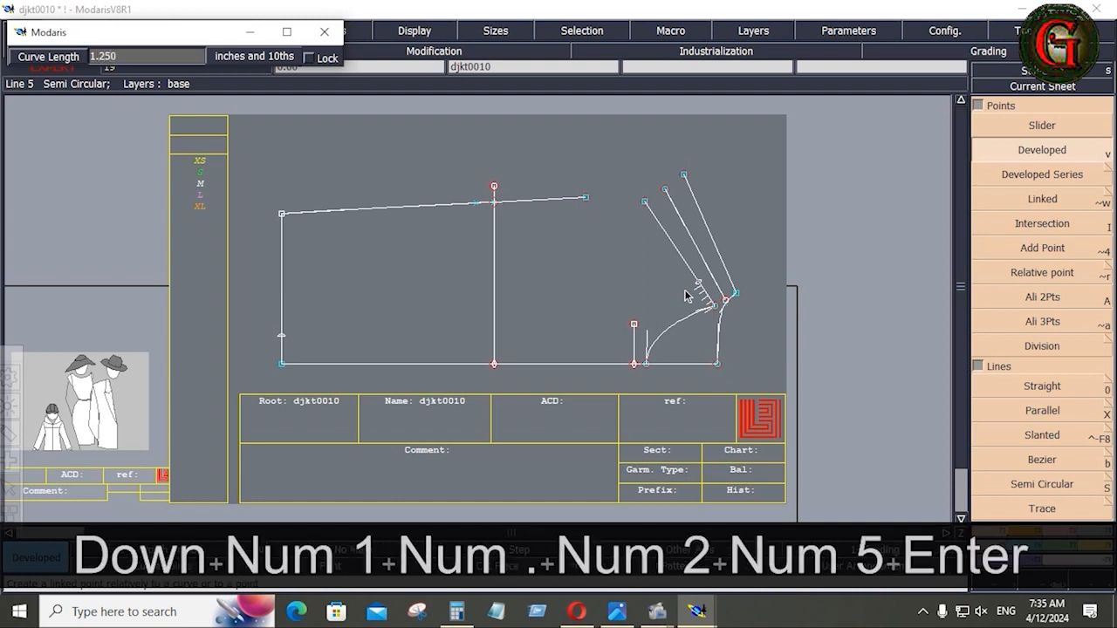
pyautogui.click(685, 288)
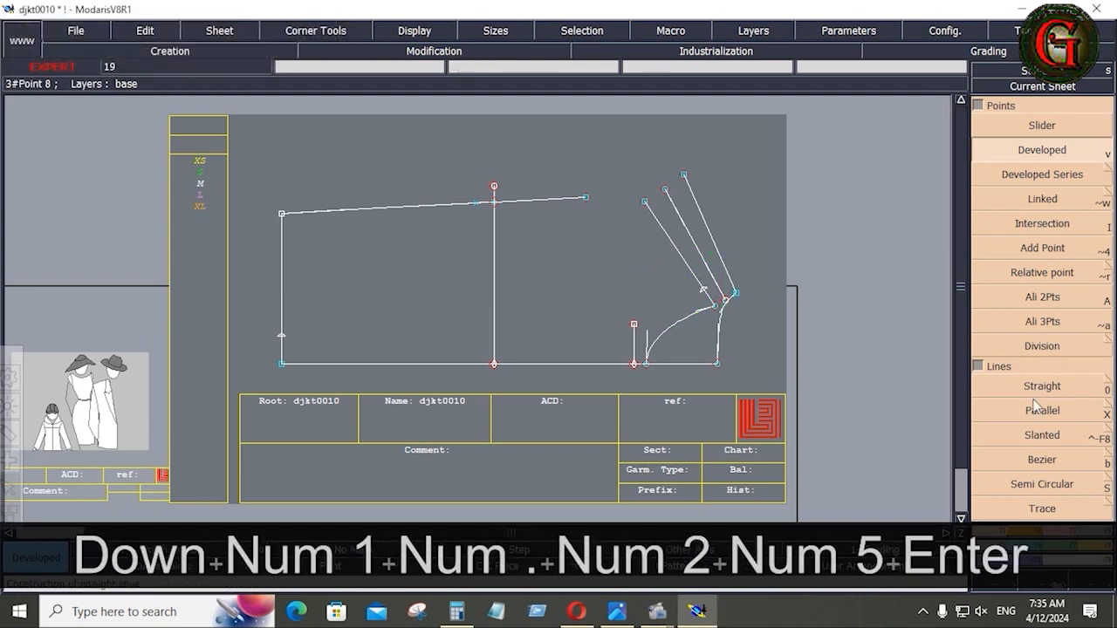
# - Draw a Bezier line from the 1.25-inch point through the short vertical line's top to the 1.75-inch point on the left edge
pyautogui.click(1046, 463)
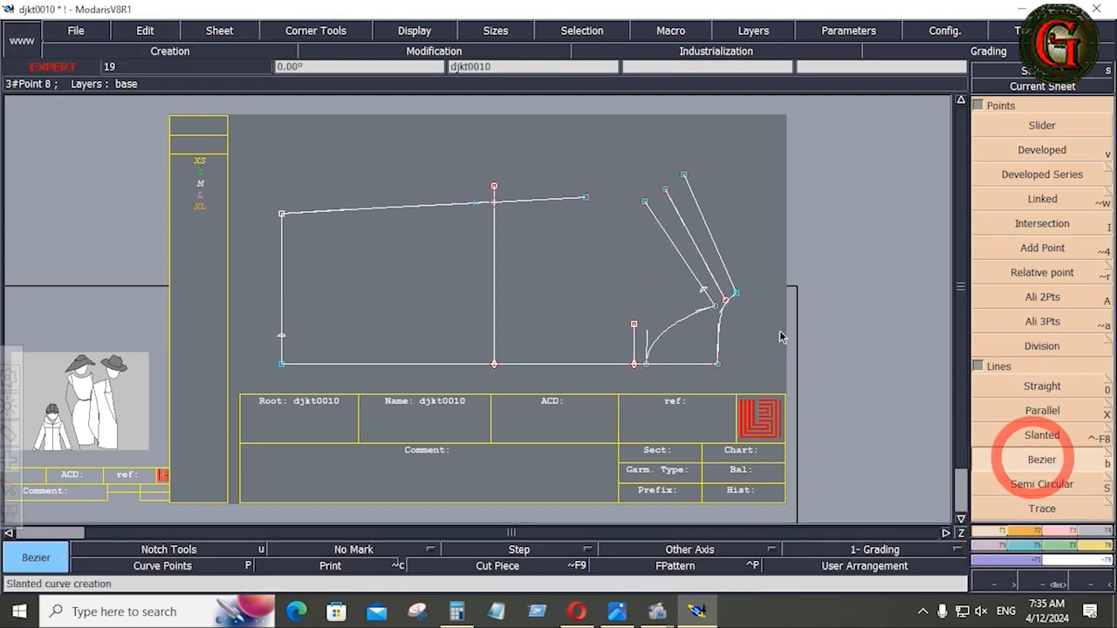
pyautogui.click(703, 293)
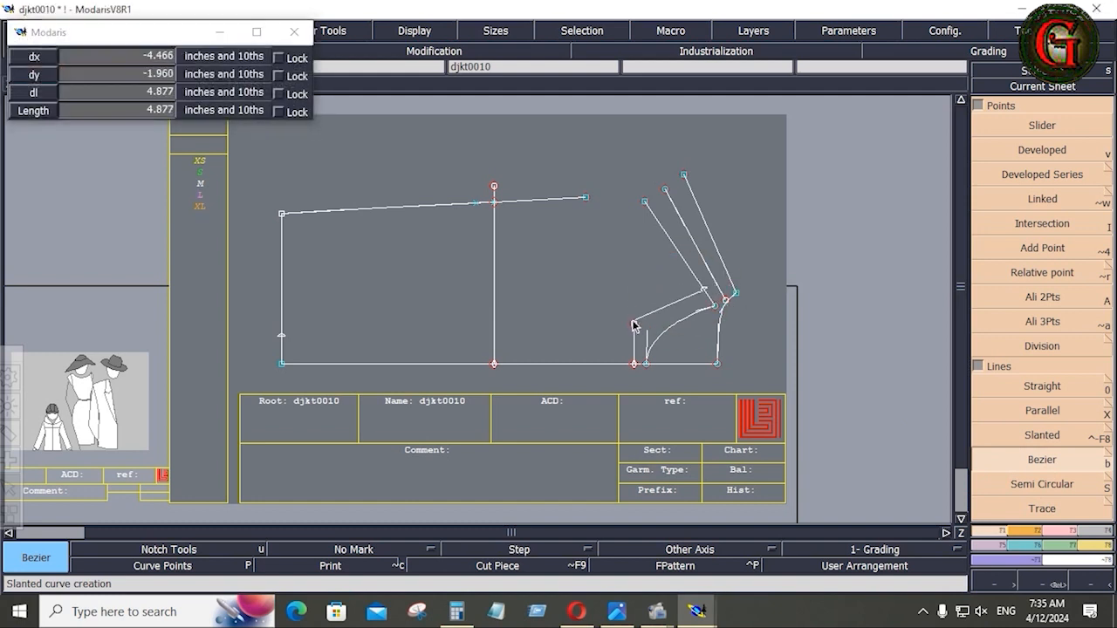
pyautogui.click(283, 336)
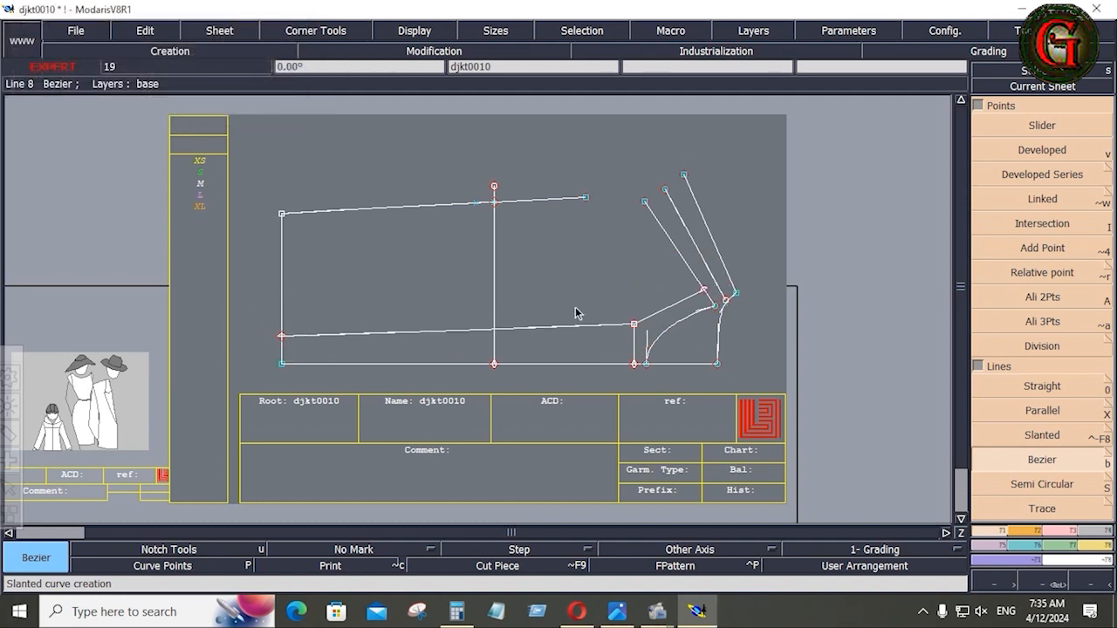
# - Reshape the new three-point line into a smooth curve running from the slanted line to the left edge
pyautogui.press('Return')
pyautogui.moveTo(460, 264); pyautogui.dragTo(743, 398)
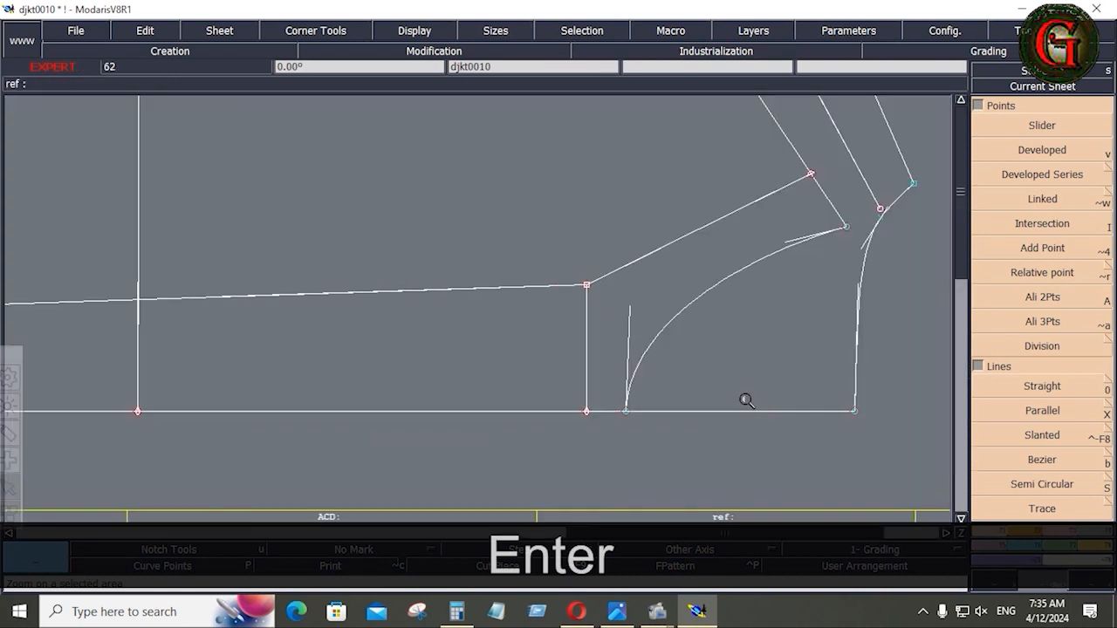
pyautogui.press('F3')
pyautogui.click(1040, 338)
pyautogui.click(736, 211)
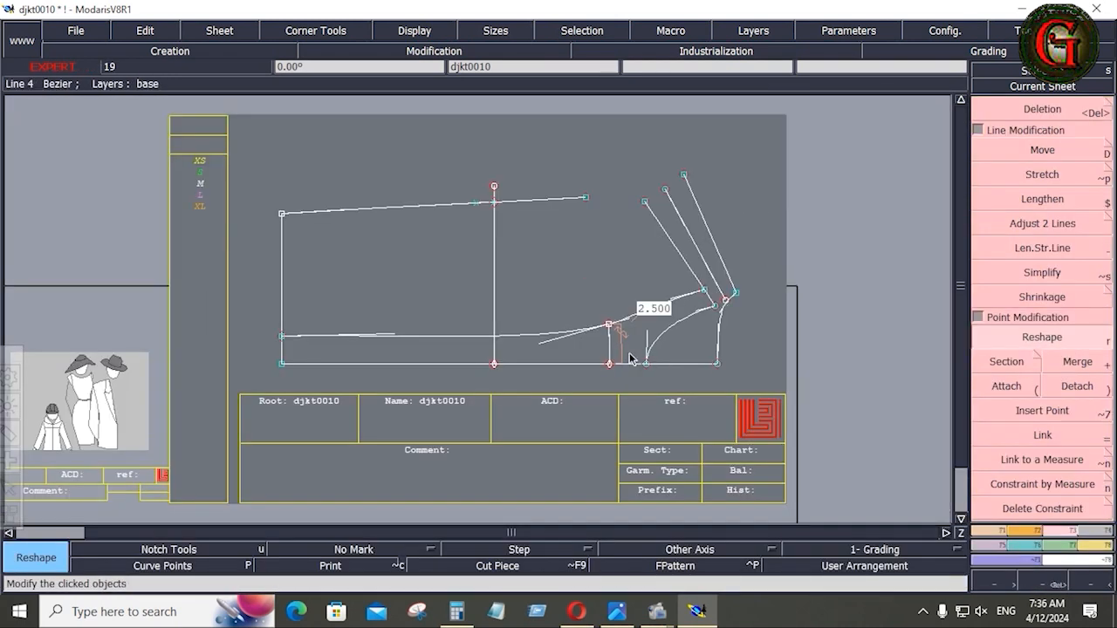
# - Delete the length measurement beside the short vertical line
pyautogui.press('Delete')
pyautogui.click(609, 346)
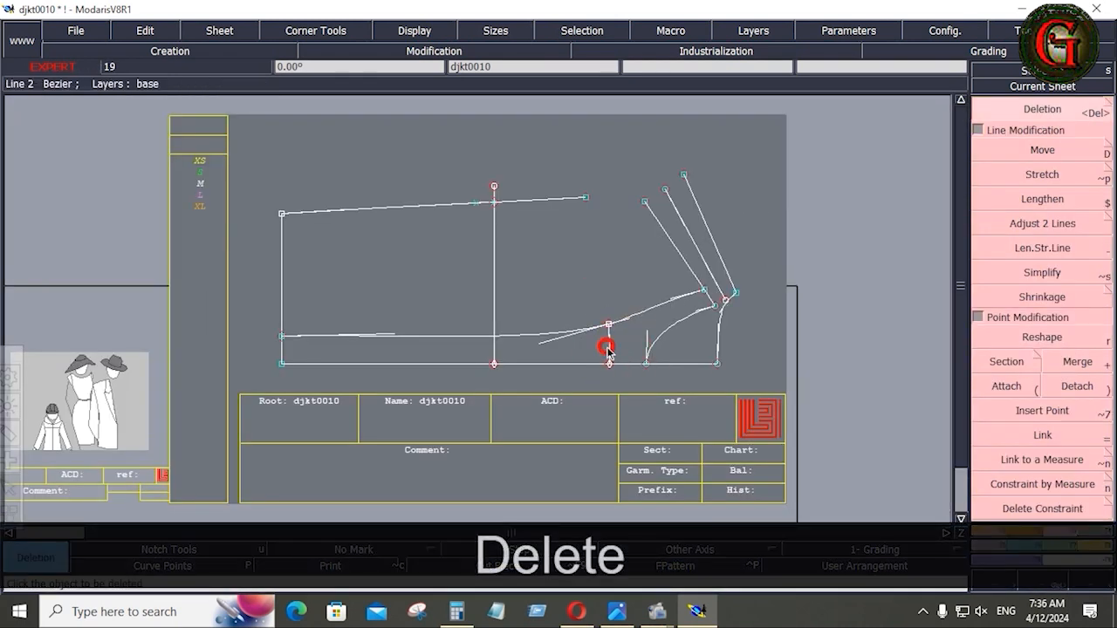
pyautogui.press('Return')
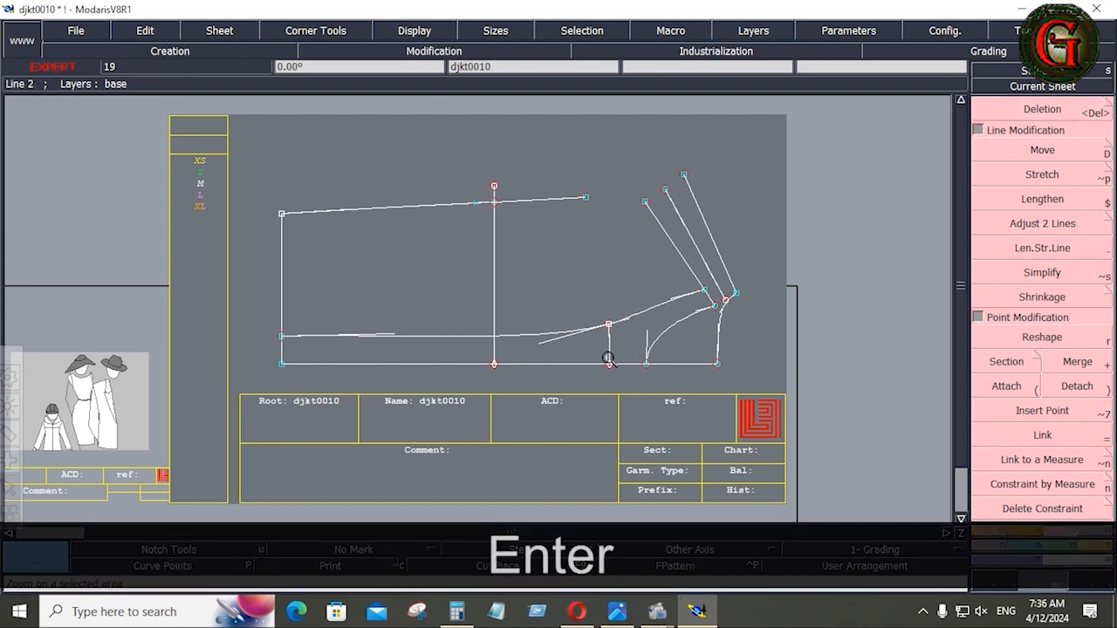
# - Delete the short vertical line between the baseline and the inner curve
pyautogui.moveTo(600, 297); pyautogui.dragTo(621, 382)
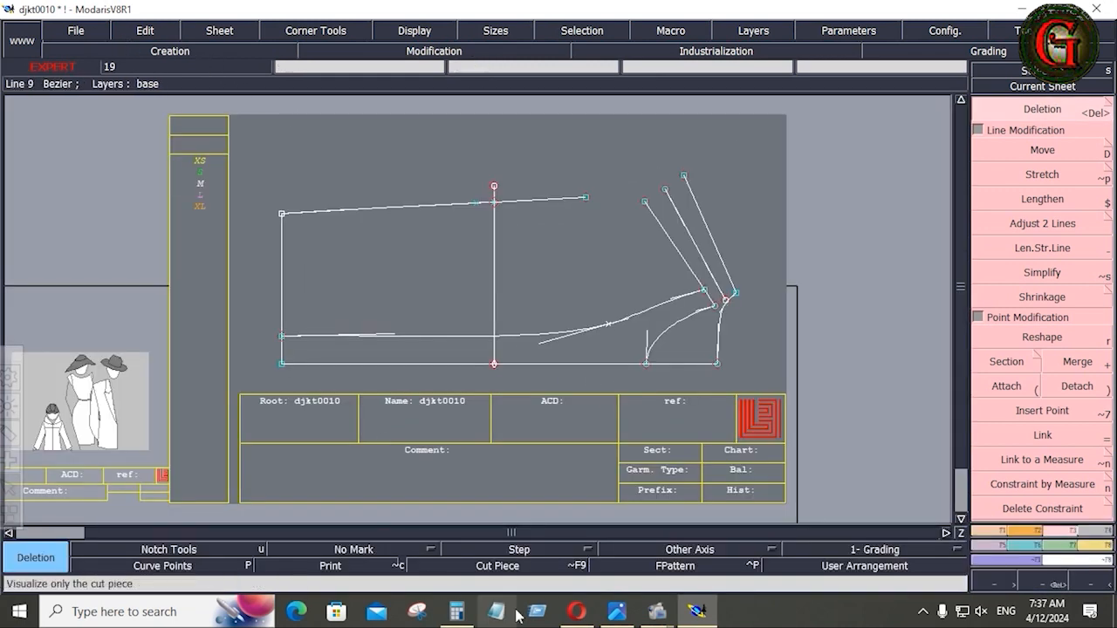
pyautogui.click(615, 612)
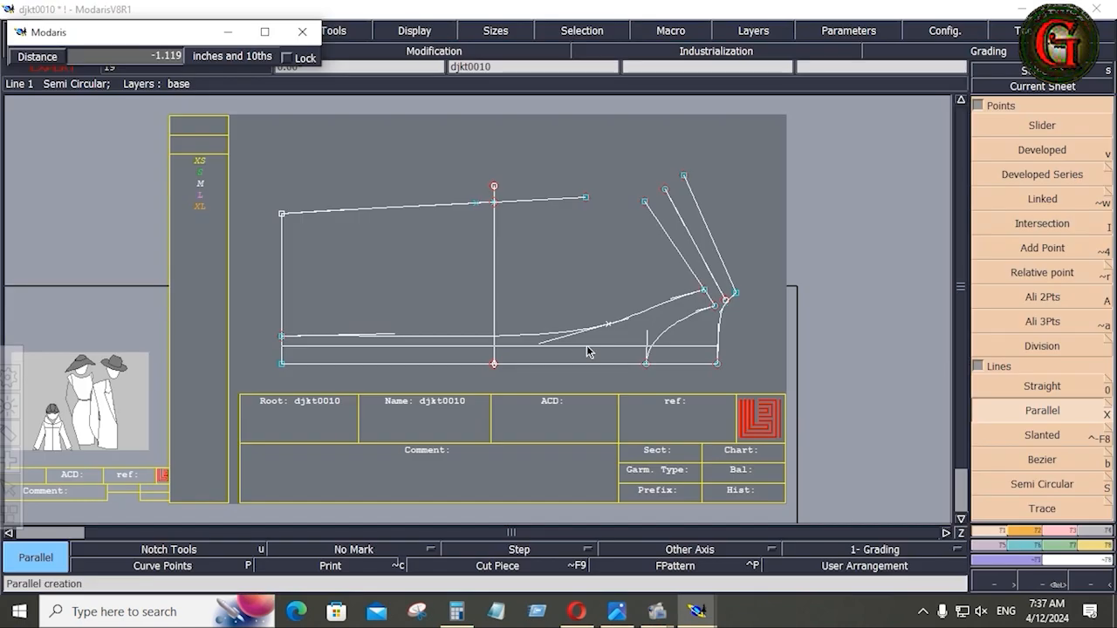
# - Create a parallel of the baseline at a distance of -1 inch, above it
pyautogui.press('Down')
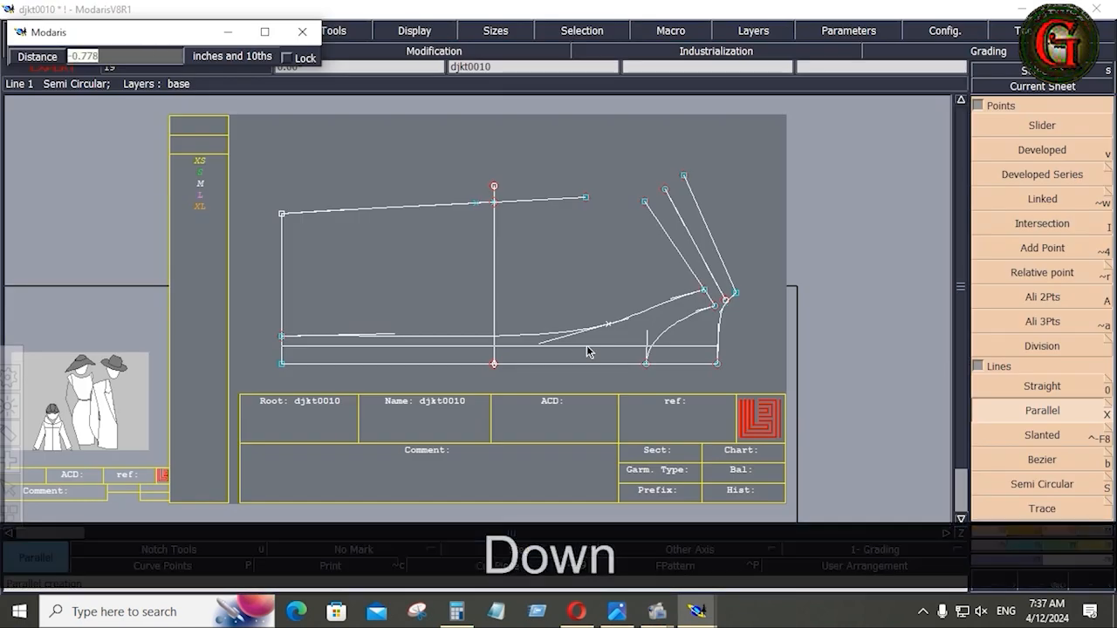
pyautogui.write('-1')
pyautogui.press('Return')
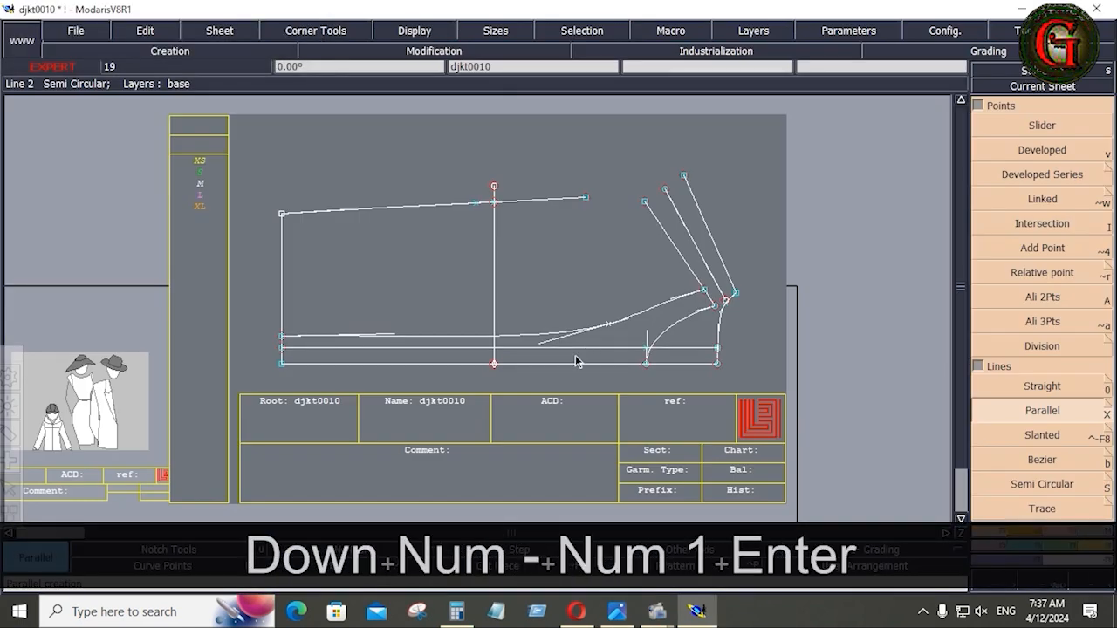
# - Create a parallel of the baseline at a distance of 1 inch, below it
pyautogui.click(516, 365)
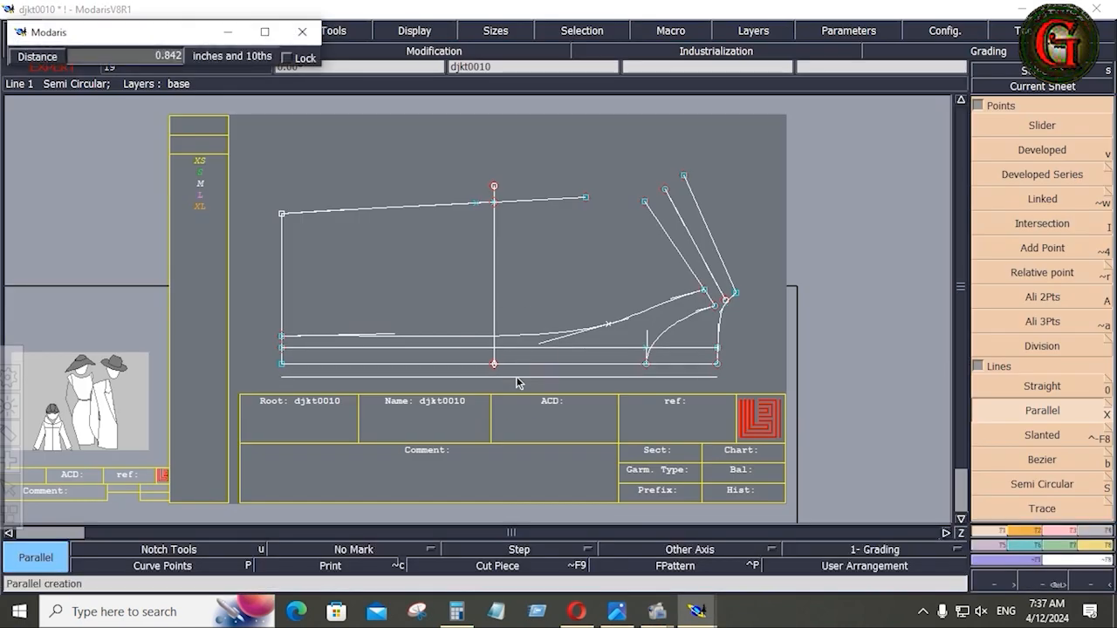
pyautogui.press('Down')
pyautogui.write('1')
pyautogui.press('Return')
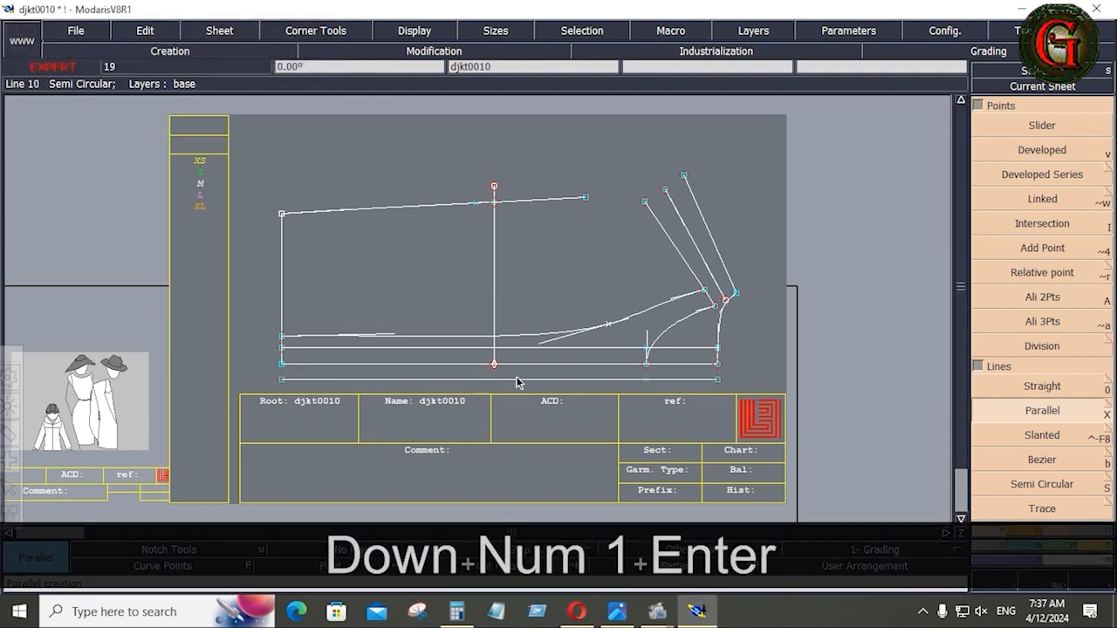
# - Delete the parallel line above the baseline
pyautogui.press('Delete')
pyautogui.click(439, 349)
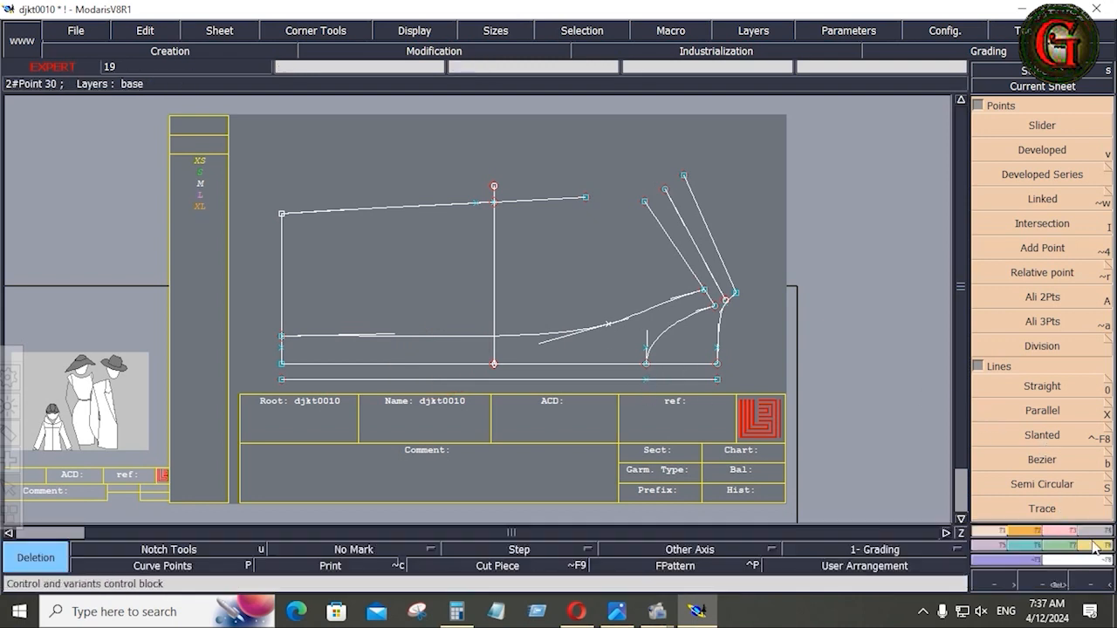
# - Join the baseline to the lower parallel with short Bezier lines at the small curve's foot and the left edge, and delete the stray points
pyautogui.click(1044, 461)
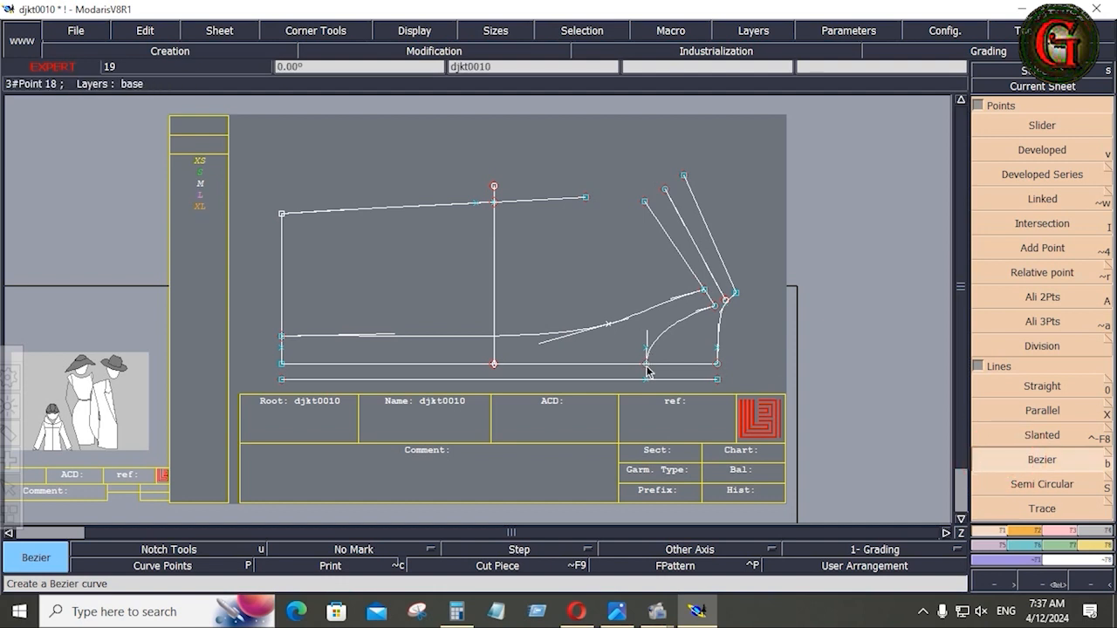
pyautogui.click(647, 366)
pyautogui.click(646, 381)
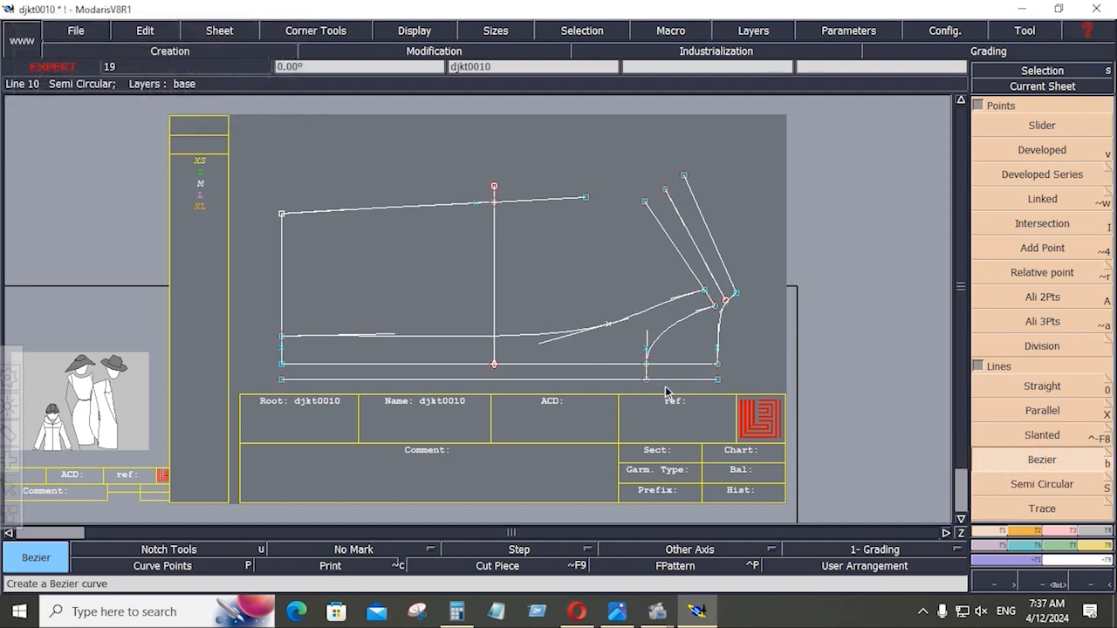
pyautogui.click(282, 365)
pyautogui.click(285, 349)
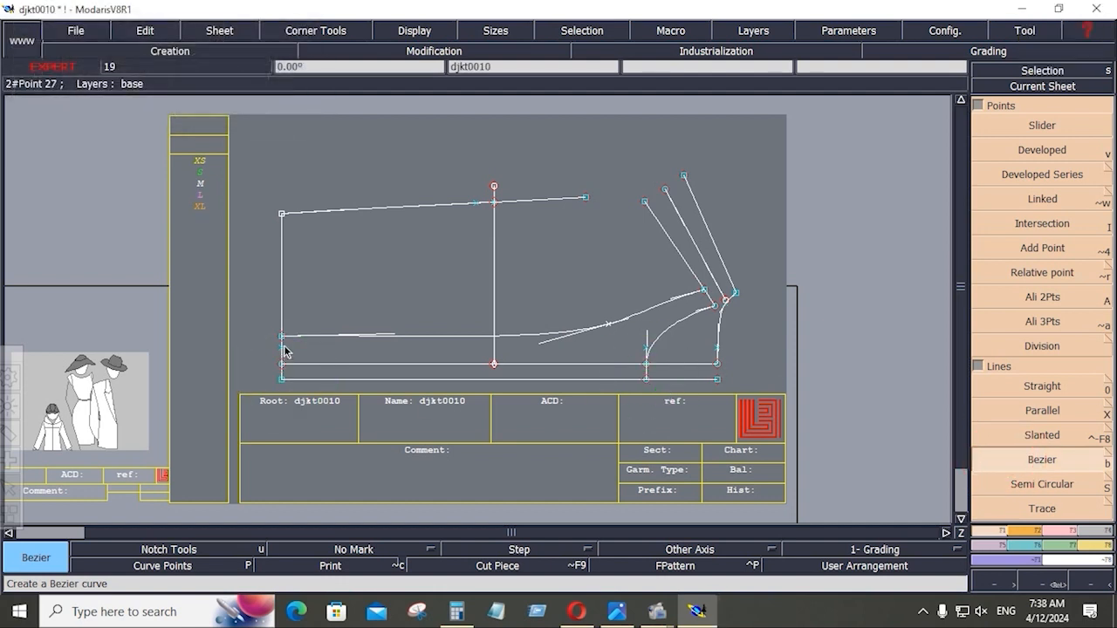
pyautogui.press('Delete')
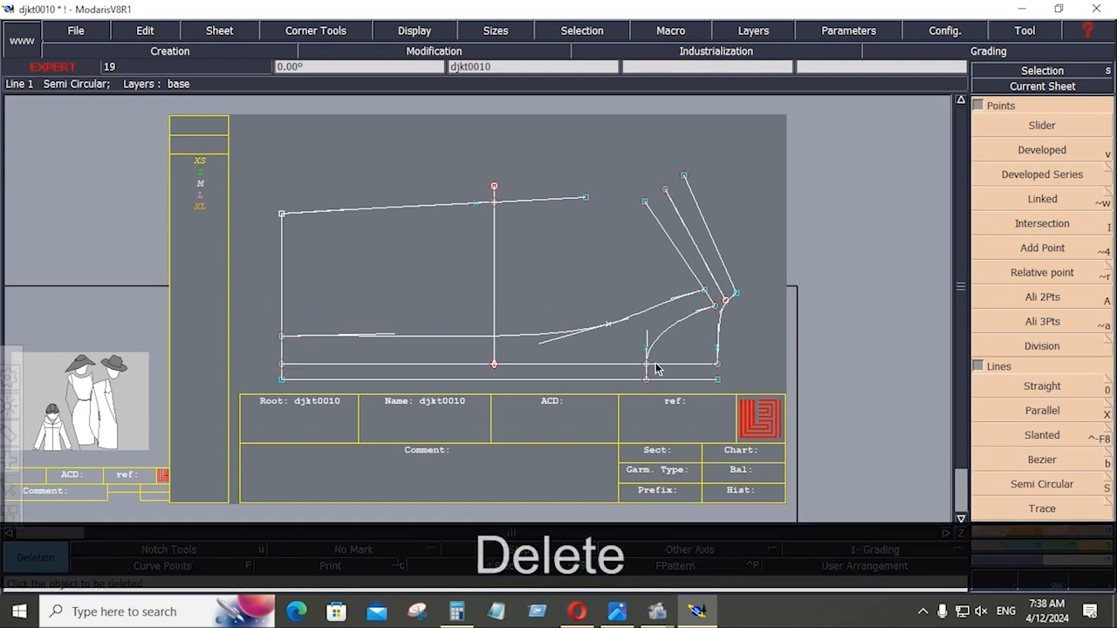
# - Trim the lower parallel line to the short vertical line below the small curve using Adjust 2 Lines
pyautogui.click(1056, 529)
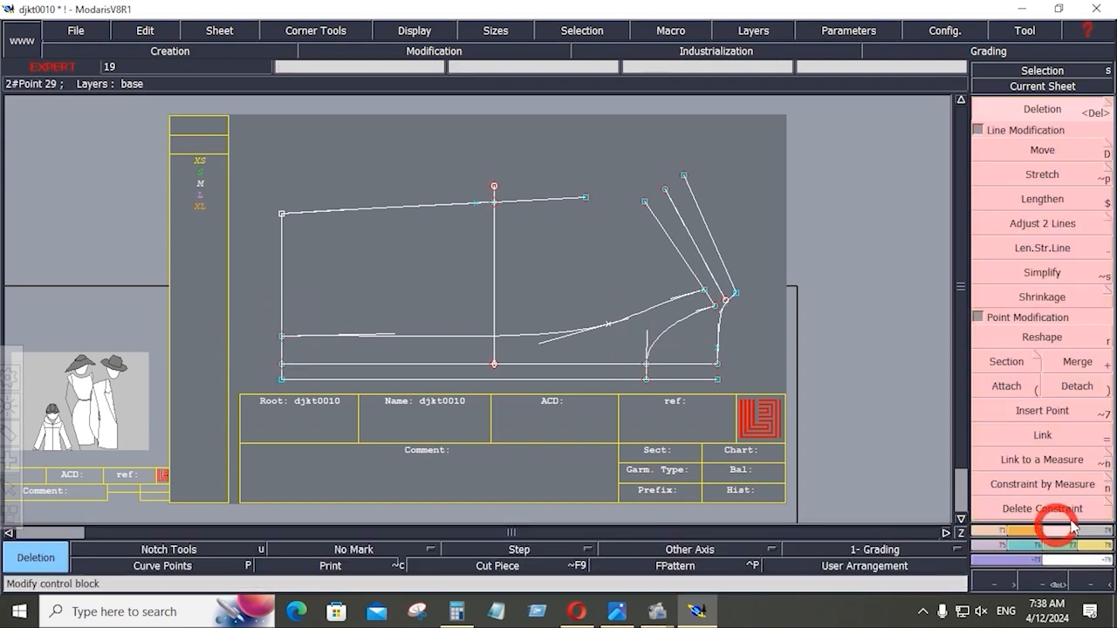
pyautogui.click(1042, 224)
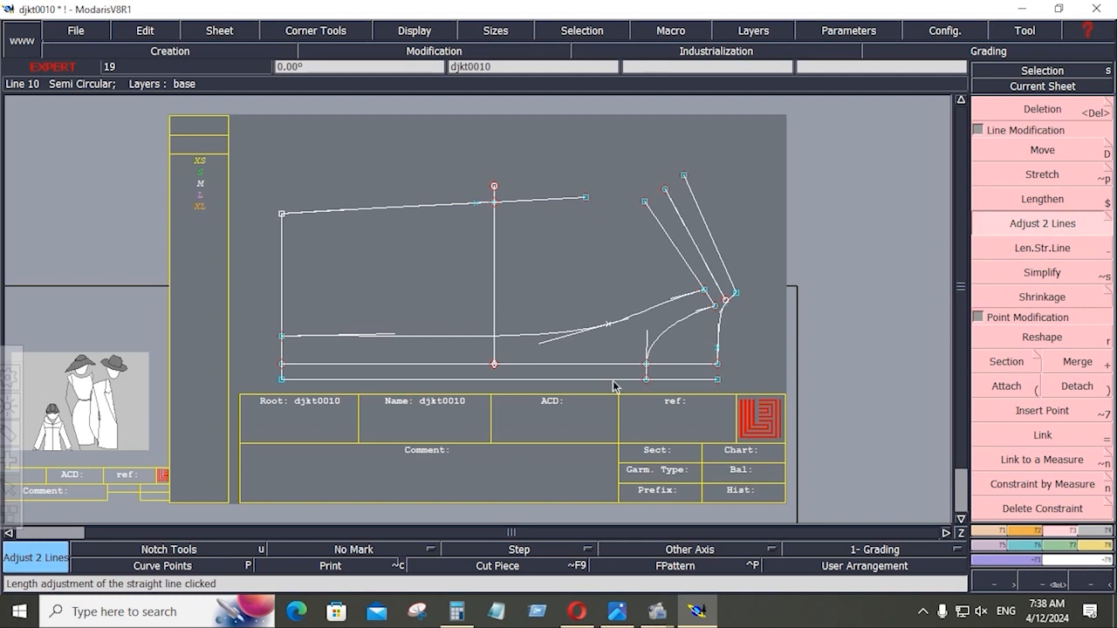
pyautogui.click(614, 381)
pyautogui.click(648, 372)
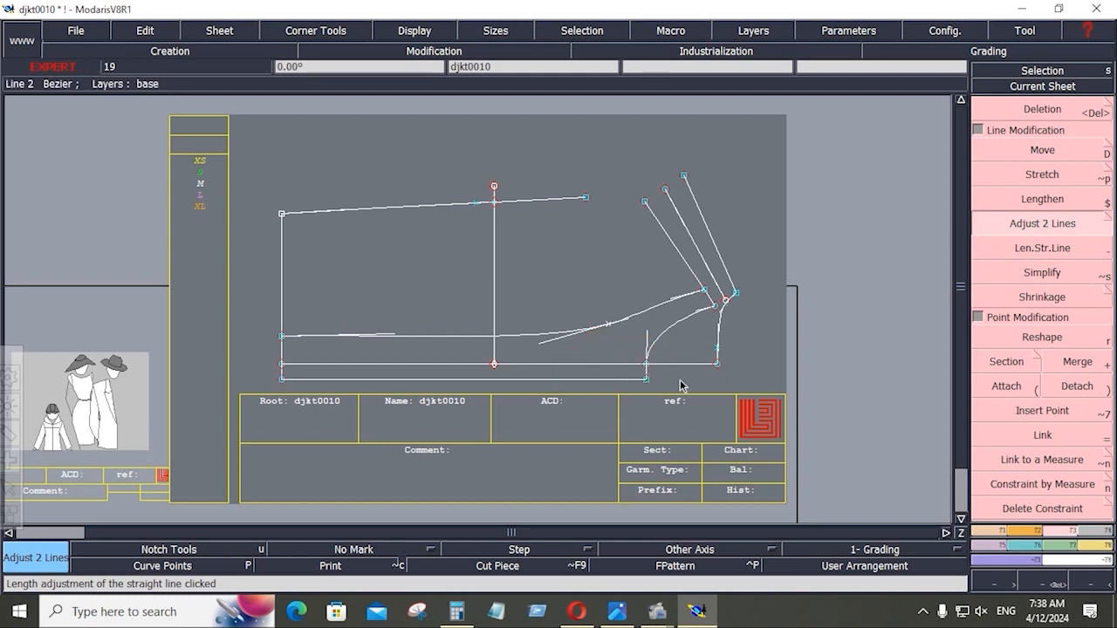
# - Save the djkt0010 model, accepting the overwrite of the existing file
pyautogui.hotkey('ctrl', 's')
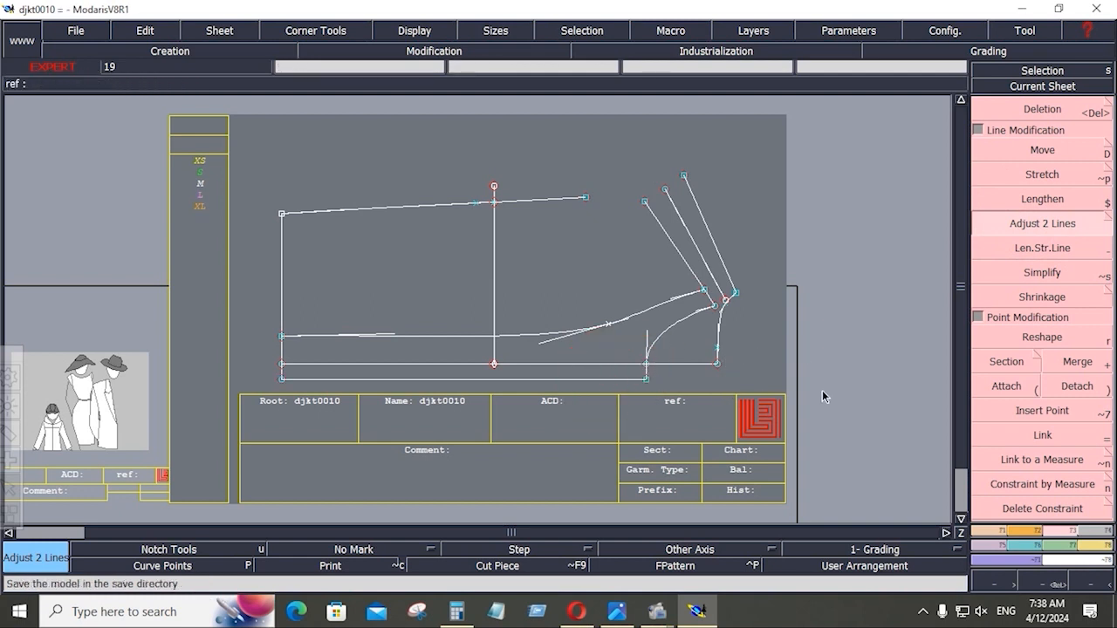
pyautogui.click(538, 410)
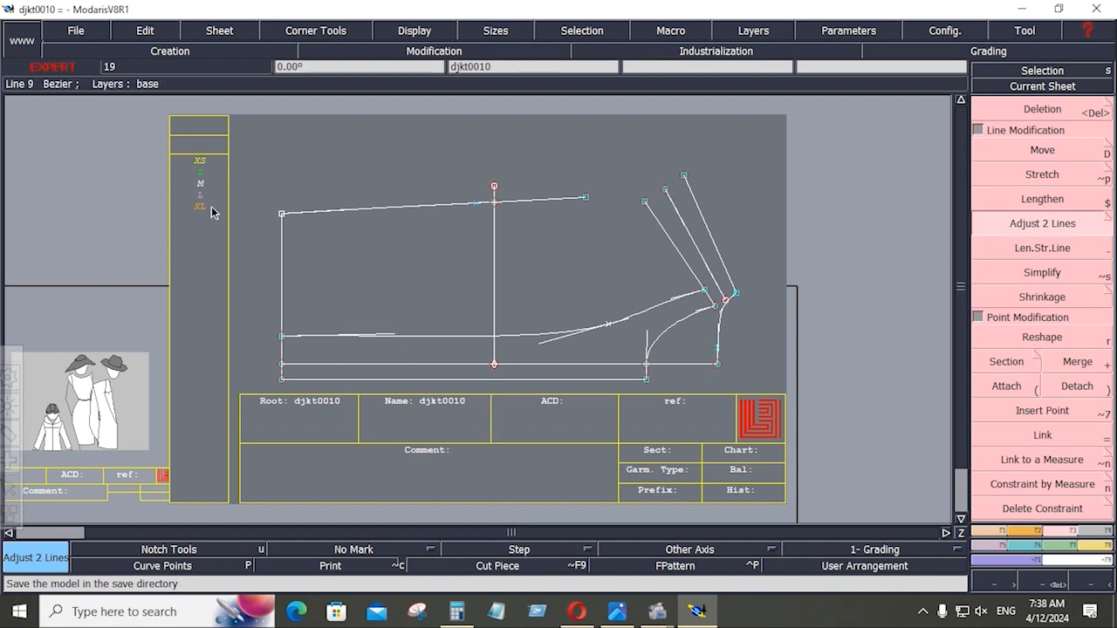
pyautogui.click(75, 30)
pyautogui.click(82, 100)
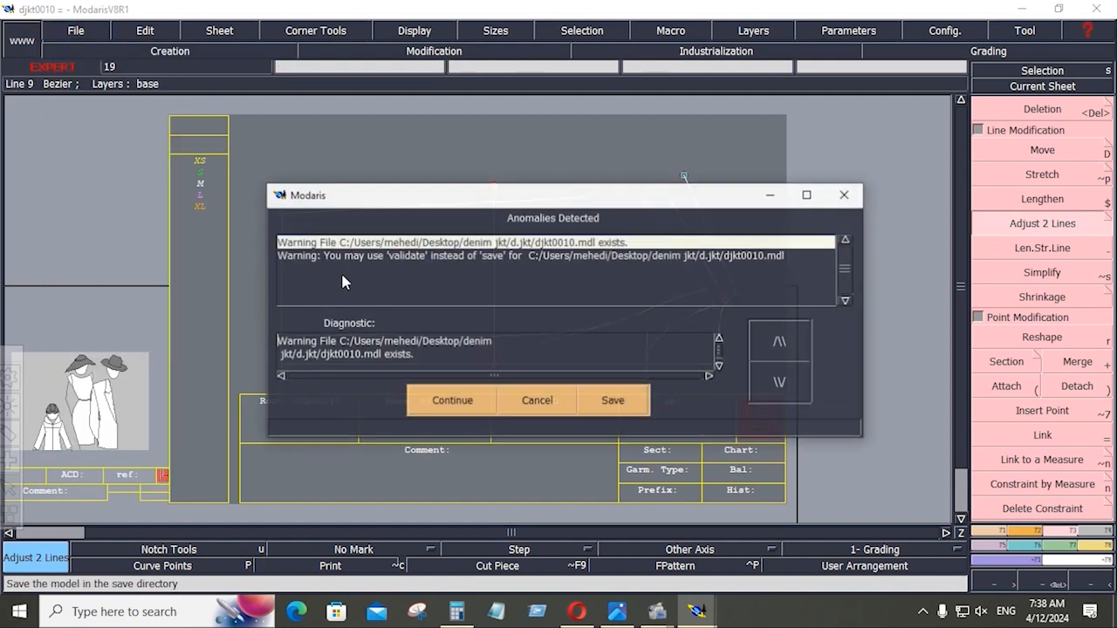
pyautogui.click(464, 400)
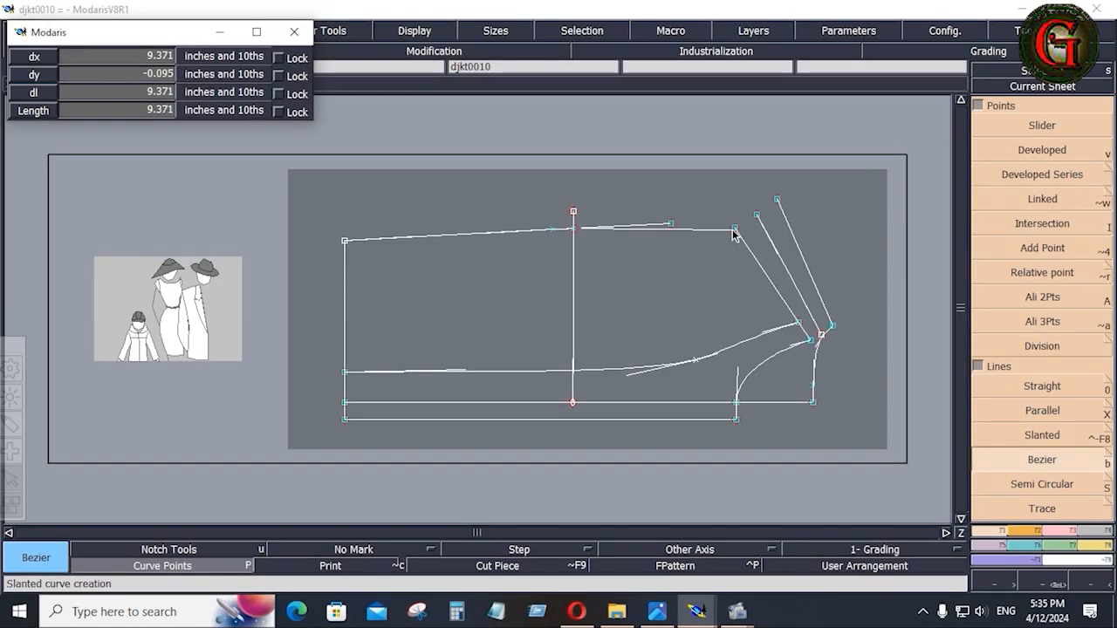
# - Draw Bezier lines from the upper line's vertical intersection: one to the leftmost slanted line's top, another through the middle one's top to the rightmost's
pyautogui.click(733, 232)
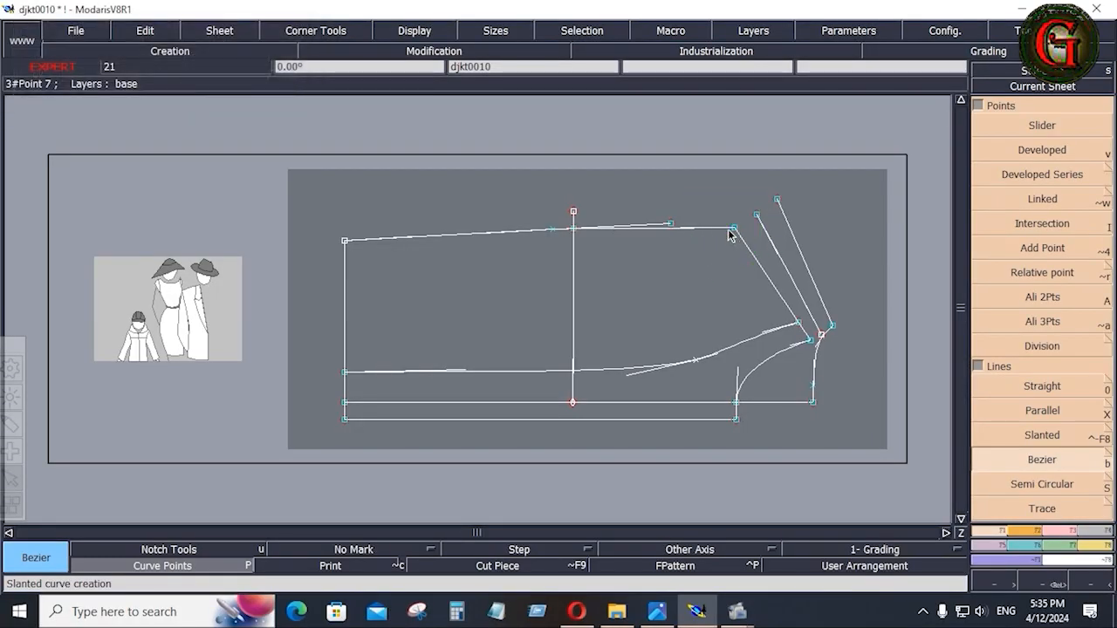
pyautogui.click(574, 230)
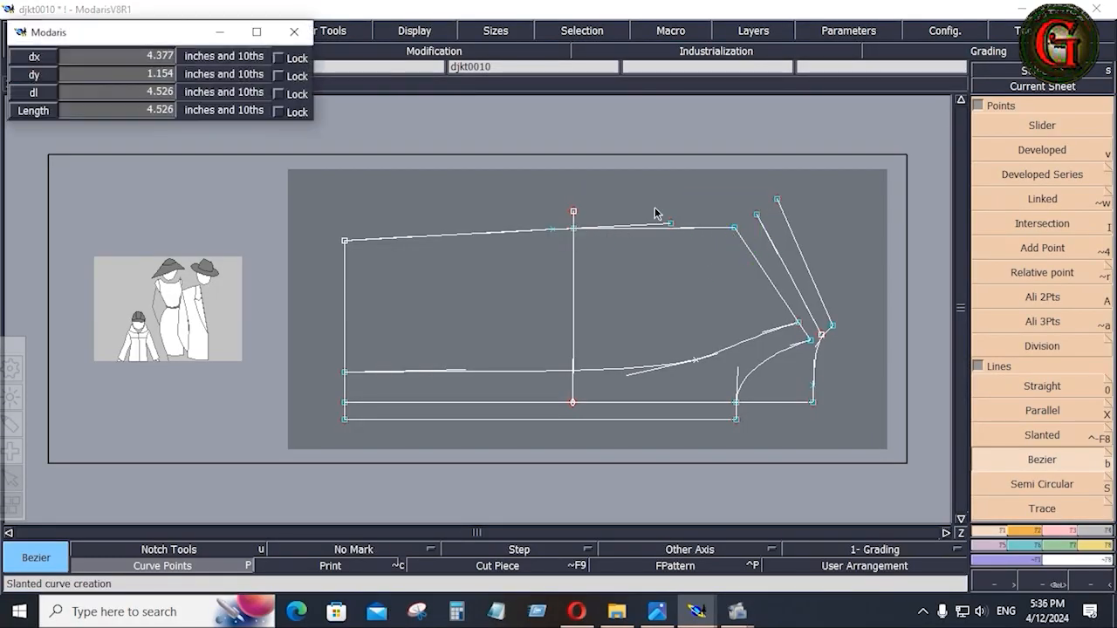
pyautogui.click(754, 212)
pyautogui.click(775, 201)
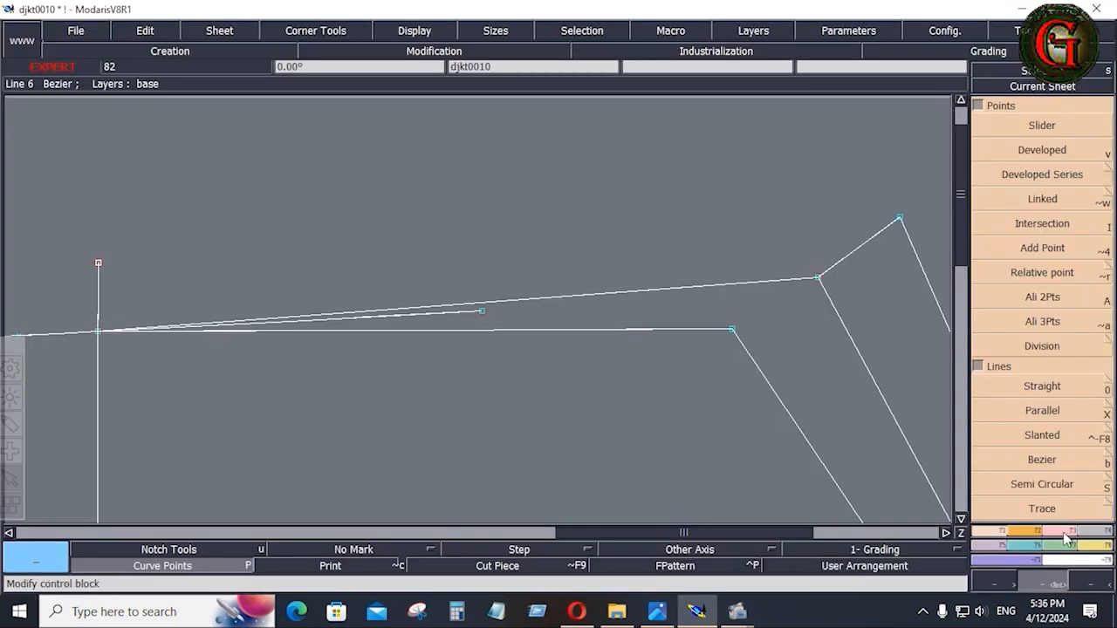
# - Reshape the line ending at the leftmost slanted line into a deep downward curve using its tangent handles
pyautogui.click(434, 51)
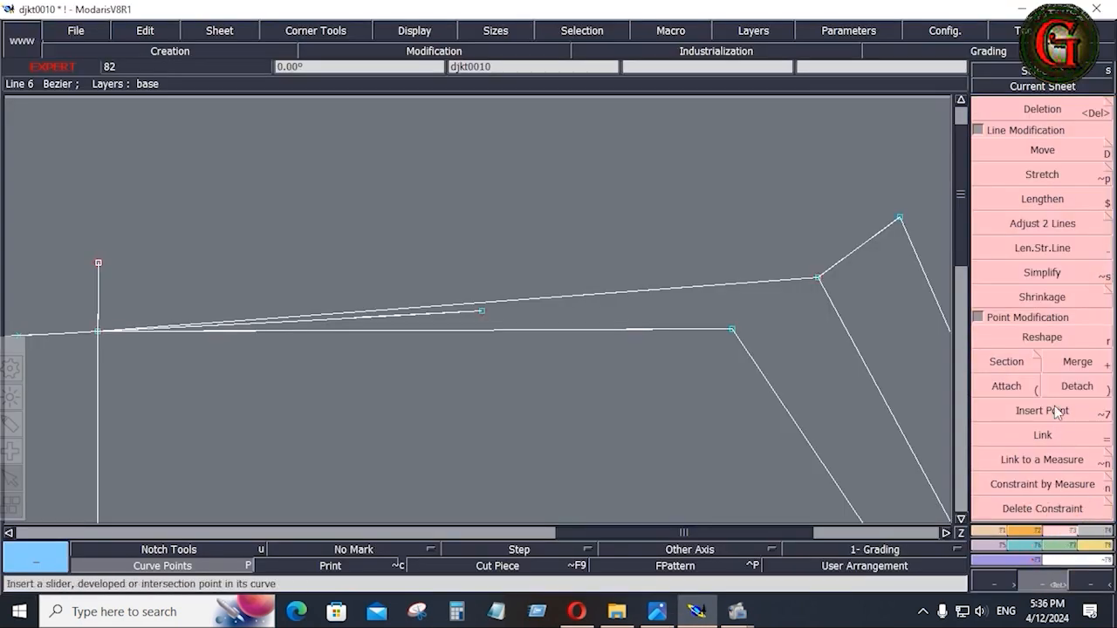
pyautogui.click(1042, 337)
pyautogui.click(236, 329)
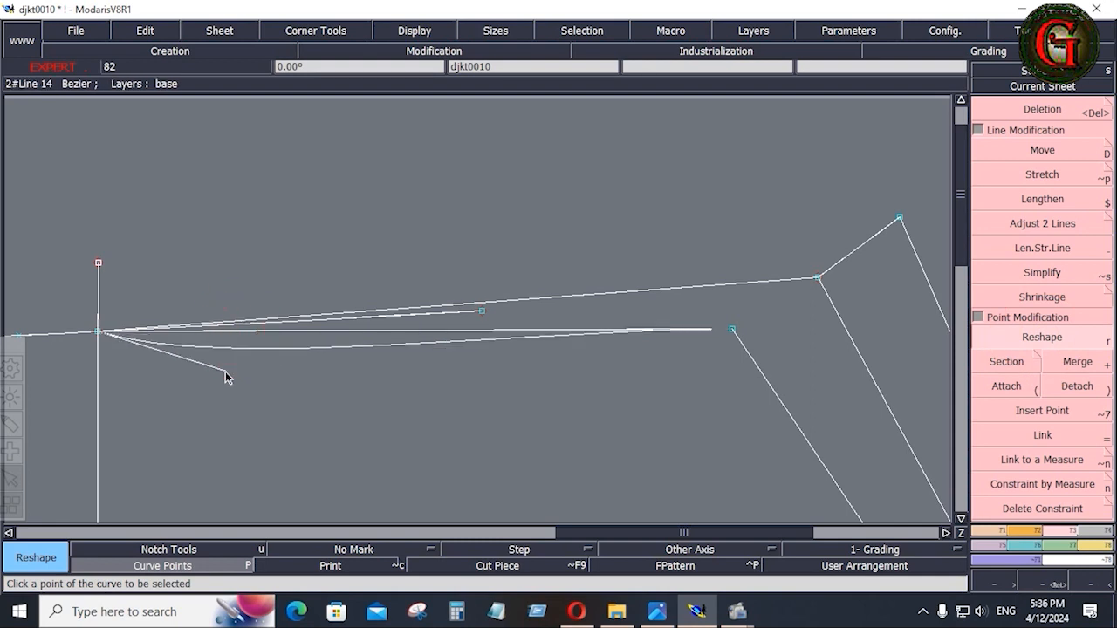
pyautogui.click(207, 429)
pyautogui.click(536, 333)
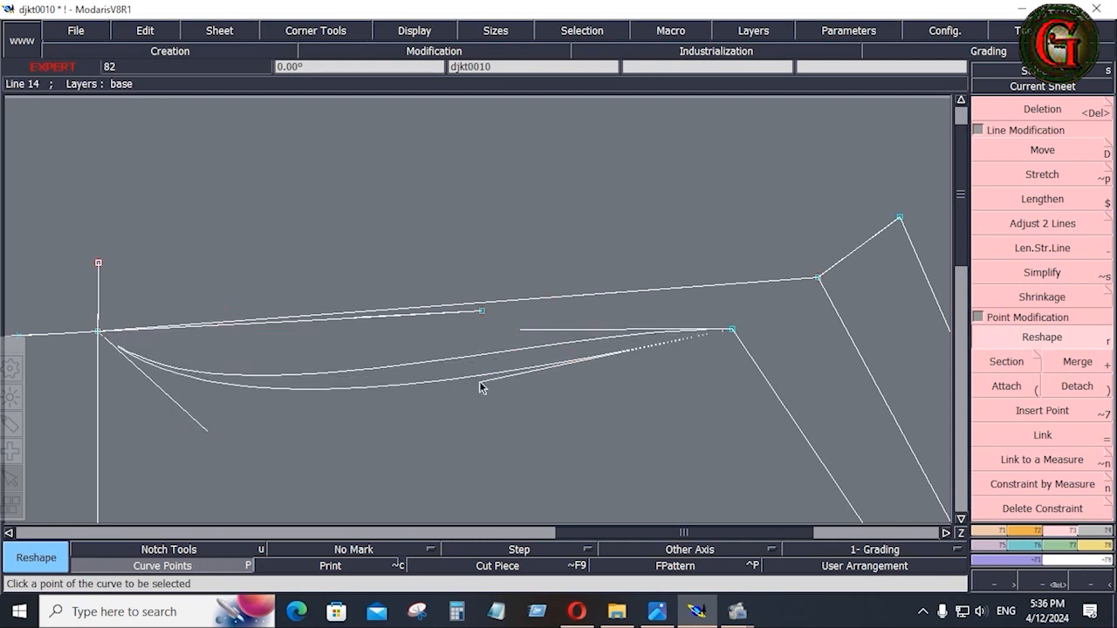
pyautogui.click(468, 429)
pyautogui.click(206, 433)
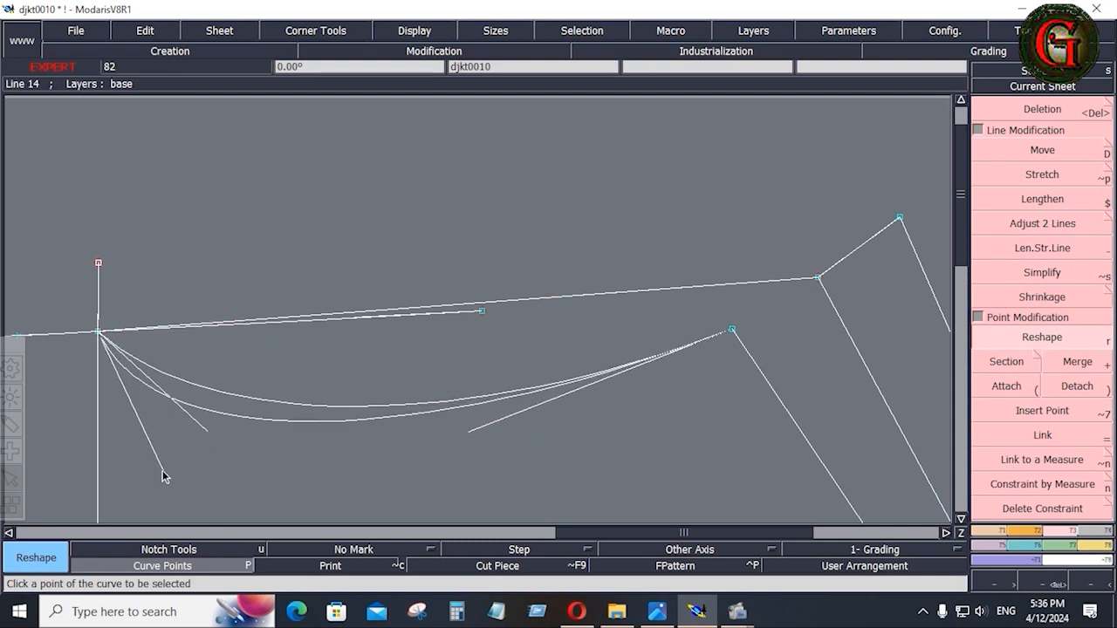
pyautogui.click(162, 470)
pyautogui.click(471, 431)
pyautogui.click(468, 499)
pyautogui.click(162, 469)
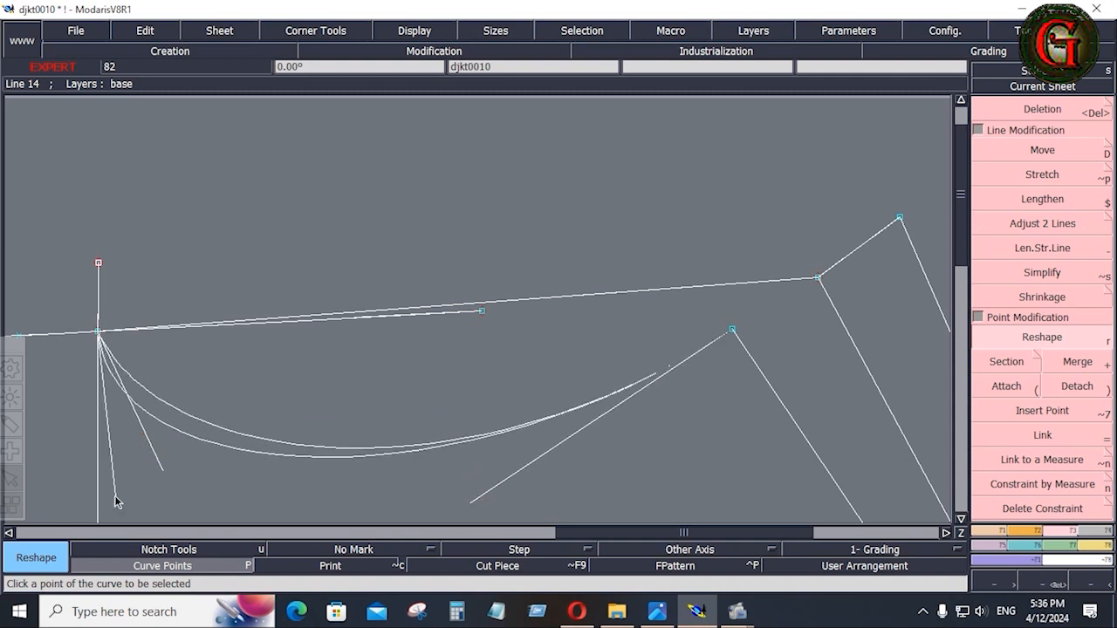
pyautogui.click(168, 493)
# - Reshape the upper three-point line into a smooth downward curve running just above the lower one
pyautogui.click(331, 315)
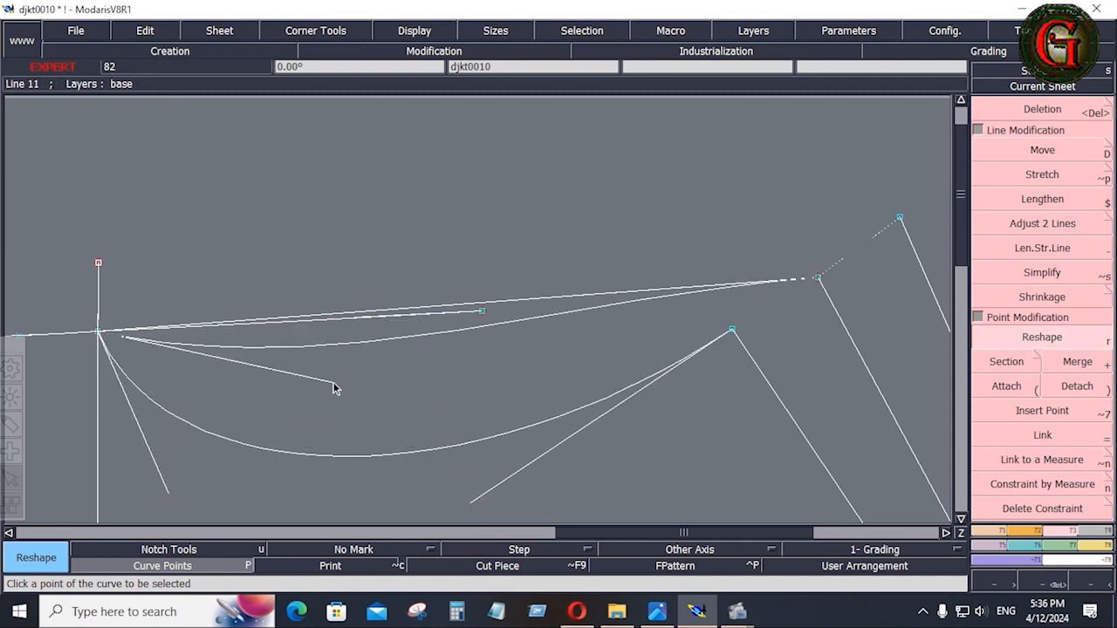
pyautogui.click(333, 382)
pyautogui.click(579, 301)
pyautogui.click(580, 394)
pyautogui.click(334, 382)
pyautogui.click(193, 500)
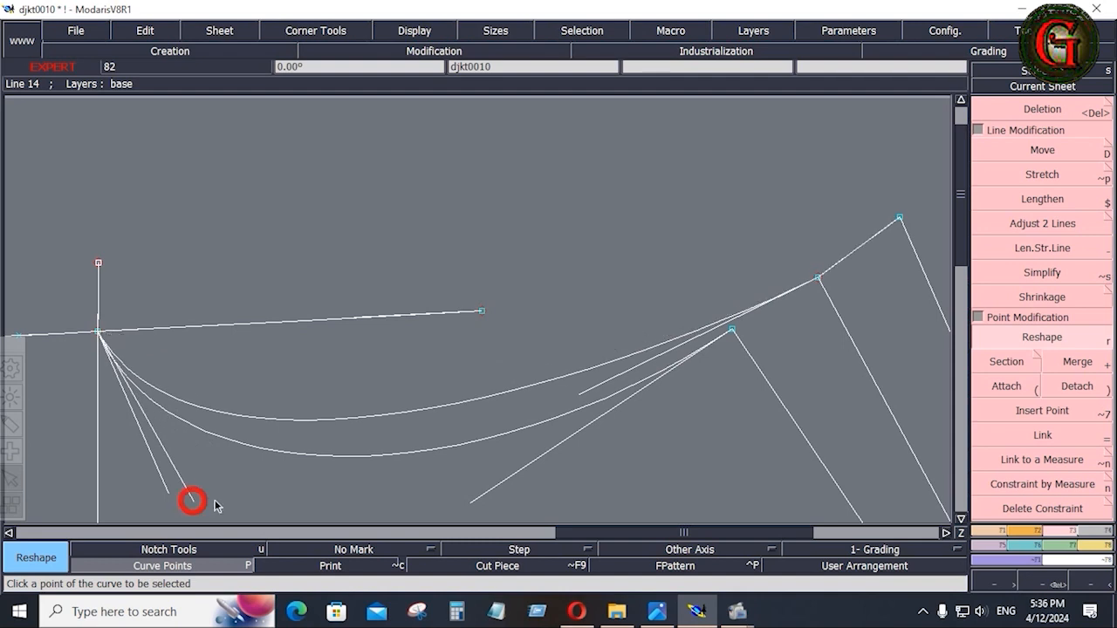
pyautogui.click(579, 393)
pyautogui.click(589, 408)
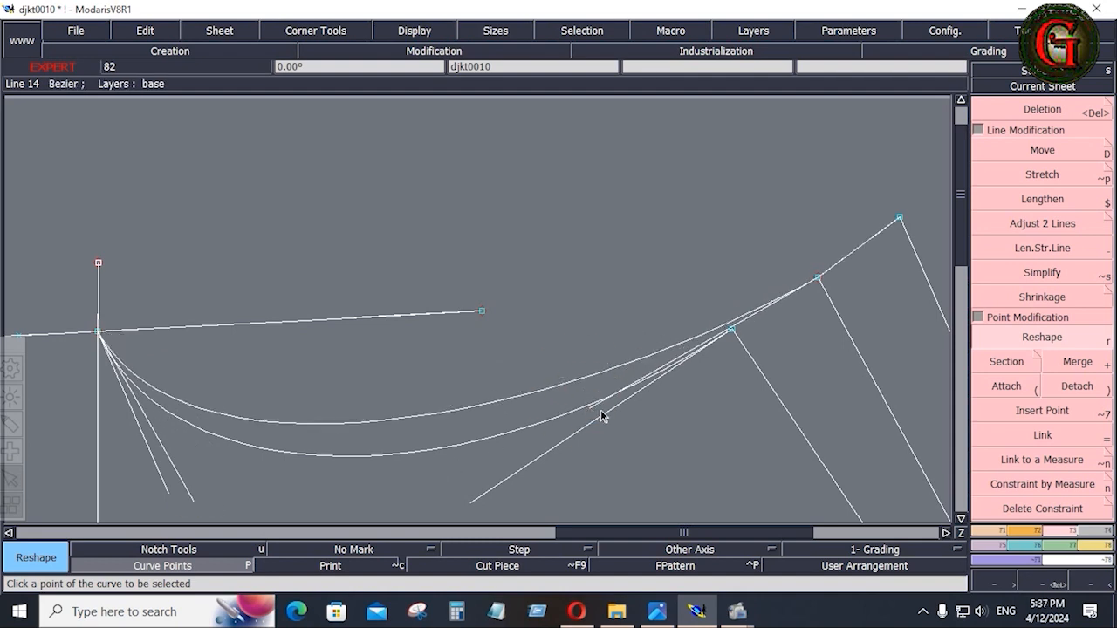
# - Add a dynamic length measure named 1 along the lower curve, from the leftmost slanted line's top to the vertical line
pyautogui.click(1099, 547)
pyautogui.click(1089, 237)
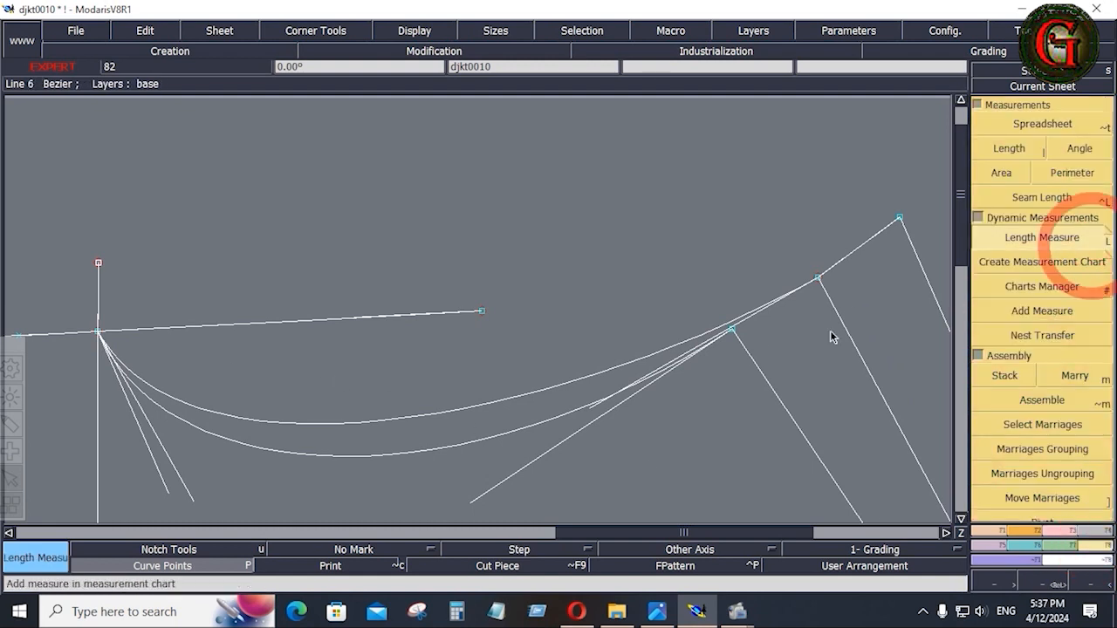
pyautogui.click(733, 330)
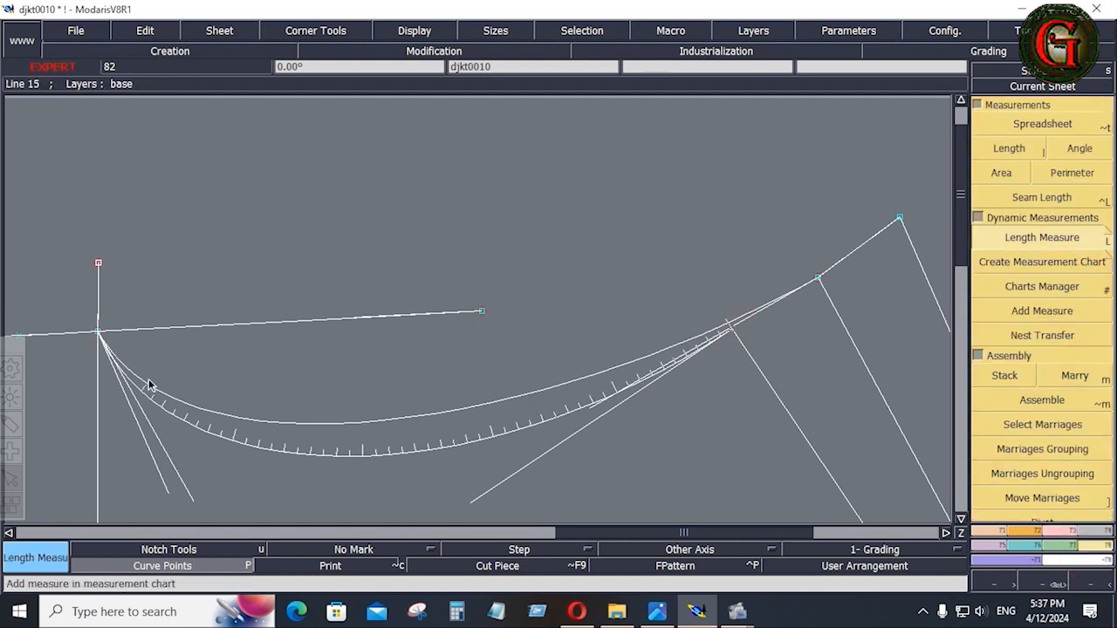
pyautogui.click(98, 330)
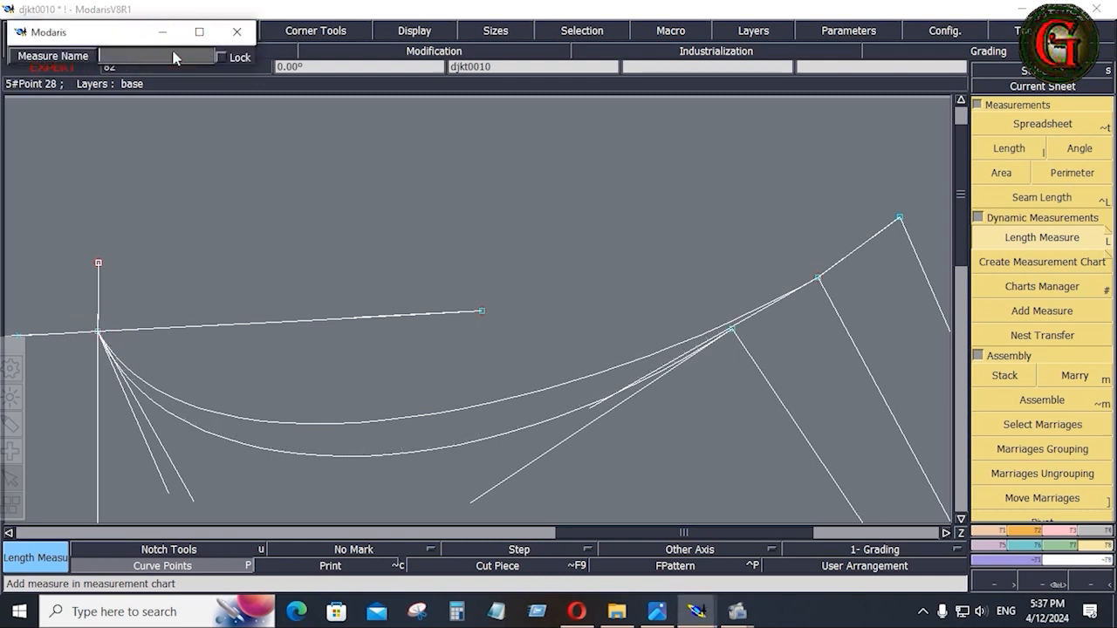
pyautogui.write('1')
pyautogui.press('Return')
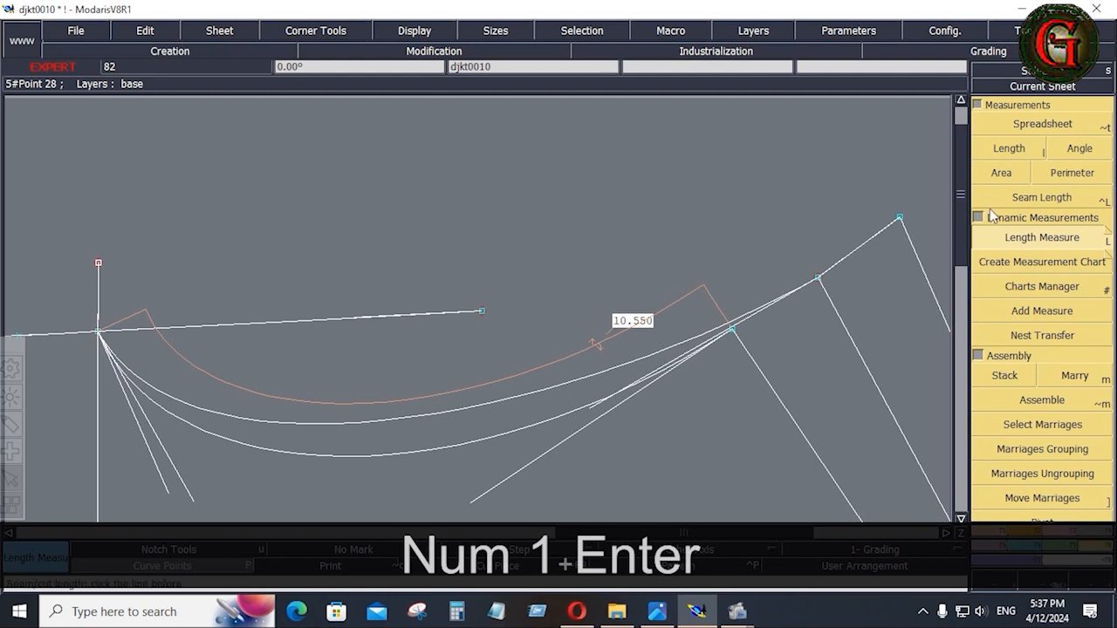
# - Turn off naming of result measures and add a dynamic length measure along the upper curve, from the rightmost slanted line's top to the vertical line
pyautogui.click(1091, 238)
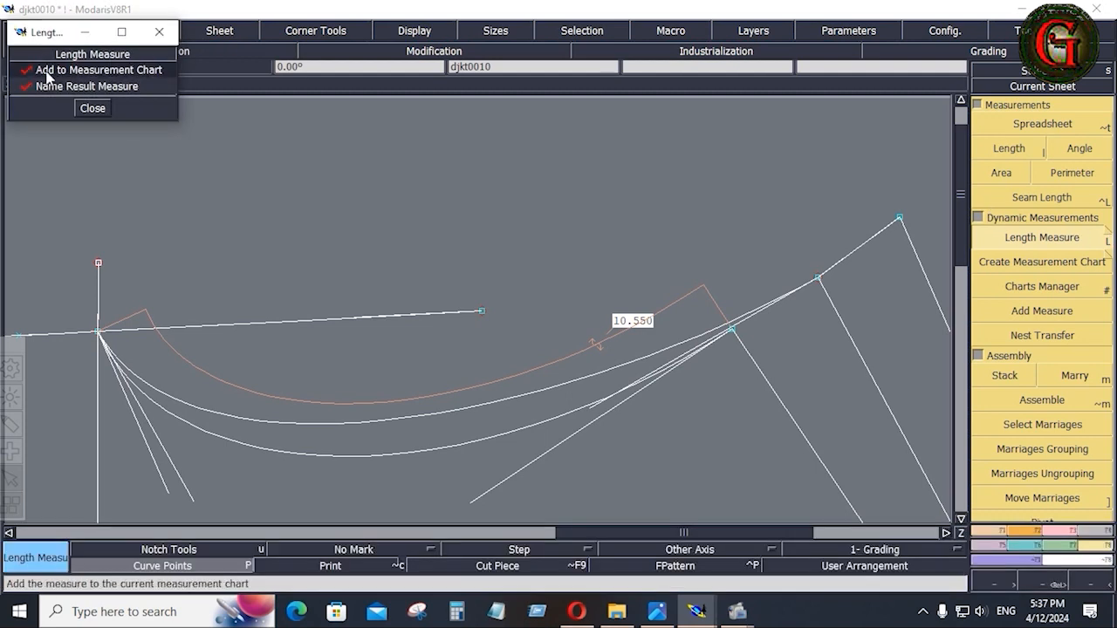
pyautogui.click(26, 87)
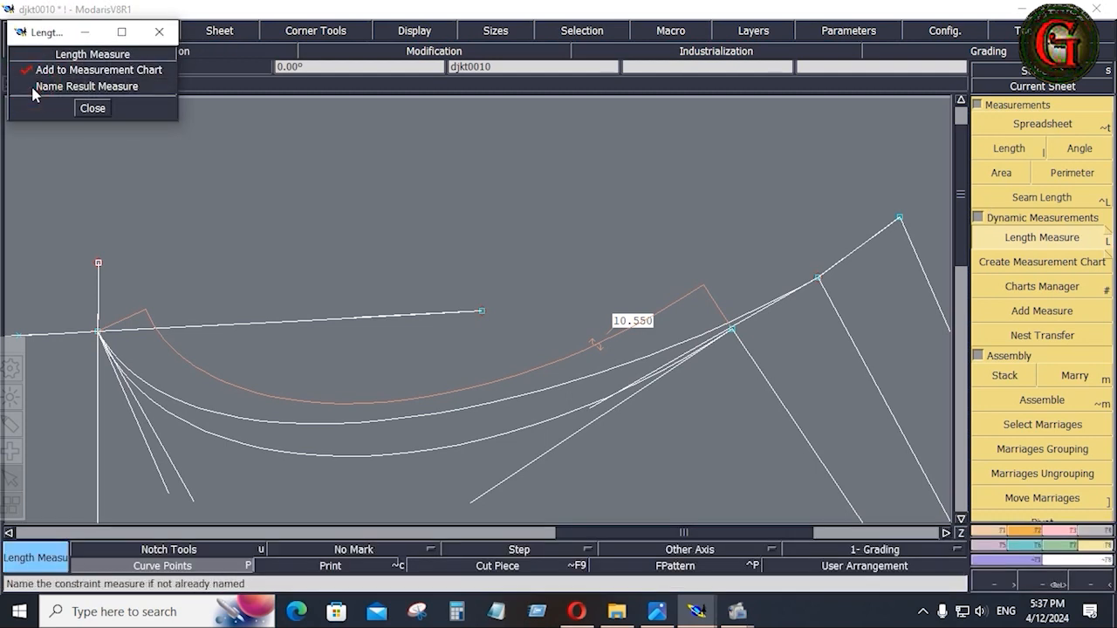
pyautogui.click(92, 109)
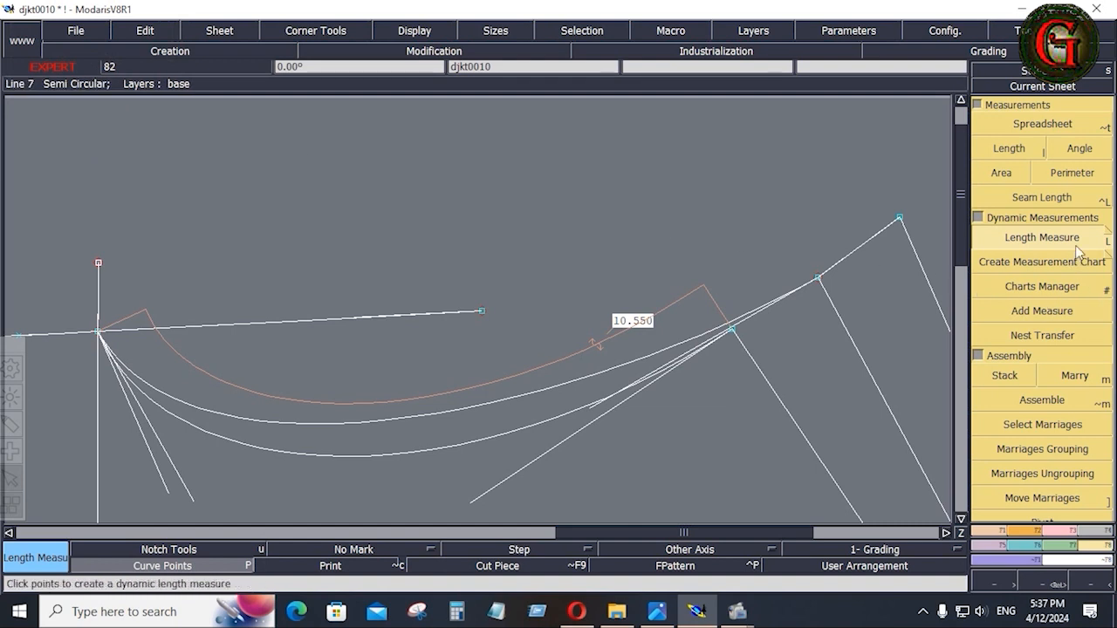
pyautogui.click(899, 218)
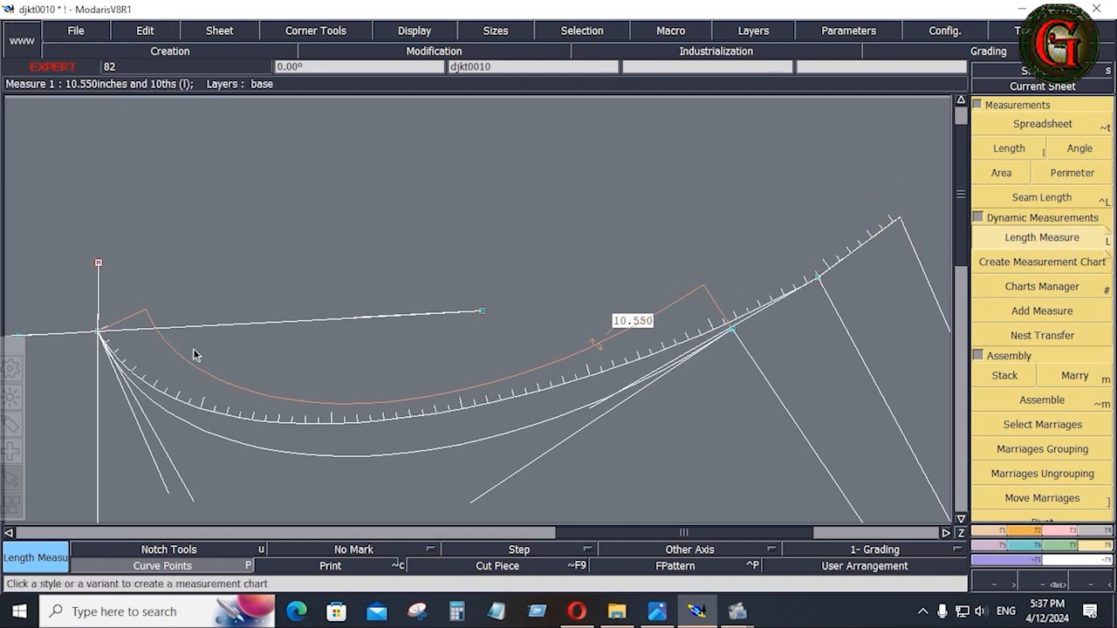
pyautogui.click(100, 331)
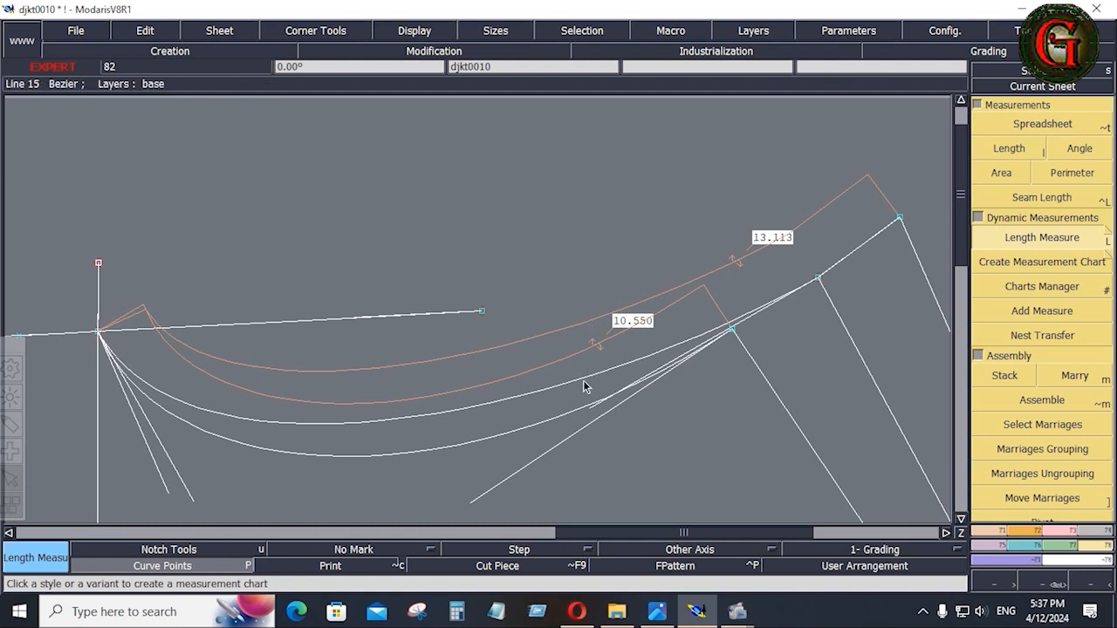
# - Add the two curve lengths, 10.55 and 13.113, in Calculator
pyautogui.click(457, 610)
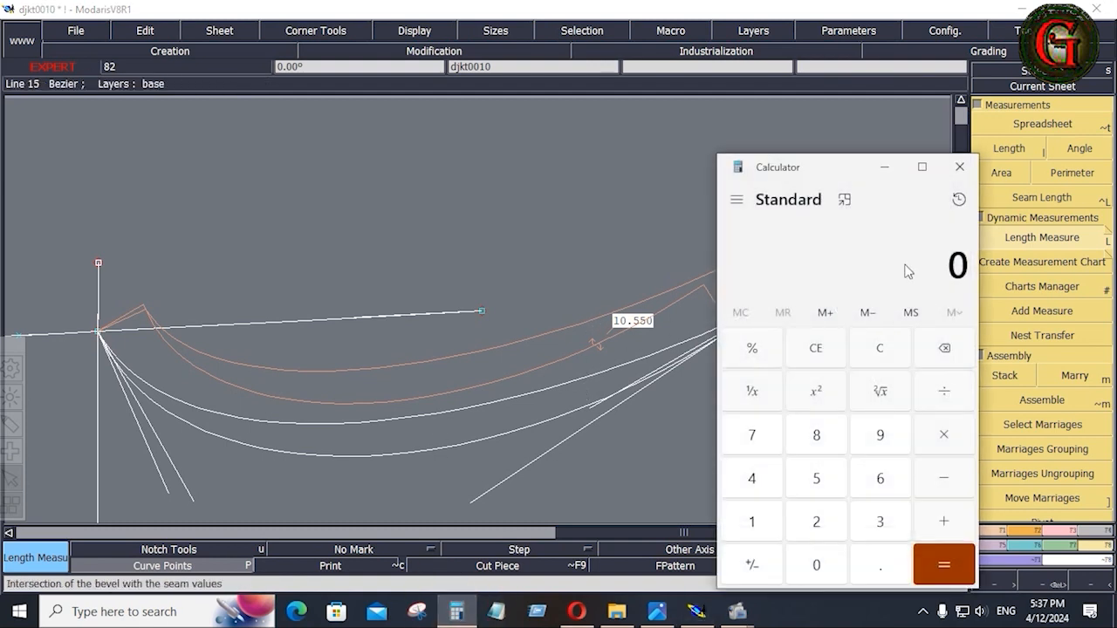
pyautogui.moveTo(854, 179); pyautogui.dragTo(360, 178)
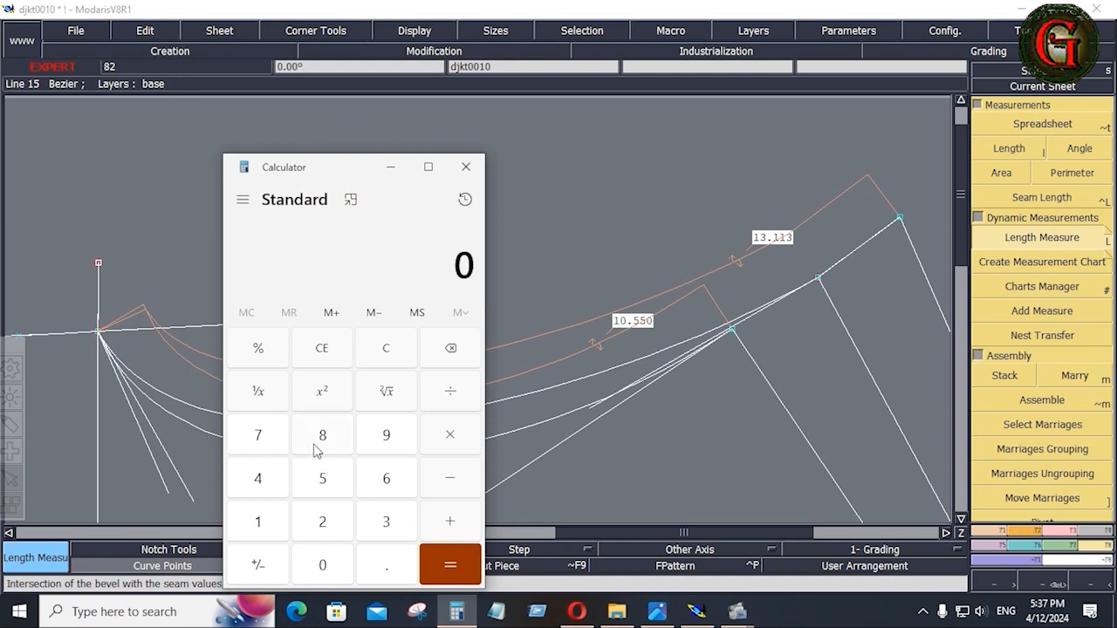
pyautogui.click(255, 521)
pyautogui.click(323, 564)
pyautogui.click(386, 567)
pyautogui.doubleClick(326, 479)
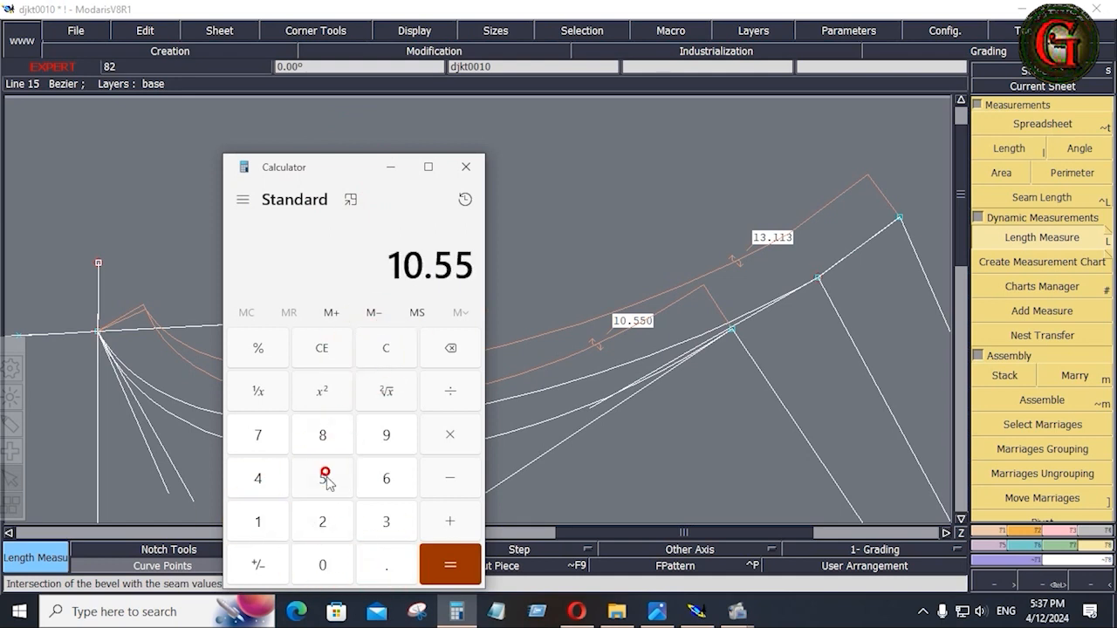
pyautogui.click(323, 566)
pyautogui.click(445, 522)
pyautogui.click(262, 523)
pyautogui.click(386, 522)
pyautogui.click(387, 565)
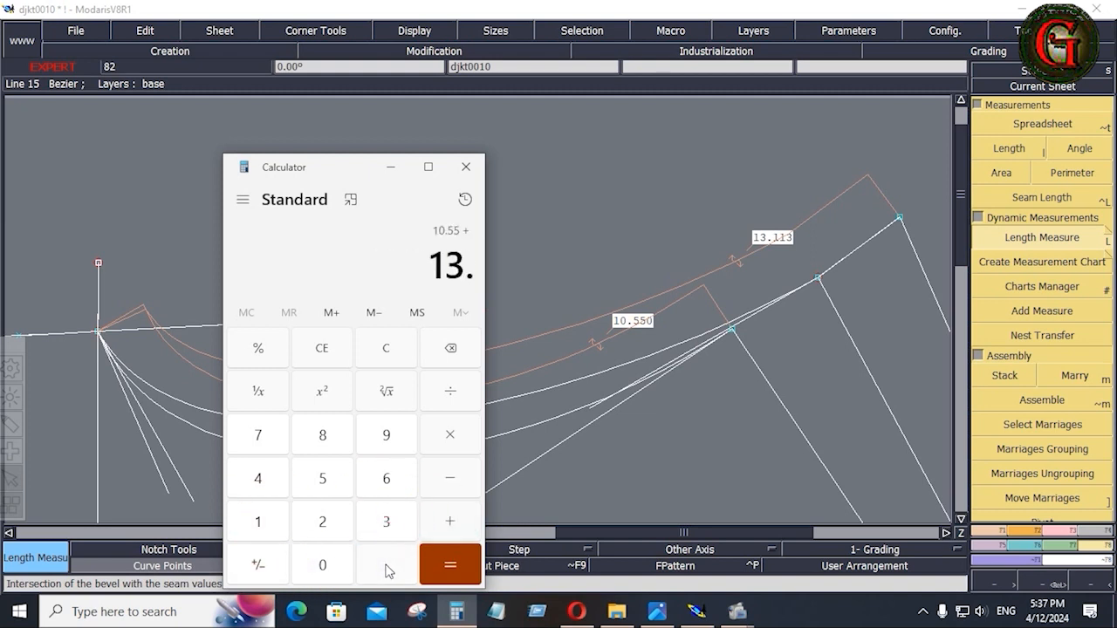
pyautogui.click(257, 521)
pyautogui.click(258, 522)
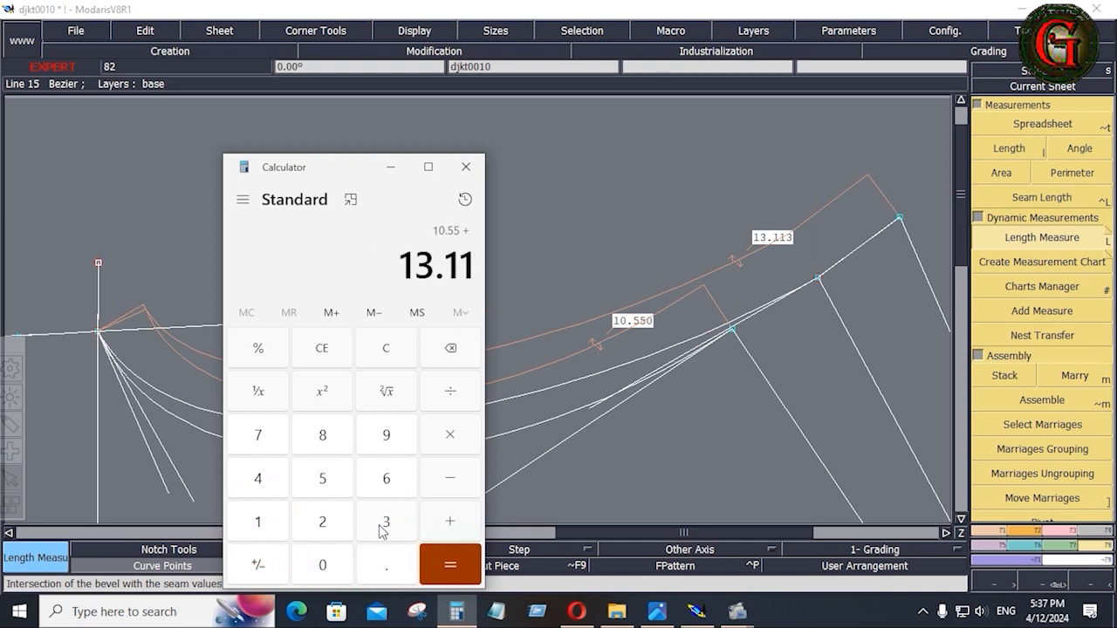
pyautogui.click(384, 522)
pyautogui.click(440, 565)
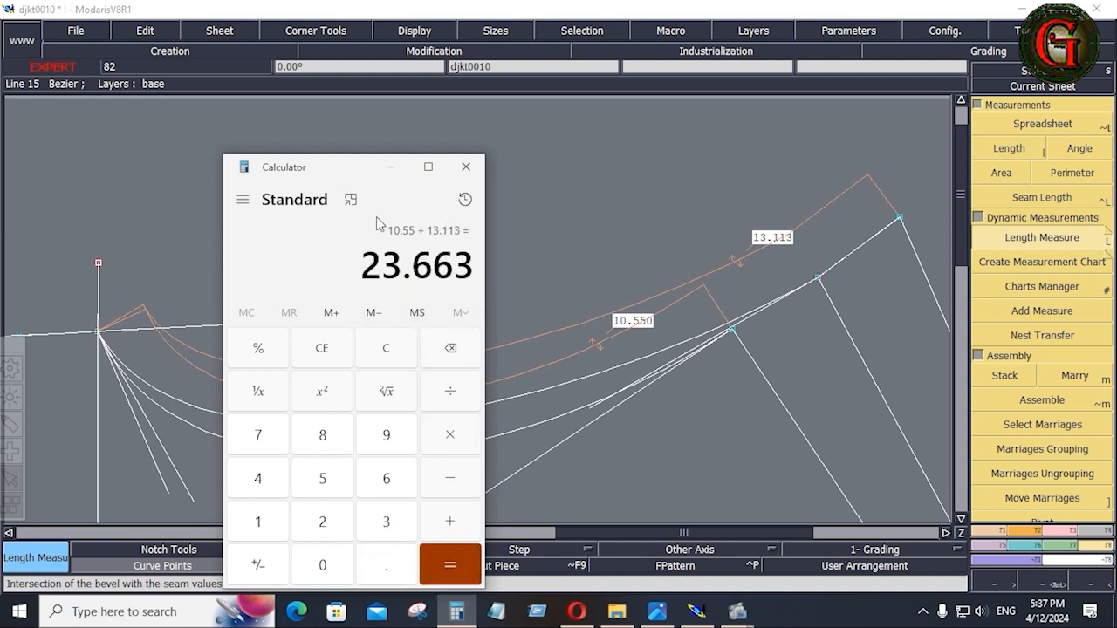
pyautogui.click(391, 168)
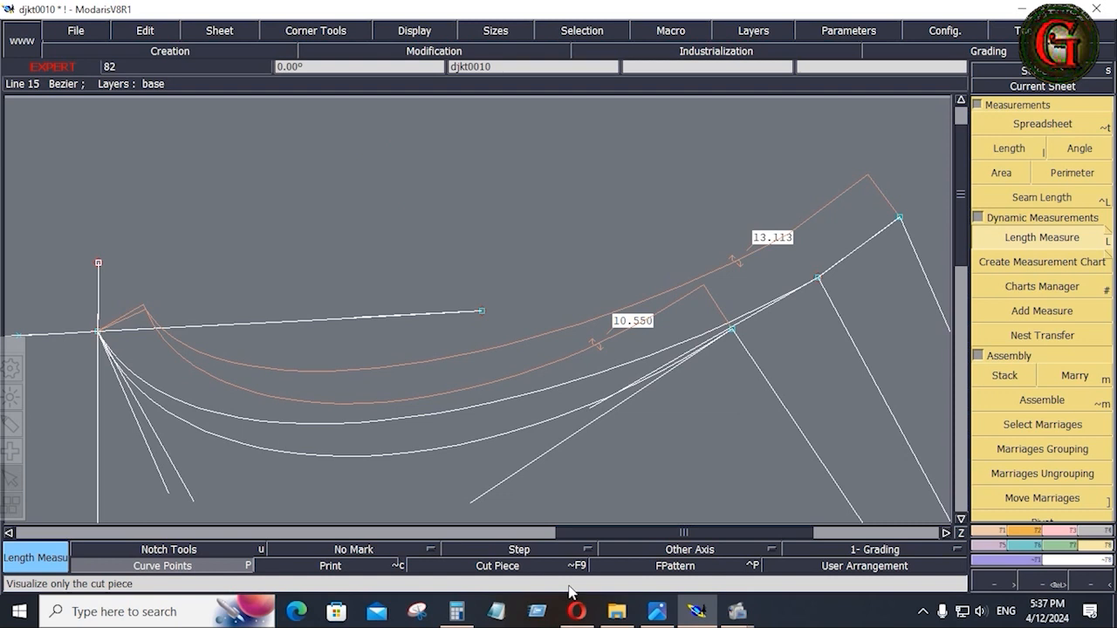
# - Look up the required armhole circumference in SHEET-01.JPG and compare it with the calculated sum of the curve lengths in Modaris
pyautogui.click(651, 616)
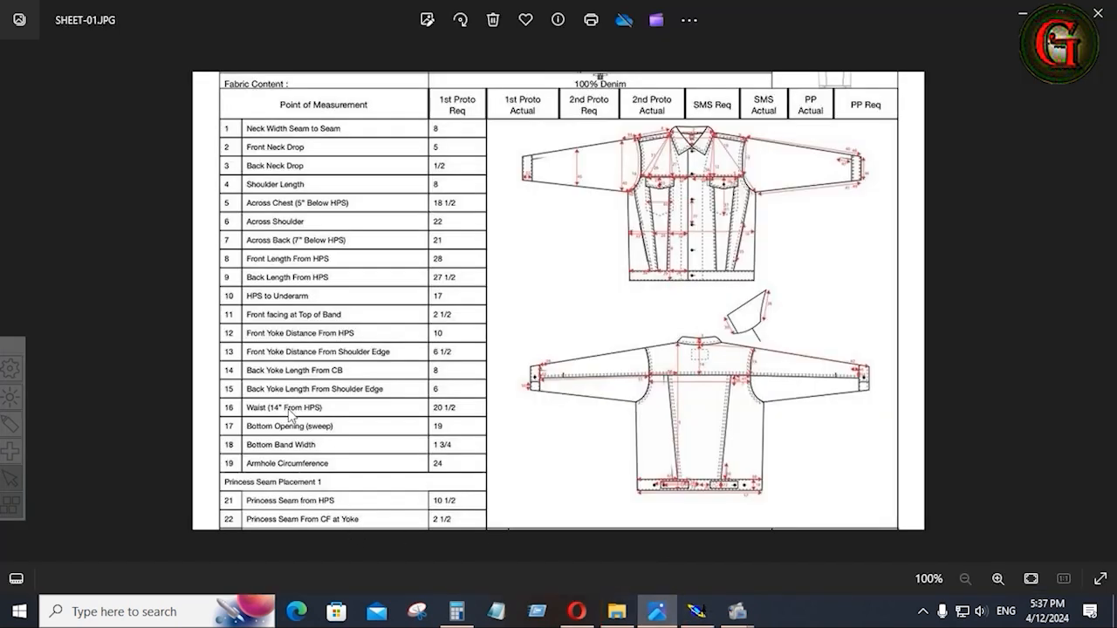
pyautogui.scroll(2, 290, 415)
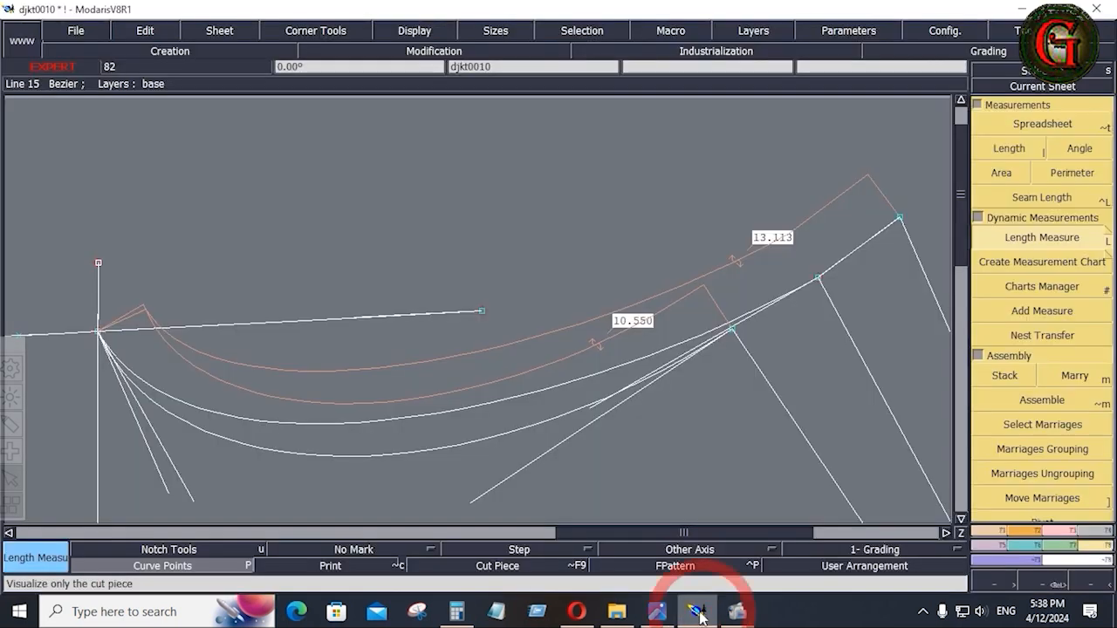
pyautogui.click(696, 611)
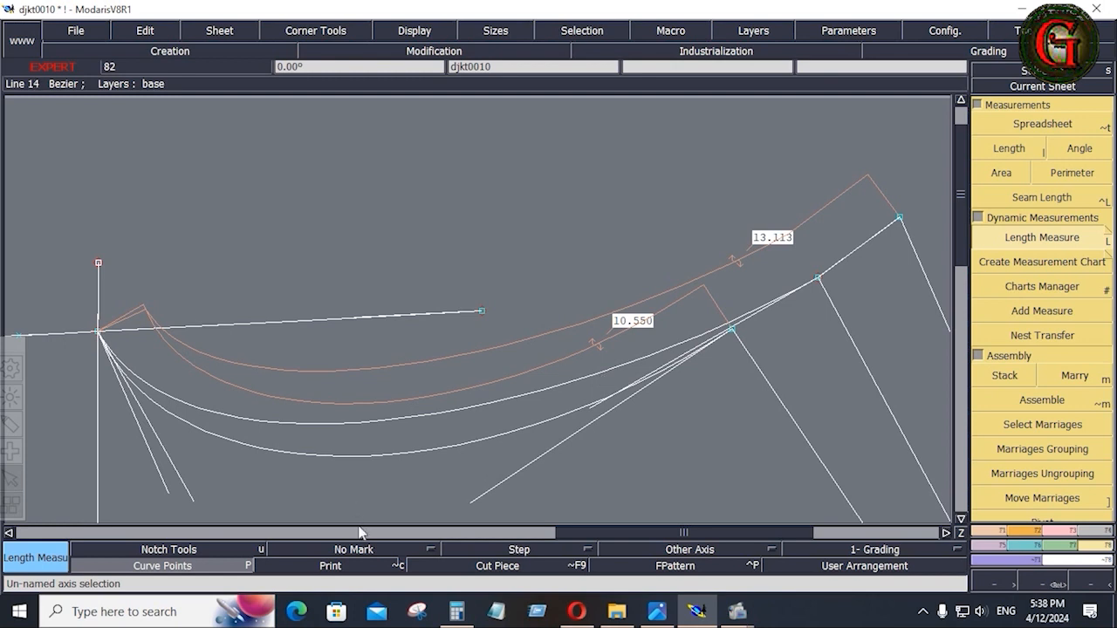
pyautogui.click(456, 610)
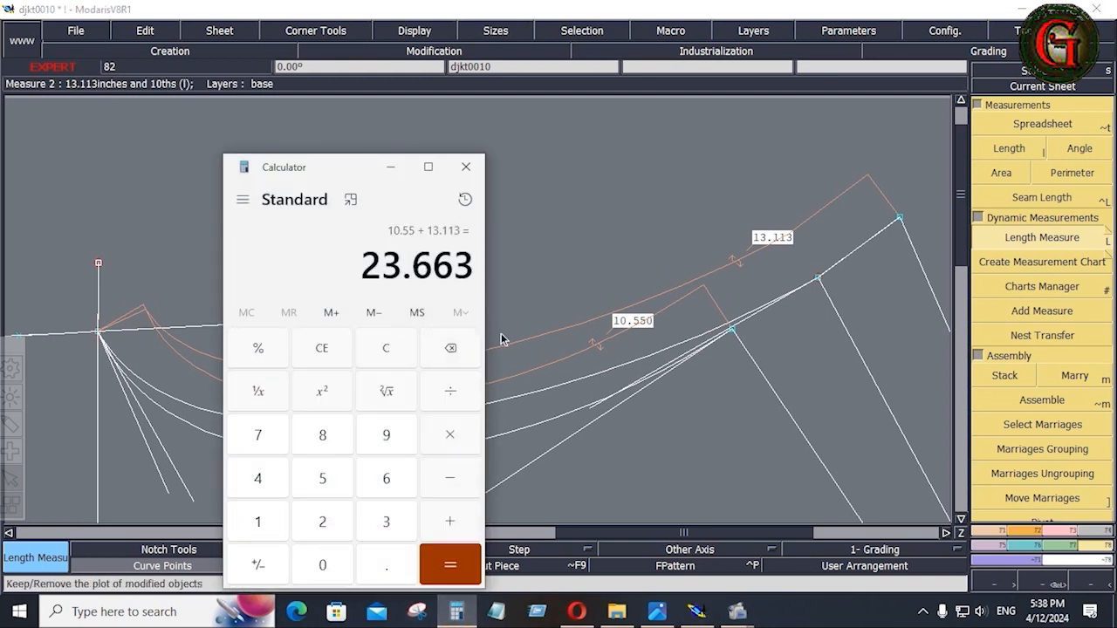
pyautogui.click(390, 172)
# - Reshape both curves deeper with their end tangent handles, to about 13.385 inches for the upper and 10.728 inches for the lower
pyautogui.click(1066, 532)
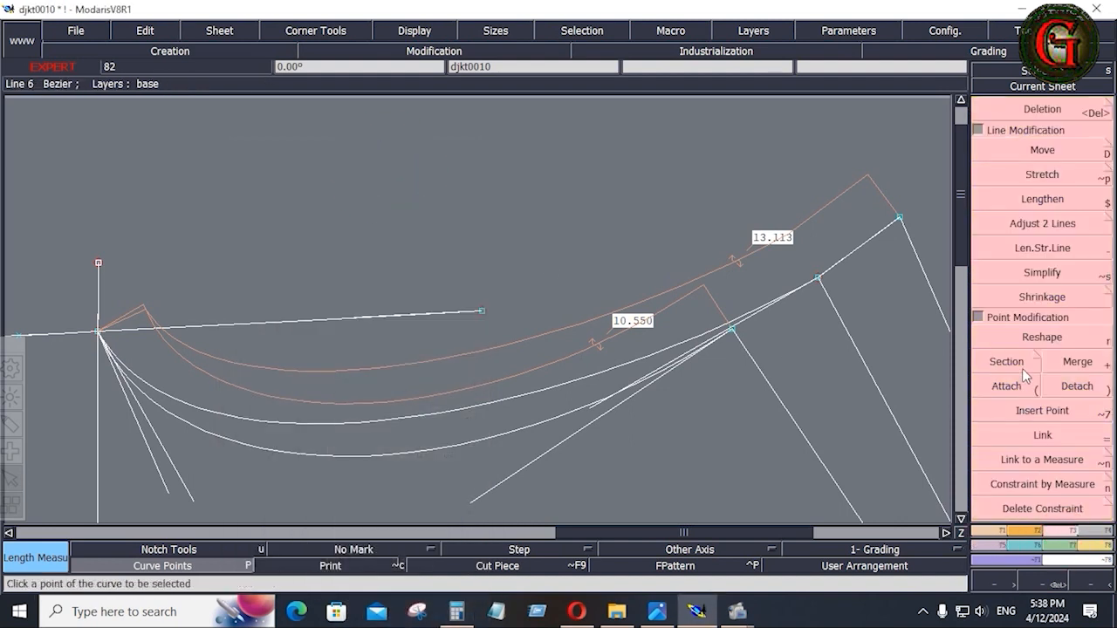
pyautogui.click(1036, 339)
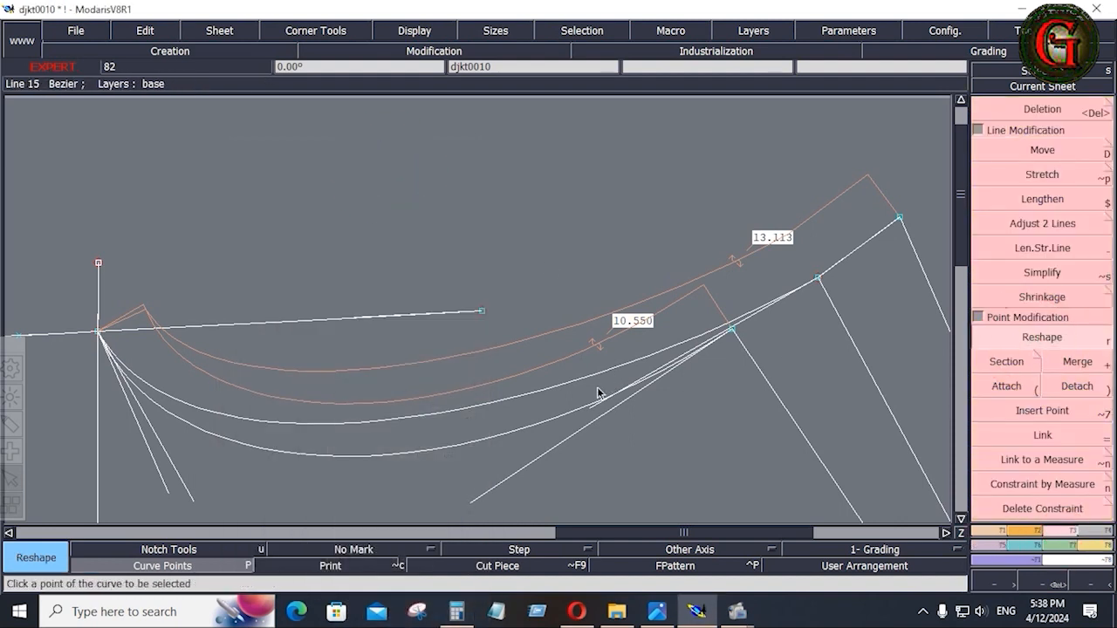
pyautogui.click(591, 408)
pyautogui.click(472, 457)
pyautogui.click(471, 503)
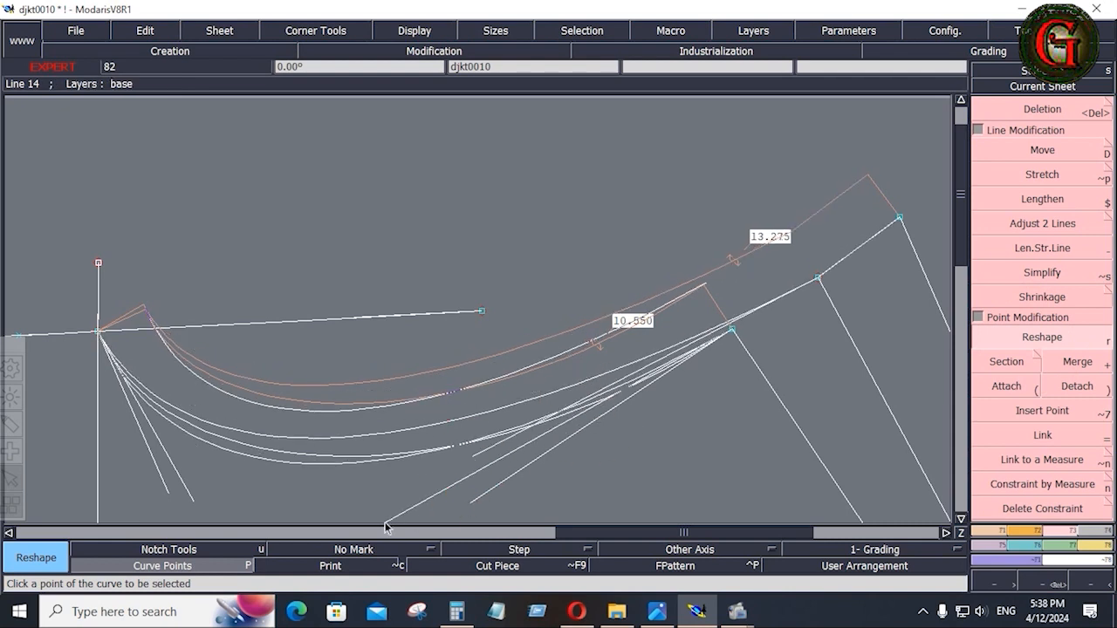
pyautogui.click(960, 517)
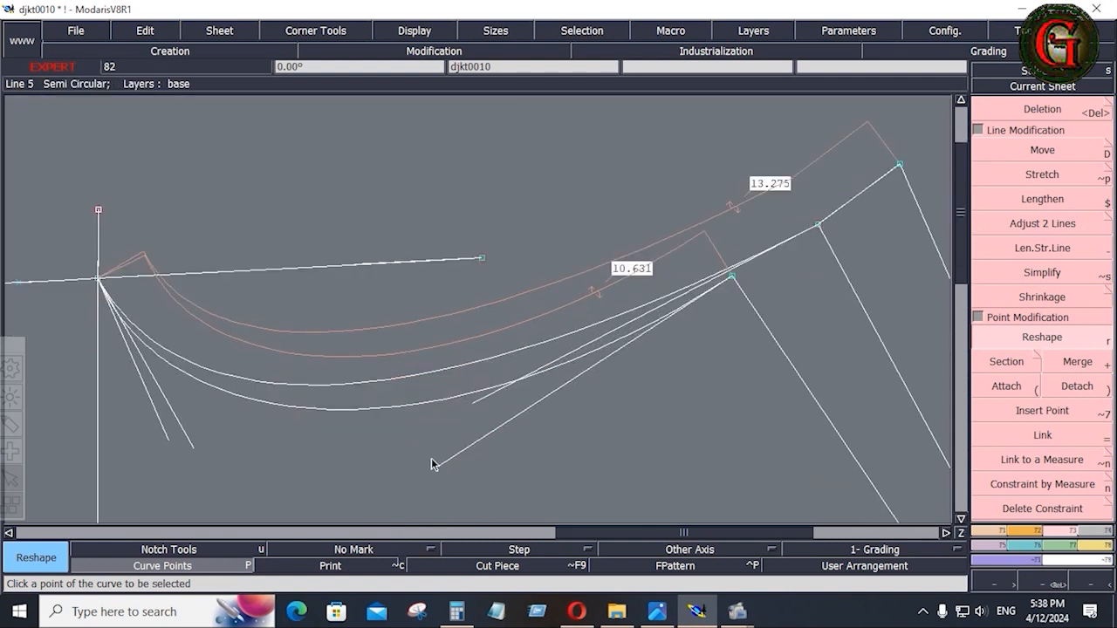
pyautogui.click(403, 489)
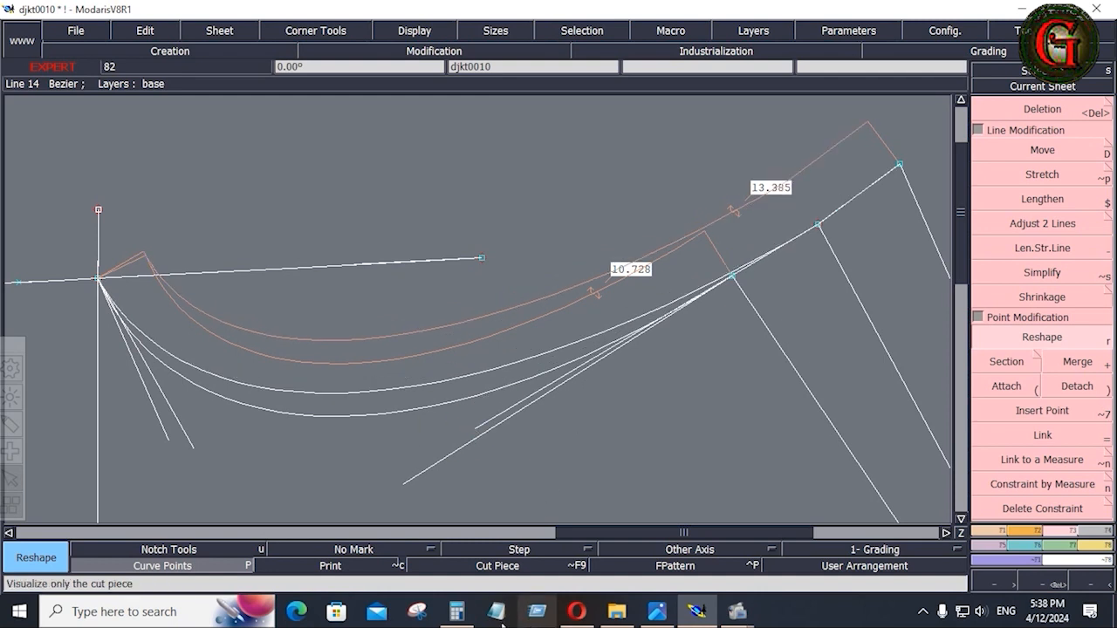
# - Add the reshaped curve lengths, 13.385 and 10.728, in Calculator
pyautogui.click(457, 611)
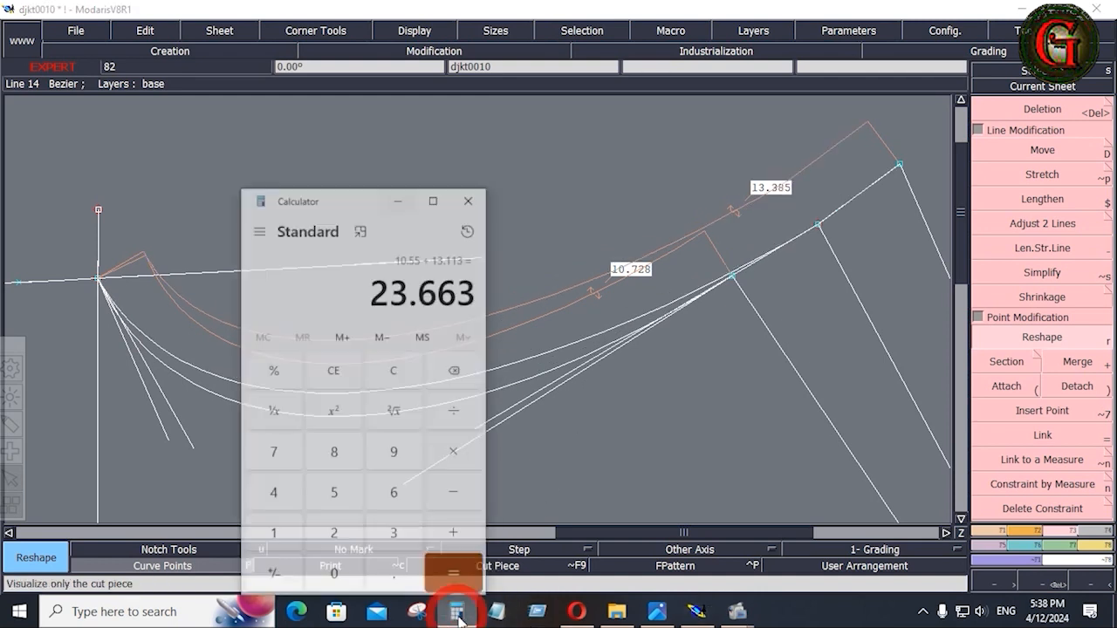
pyautogui.write('13.')
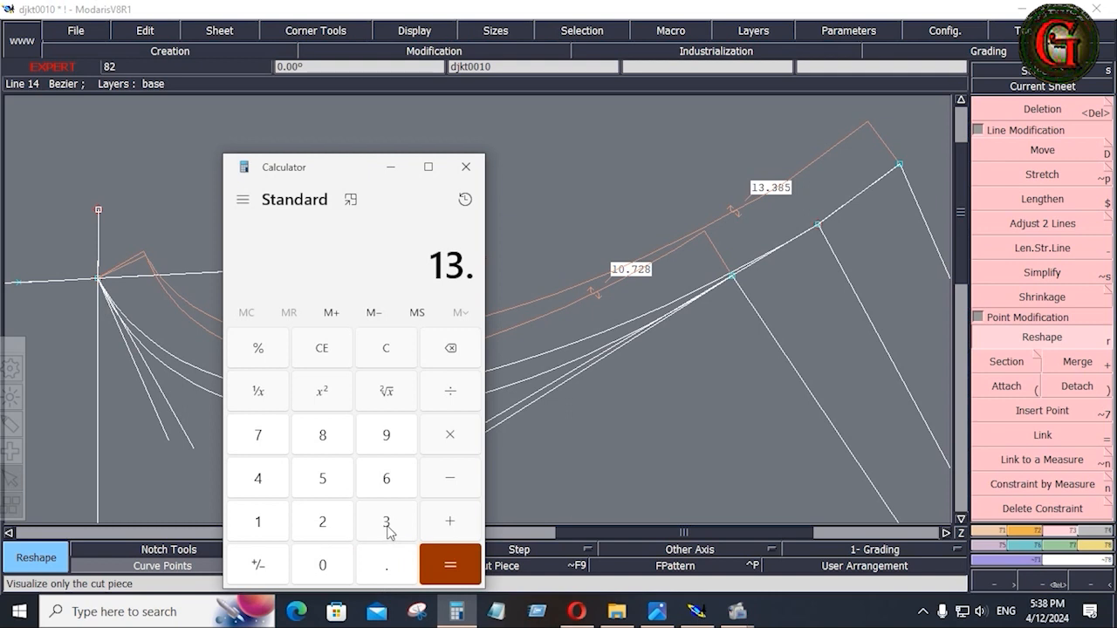
pyautogui.click(388, 523)
pyautogui.click(322, 434)
pyautogui.click(322, 478)
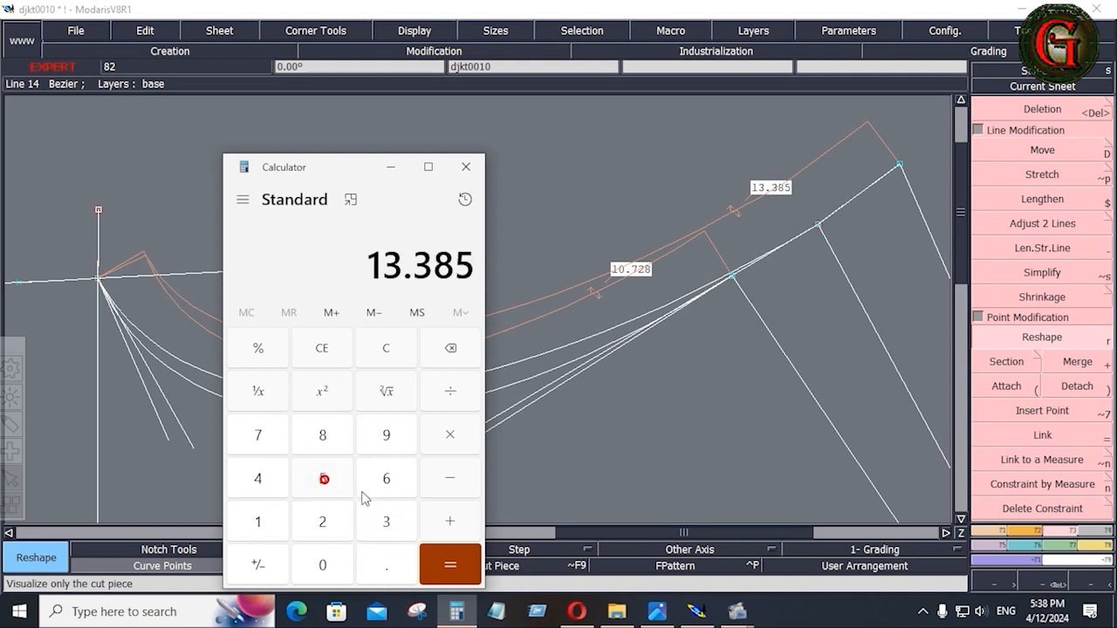
pyautogui.click(455, 532)
pyautogui.click(262, 527)
pyautogui.click(322, 565)
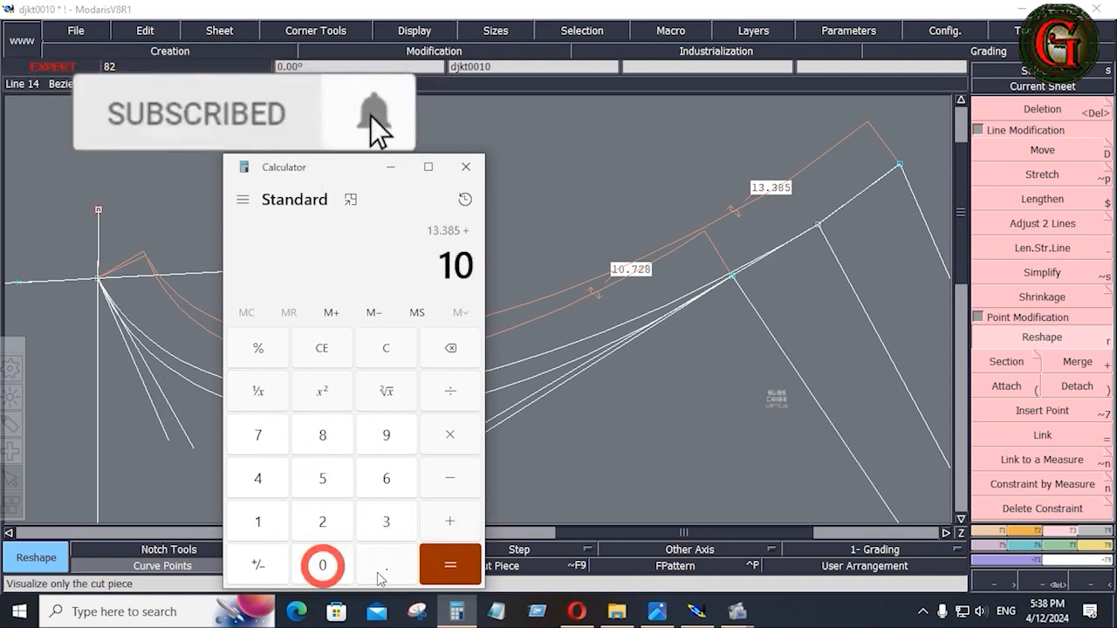
pyautogui.click(387, 565)
pyautogui.click(259, 435)
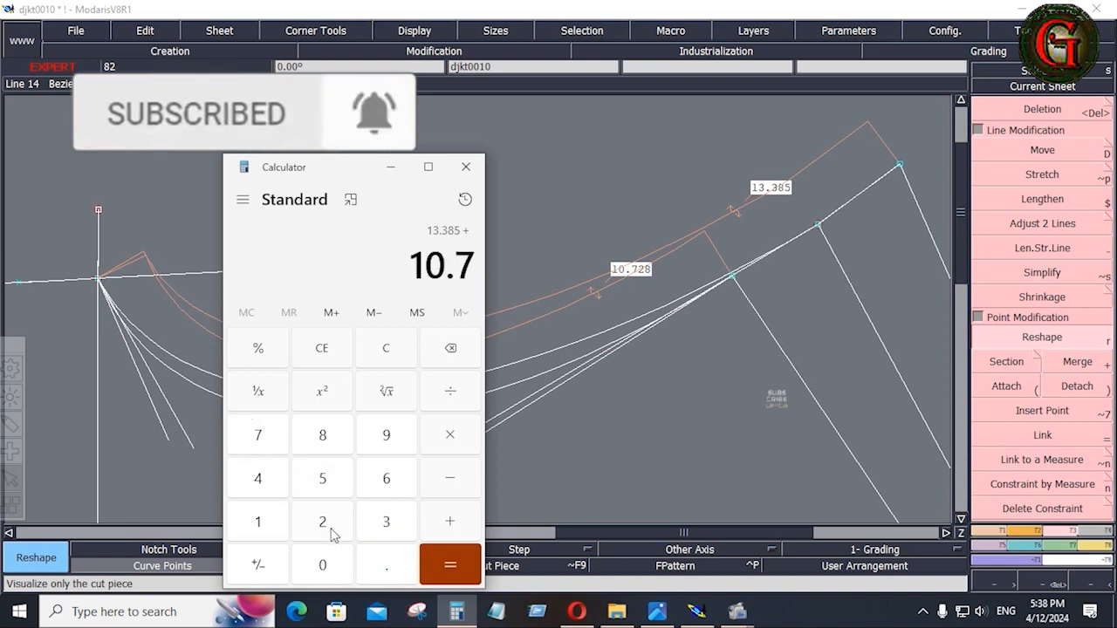
pyautogui.click(322, 522)
pyautogui.click(322, 435)
pyautogui.click(452, 575)
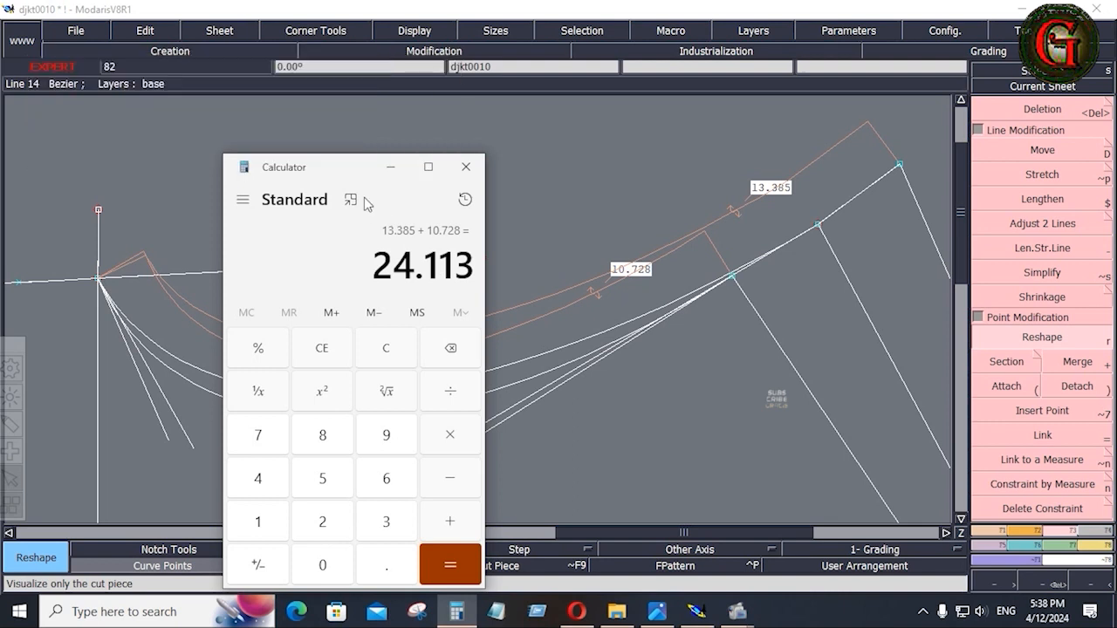
pyautogui.moveTo(354, 168); pyautogui.dragTo(240, 467)
# - Flatten the lower curve slightly with its end tangent handle, to a length of about 10.68 inches
pyautogui.click(1035, 345)
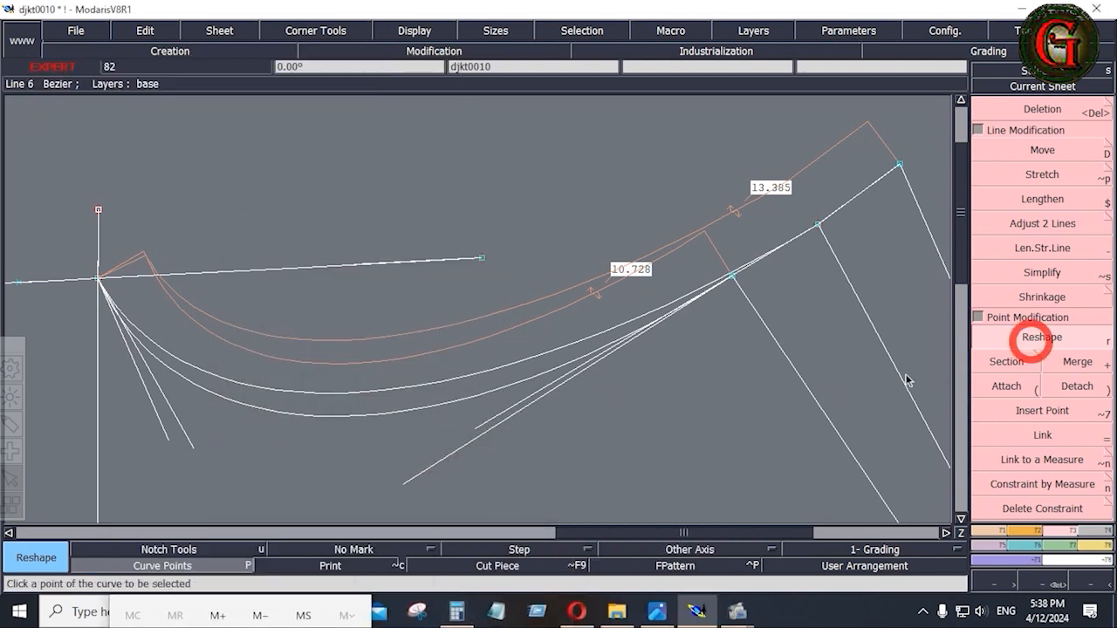
pyautogui.click(483, 427)
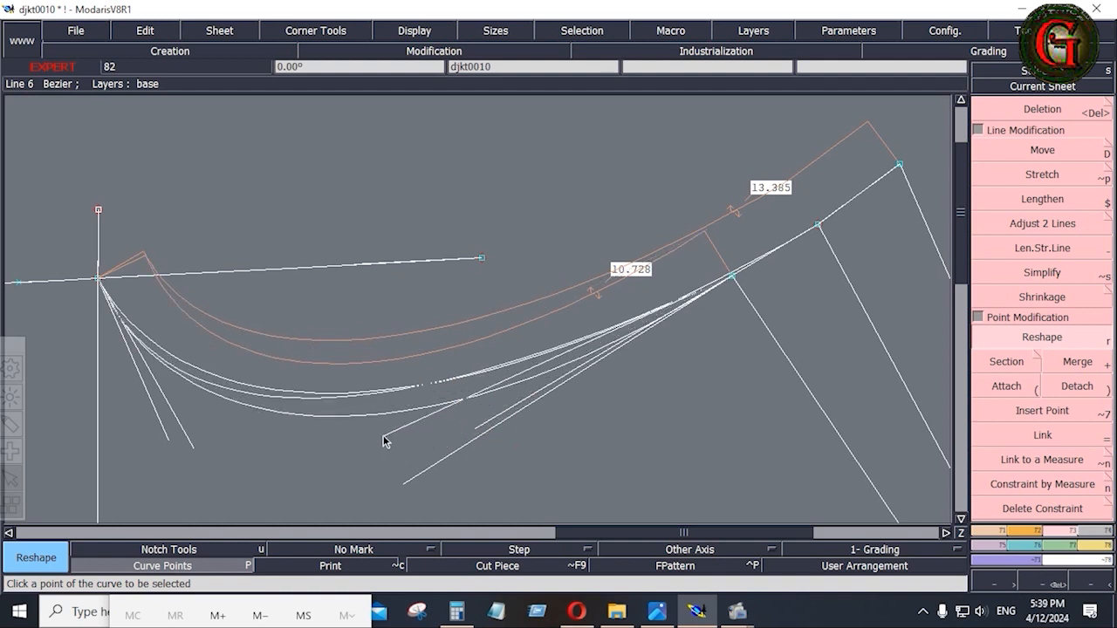
pyautogui.click(404, 478)
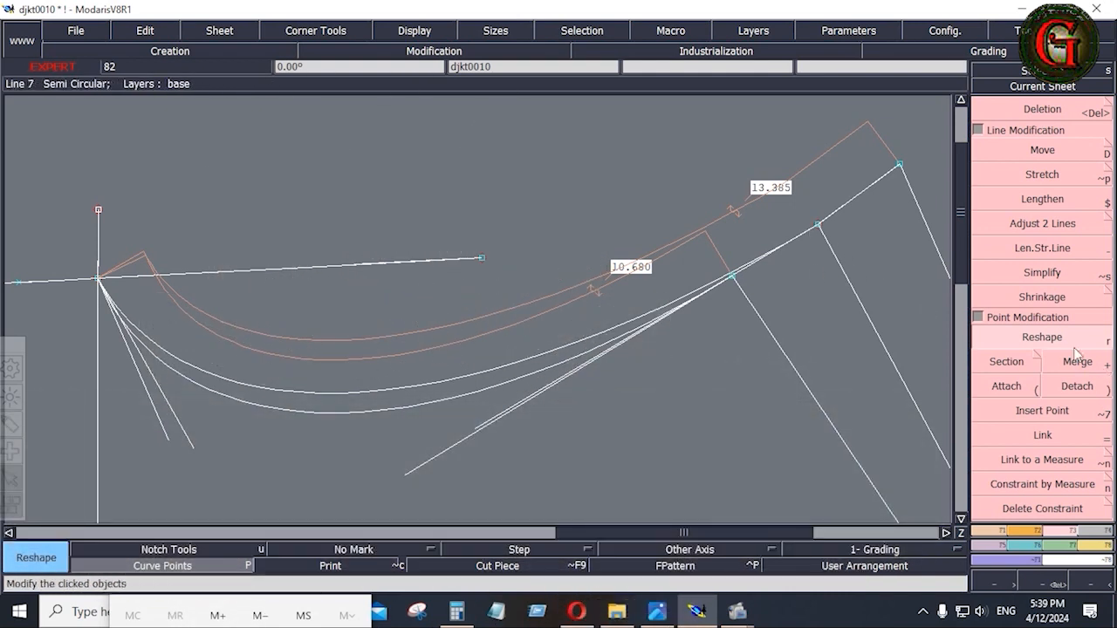
# - Move the middle slanted line's top point slightly up and to the left, and adjust the upper curve to about 13.32 inches
pyautogui.click(1042, 339)
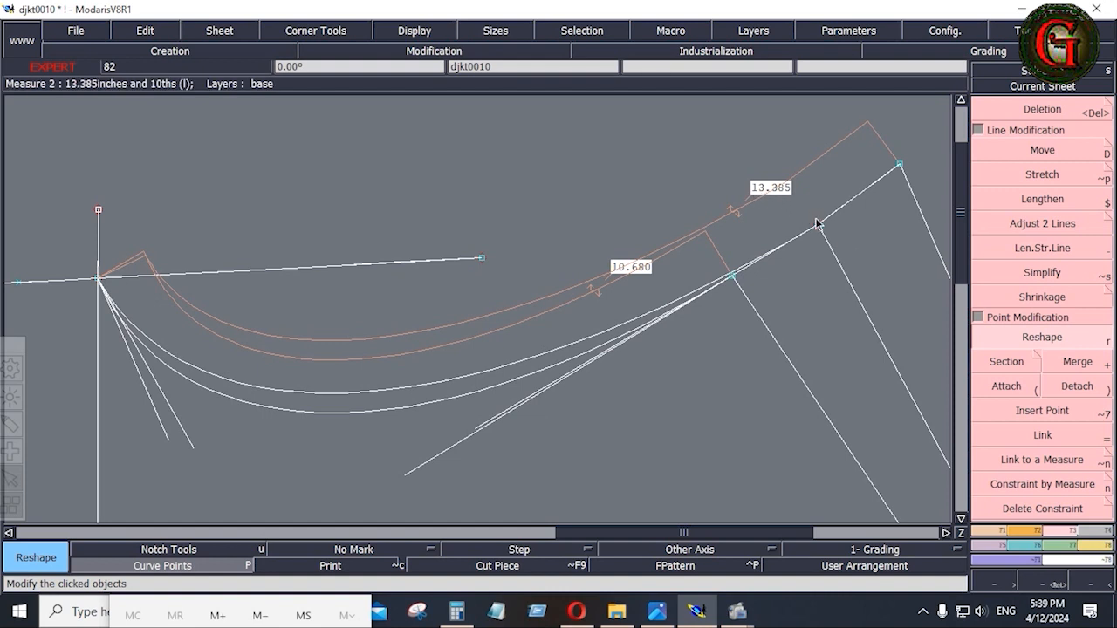
pyautogui.click(817, 229)
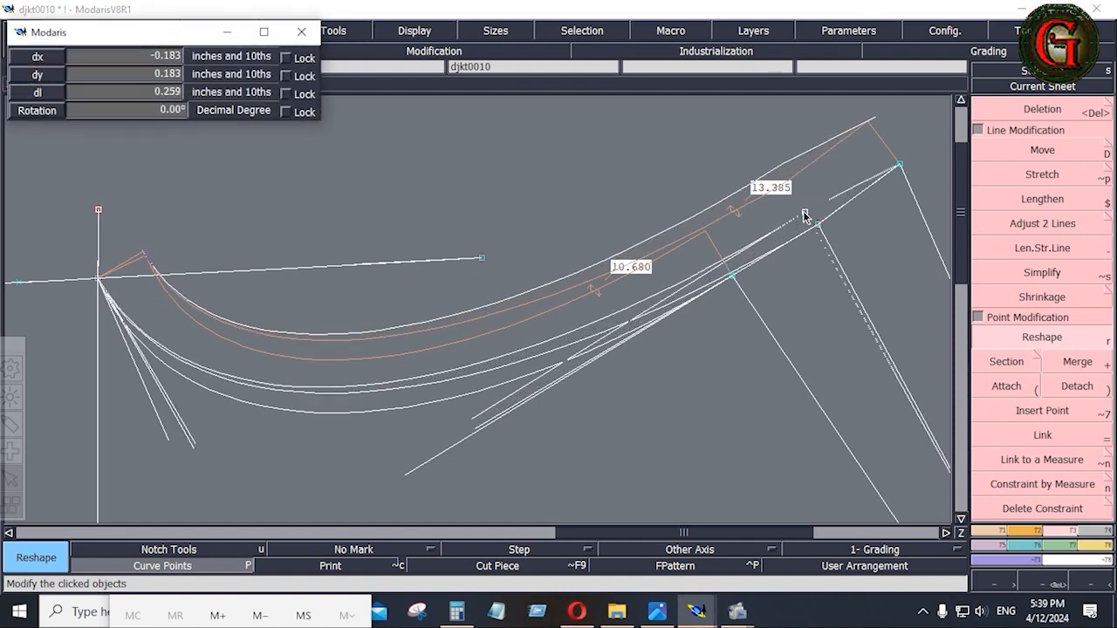
pyautogui.click(804, 215)
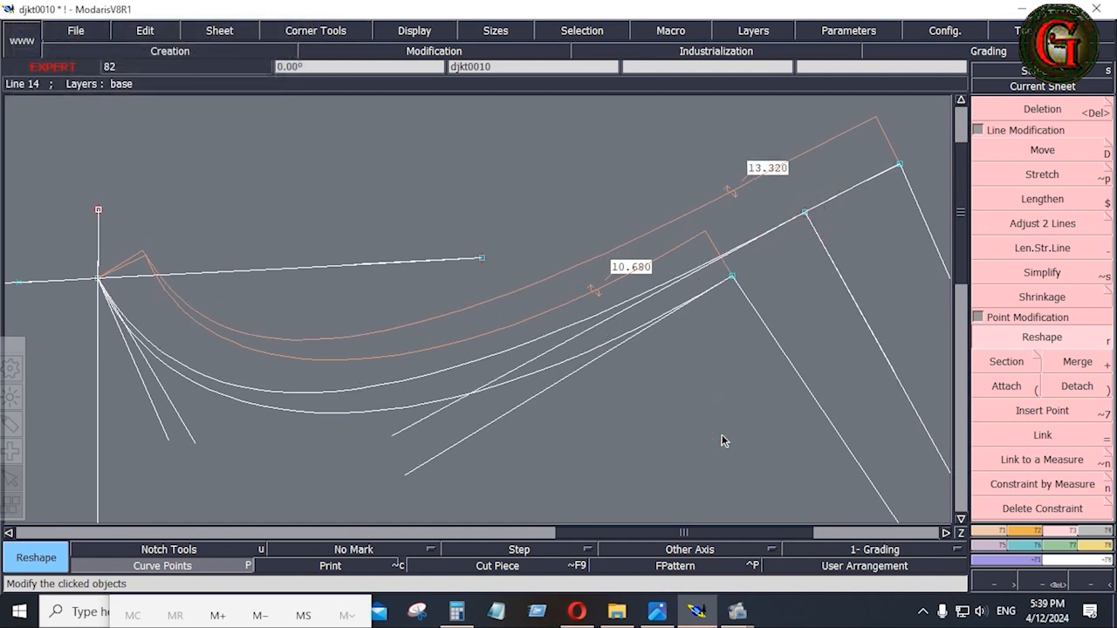
# - Save the djkt0010 model, continuing past the validation file warnings
pyautogui.click(85, 39)
pyautogui.click(87, 103)
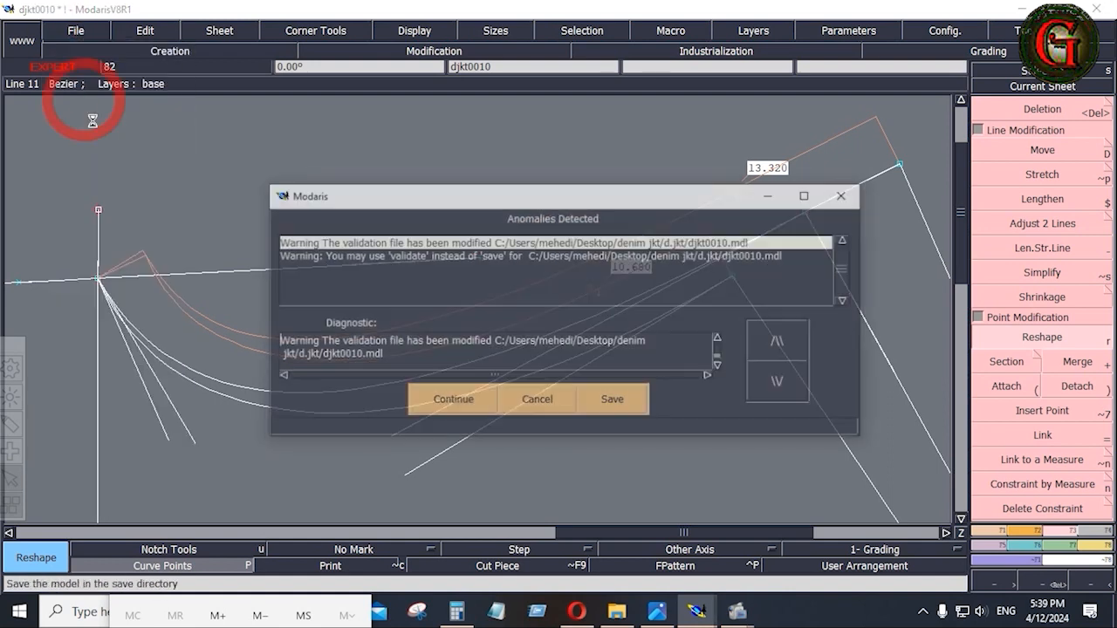
pyautogui.click(452, 401)
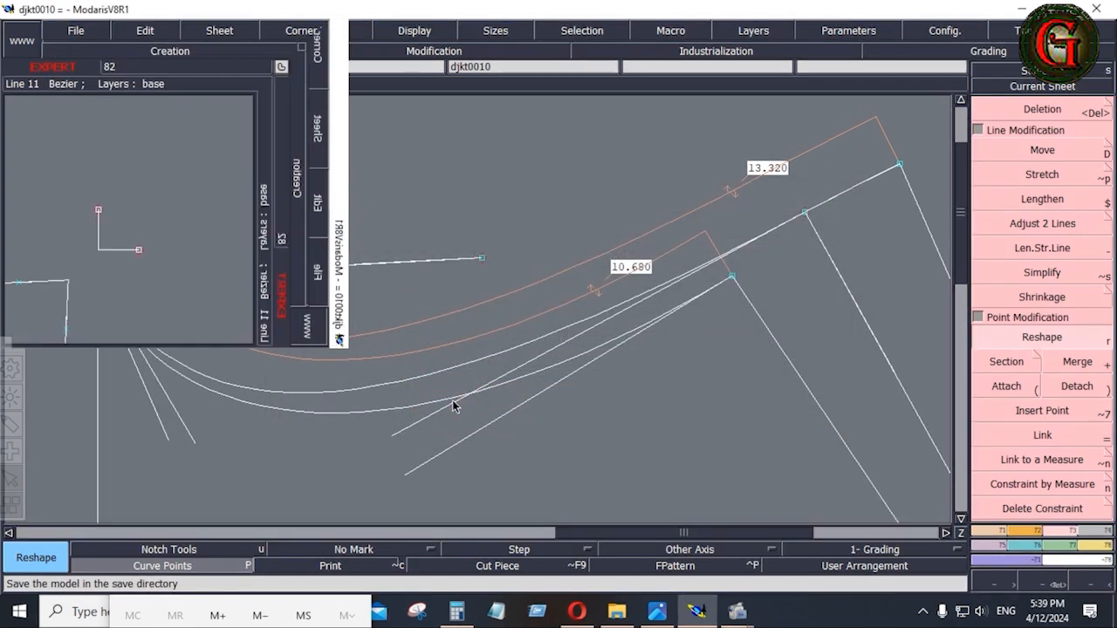
# - Check the yoke distances in SHEET-01.JPG and draw a horizontal 10-inch Bezier line from the high shoulder point at the neck
pyautogui.press('Home')
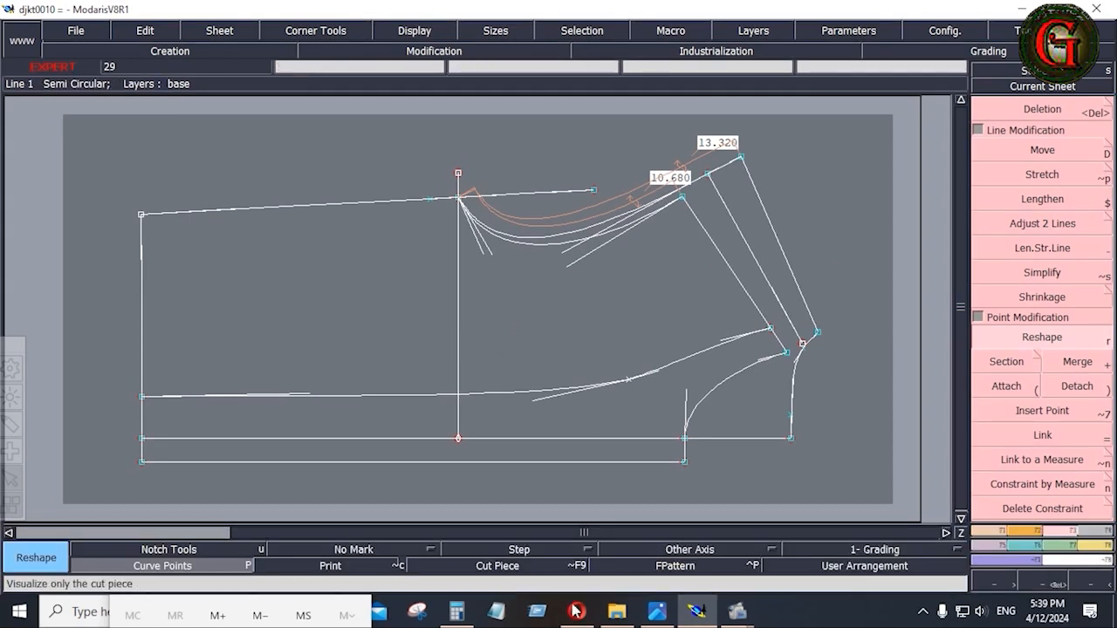
pyautogui.click(657, 611)
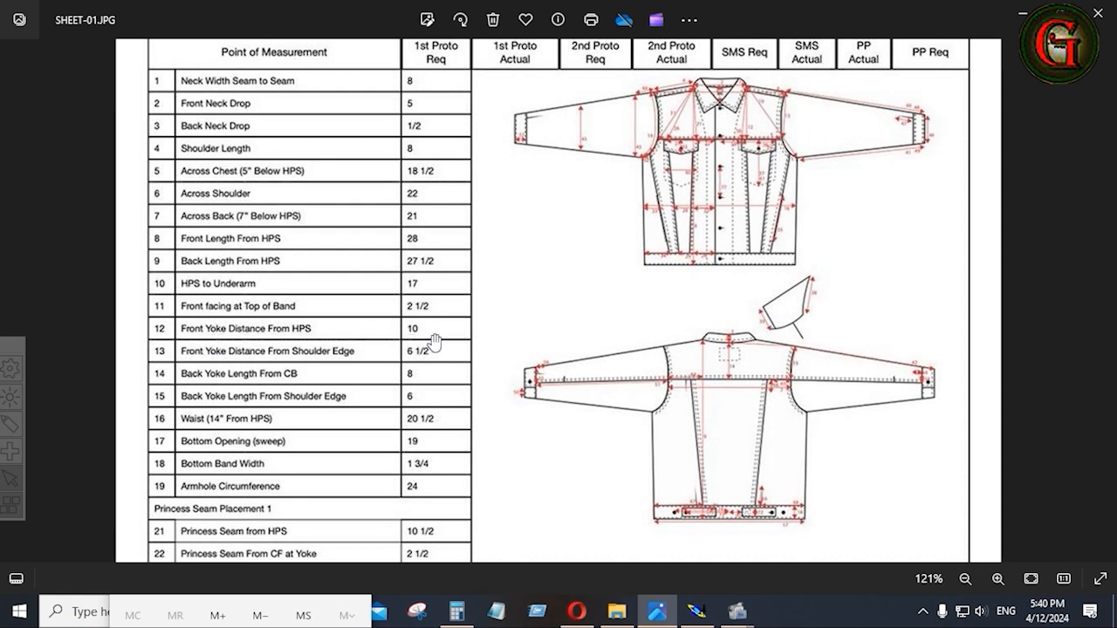
pyautogui.click(698, 611)
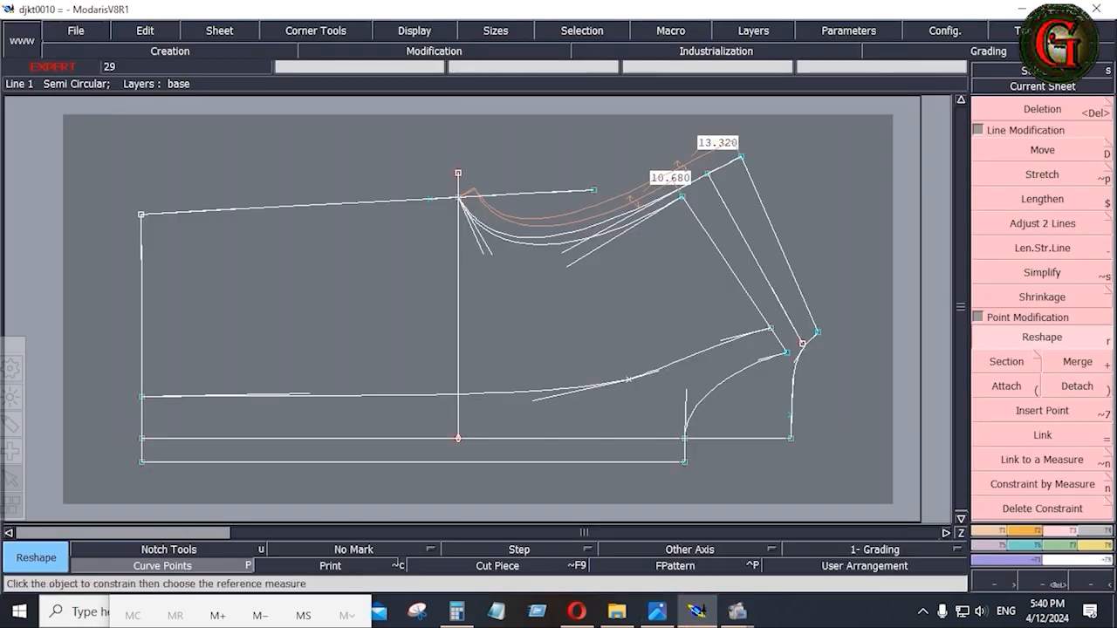
pyautogui.click(995, 531)
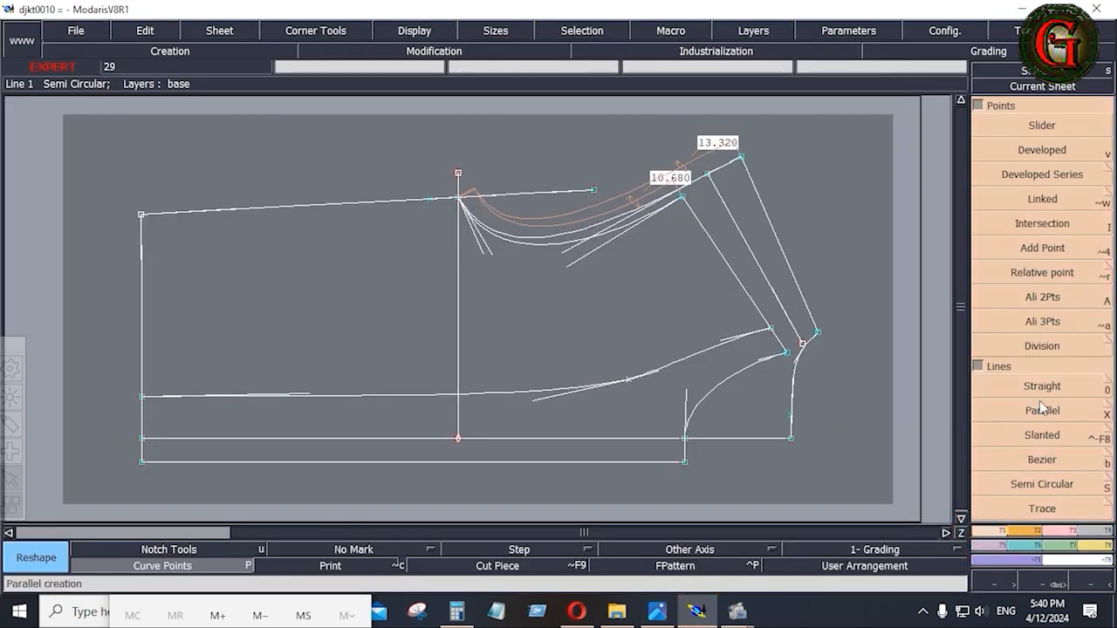
pyautogui.click(1050, 456)
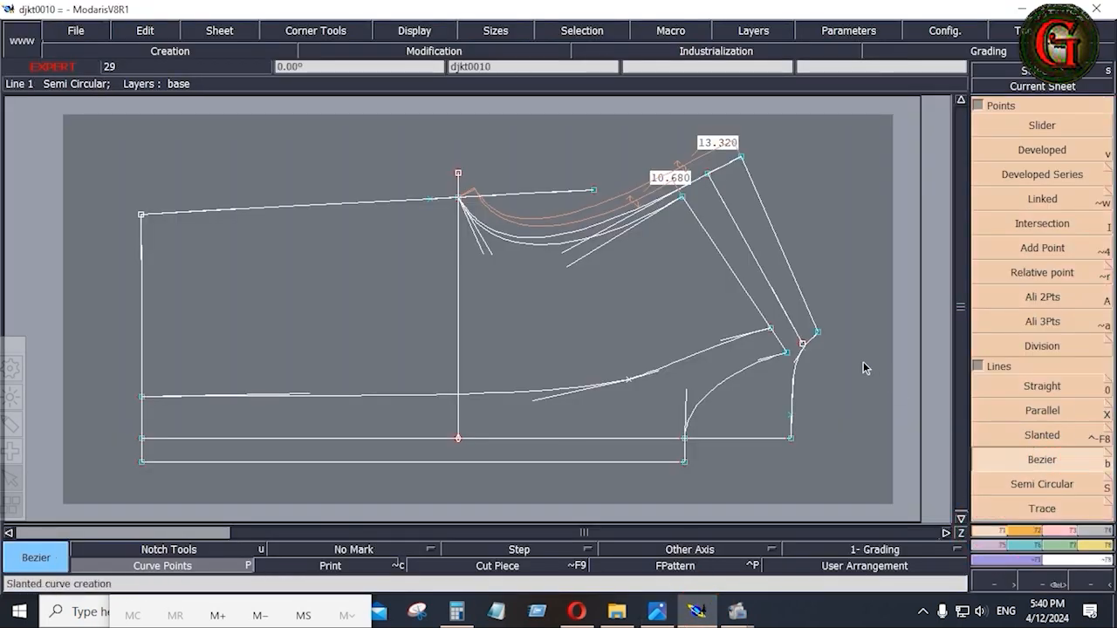
pyautogui.click(803, 344)
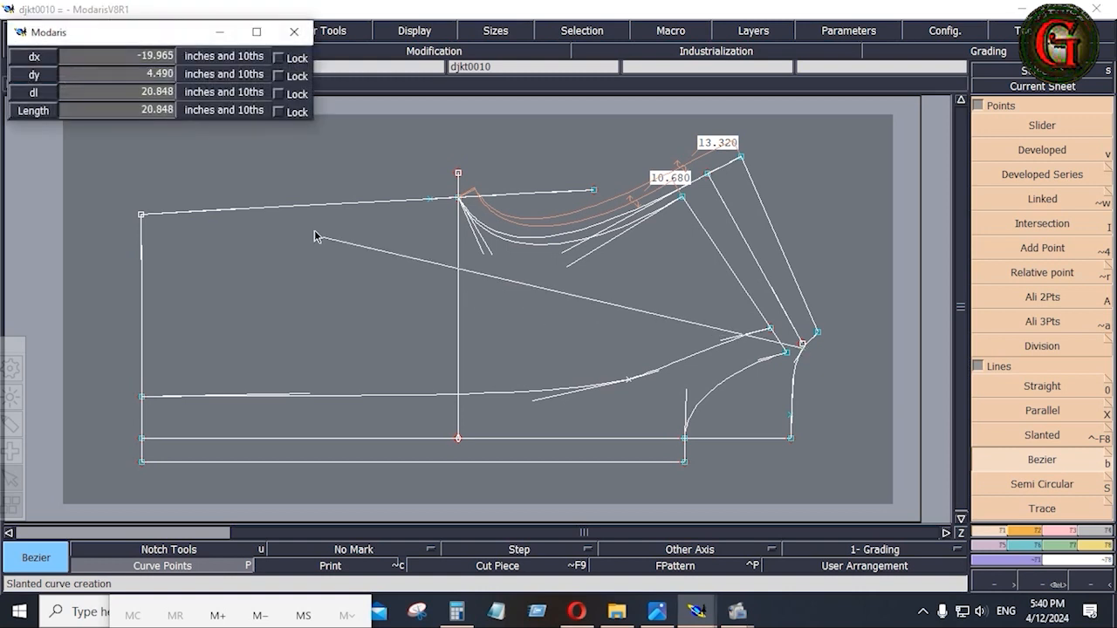
pyautogui.click(114, 92)
pyautogui.write('10')
pyautogui.press('Return')
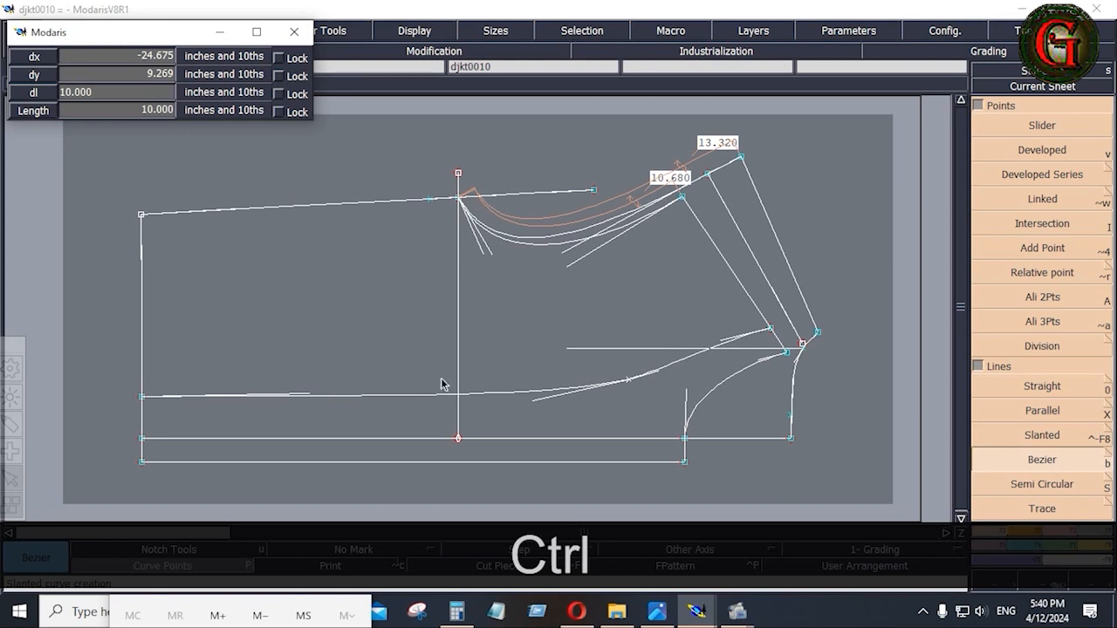
pyautogui.keyDown('ctrl'); pyautogui.click(513, 359); pyautogui.keyUp('ctrl')
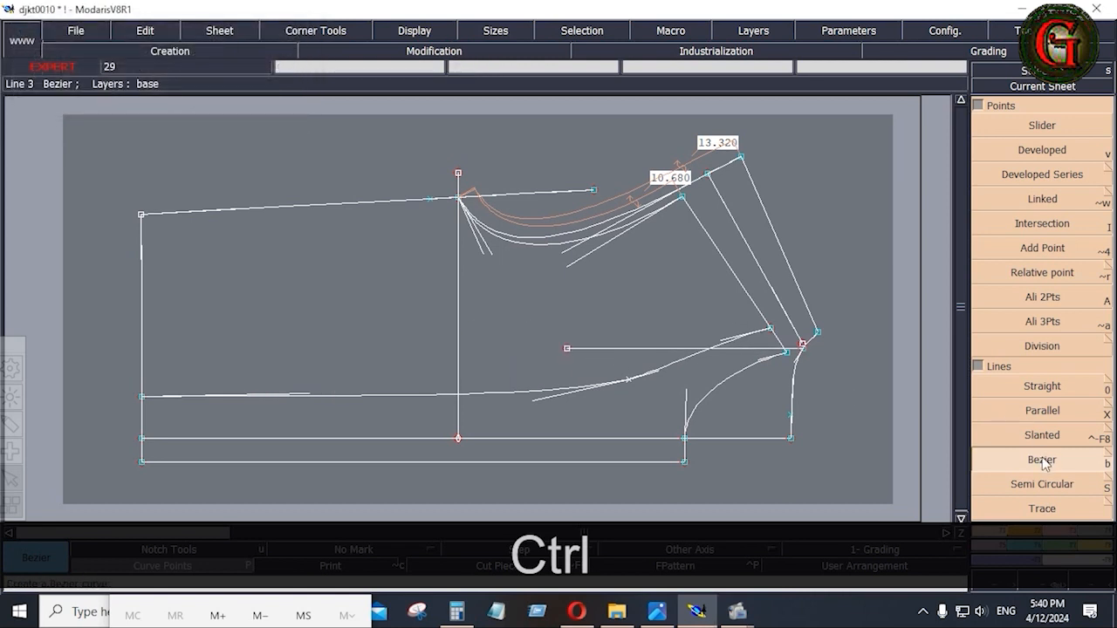
# - Draw a vertical front yoke line from the 10-inch line's end to the lowest front line, and extend it up to the front armhole curve
pyautogui.click(567, 348)
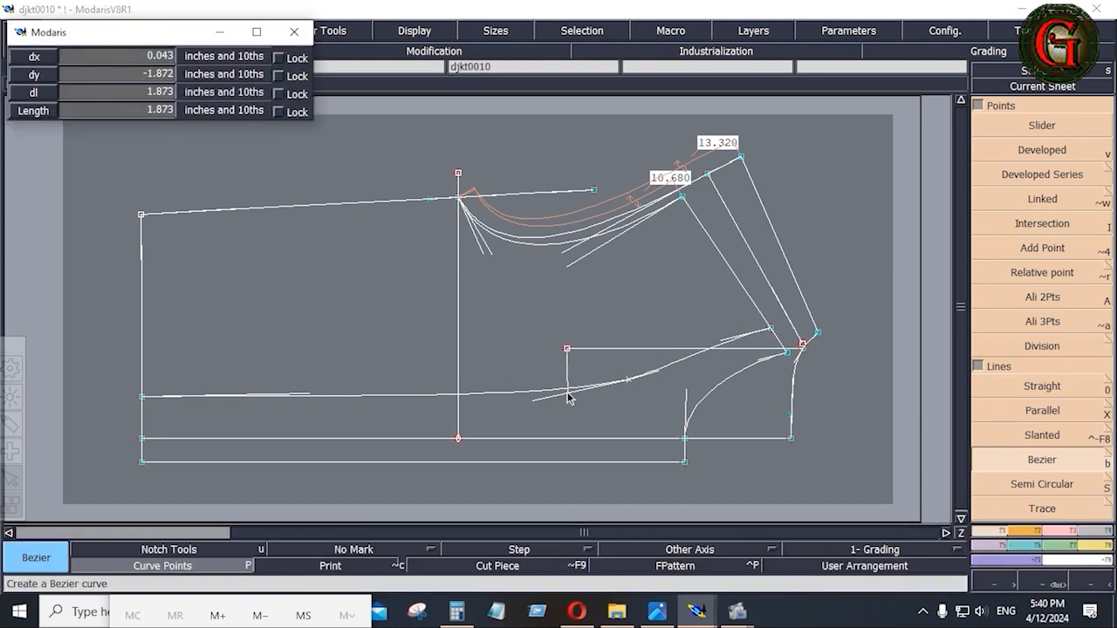
pyautogui.keyDown('ctrl'); pyautogui.click(568, 463); pyautogui.keyUp('ctrl')
pyautogui.click(1067, 527)
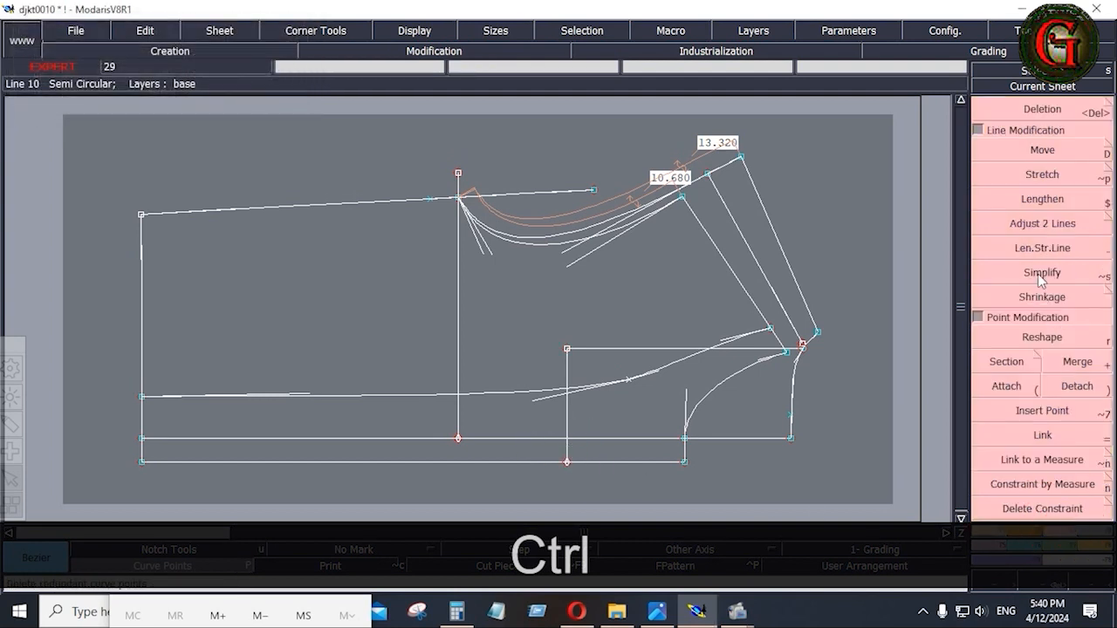
pyautogui.click(1042, 224)
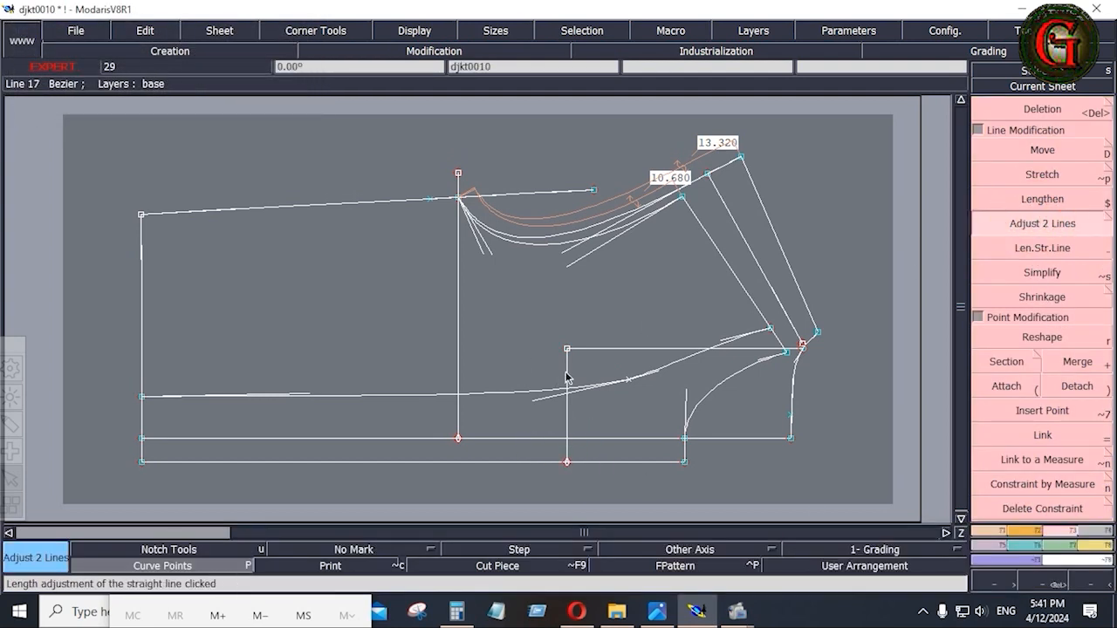
pyautogui.click(566, 375)
pyautogui.click(559, 250)
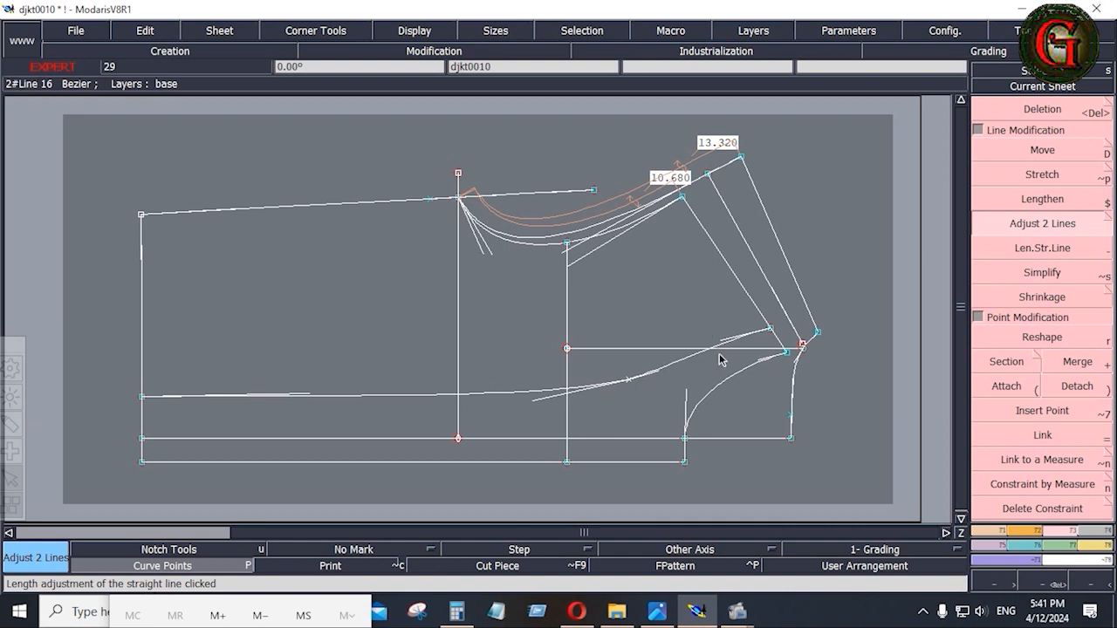
# - Try a dynamic length measure along the front armhole from the middle slanted line's top point to the front yoke line, and undo it
pyautogui.click(1093, 548)
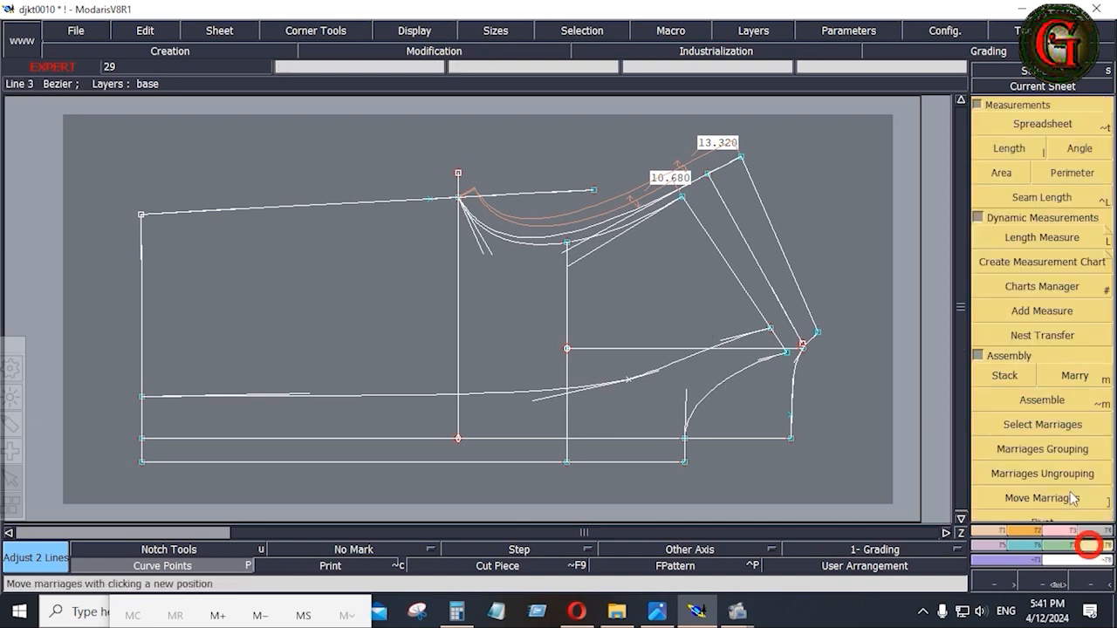
pyautogui.click(1087, 239)
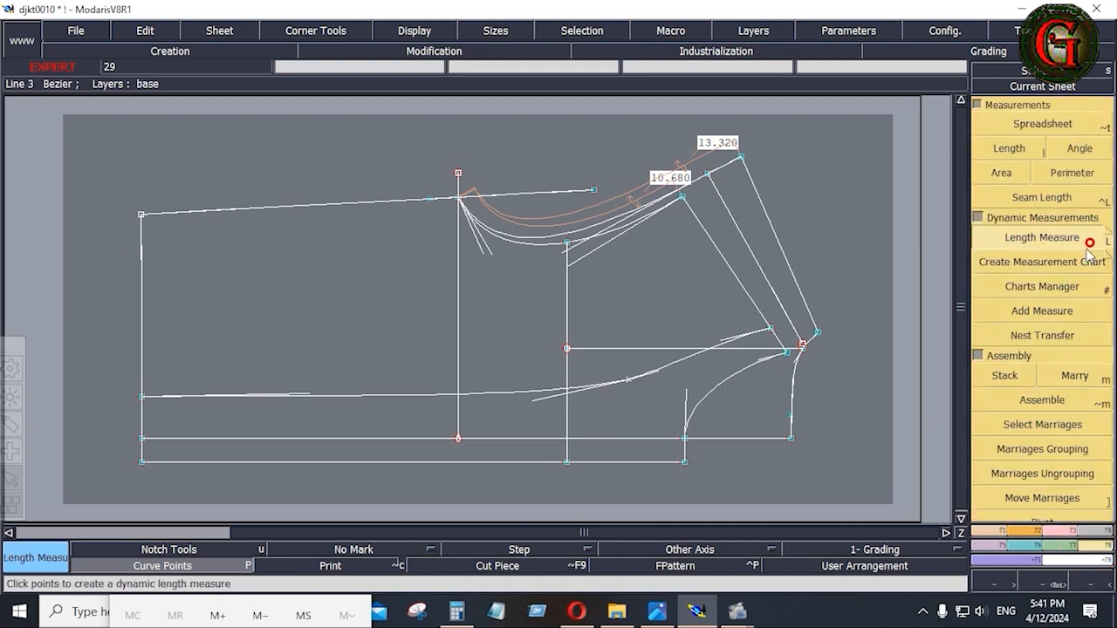
pyautogui.click(709, 175)
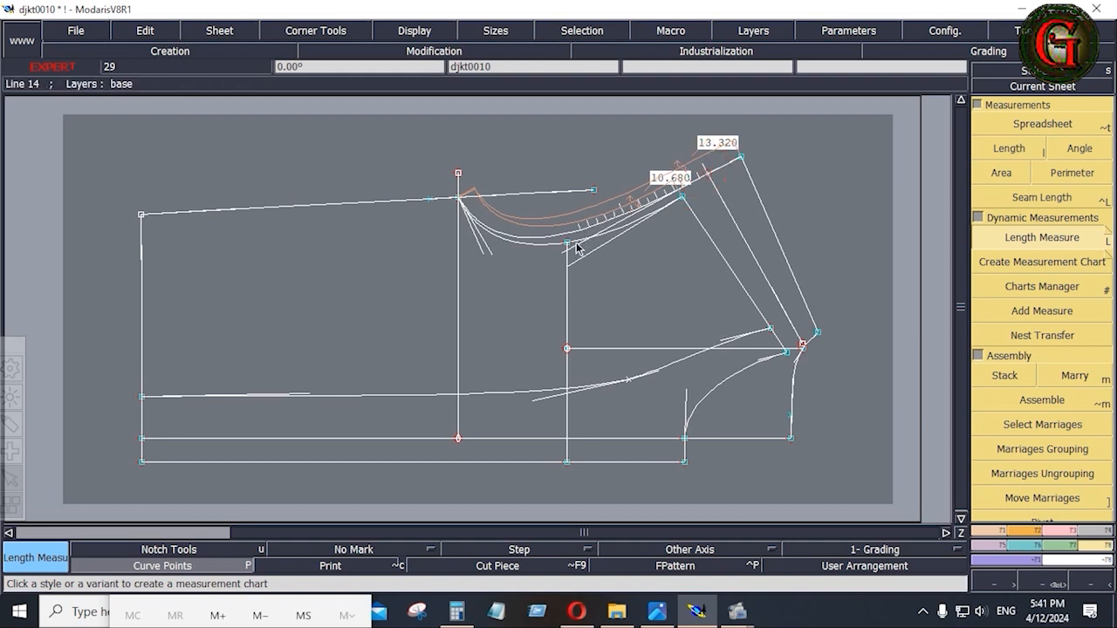
pyautogui.press('space')
pyautogui.press('space')
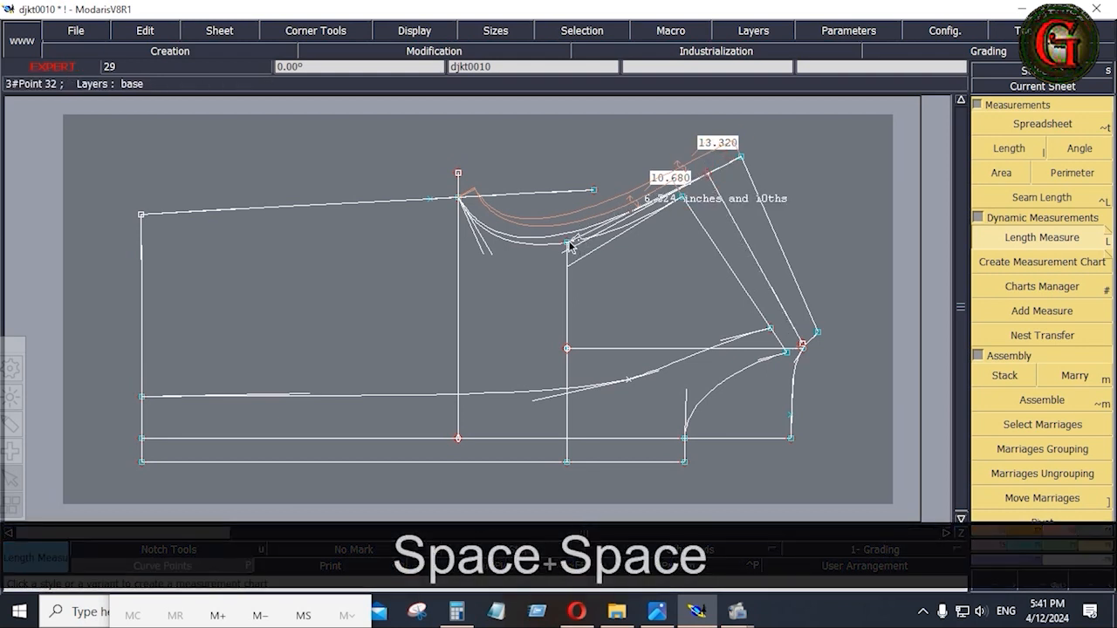
pyautogui.click(570, 246)
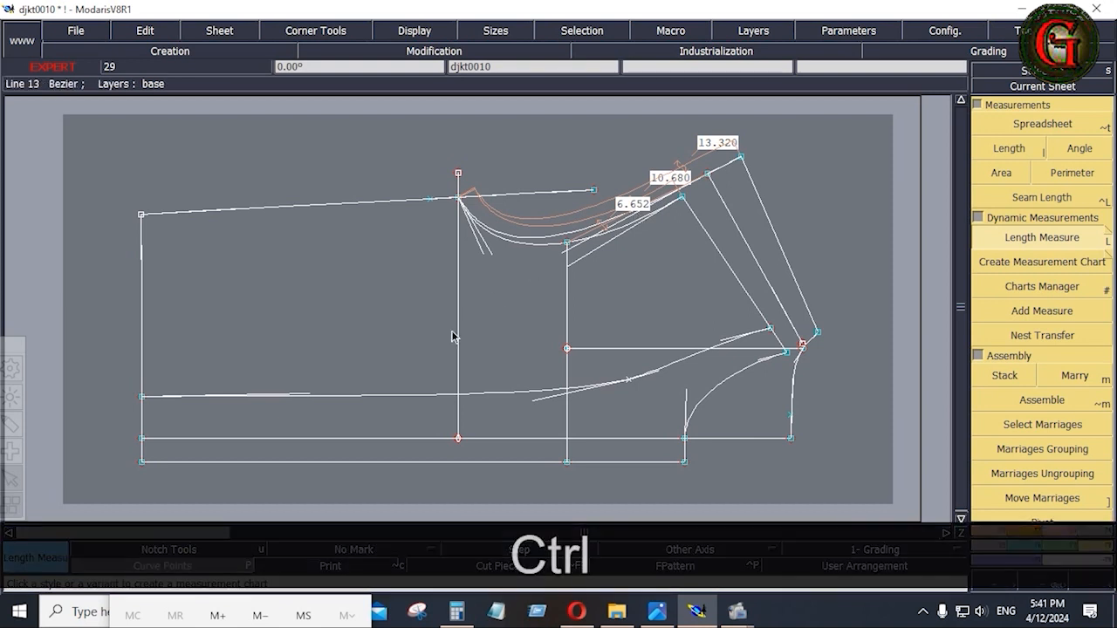
pyautogui.hotkey('ctrl', 'z')
# - Check the yoke lengths in SHEET-01.JPG and add a developed point 8 inches from the back neck along the centre back line
pyautogui.click(658, 612)
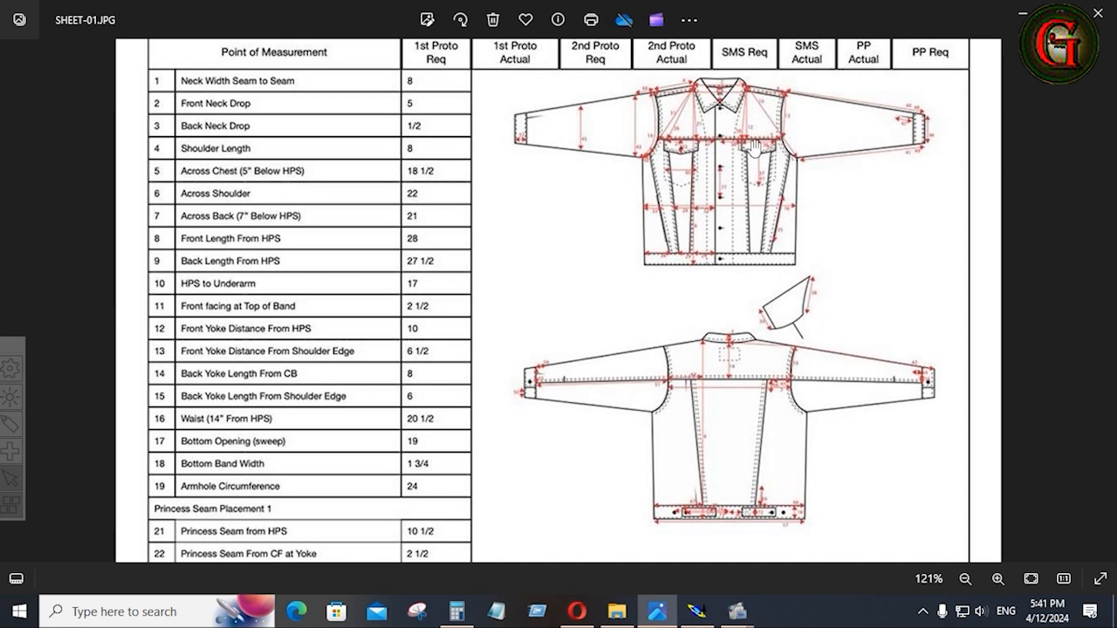
pyautogui.click(698, 612)
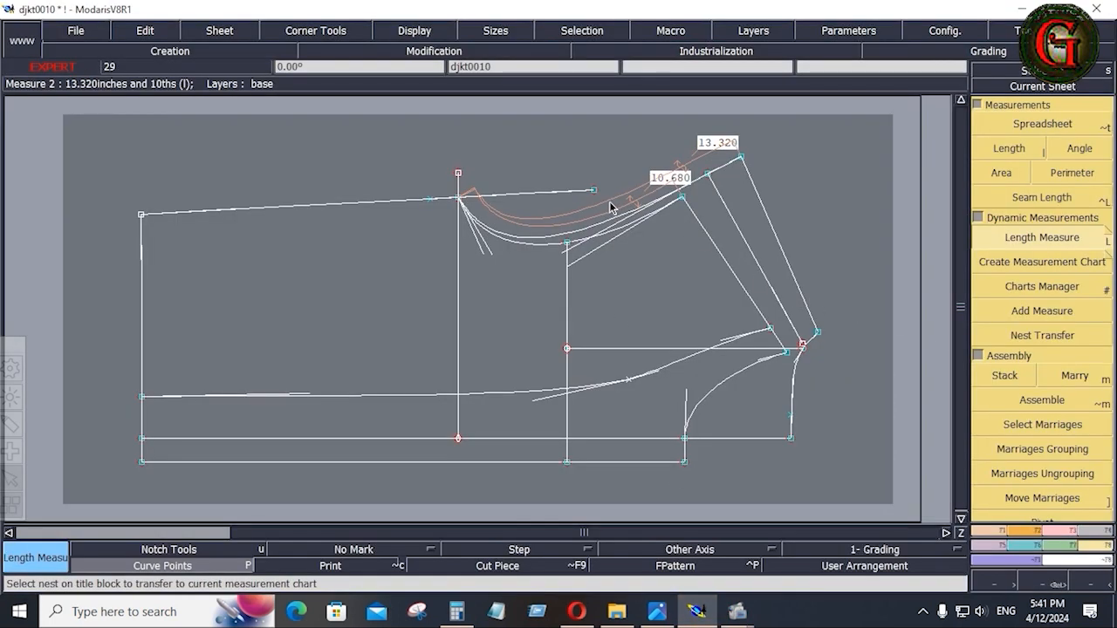
pyautogui.hotkey('alt', 'Tab')
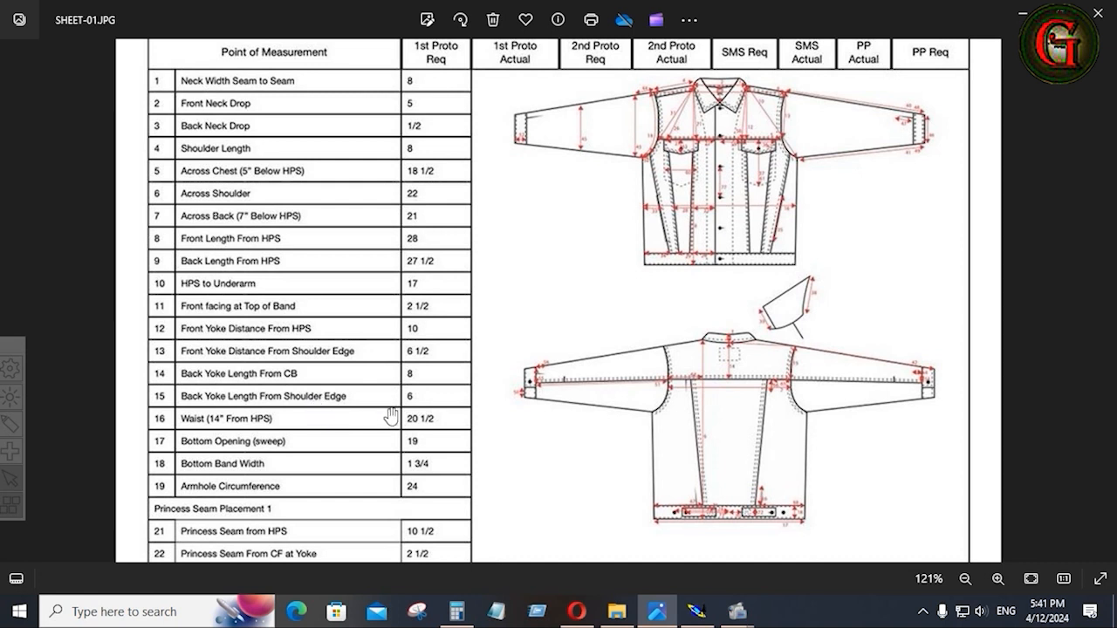
pyautogui.click(696, 611)
pyautogui.click(1054, 147)
pyautogui.click(790, 438)
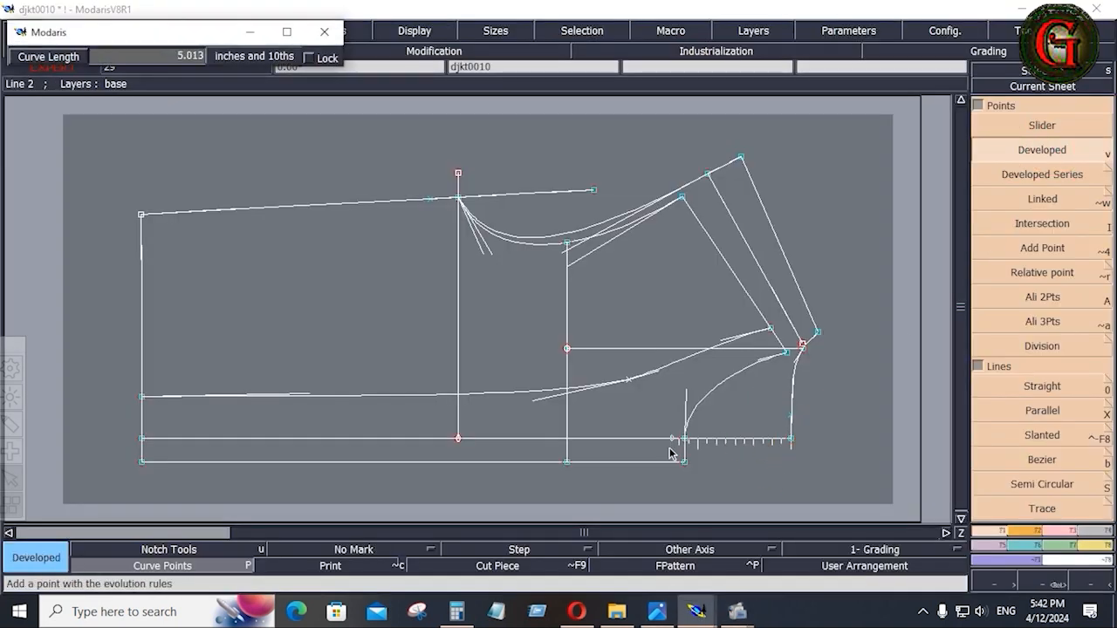
pyautogui.press('Down')
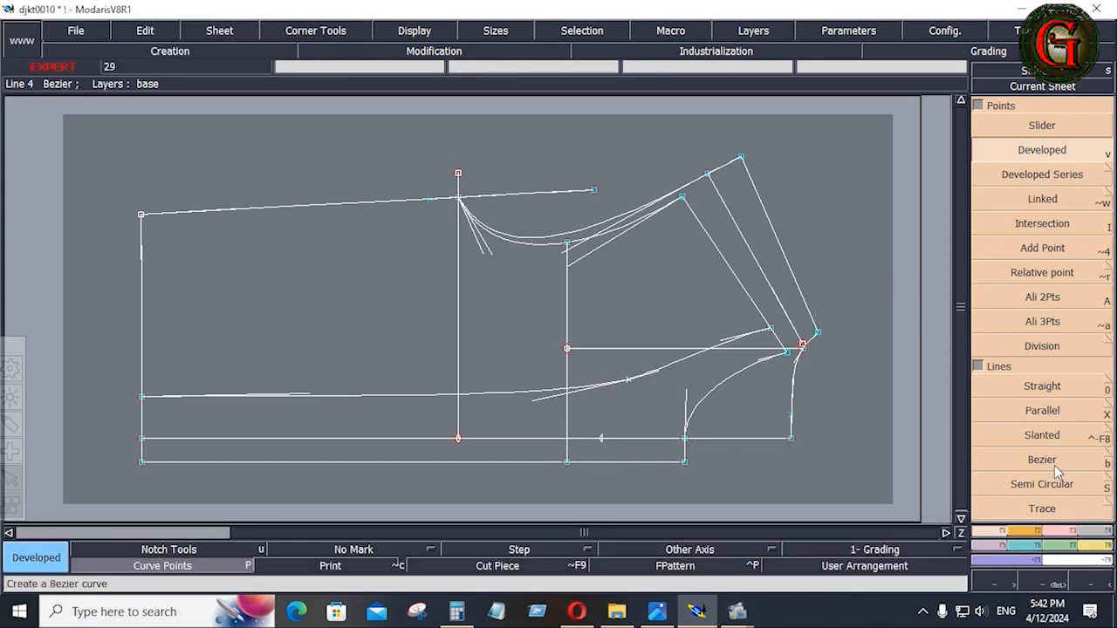
# - Draw a vertical Bezier back yoke line from the developed point up to the back armhole curve
pyautogui.click(1047, 460)
pyautogui.click(601, 438)
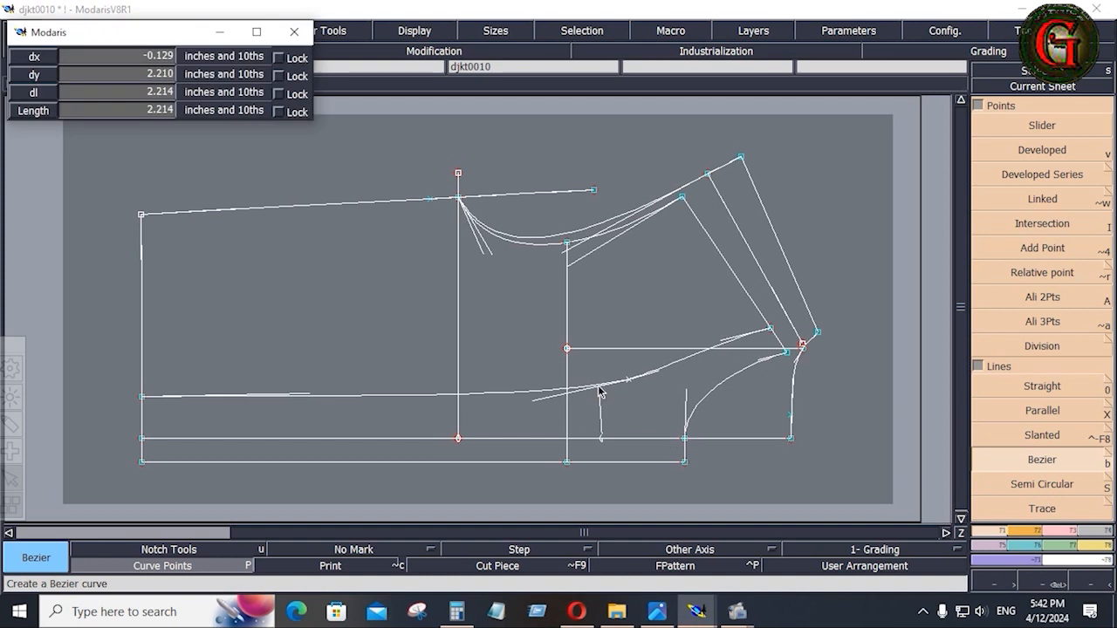
pyautogui.press('ctrl')
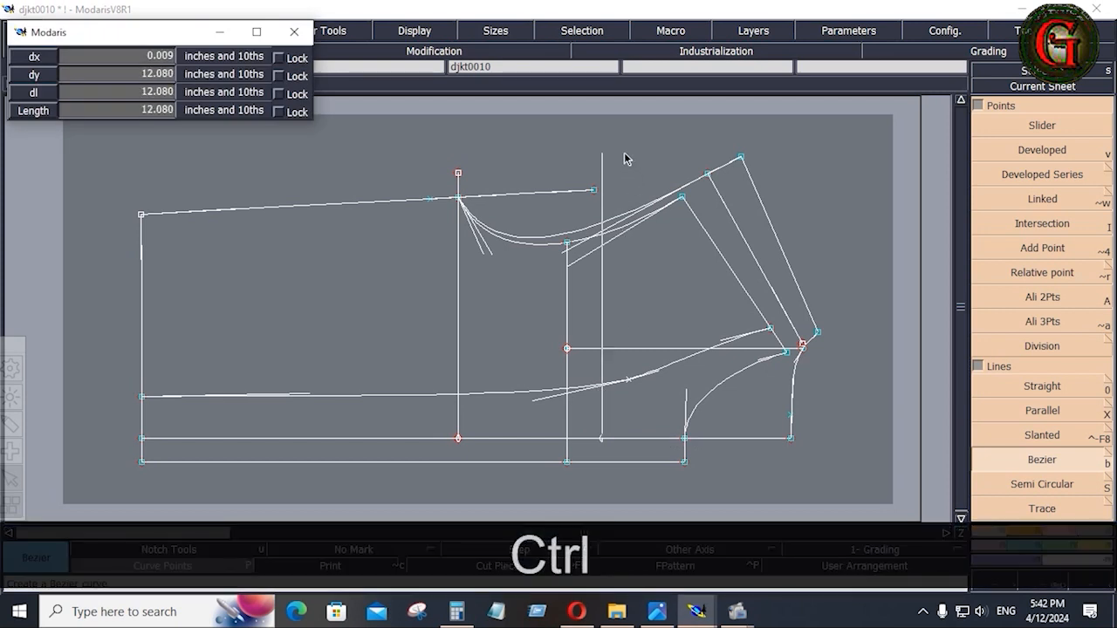
pyautogui.click(606, 225)
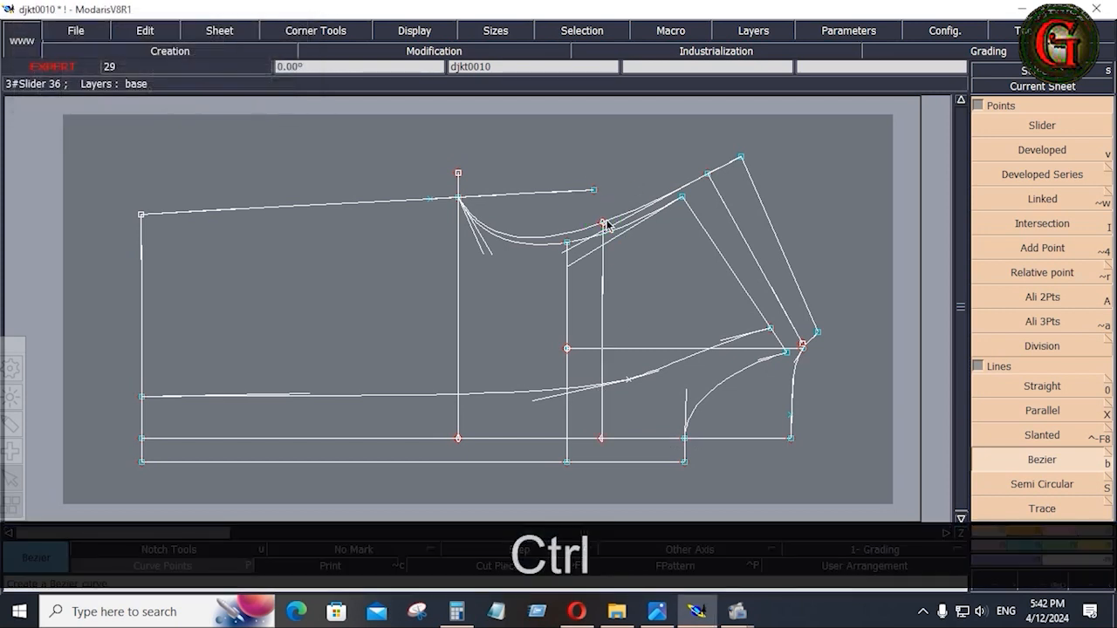
# - Measure the back armhole curve from the back yoke line to the middle slanted line's top point with a dynamic length measure
pyautogui.click(1107, 548)
pyautogui.click(1098, 239)
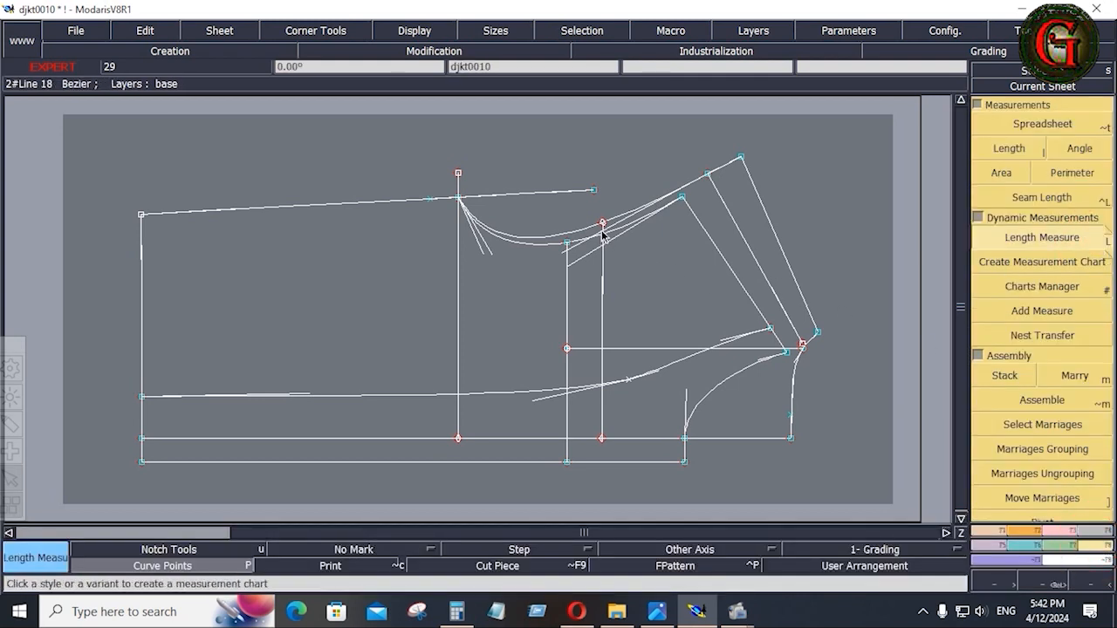
pyautogui.click(607, 216)
pyautogui.press('space')
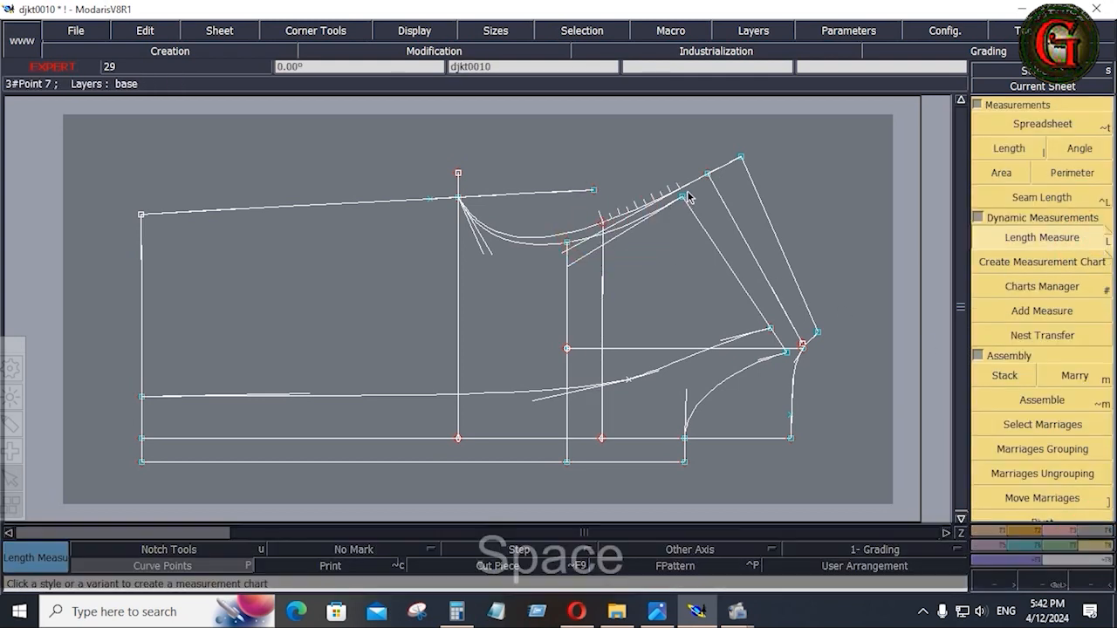
pyautogui.click(710, 172)
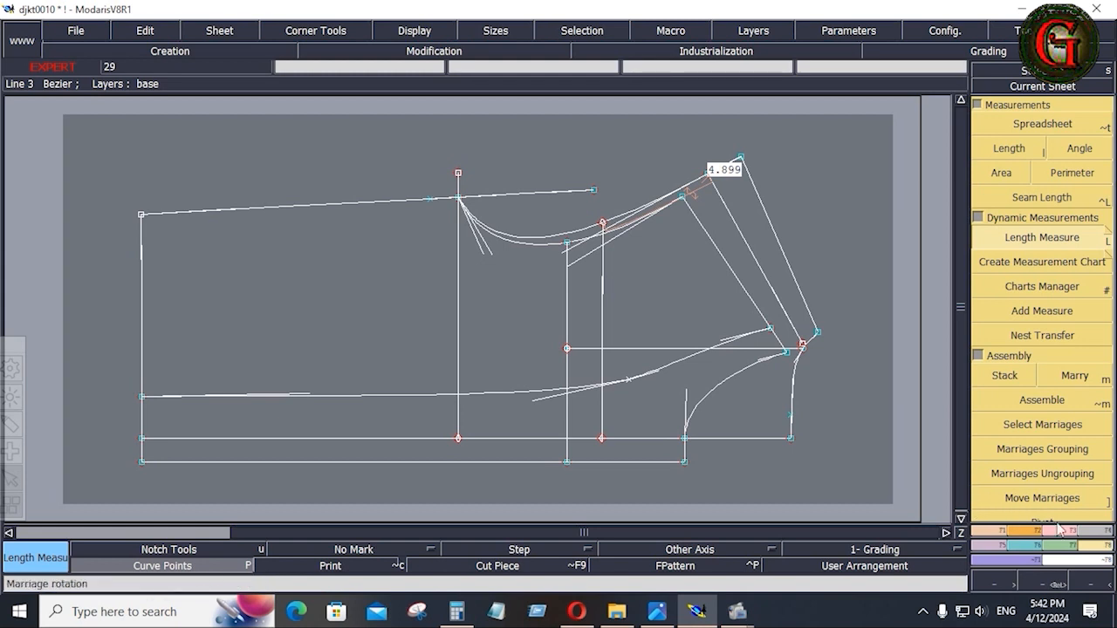
# - Examine the back yoke in SHEET-01.JPG and in the jacket flat drawing image, and return to Modaris
pyautogui.click(700, 619)
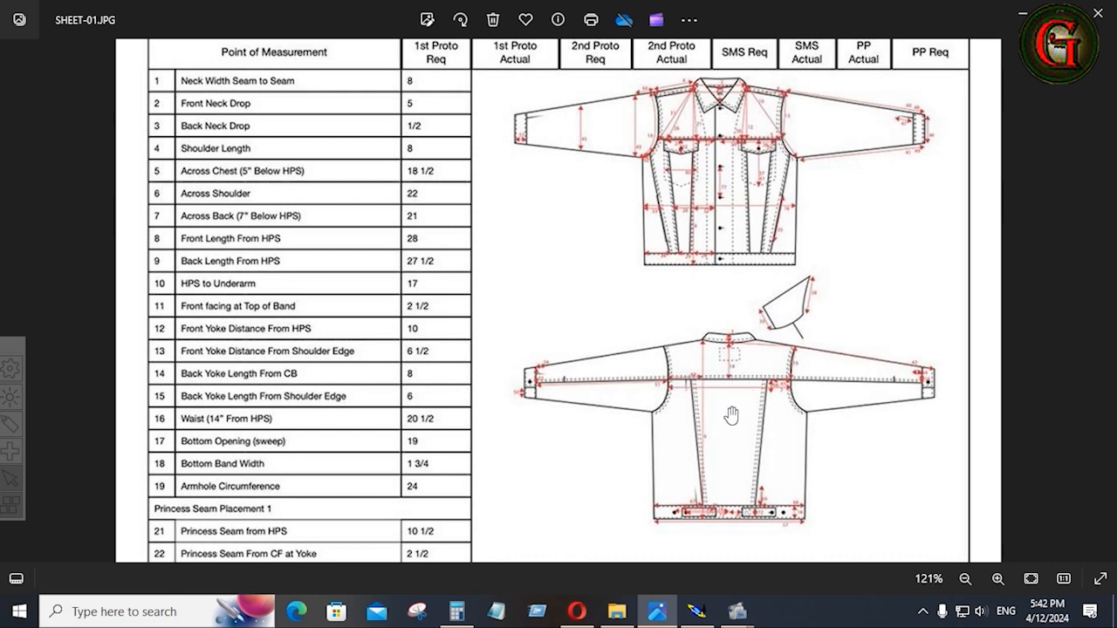
pyautogui.click(658, 610)
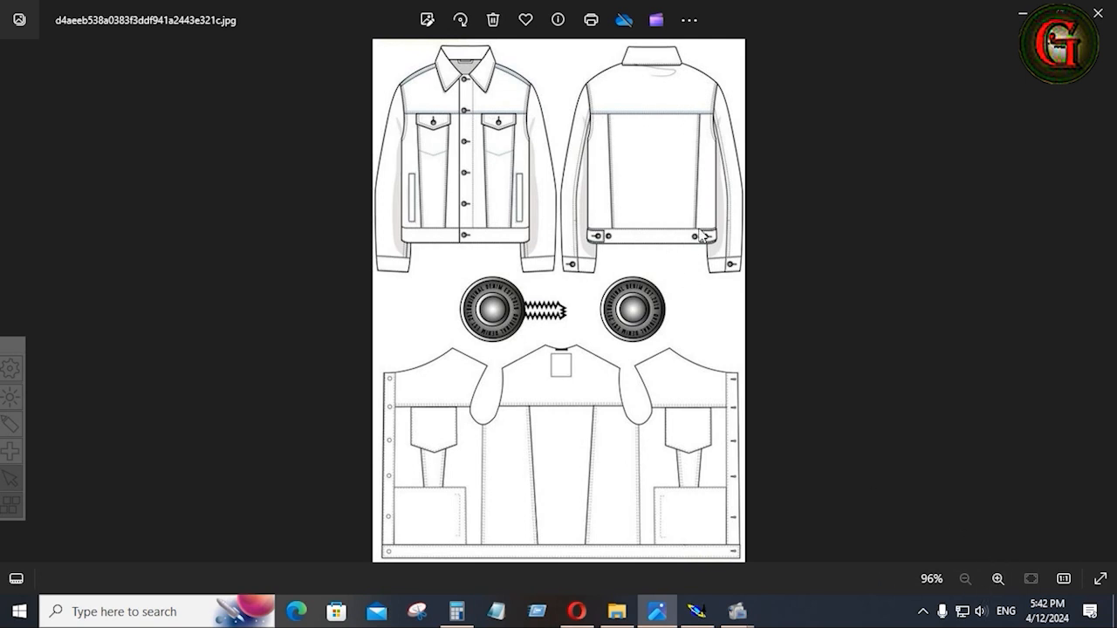
pyautogui.click(697, 611)
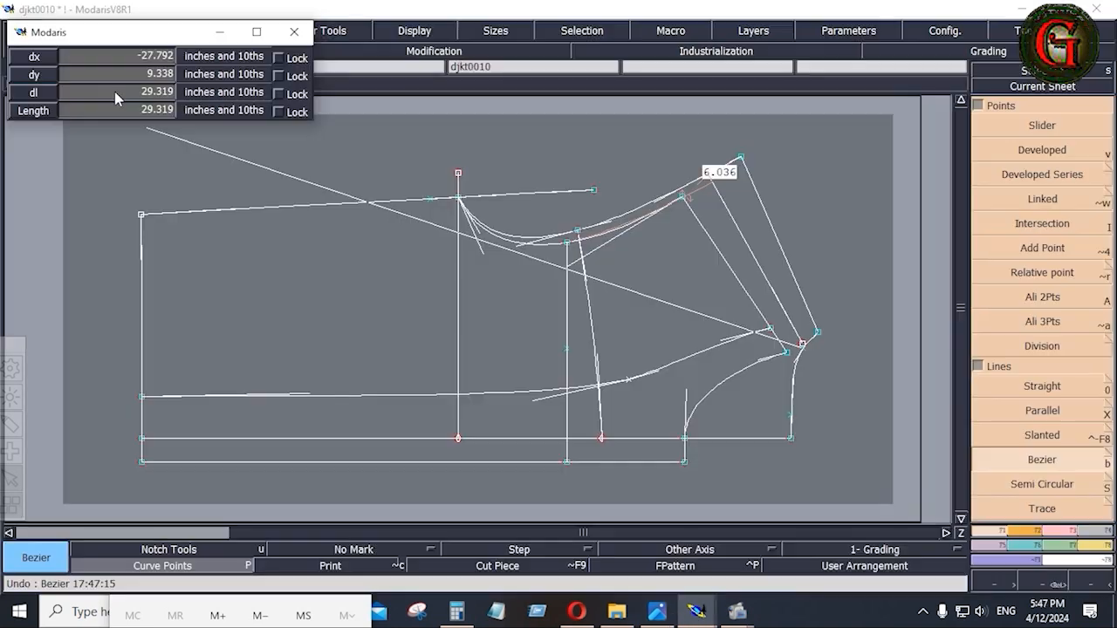
# - Draw a 10.5-inch slanted Bezier line from the high shoulder point to the front yoke line, and switch back to SHEET-01.JPG
pyautogui.click(112, 93)
pyautogui.write('10.500')
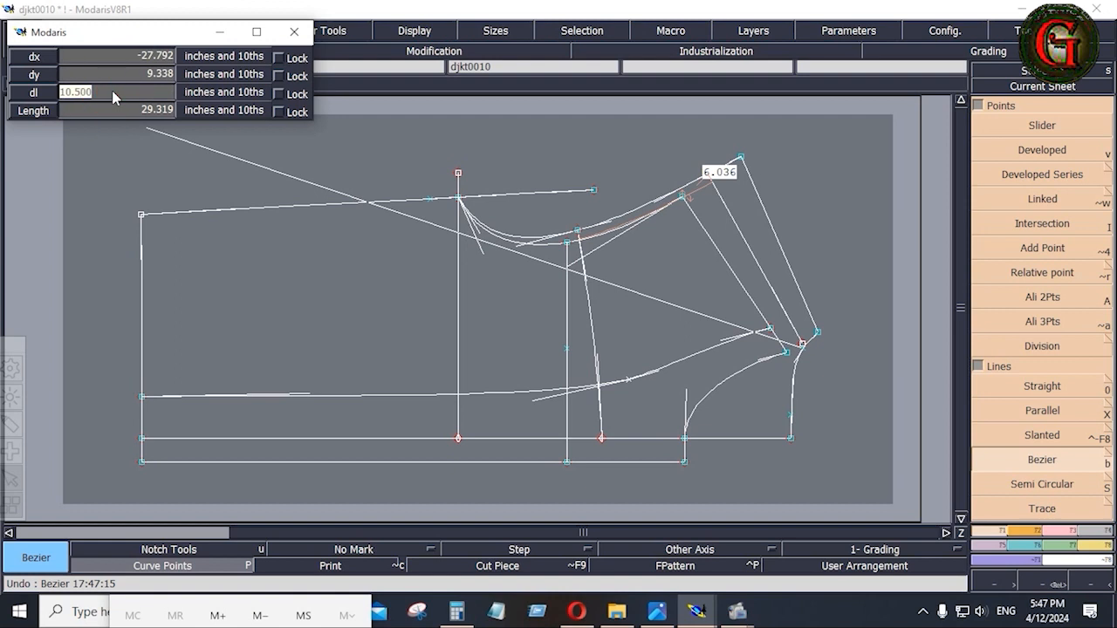
pyautogui.press('Return')
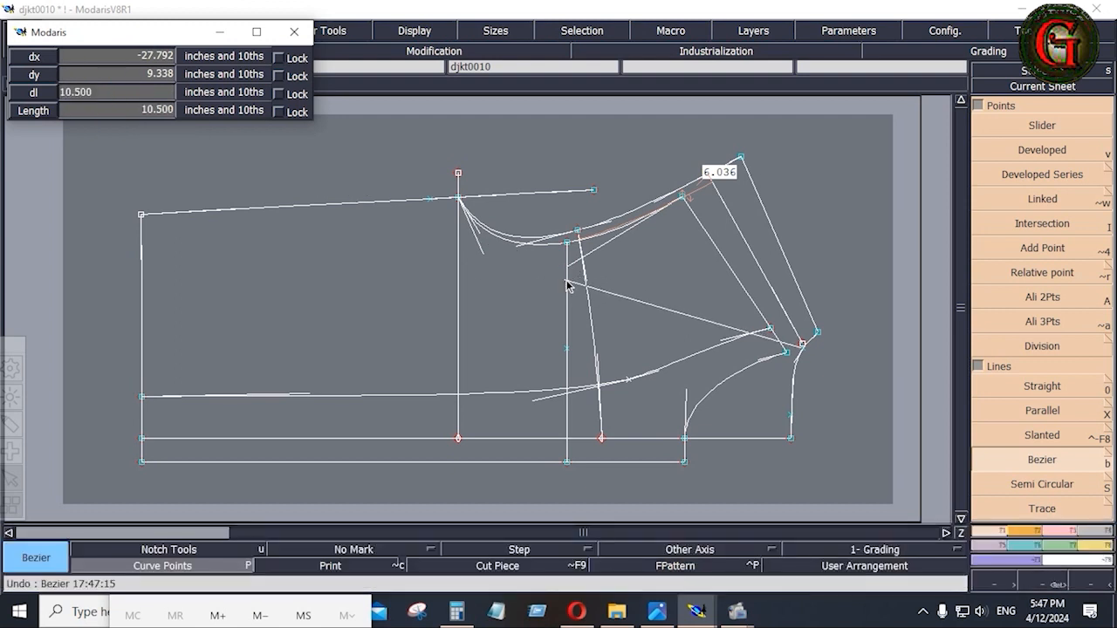
pyautogui.click(570, 280)
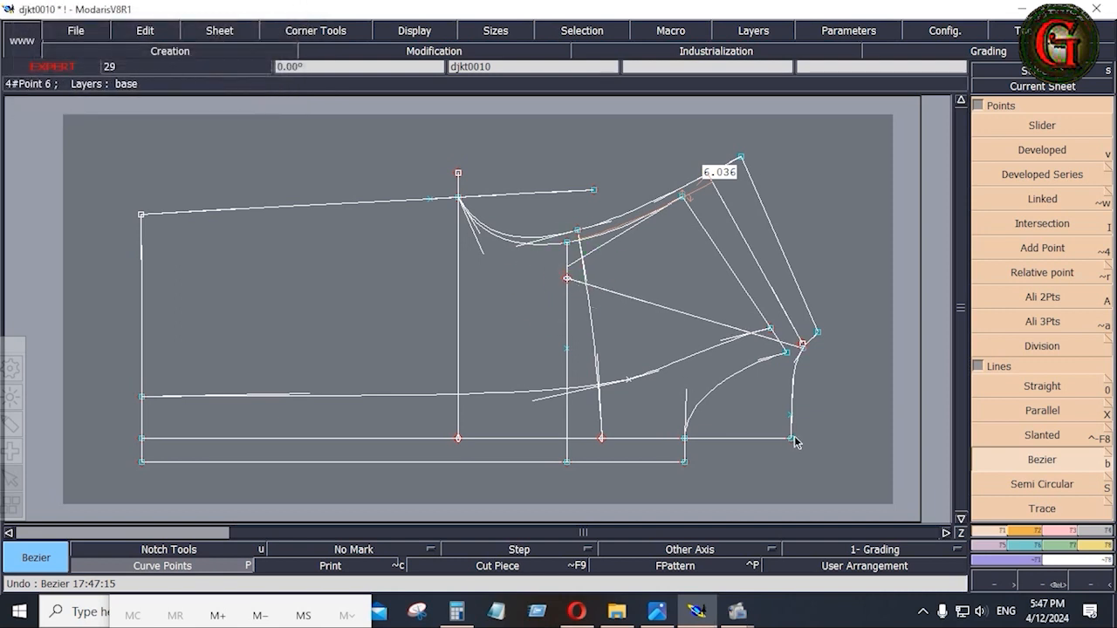
pyautogui.click(662, 614)
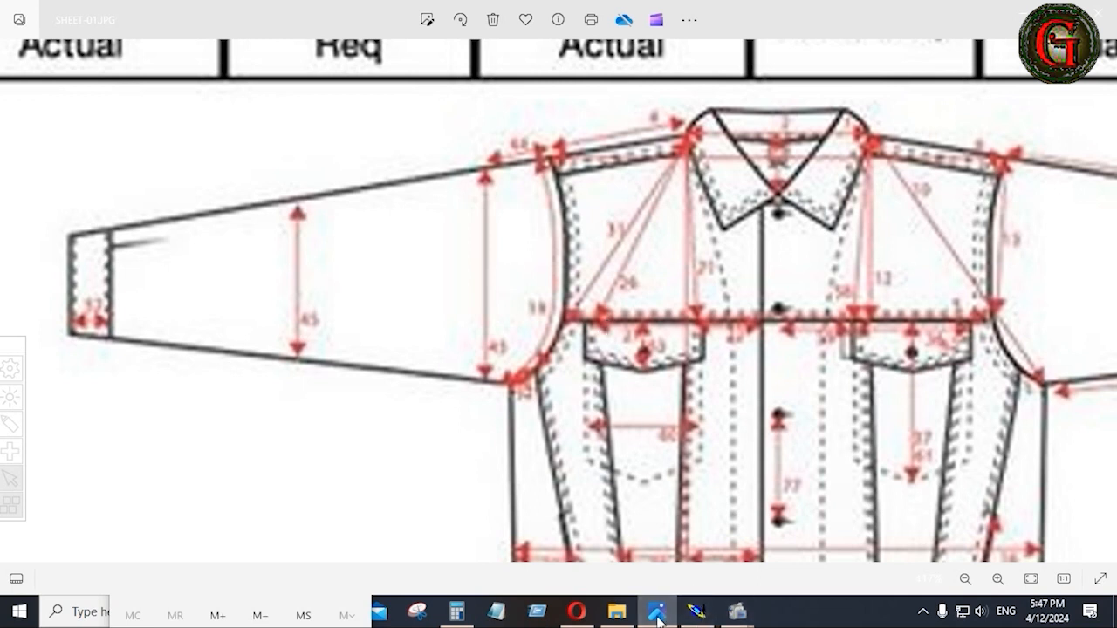
# - Insert the 10.5-inch slanted line's end point into the front yoke line, and check the princess seam measurements in SHEET-01.JPG
pyautogui.click(698, 614)
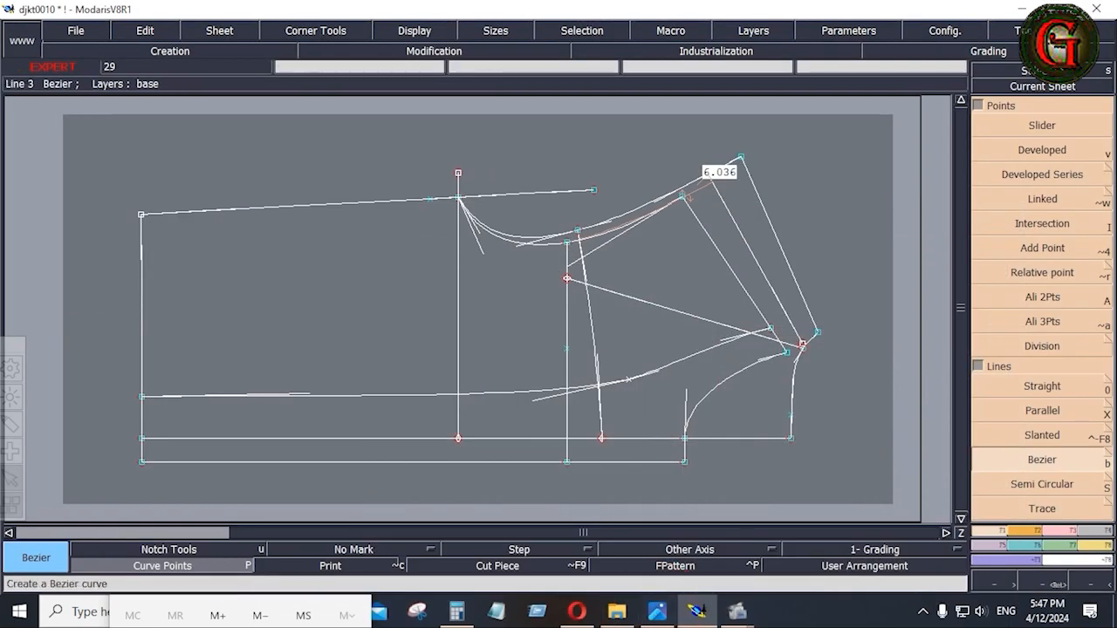
pyautogui.scroll(-2, 1047, 463)
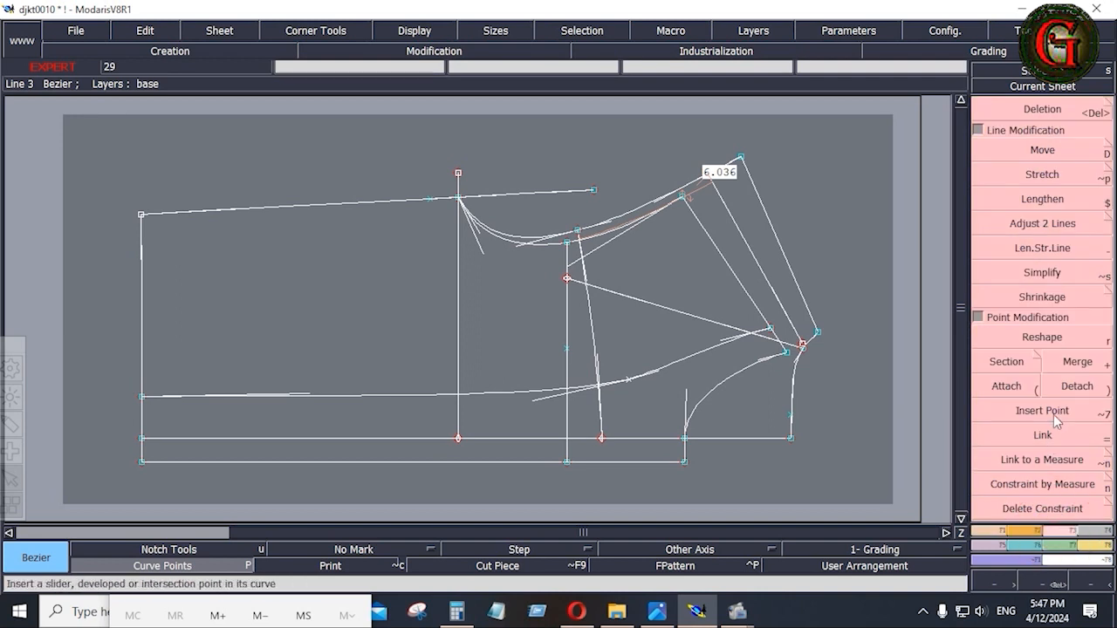
pyautogui.click(1054, 414)
pyautogui.hotkey('alt', 'Tab')
pyautogui.scroll(-1, 238, 558)
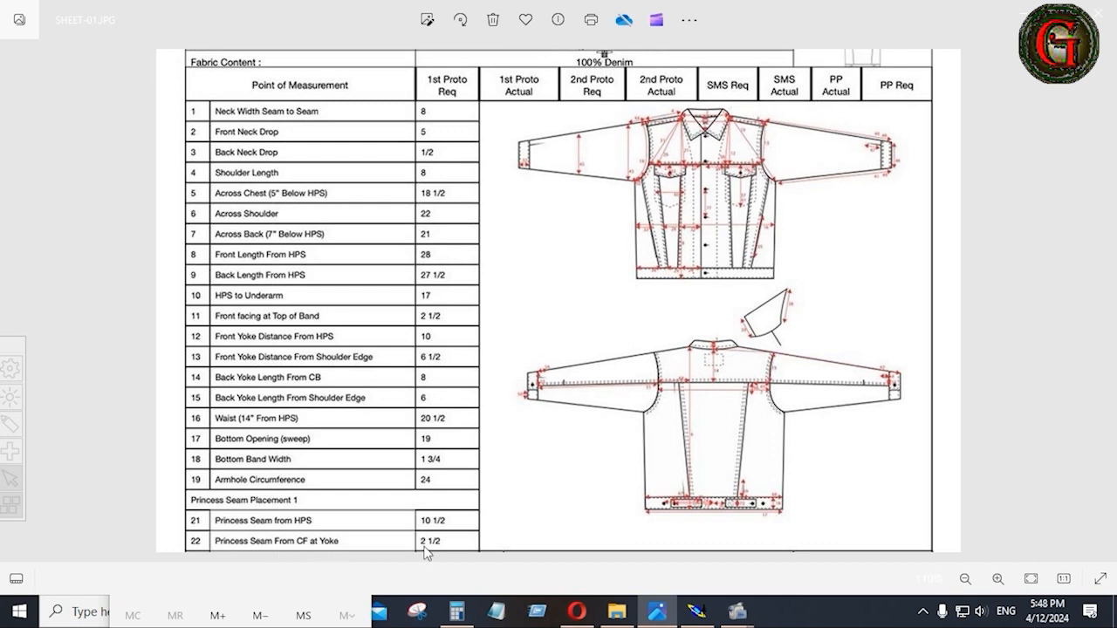
pyautogui.click(696, 611)
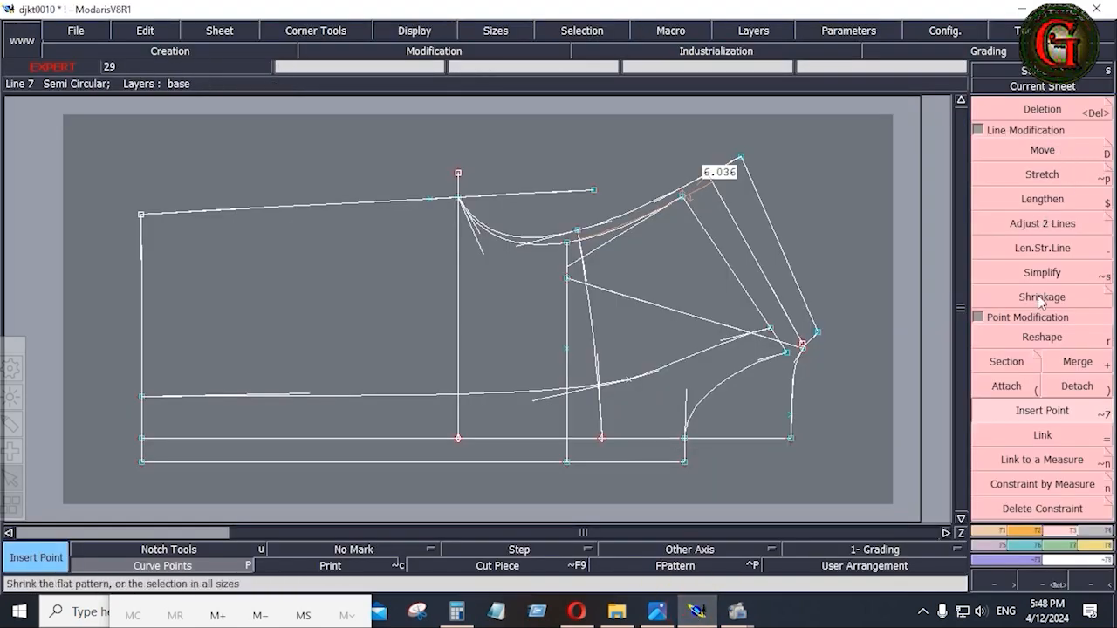
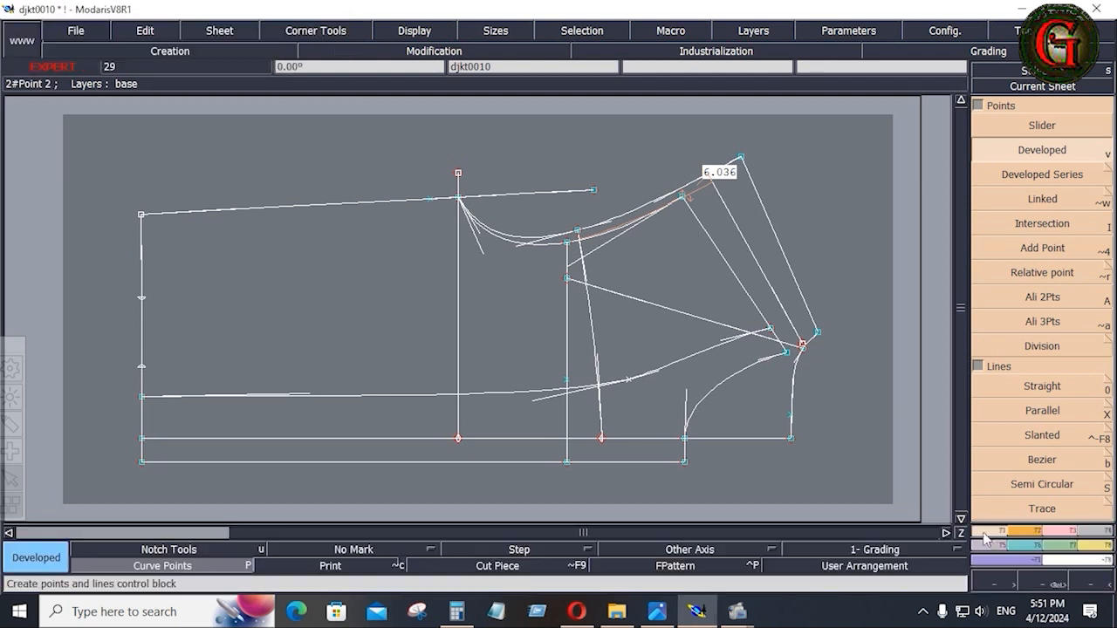
# - Draw two Bezier princess seam lines from the two points on the front yoke line down to the two developed hem points
pyautogui.click(982, 458)
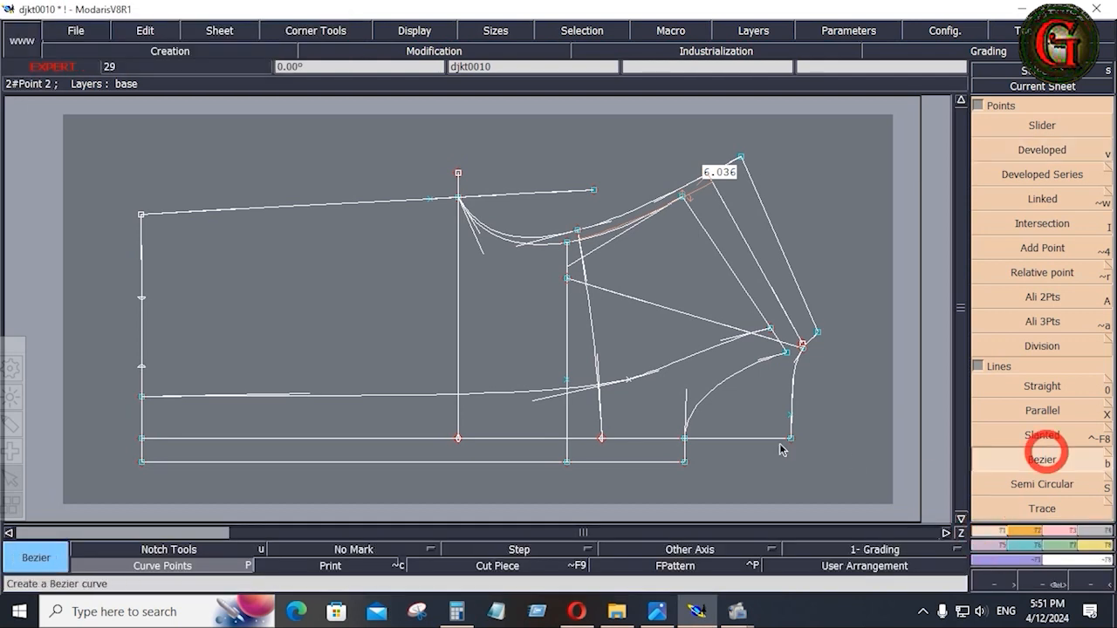
pyautogui.click(570, 380)
pyautogui.click(141, 366)
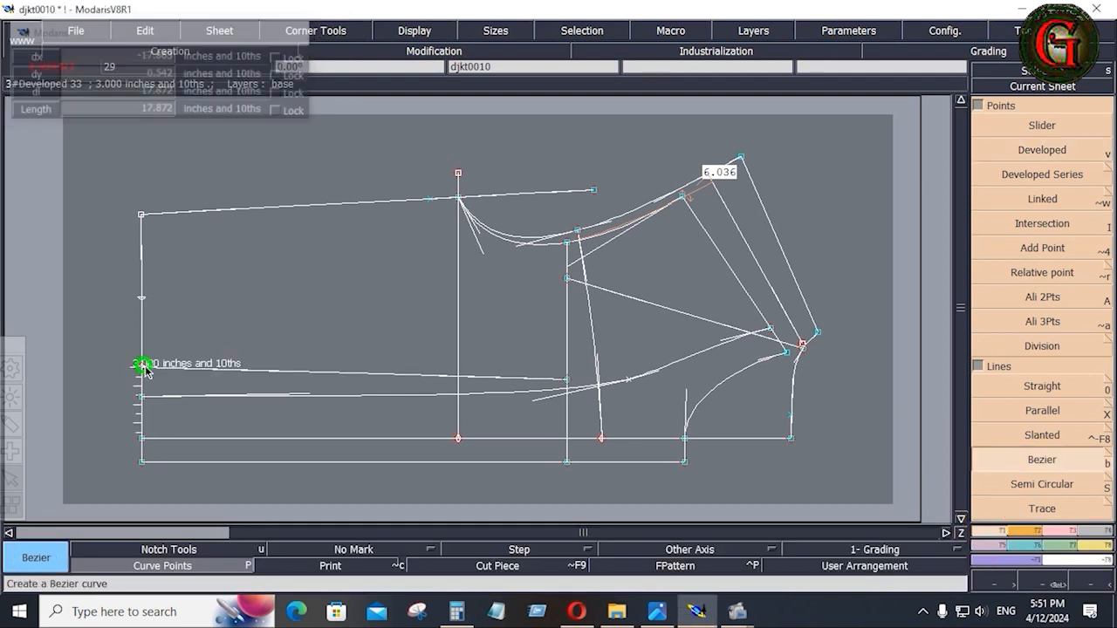
pyautogui.click(567, 278)
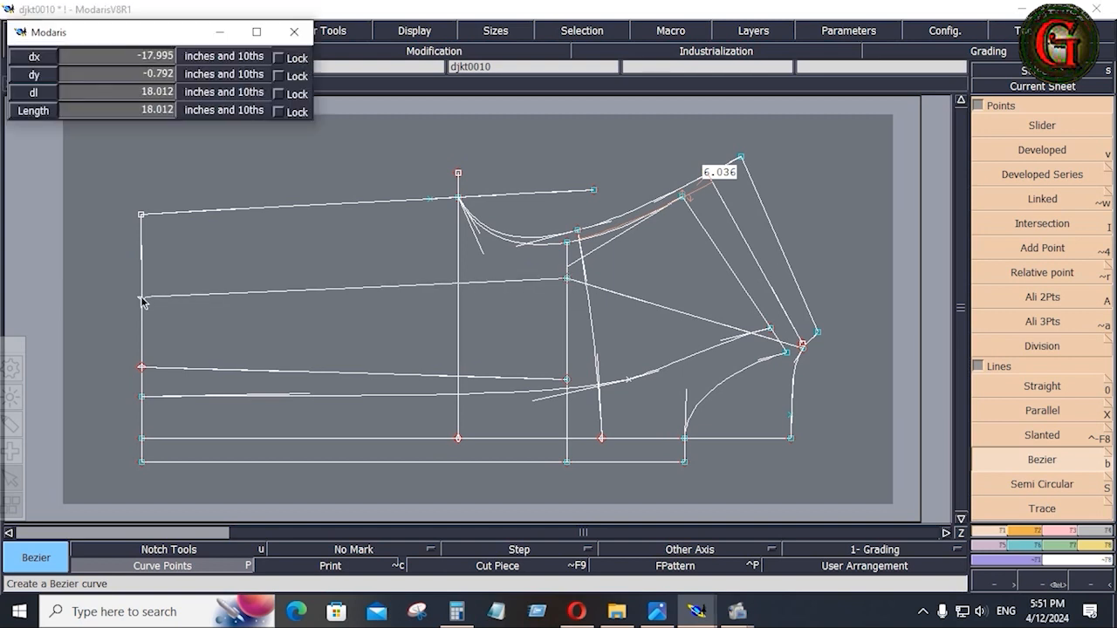
pyautogui.click(142, 298)
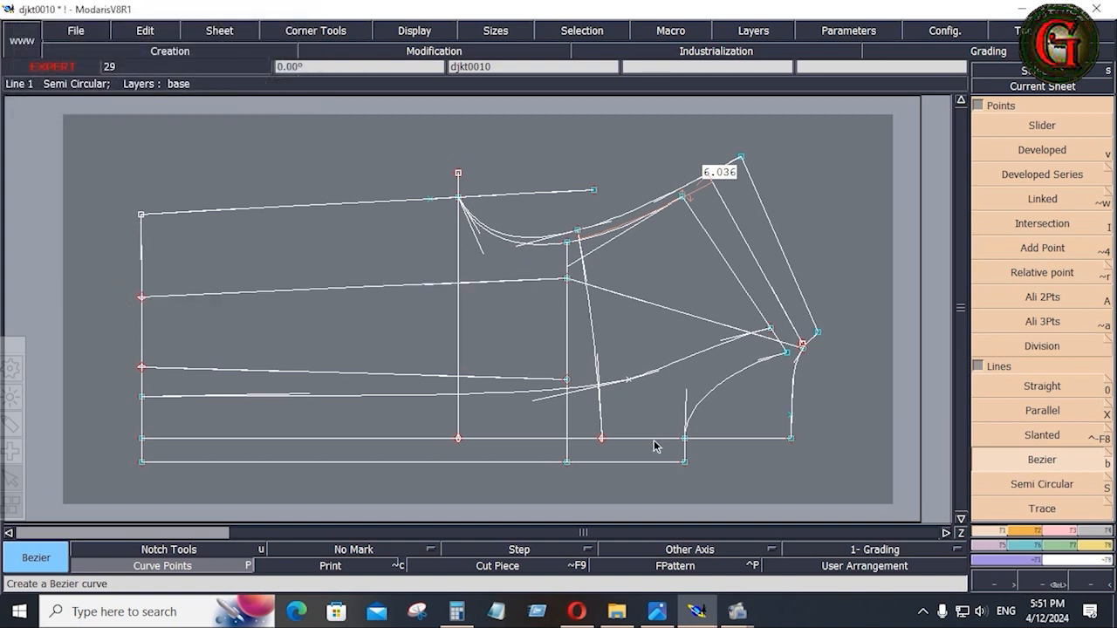
# - Check the princess seam placements on the measurement sheets, and insert the two seam lines' lower end points into the hem line
pyautogui.click(656, 611)
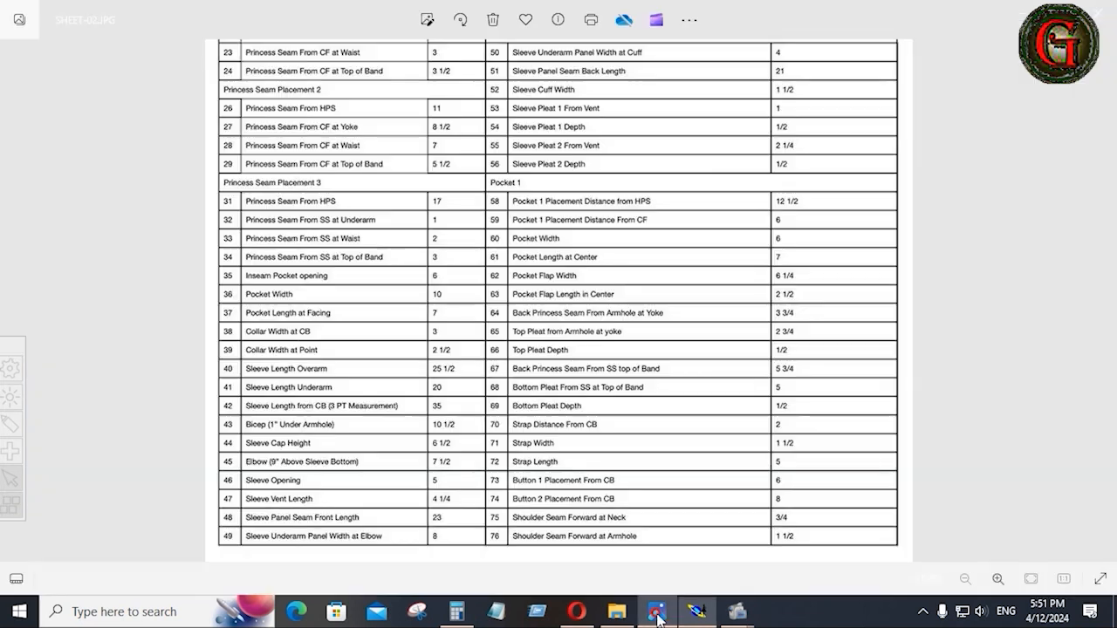
pyautogui.click(16, 301)
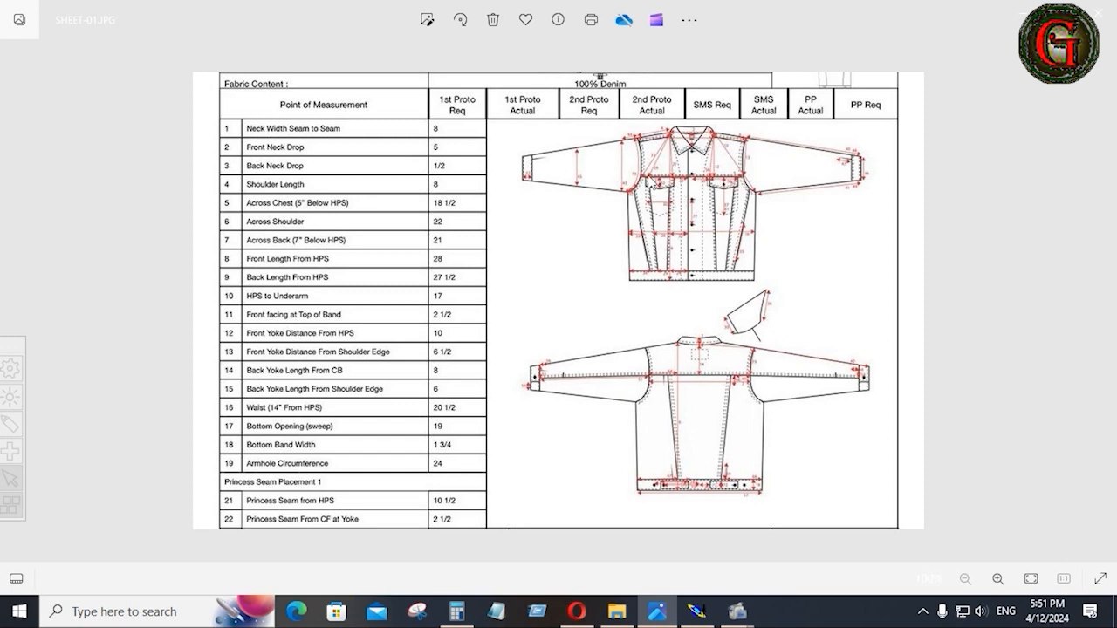
pyautogui.click(697, 610)
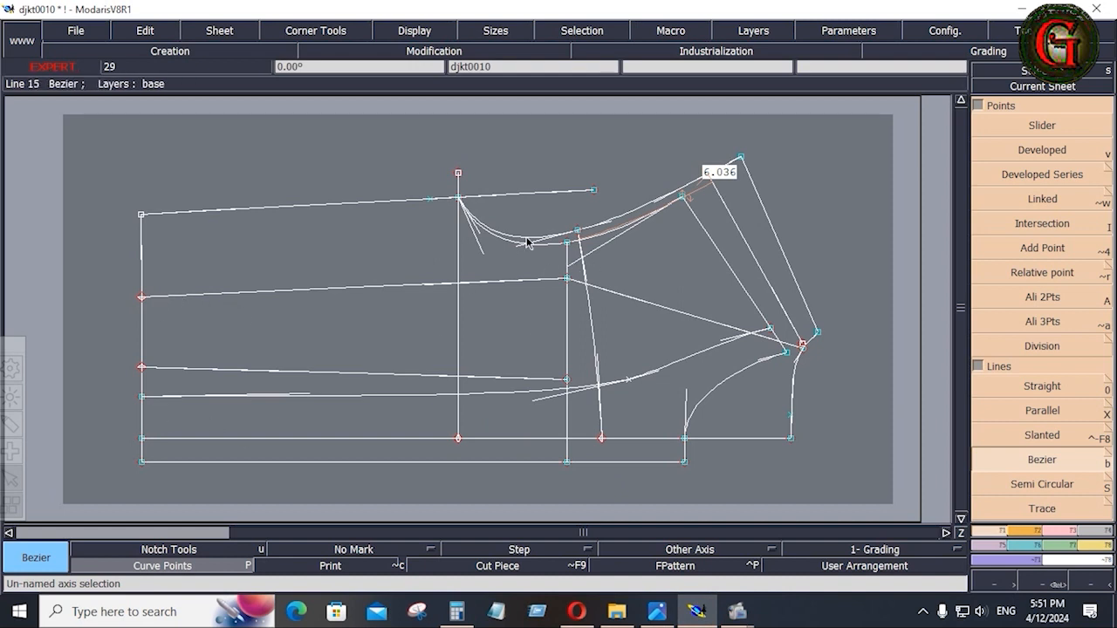
pyautogui.click(1063, 511)
pyautogui.click(1047, 412)
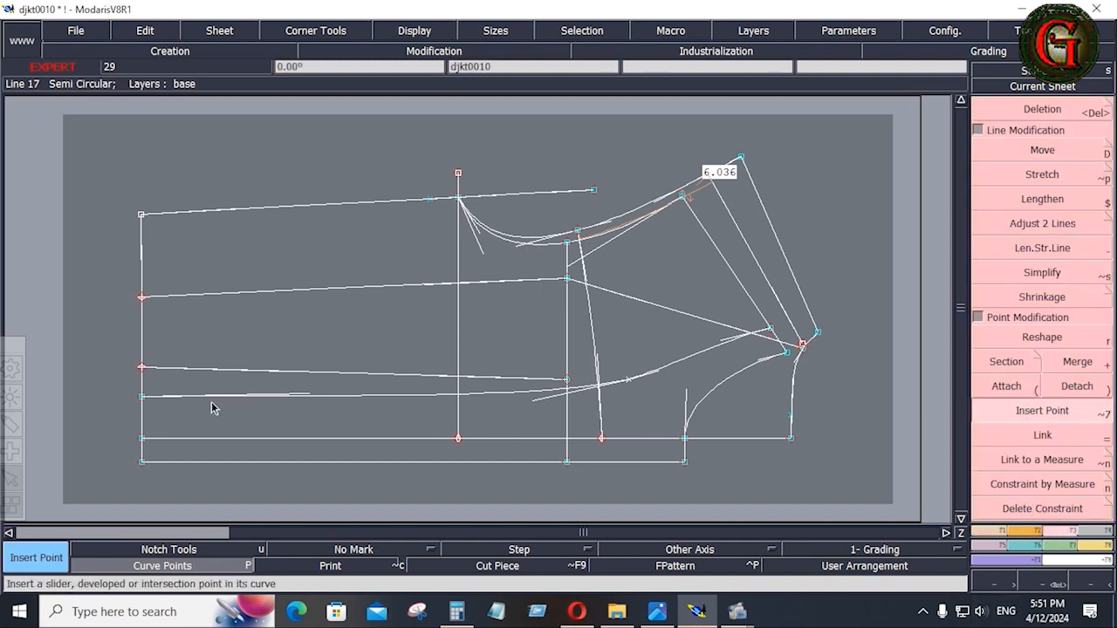
pyautogui.click(143, 367)
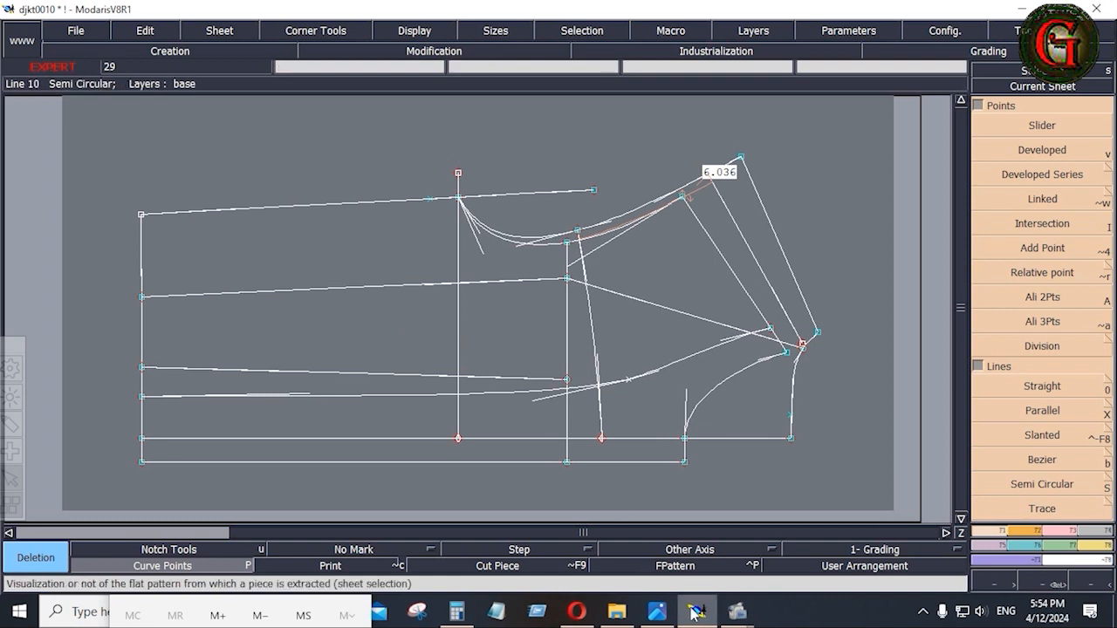
# - Check the side princess seam in SHEET-01.JPG, and place a developed point on the front armhole curve about 1.7 inches from the underarm point
pyautogui.click(657, 613)
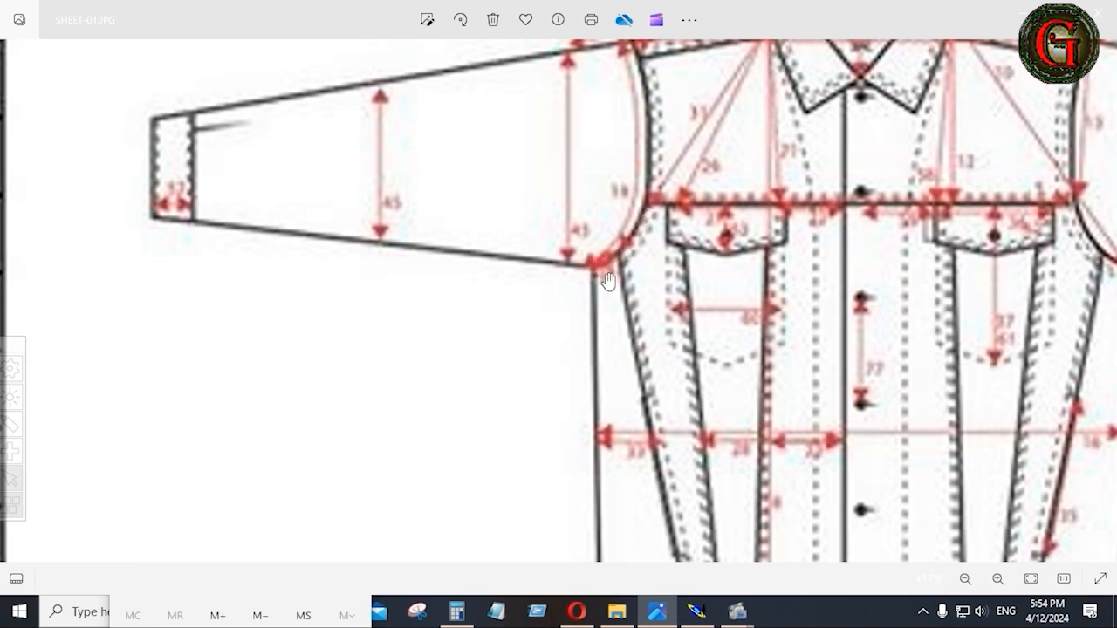
pyautogui.scroll(1, 852, 390)
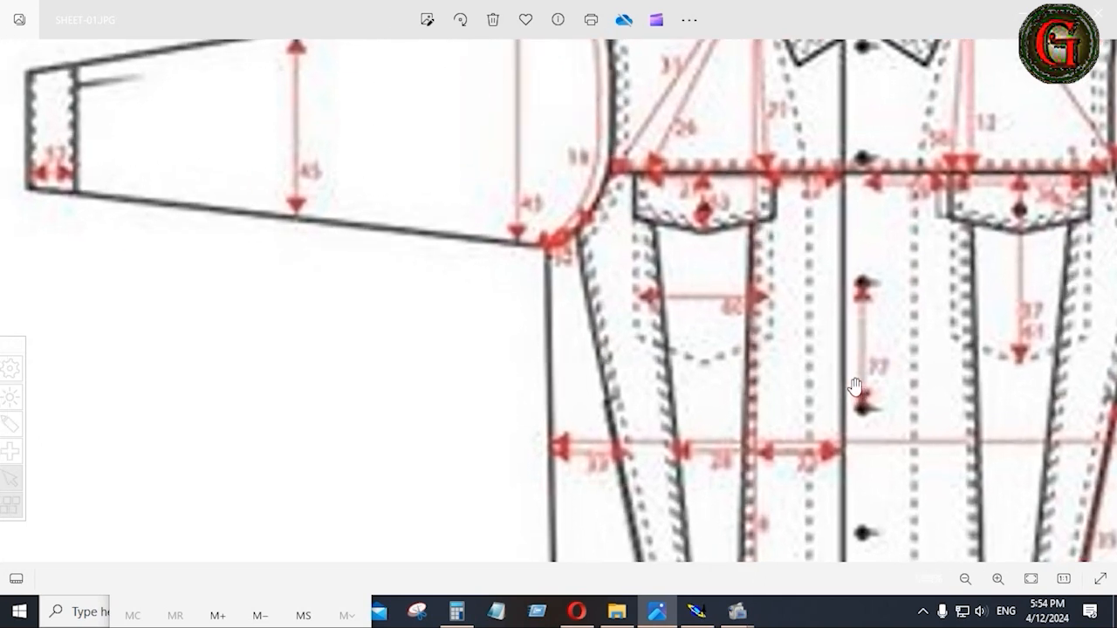
pyautogui.scroll(-2, 853, 390)
pyautogui.scroll(-1, 852, 390)
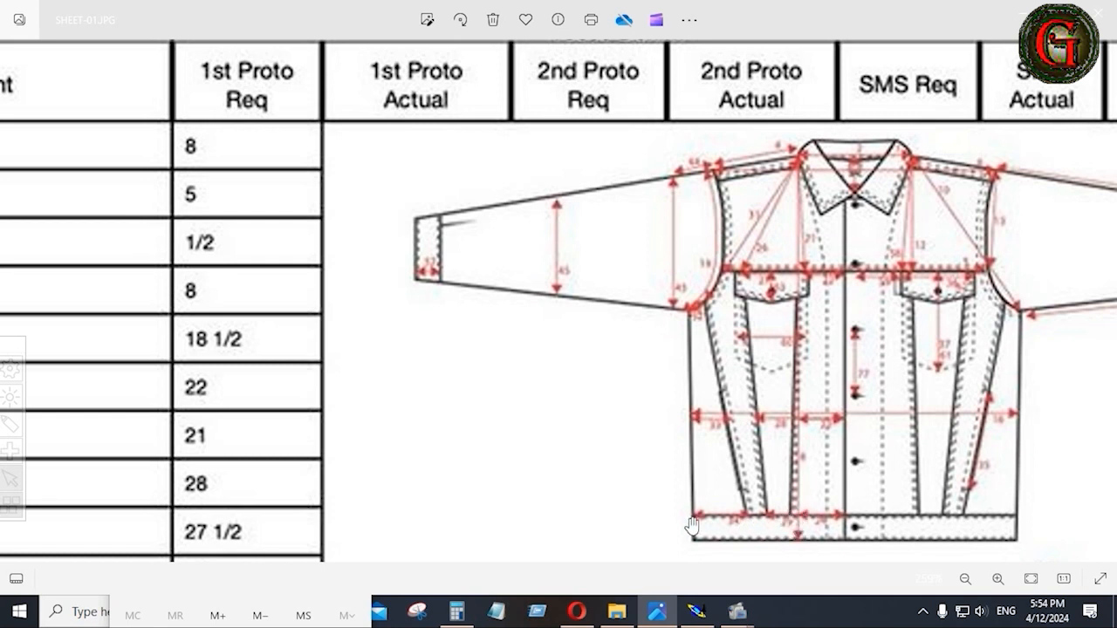
pyautogui.click(696, 611)
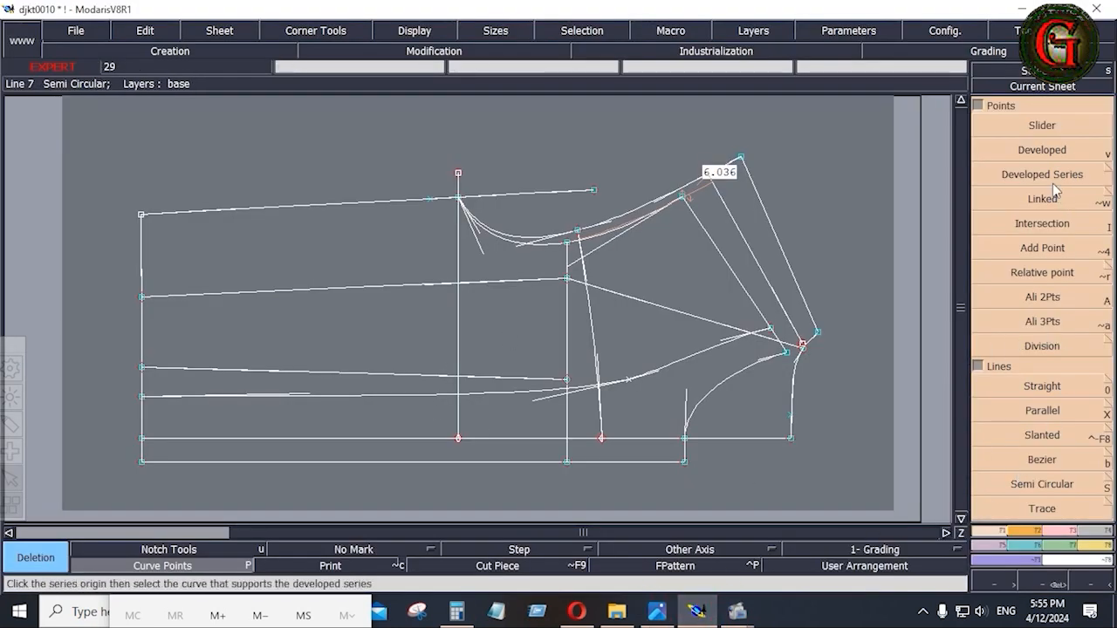
pyautogui.click(1042, 152)
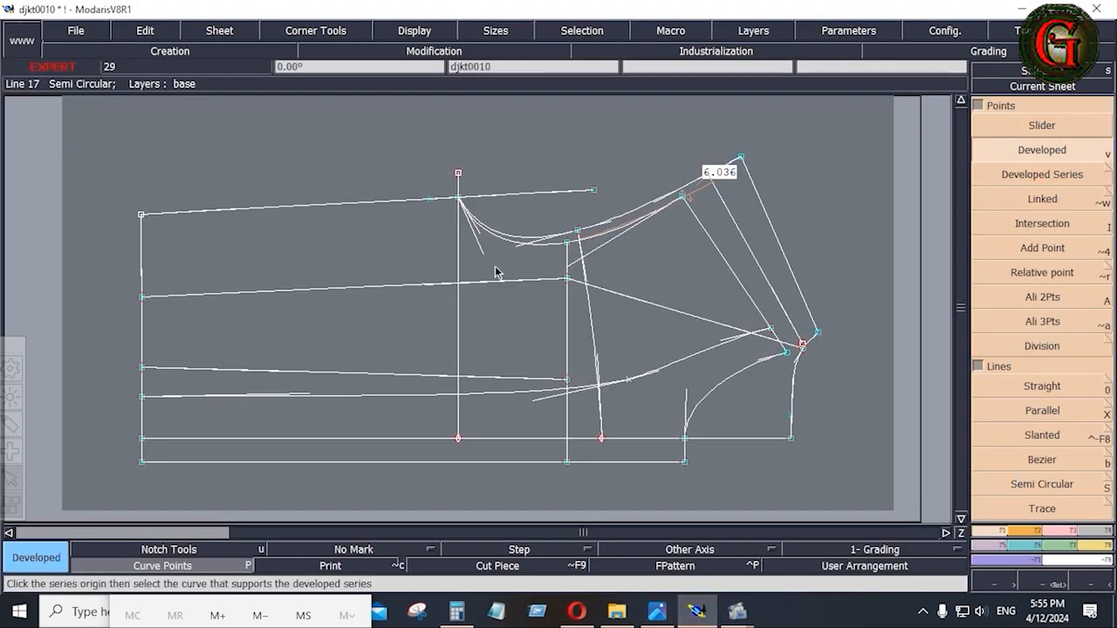
pyautogui.click(459, 198)
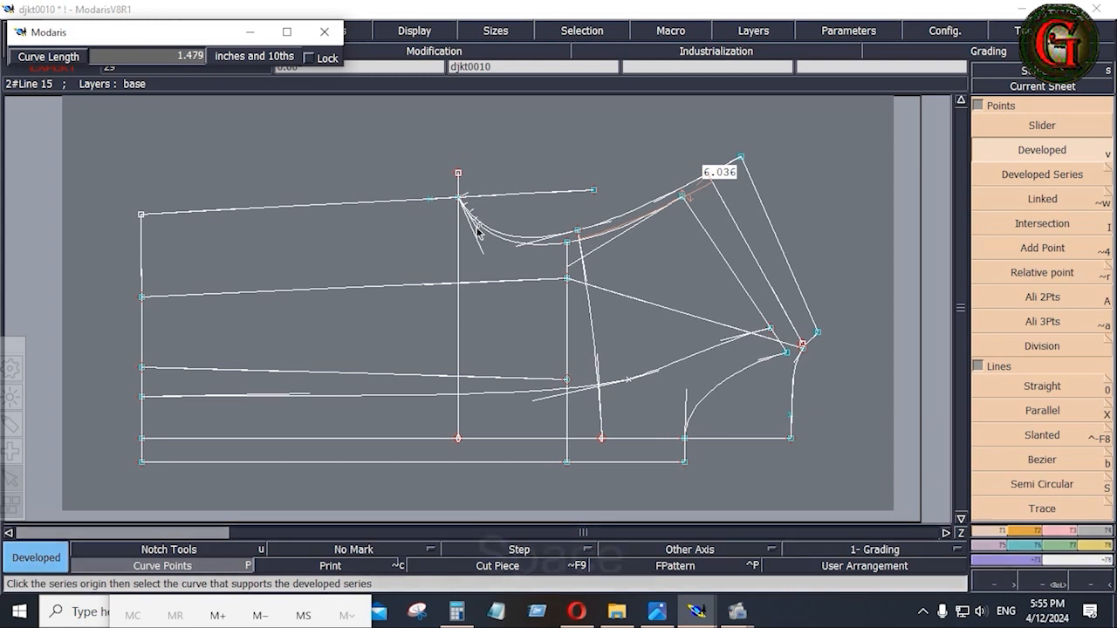
pyautogui.press('space')
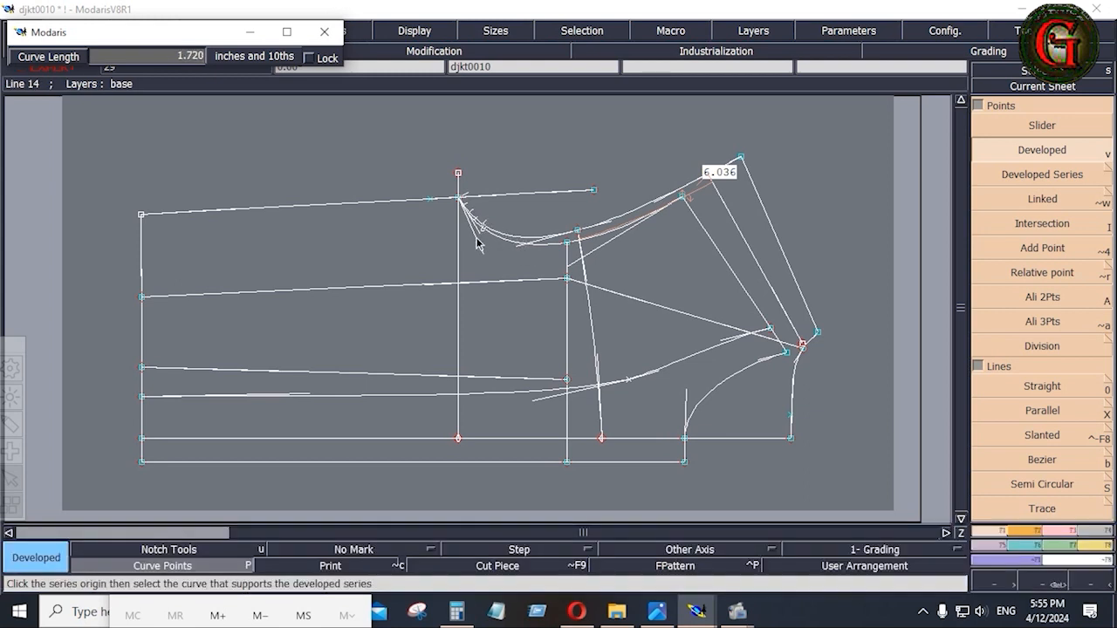
pyautogui.click(478, 238)
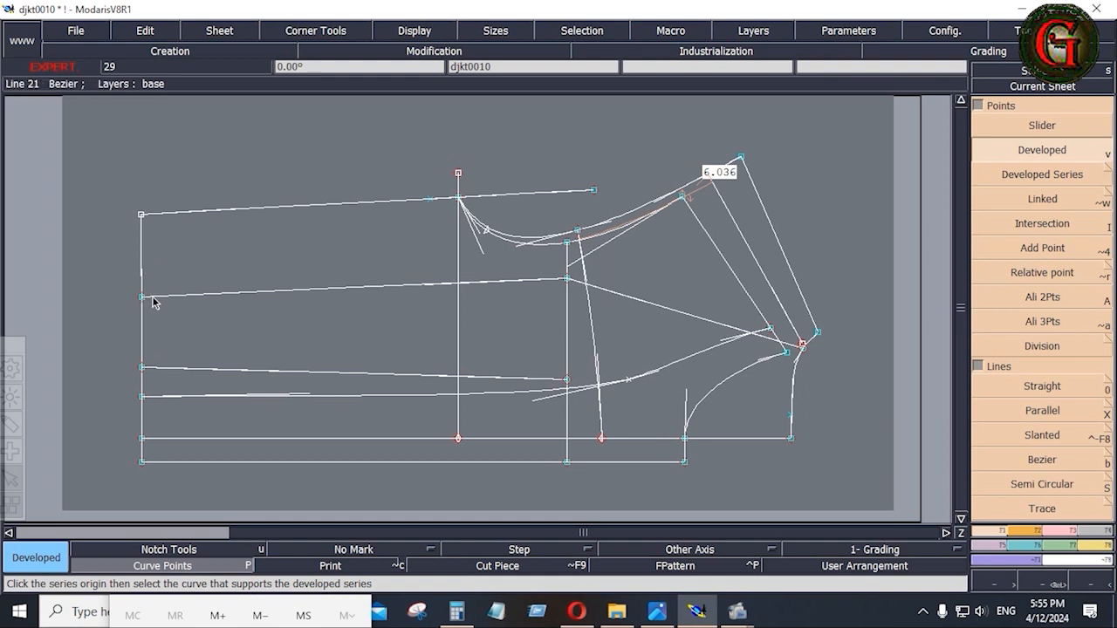
# - Reshape the hem end of the princess seam line nearer the side seam with dx 0 and dy -0.5 inch
pyautogui.click(1066, 533)
pyautogui.click(1050, 341)
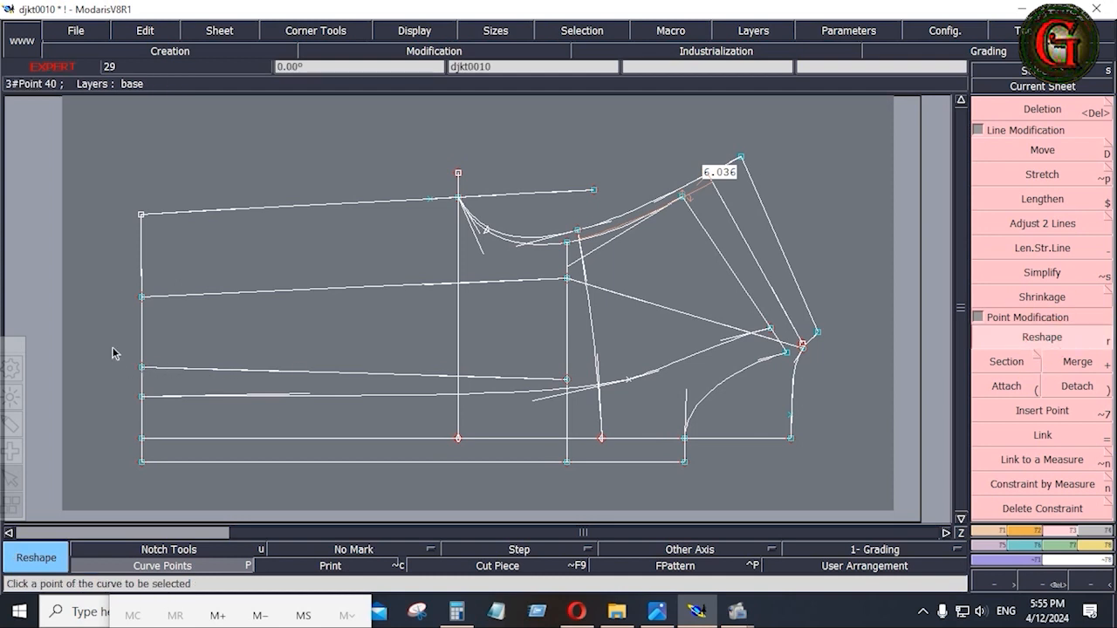
pyautogui.click(143, 300)
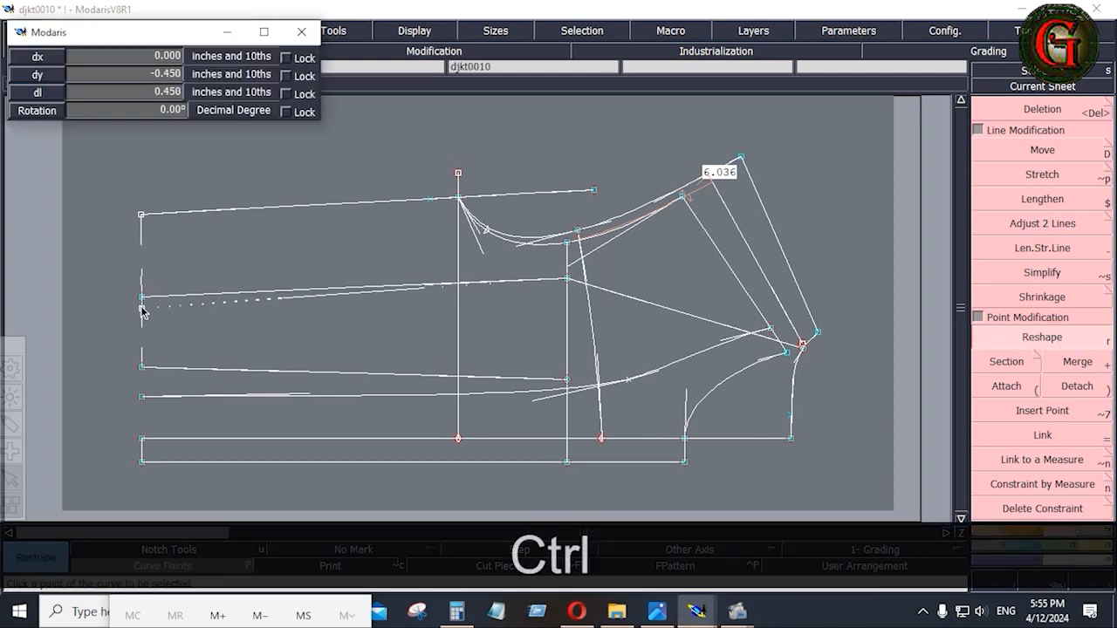
pyautogui.press('Down')
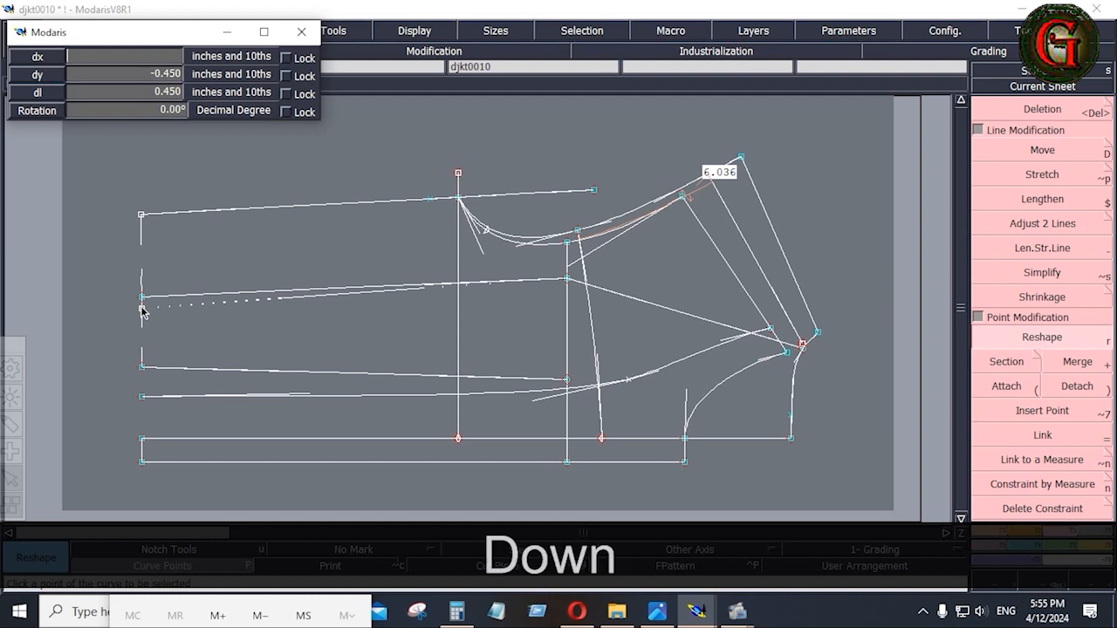
pyautogui.write('0')
pyautogui.press('Down')
pyautogui.write('-.5')
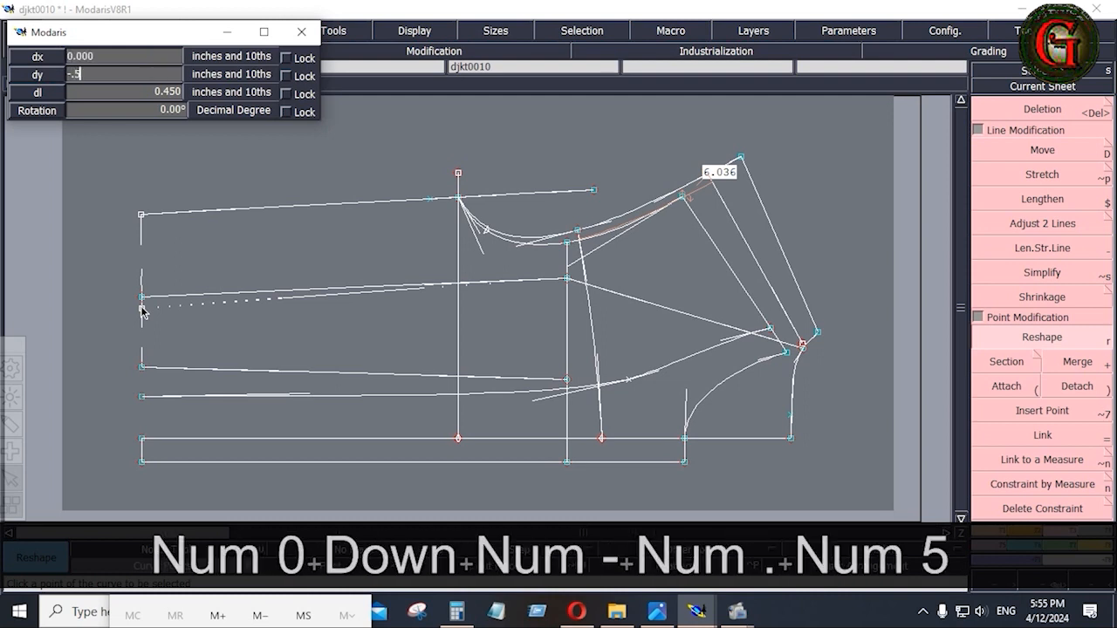
pyautogui.press('Return')
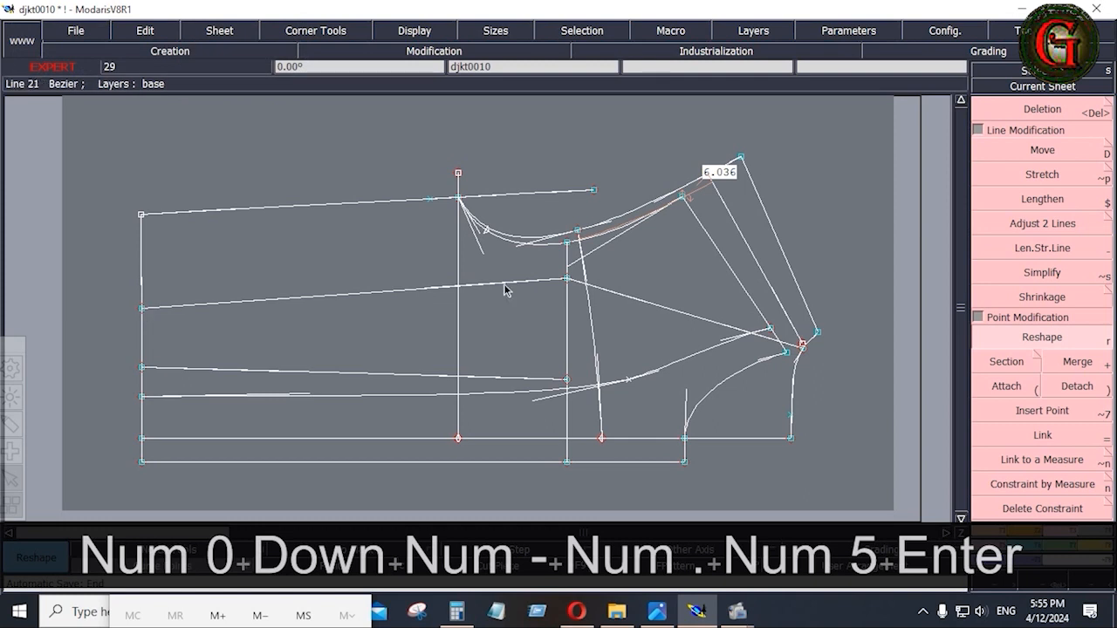
# - Draw a Bezier side princess seam line about 14.7 inches long from the developed armhole point to the hem line
pyautogui.click(989, 530)
pyautogui.click(1042, 459)
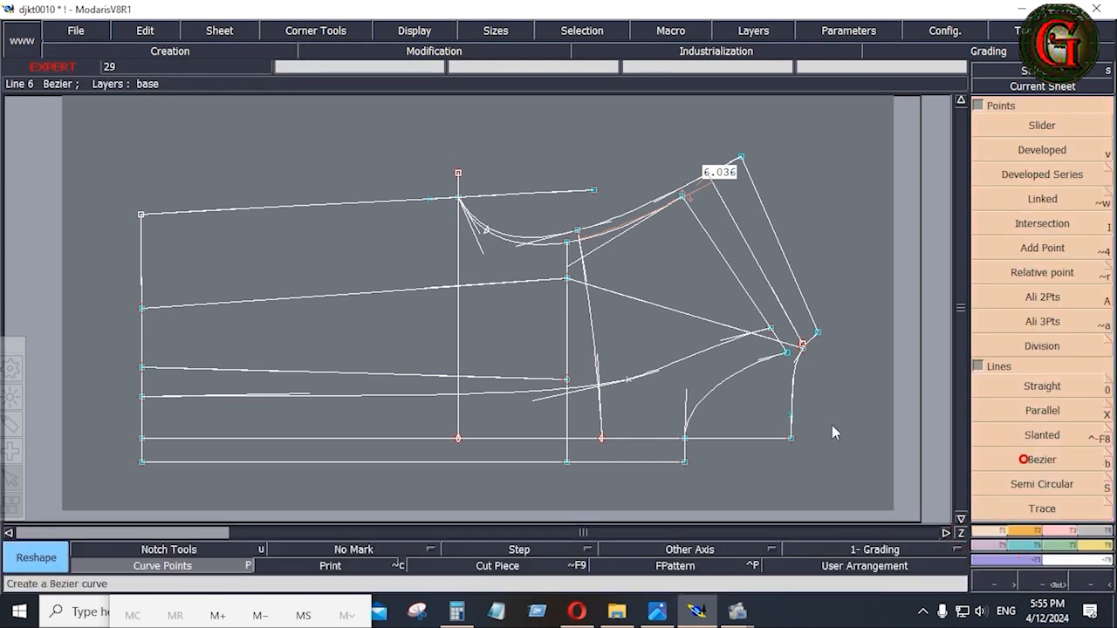
pyautogui.click(485, 232)
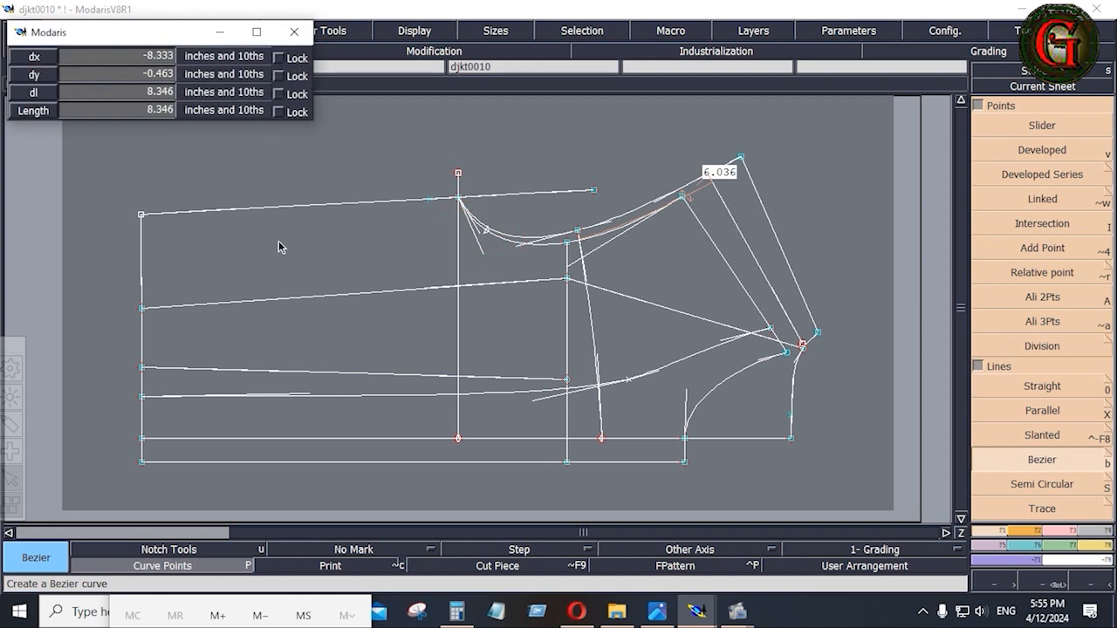
pyautogui.click(143, 283)
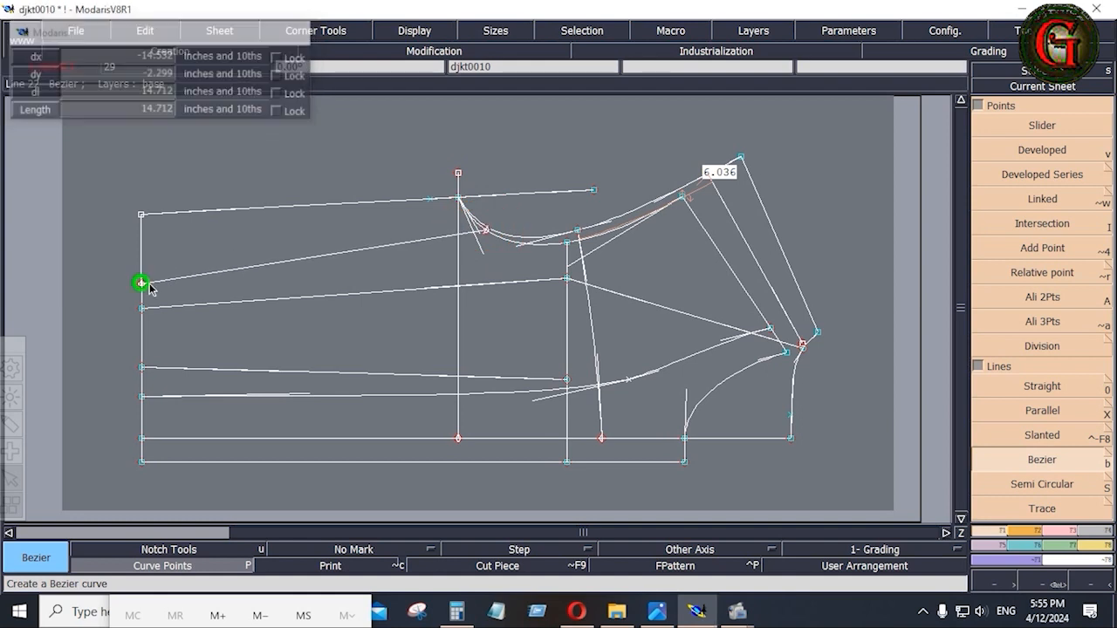
# - Insert the side princess seam's end points into the front armhole curve and hem line, and inspect the armhole curve up close for reshaping
pyautogui.click(1064, 531)
pyautogui.click(1042, 410)
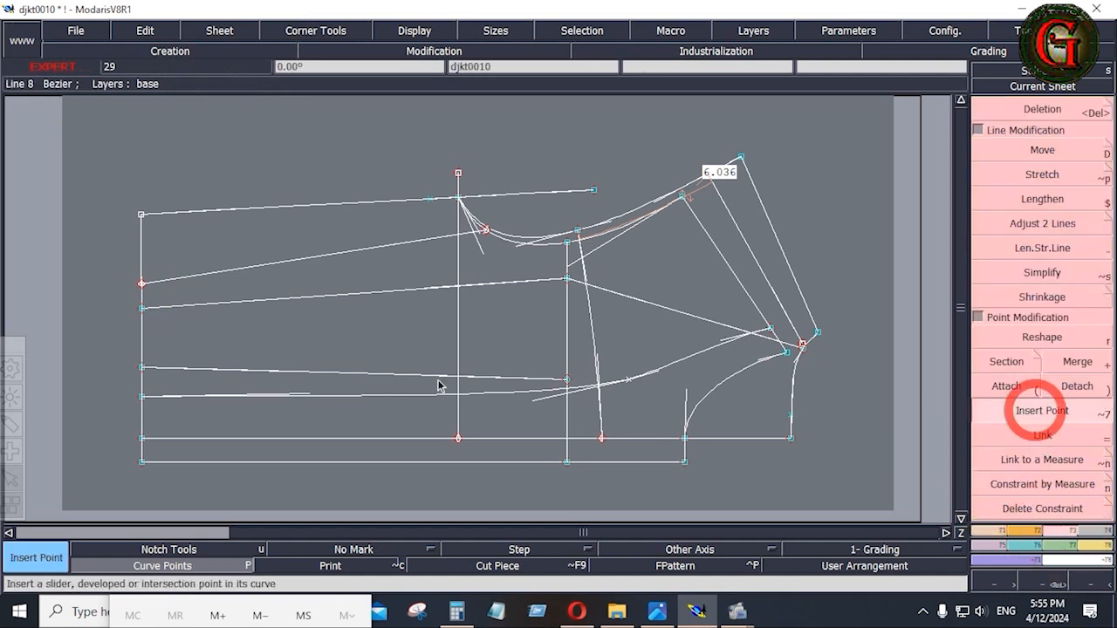
pyautogui.click(486, 231)
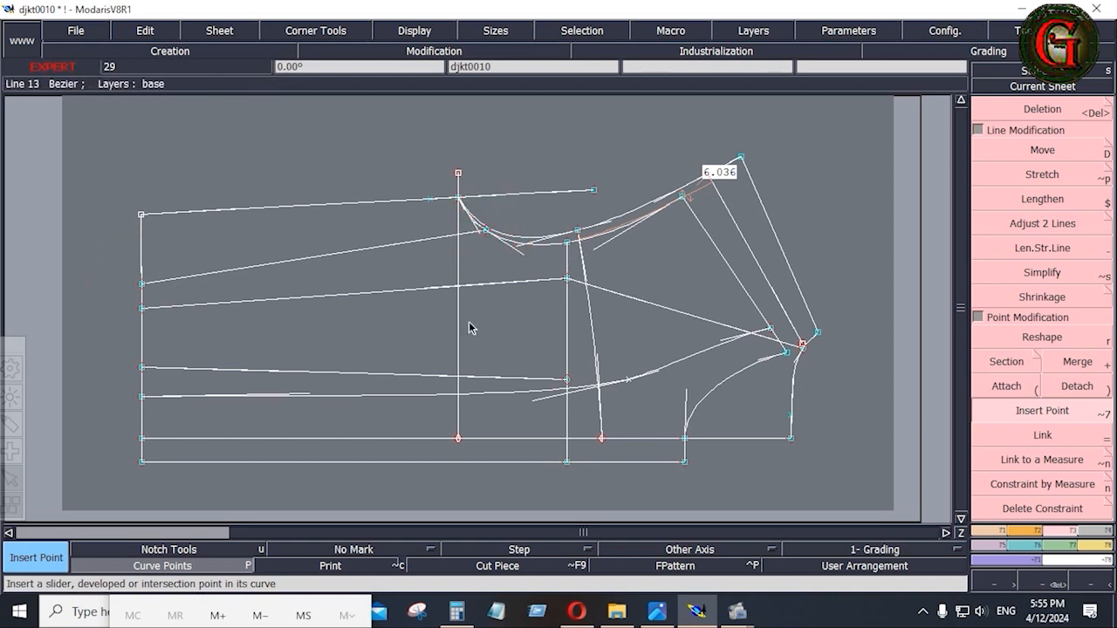
pyautogui.press('Return')
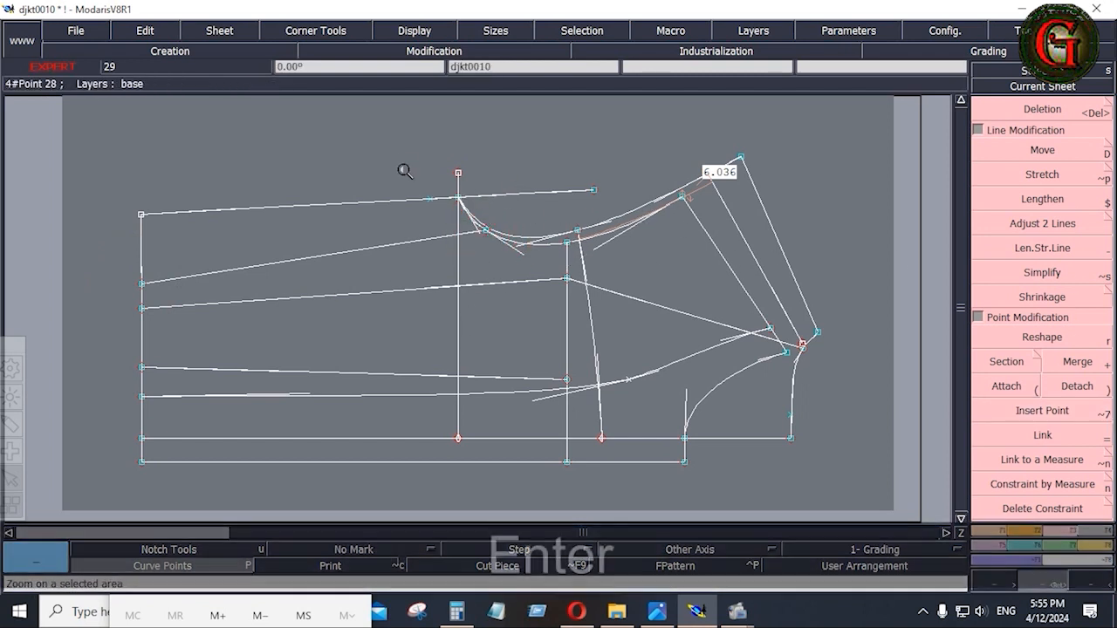
pyautogui.moveTo(405, 171); pyautogui.dragTo(612, 275)
pyautogui.press('r')
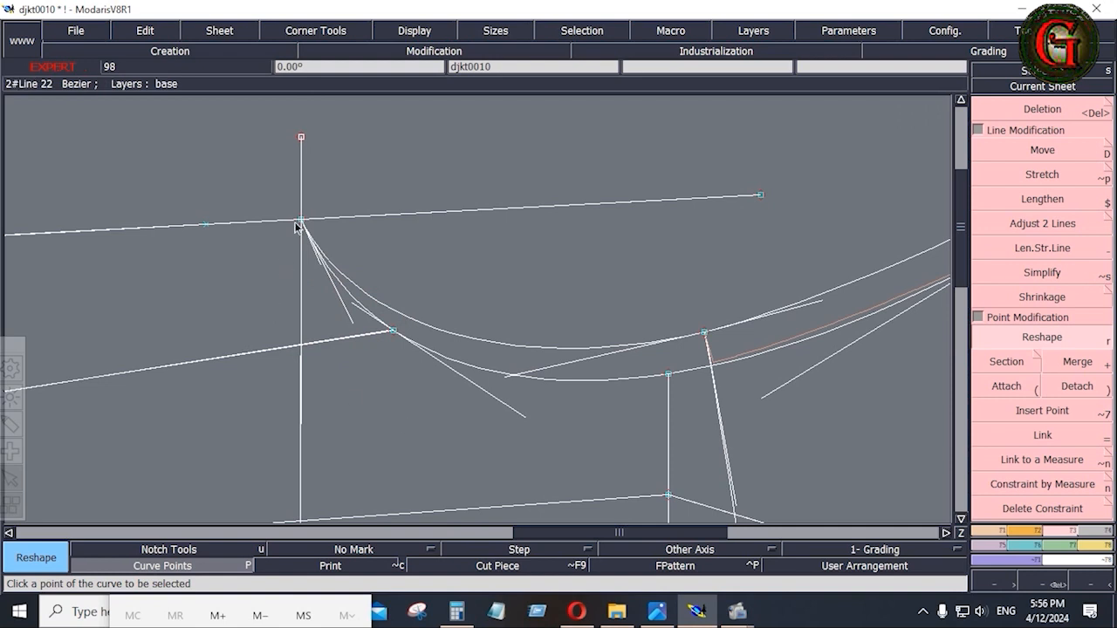
pyautogui.press('Home')
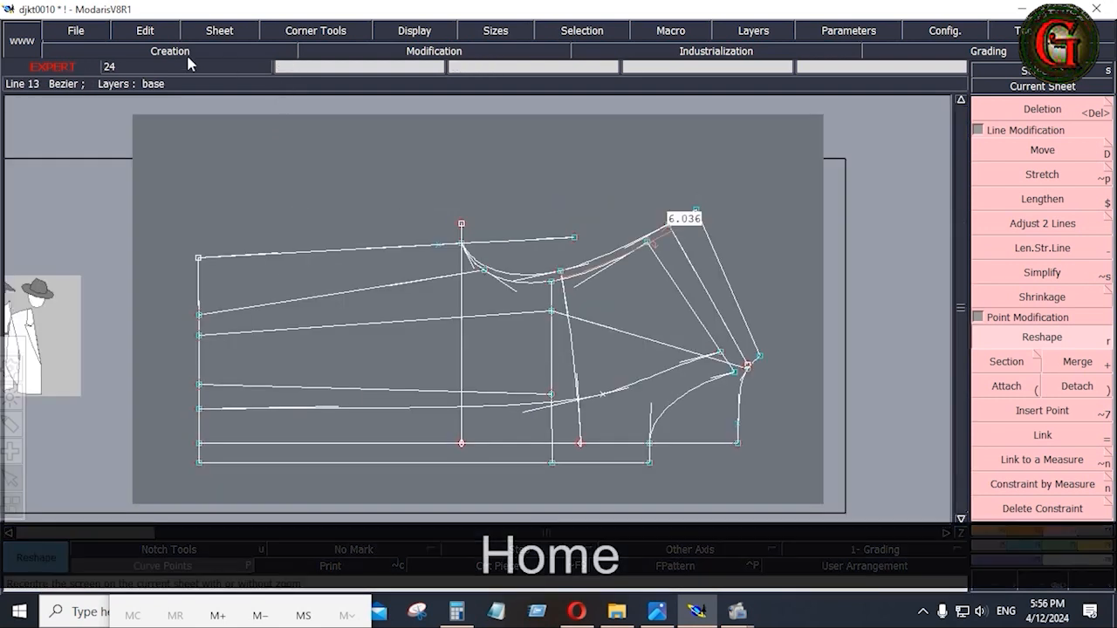
# - Save the djkt0010 model, continuing past the validation file warnings
pyautogui.click(78, 33)
pyautogui.click(82, 100)
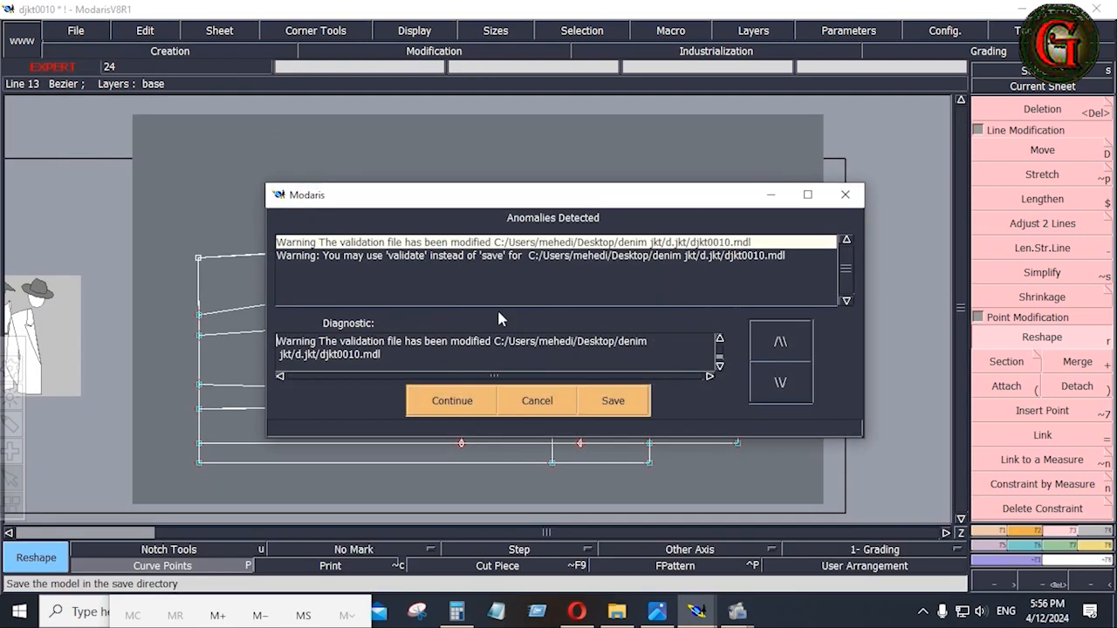
pyautogui.click(481, 404)
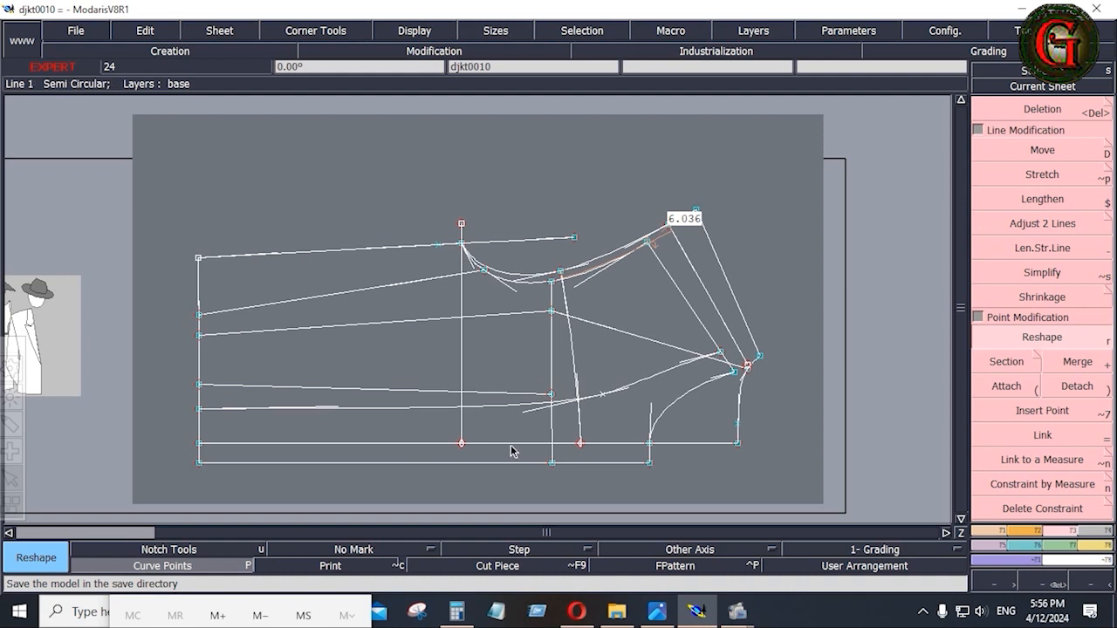
# - Compare the front princess seam lines with the front jacket sketch in SHEET-01.JPG
pyautogui.click(657, 611)
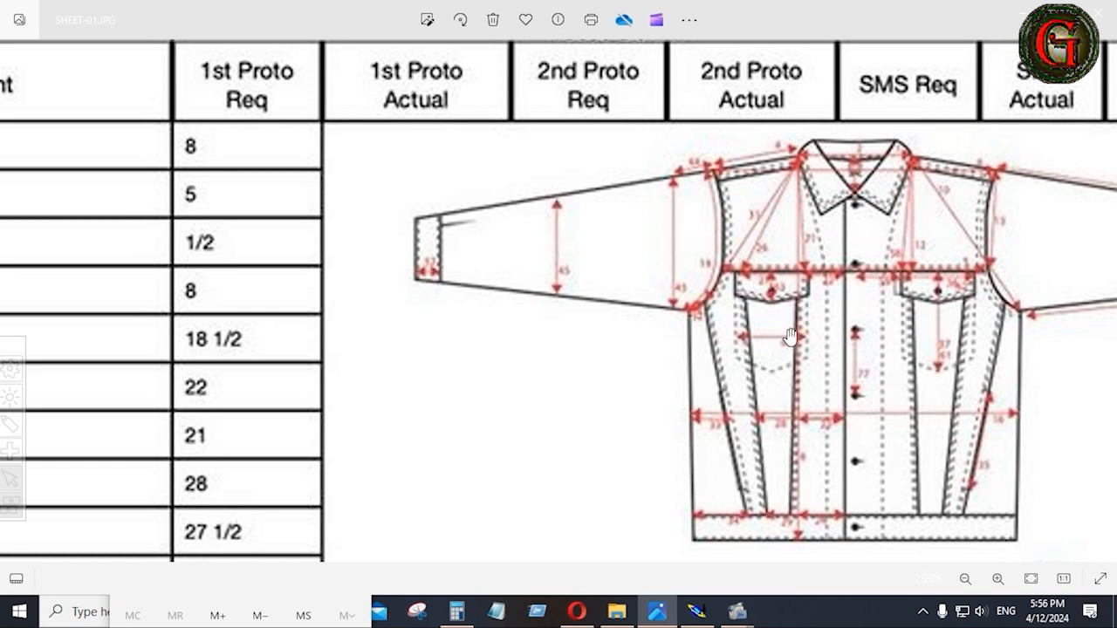
pyautogui.click(696, 612)
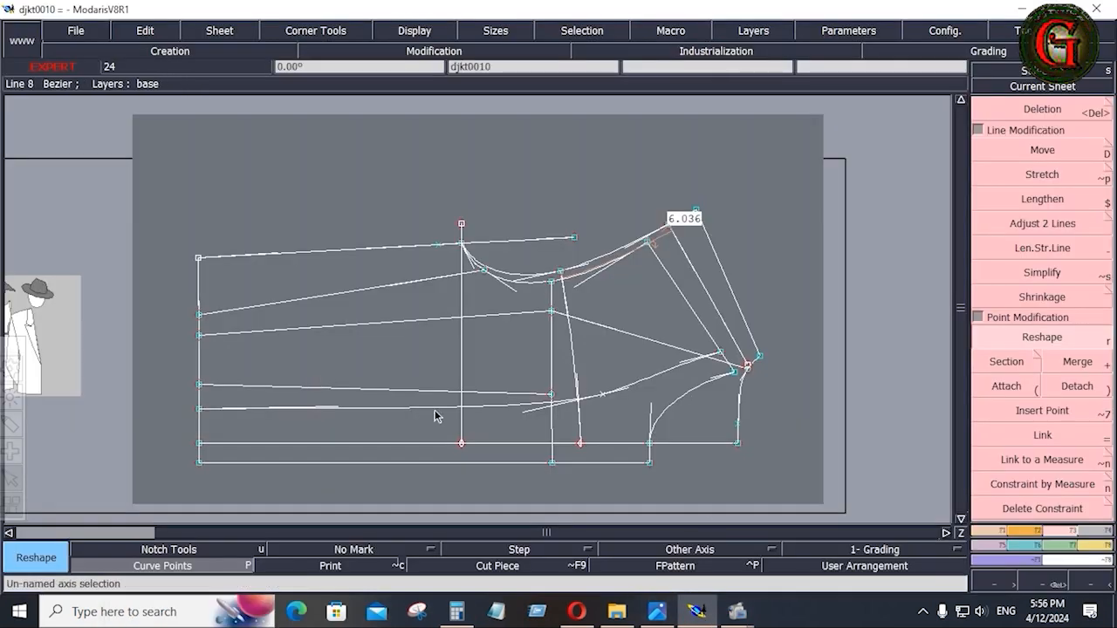
pyautogui.click(657, 612)
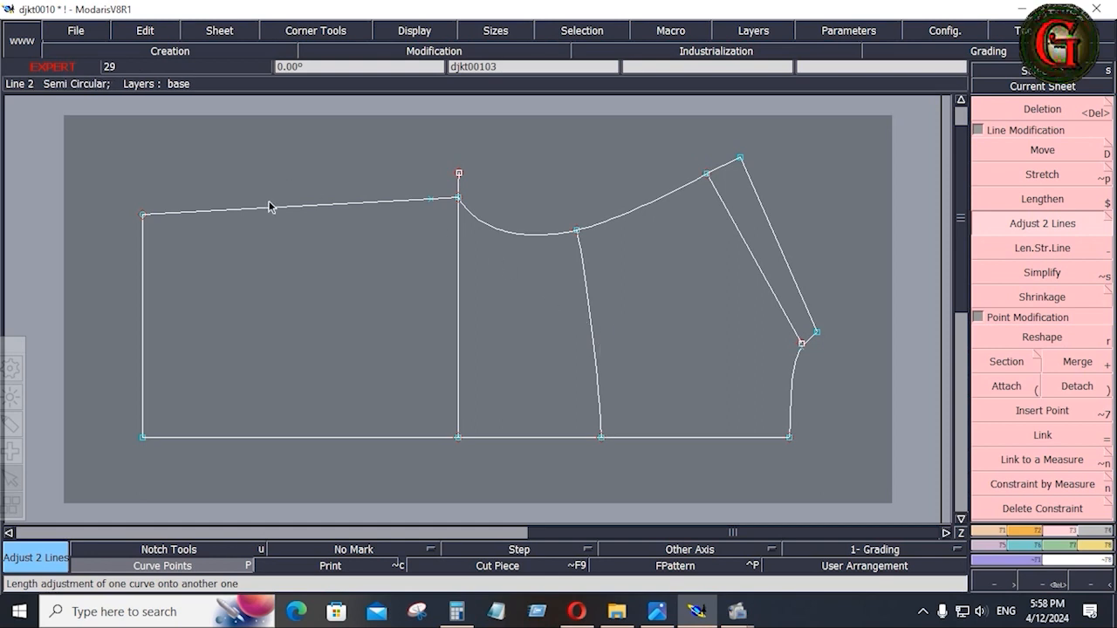
# - Save the model with the back body piece djkt00103, continuing past the warnings
pyautogui.click(77, 31)
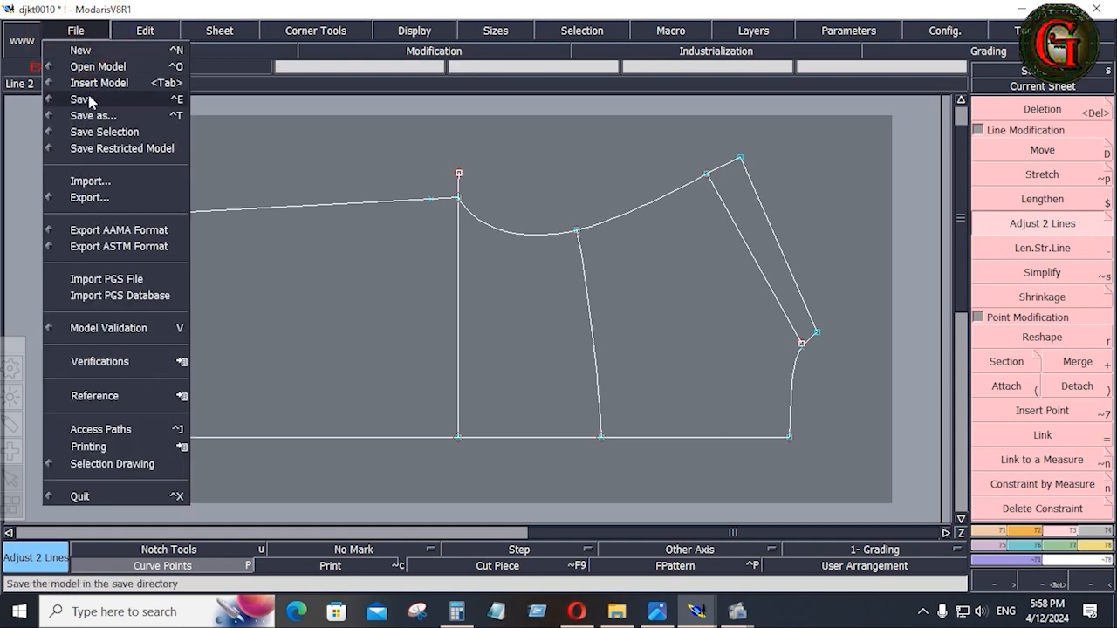
pyautogui.click(52, 99)
pyautogui.click(455, 387)
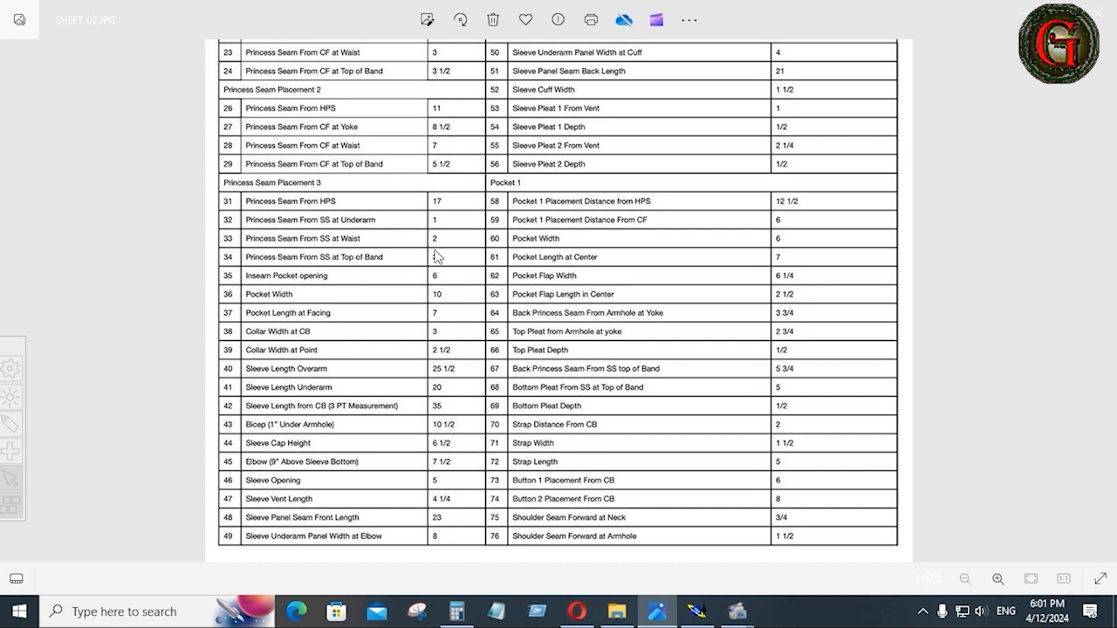
# - Switch back to Modaris and place a developed point on the back hem, curve length -3 inches from the side seam corner
pyautogui.click(698, 611)
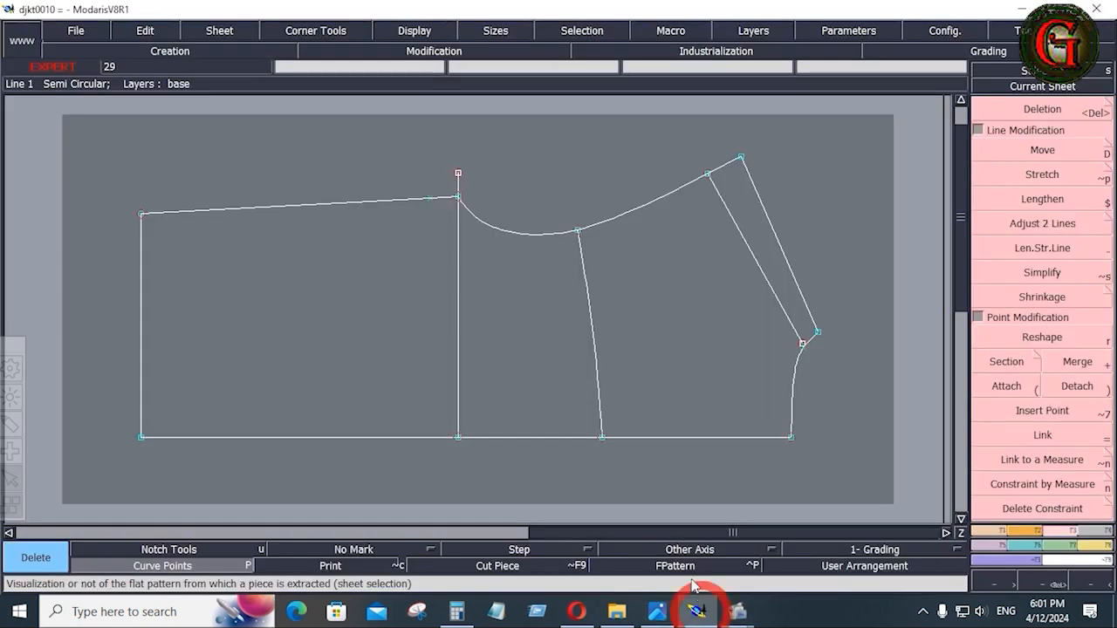
pyautogui.click(1002, 530)
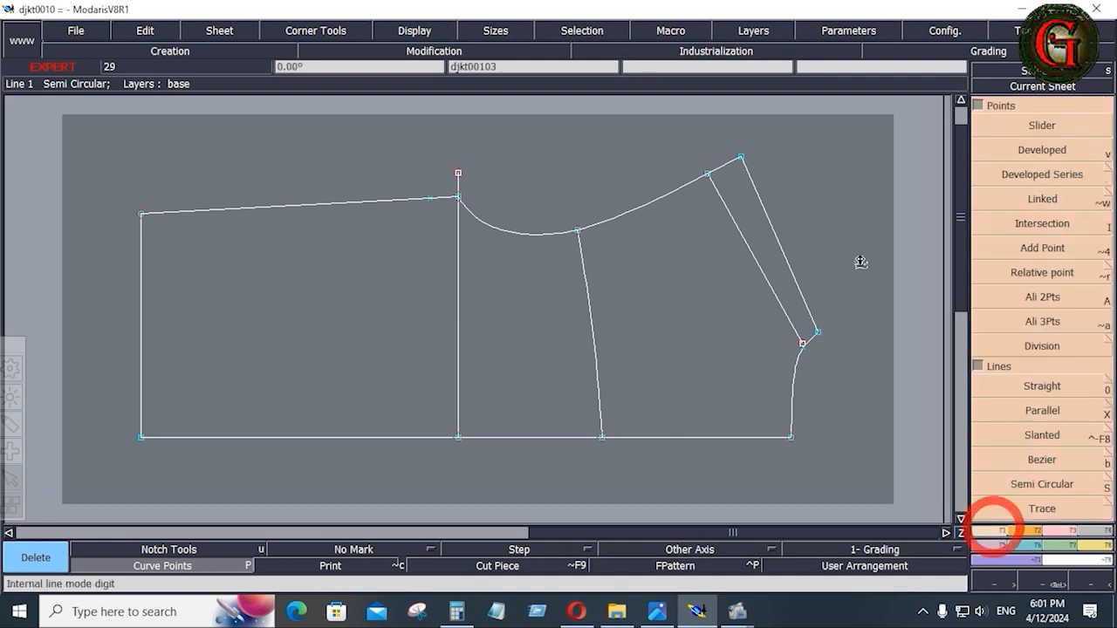
pyautogui.click(1033, 153)
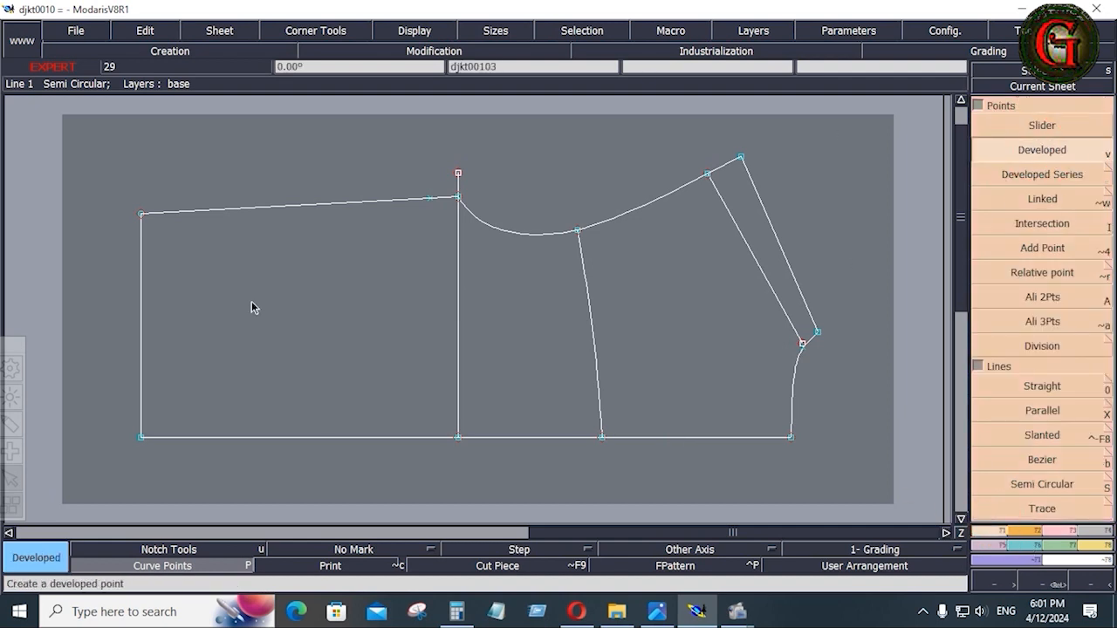
pyautogui.click(141, 213)
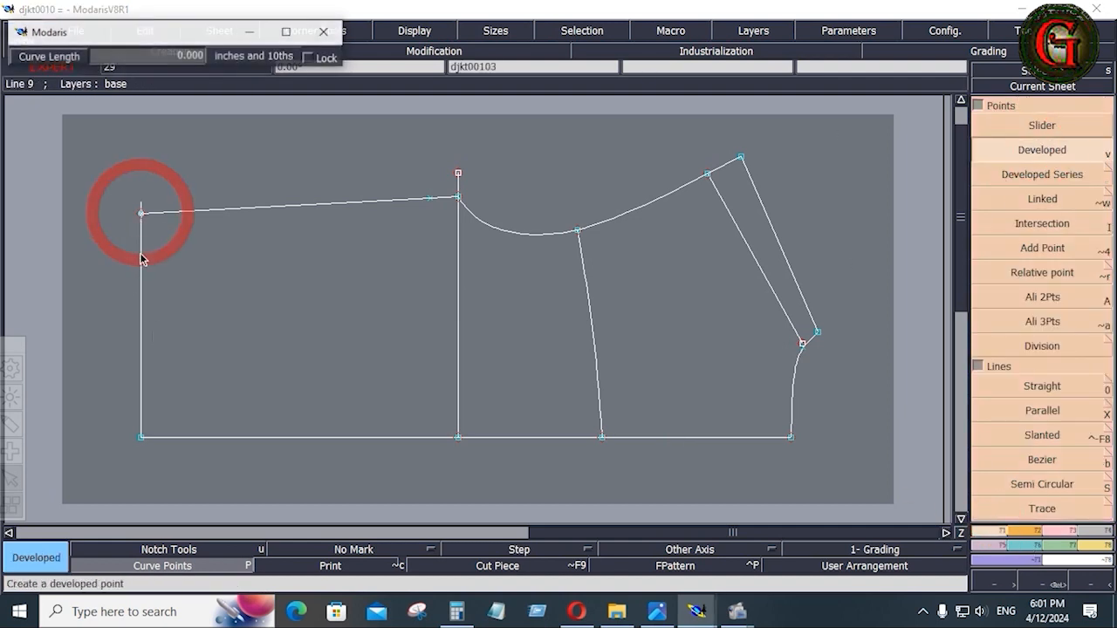
pyautogui.press('space')
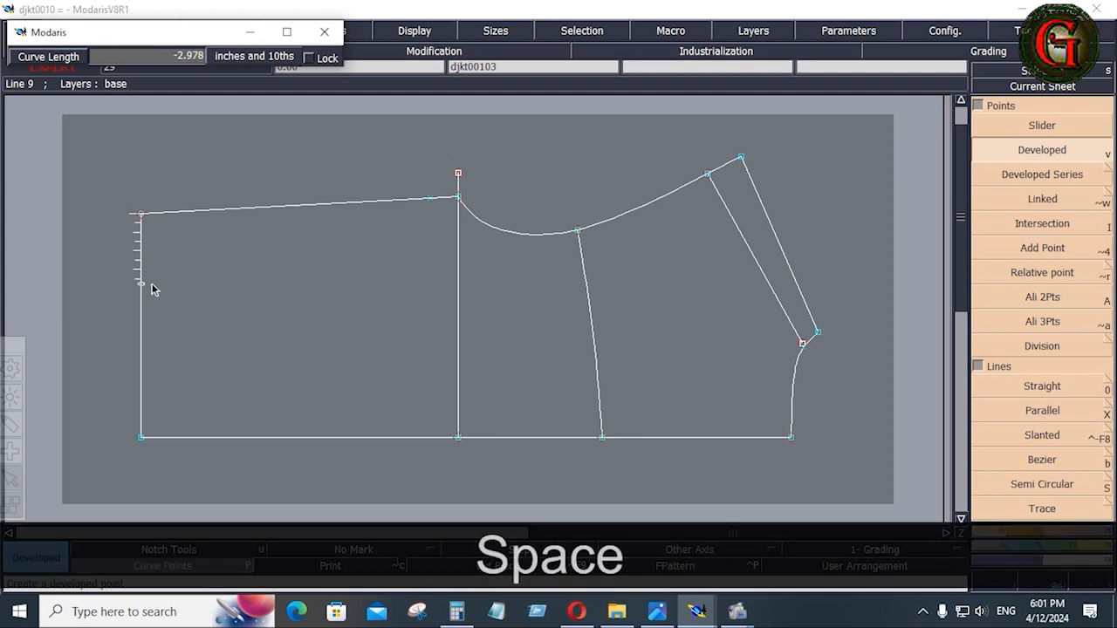
pyautogui.press('Down')
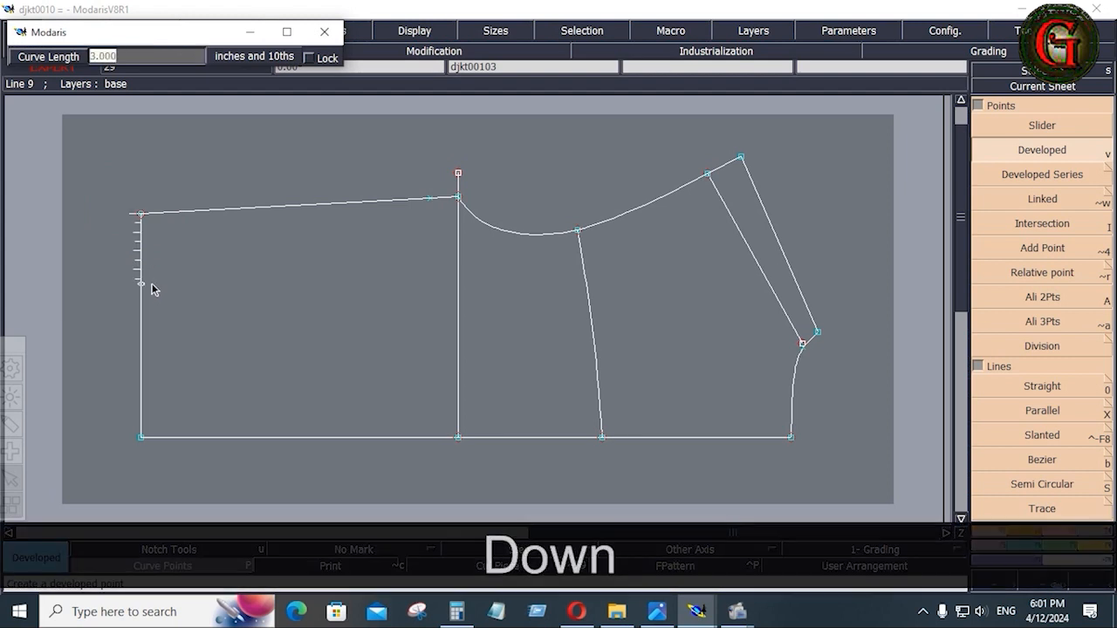
pyautogui.write('-3')
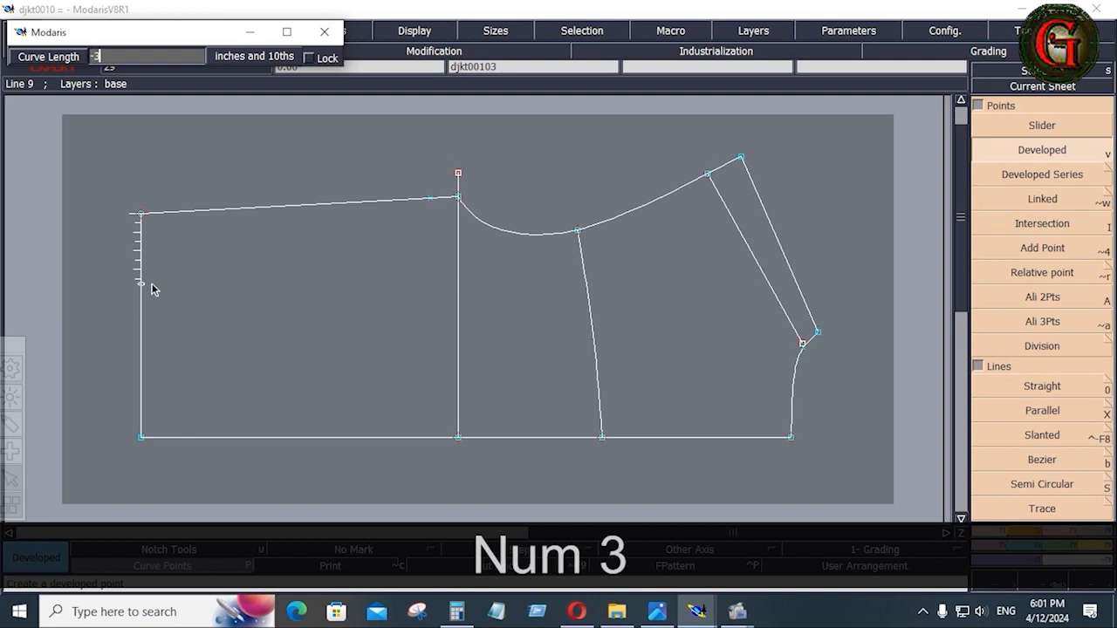
pyautogui.press('Return')
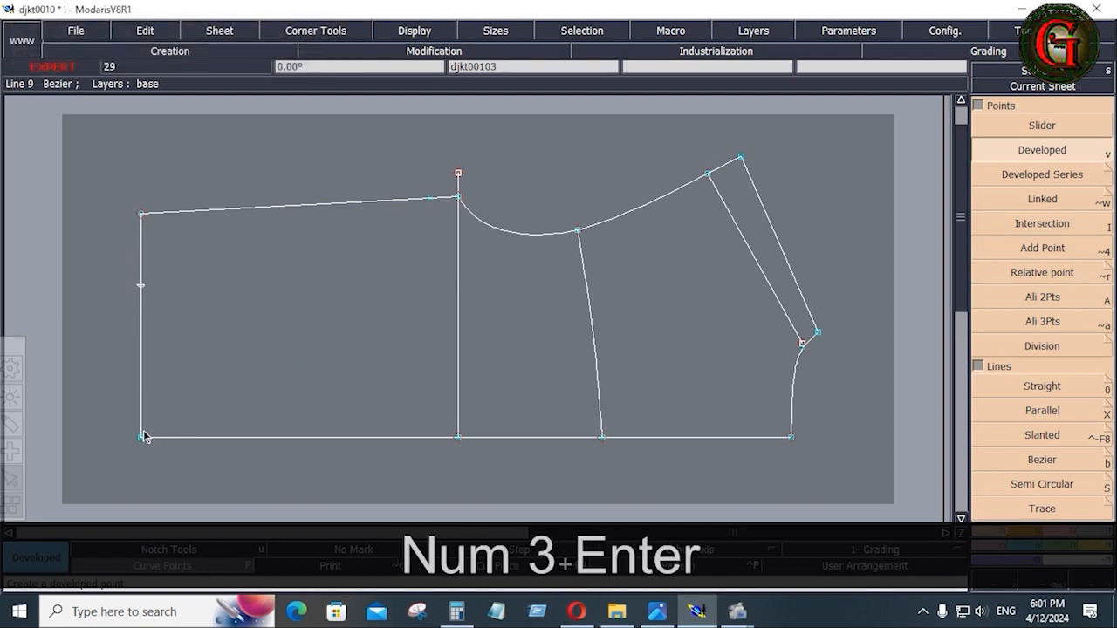
# - Place a developed point on the back hem line, curve length 2 inches from the centre back corner
pyautogui.click(141, 437)
pyautogui.press('space')
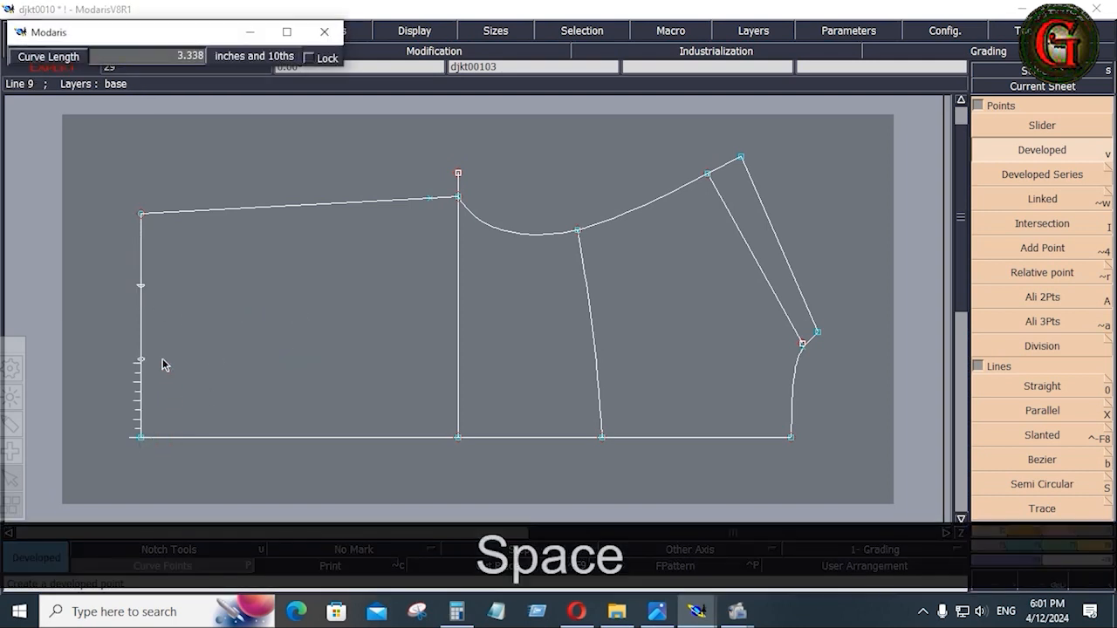
pyautogui.press('Down')
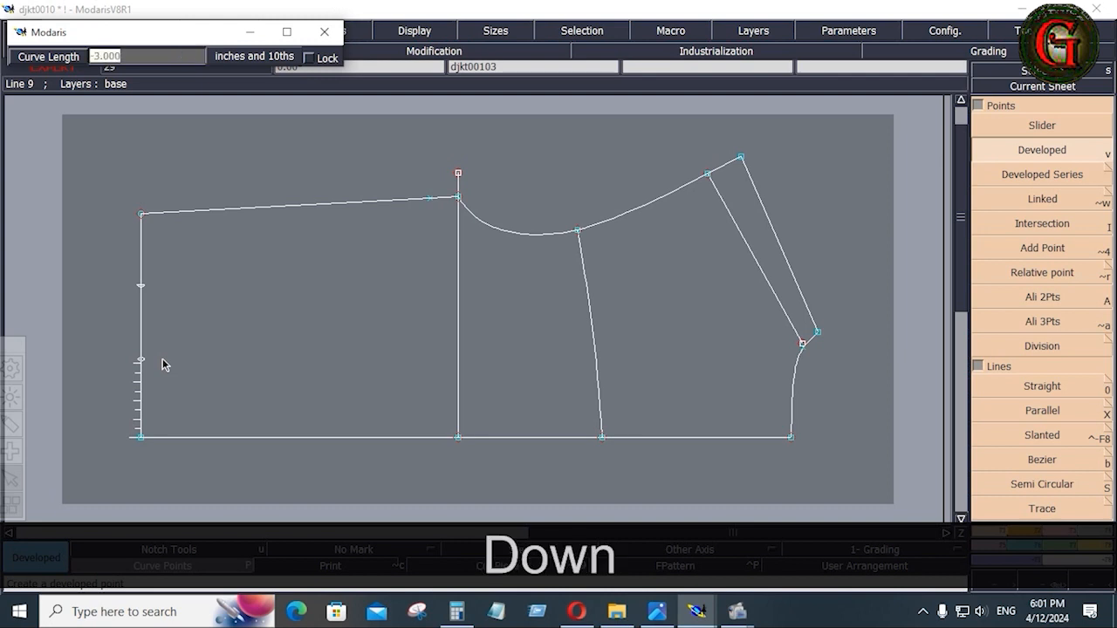
pyautogui.write('2')
pyautogui.press('Return')
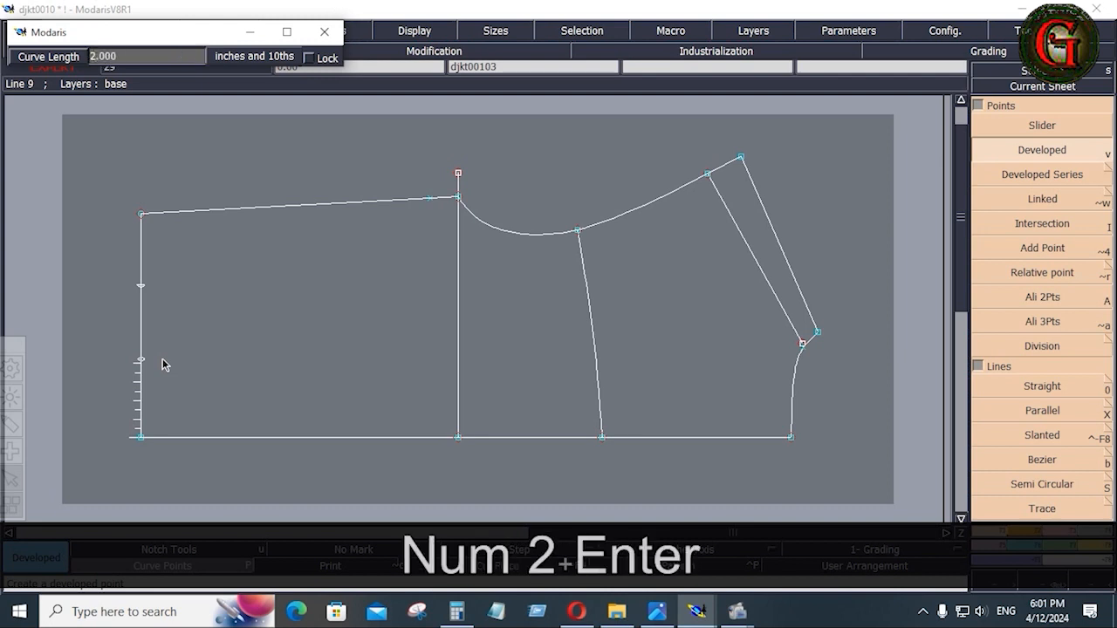
pyautogui.click(239, 471)
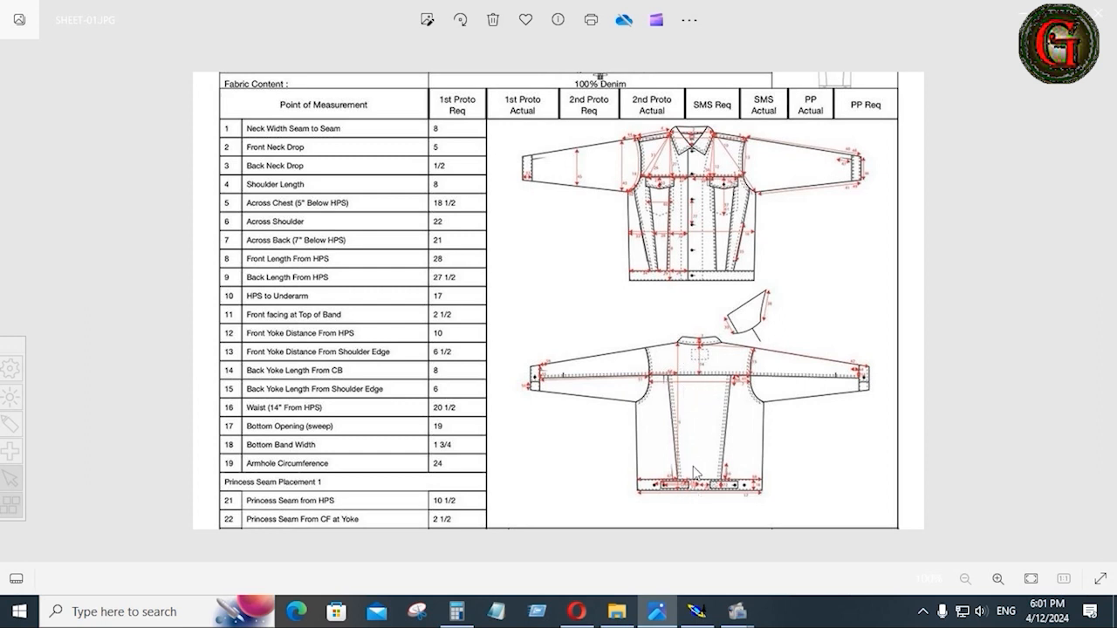
# - Return from the spec sheet to Modaris and try to draw a Bezier back seam line from the hem point nearer the centre back
pyautogui.click(697, 611)
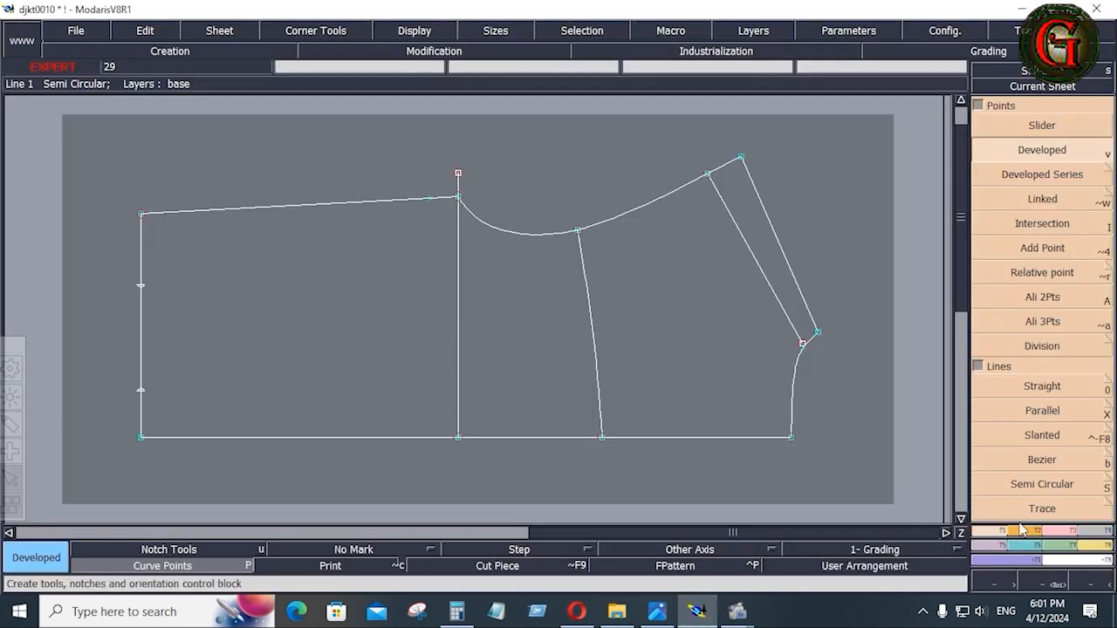
pyautogui.click(1042, 460)
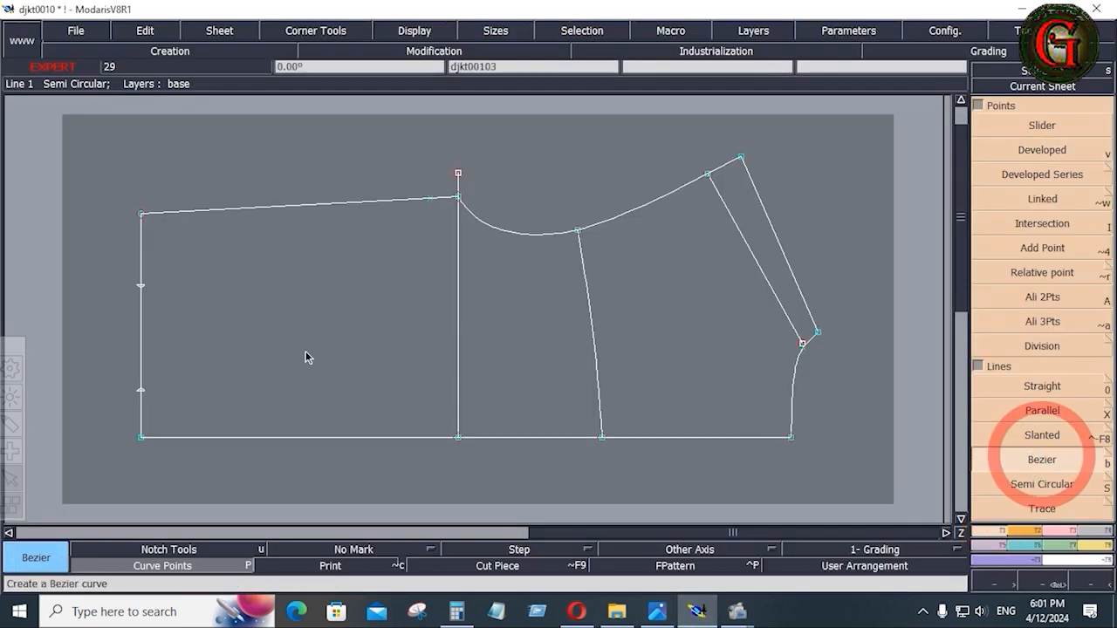
pyautogui.click(139, 395)
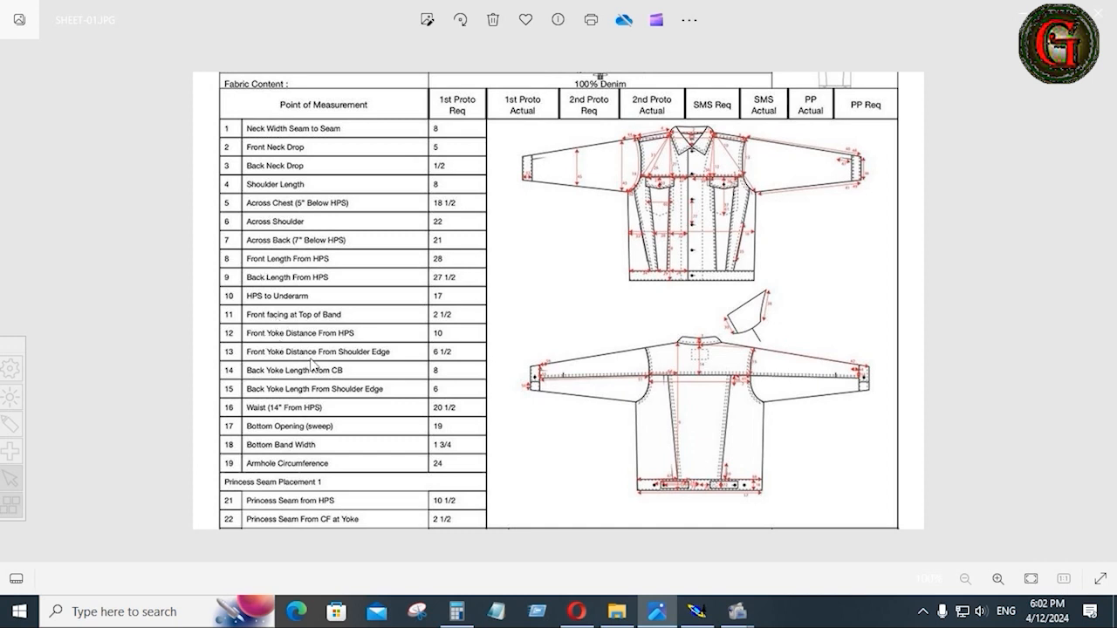
# - Check the back yoke, back princess seam and pleat measurements in SHEET-01.JPG and SHEET-02.JPG
pyautogui.scroll(3, 311, 359)
pyautogui.press('Right')
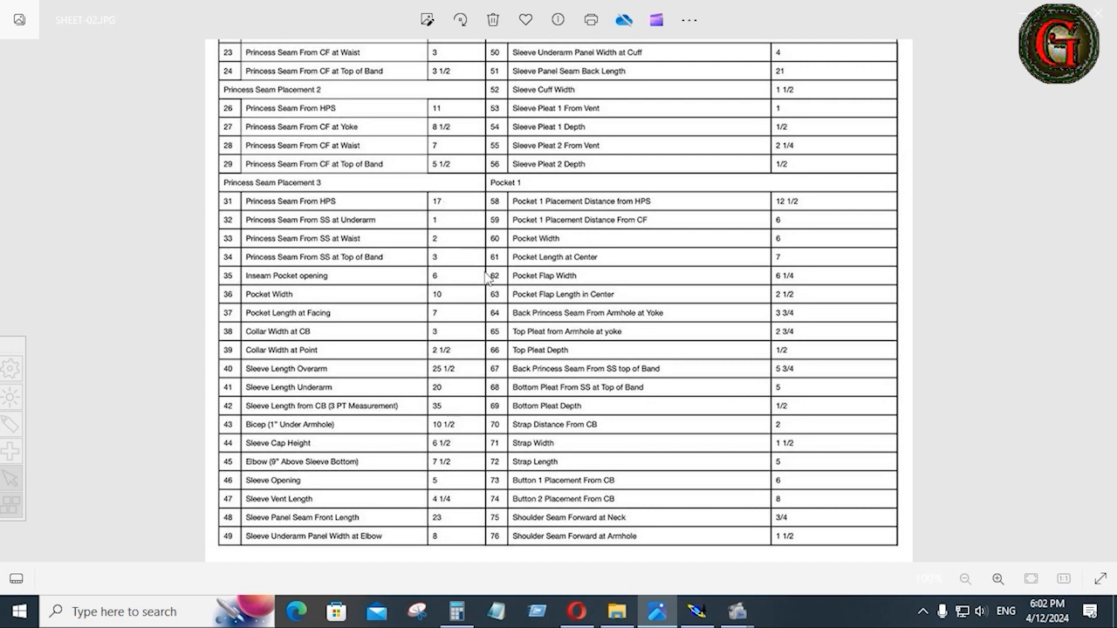
pyautogui.click(696, 611)
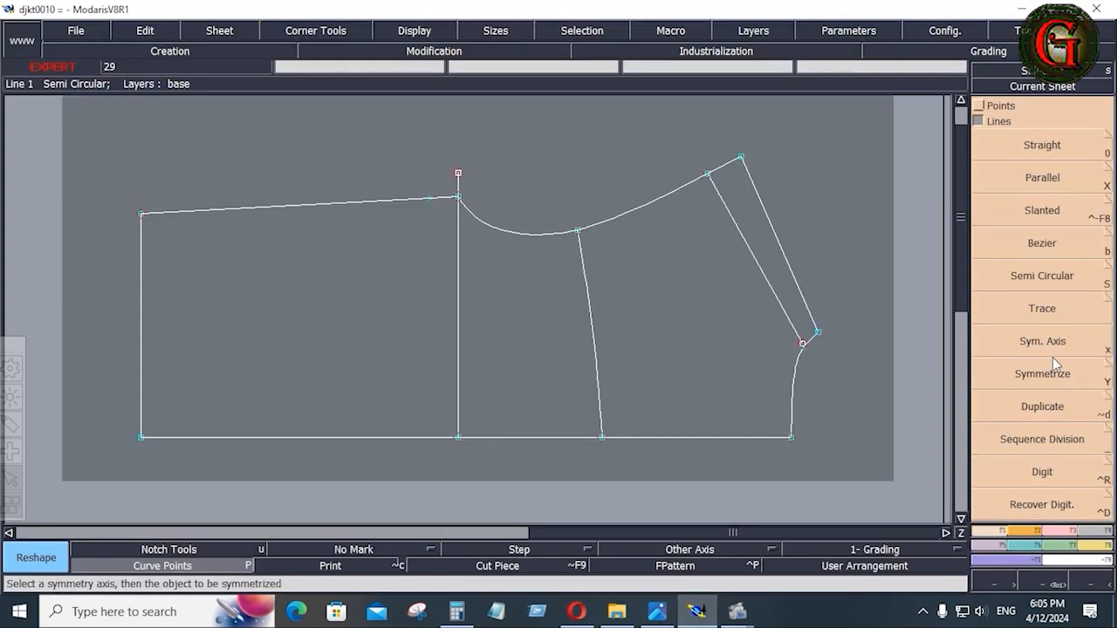
# - Try to draw a Bezier line with dl 17 inches from the neck-shoulder point of the back piece
pyautogui.click(1047, 249)
pyautogui.click(802, 343)
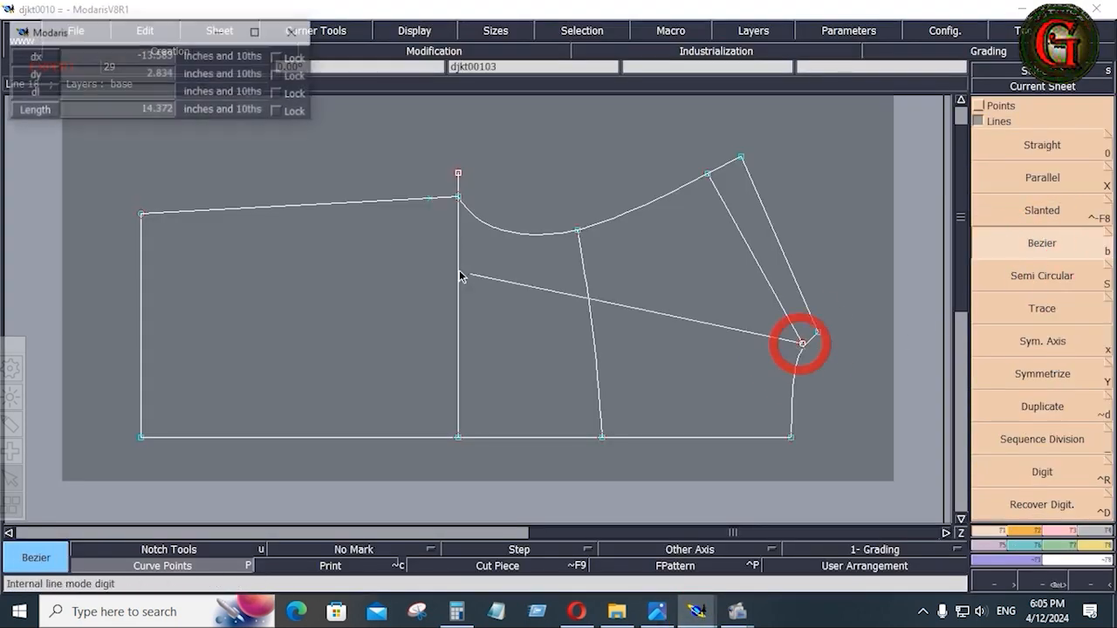
pyautogui.click(94, 91)
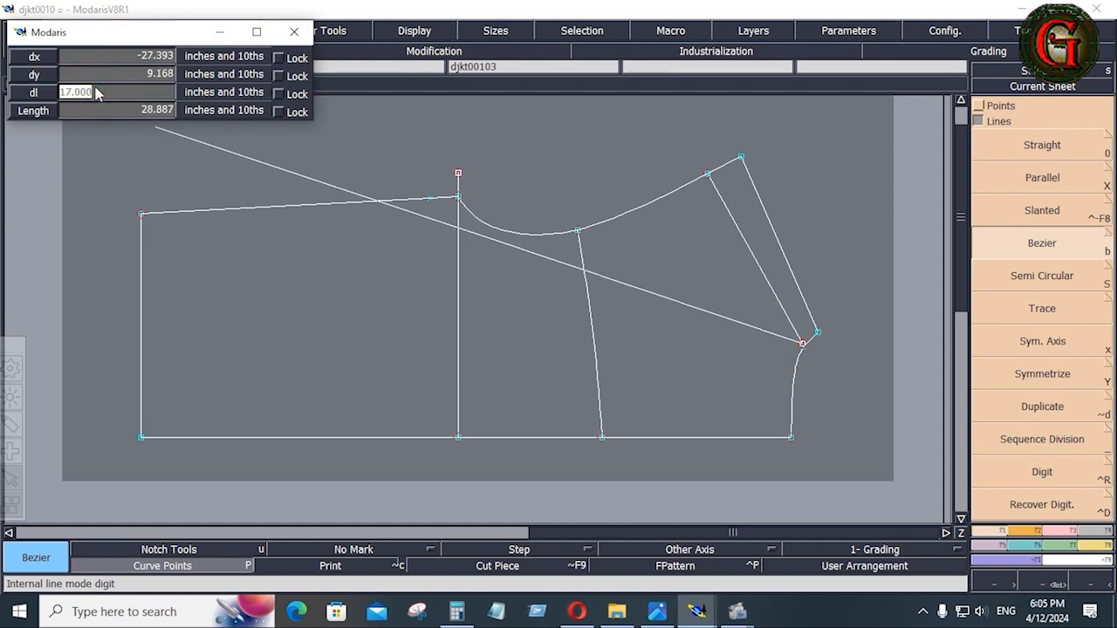
pyautogui.press('Return')
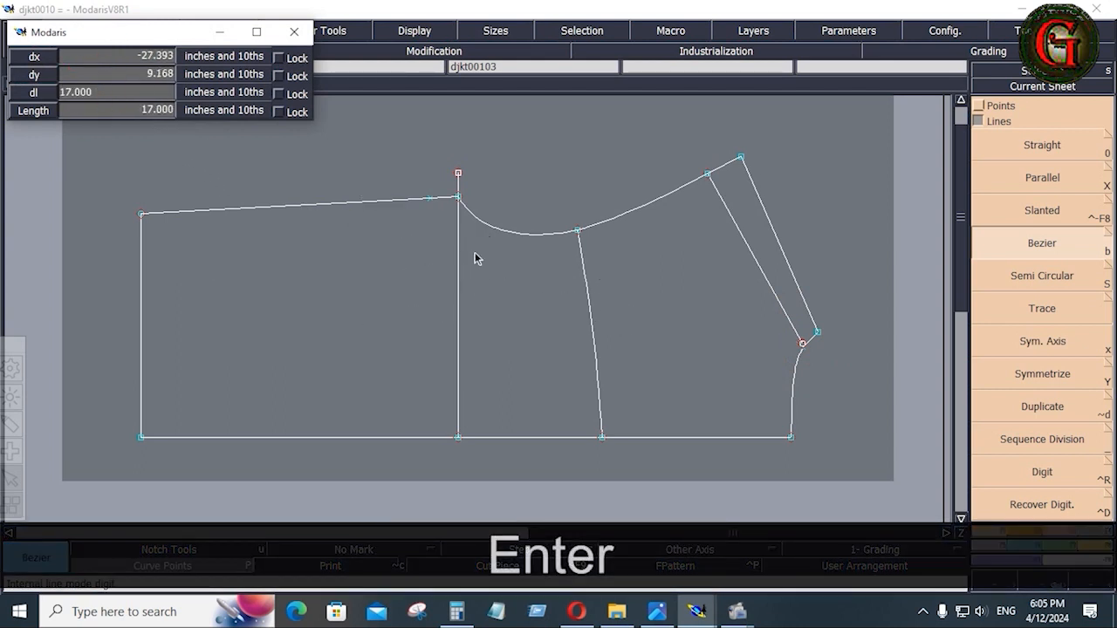
pyautogui.click(587, 328)
pyautogui.hotkey('ctrl', 'z')
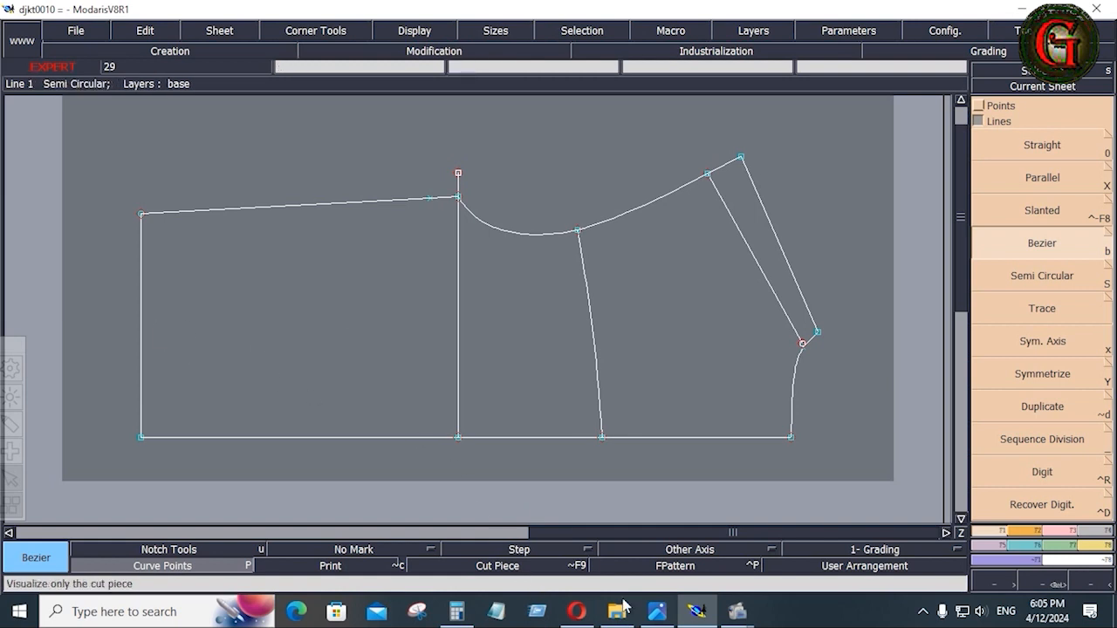
# - Check the back princess seam and pleat positions in SHEET-02.JPG and on the back jacket sketch in SHEET-01.JPG
pyautogui.click(653, 607)
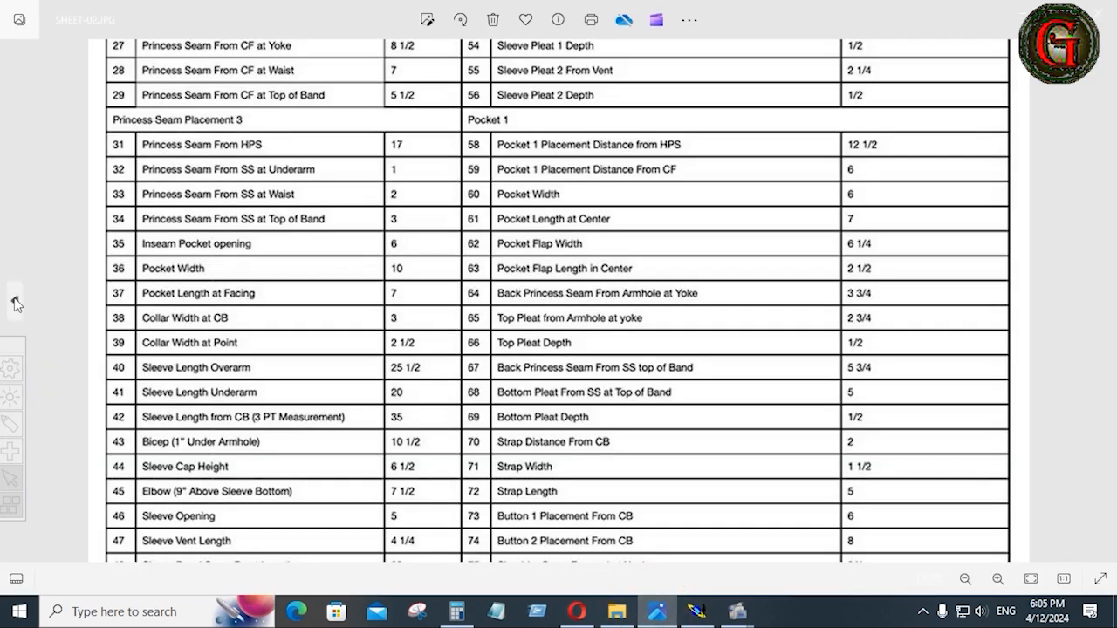
pyautogui.click(14, 303)
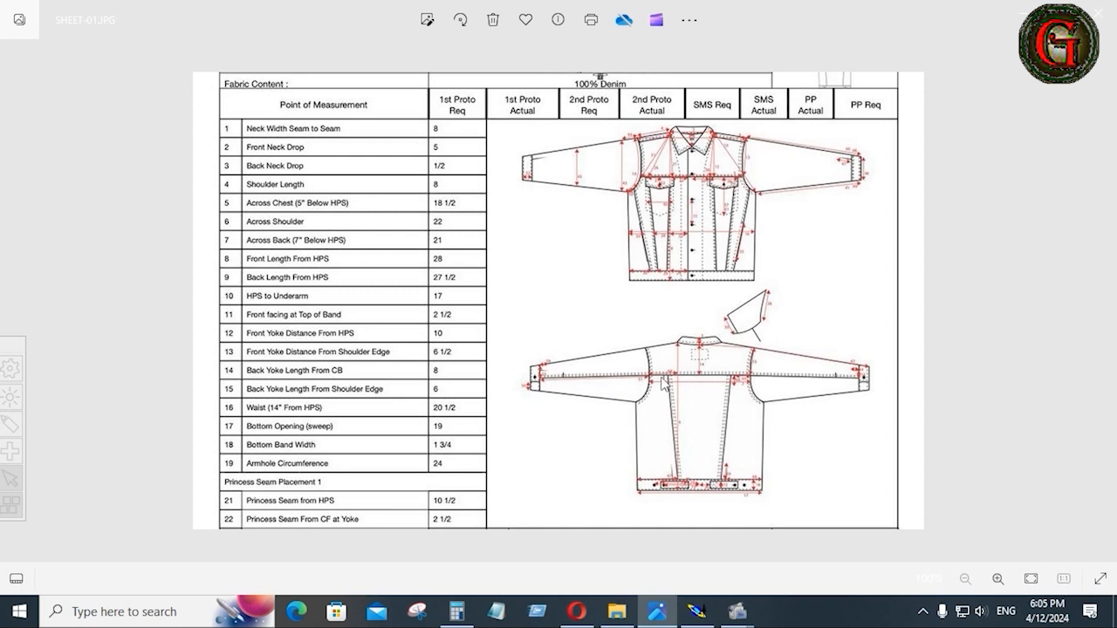
pyautogui.click(696, 611)
# - Divide the back yoke line into 3 equal parts between the centre back and the armhole with Sequence Division
pyautogui.click(1035, 439)
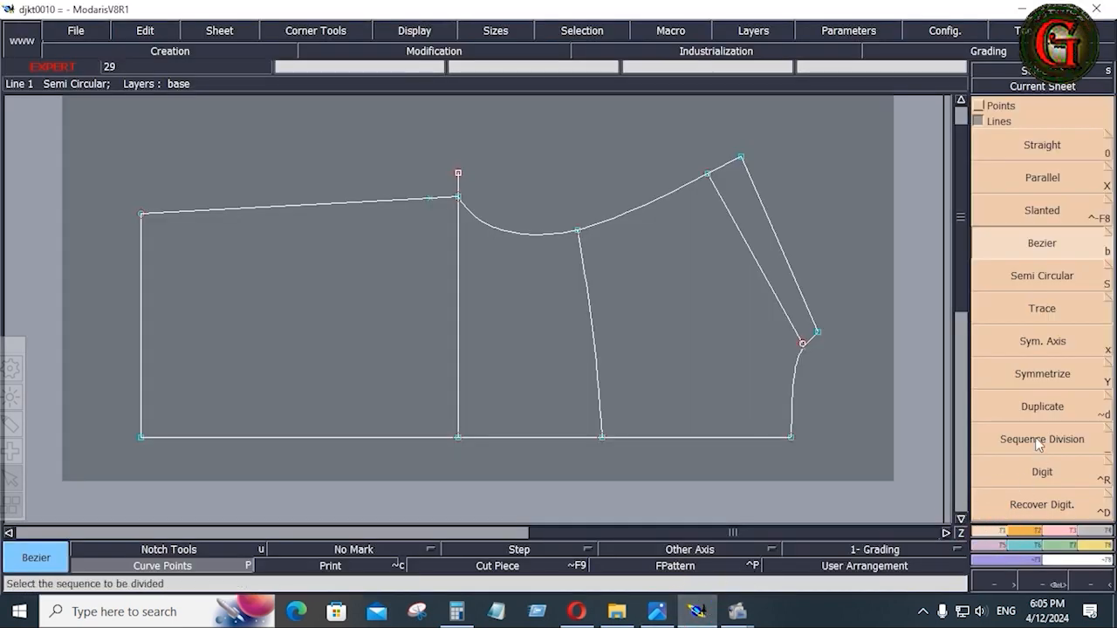
pyautogui.click(602, 438)
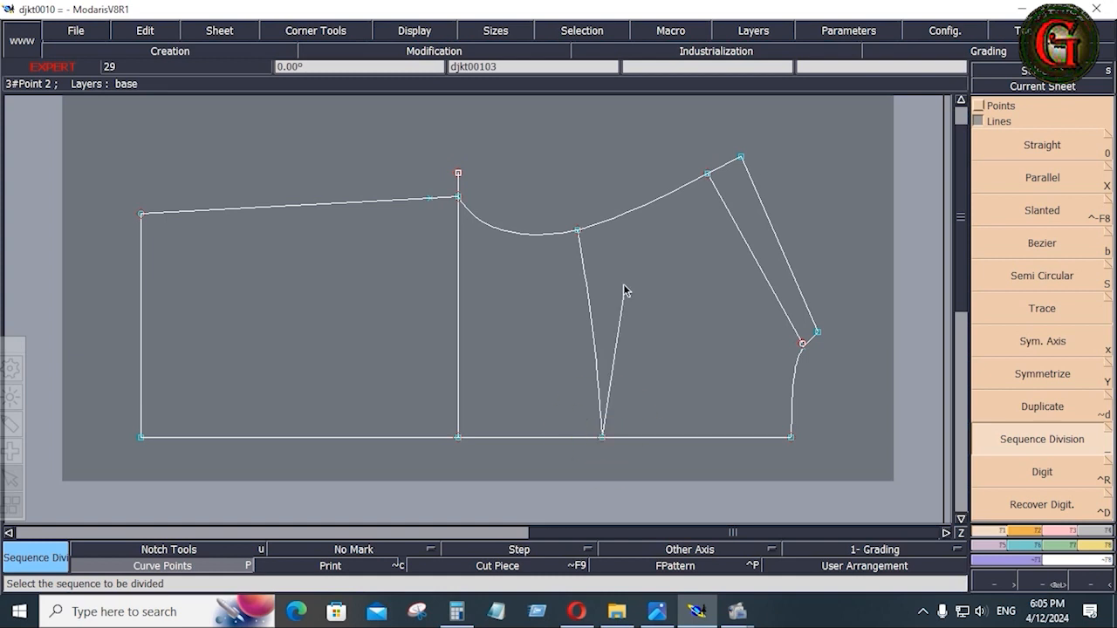
pyautogui.click(578, 231)
pyautogui.write('3')
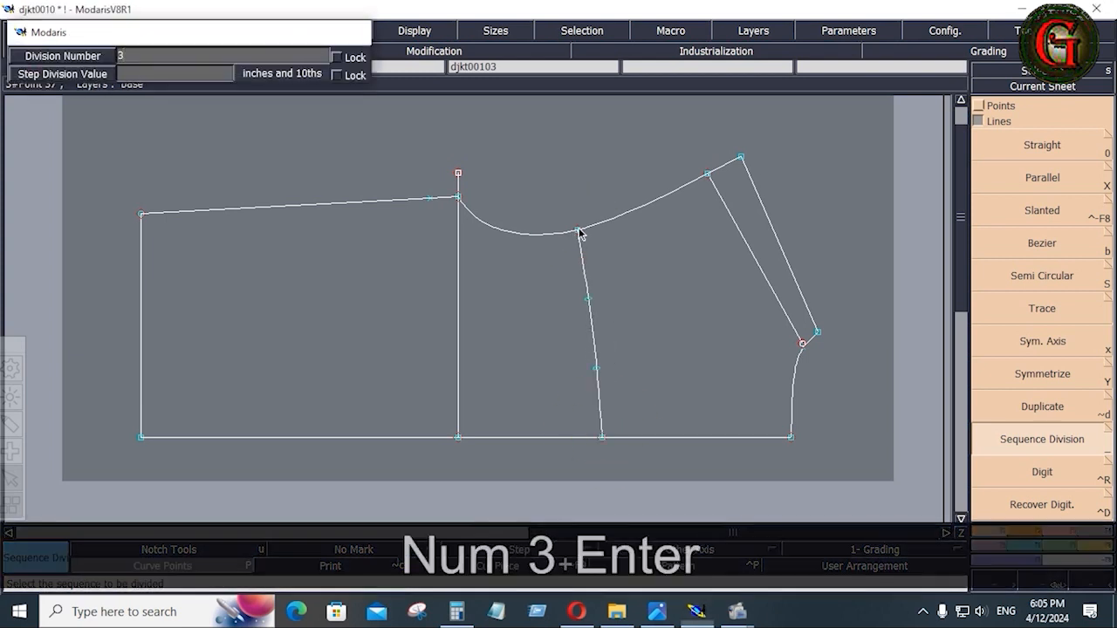
pyautogui.press('Return')
# - Divide the back hem line into 3 equal parts between the centre back and the side seam with Sequence Division
pyautogui.click(140, 438)
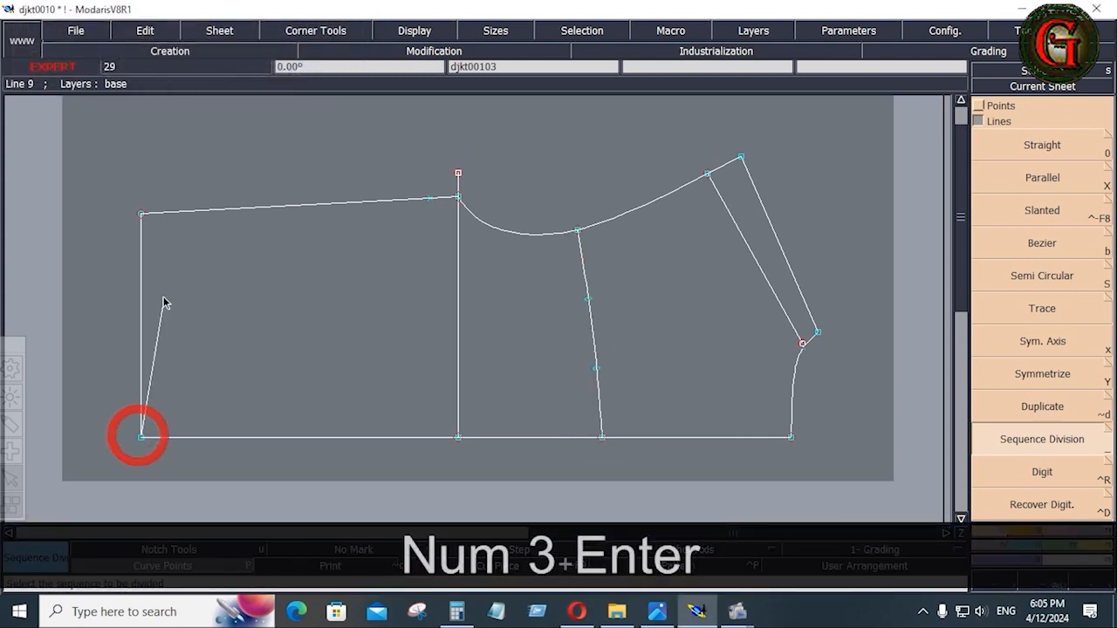
pyautogui.click(141, 214)
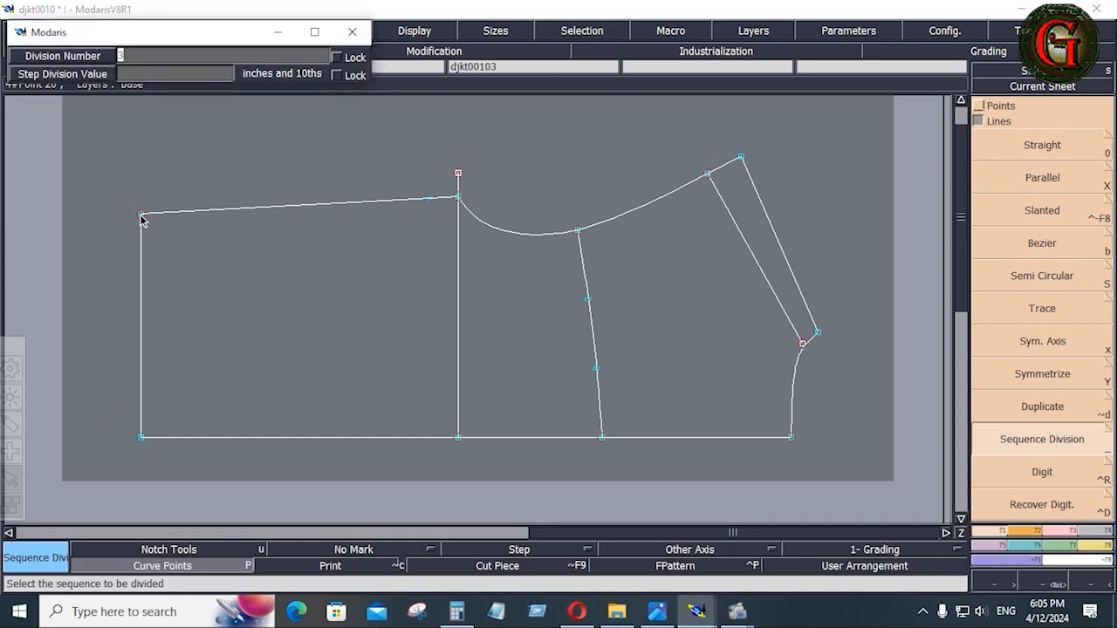
pyautogui.write('3')
pyautogui.press('Return')
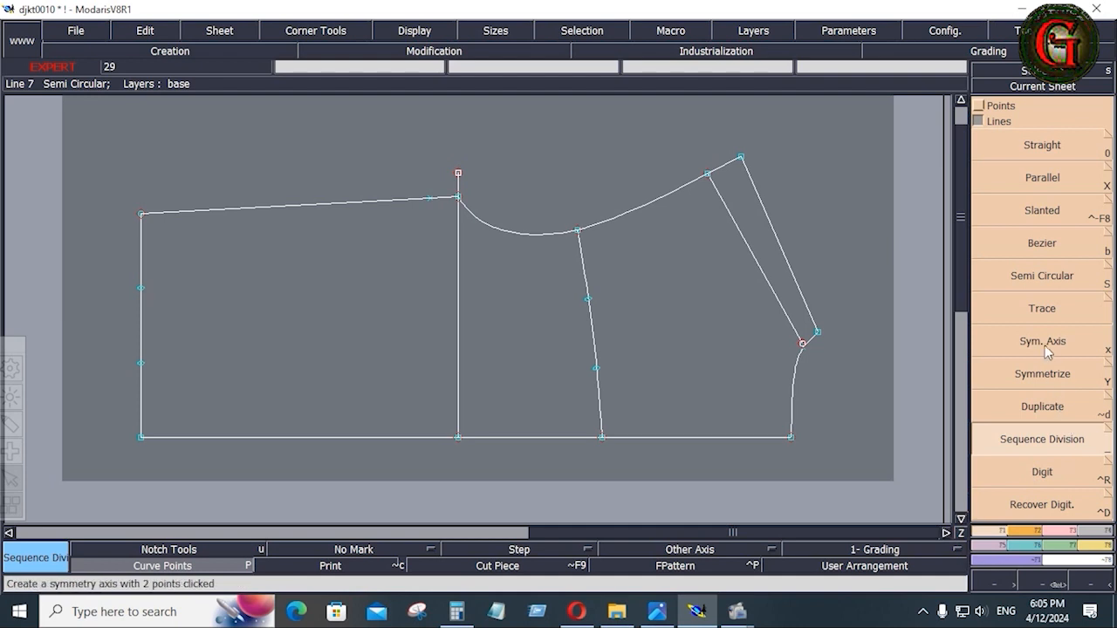
# - Draw the back princess seam as a Bezier line from the yoke division point nearer the armhole to the hem division point nearer centre back
pyautogui.click(1046, 250)
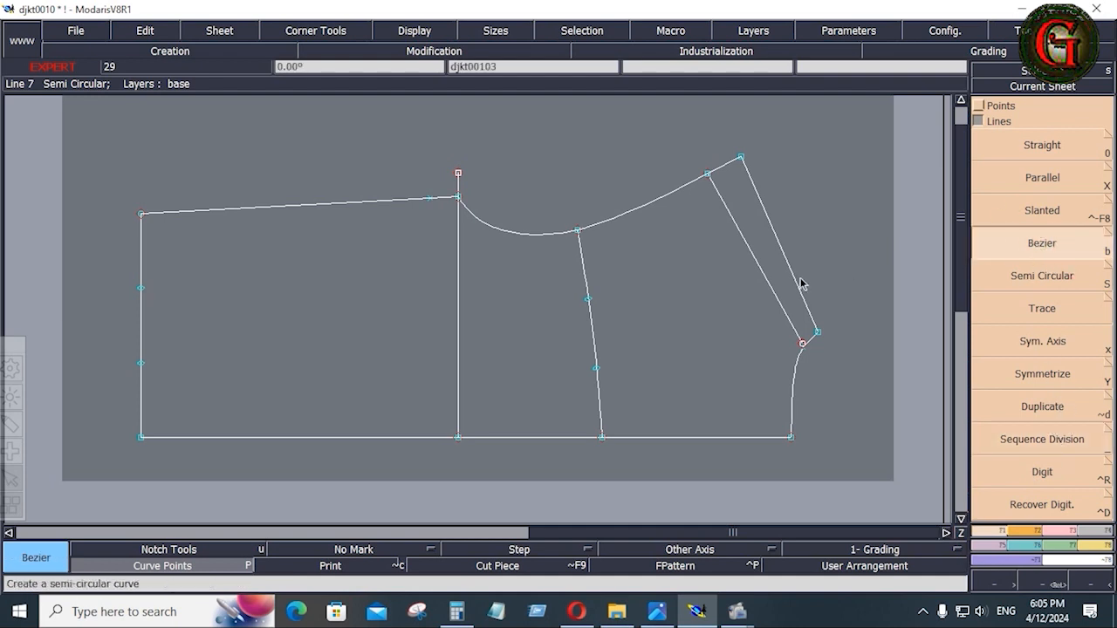
pyautogui.click(590, 301)
pyautogui.click(143, 363)
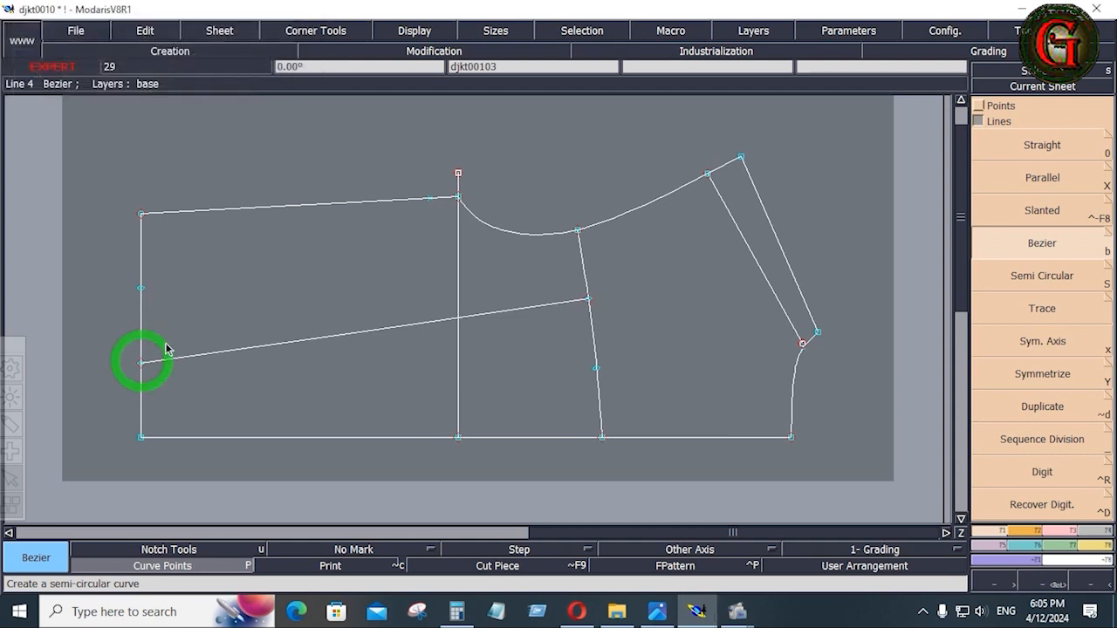
# - Insert a point on the hem at the princess seam's end and delete the unused division points on the hem and yoke lines
pyautogui.click(1058, 531)
pyautogui.click(1052, 339)
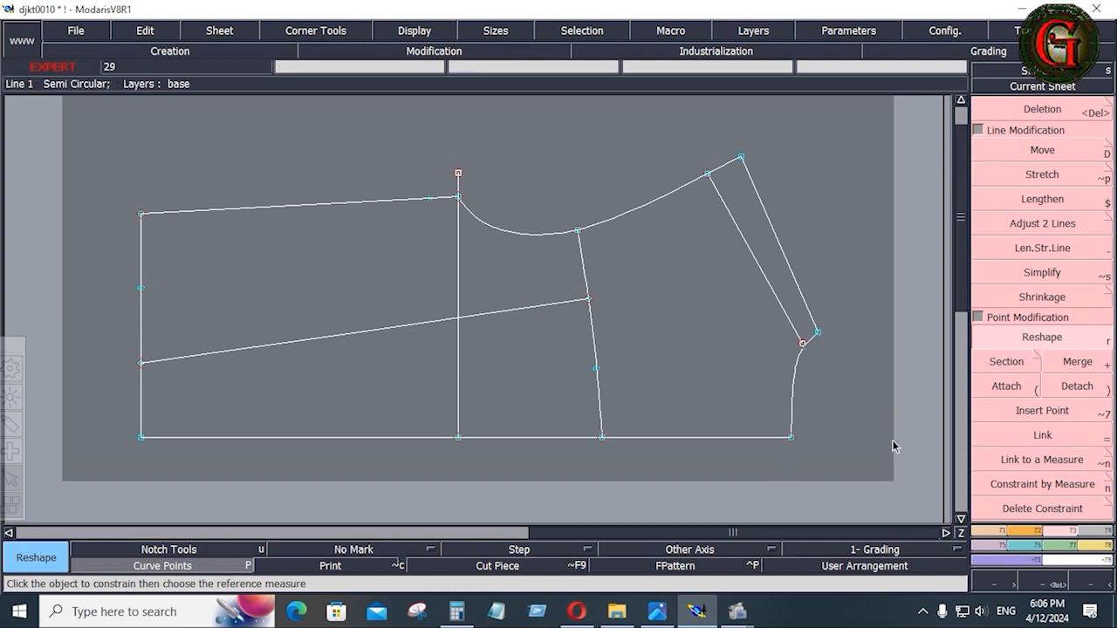
pyautogui.click(1047, 411)
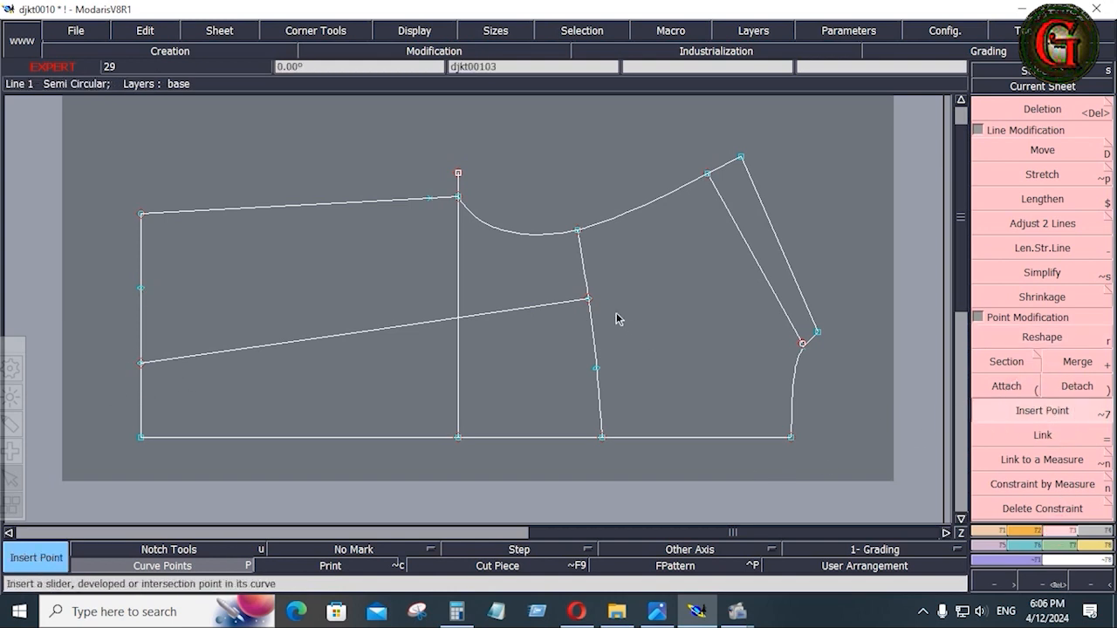
pyautogui.click(141, 363)
pyautogui.press('Delete')
pyautogui.click(140, 289)
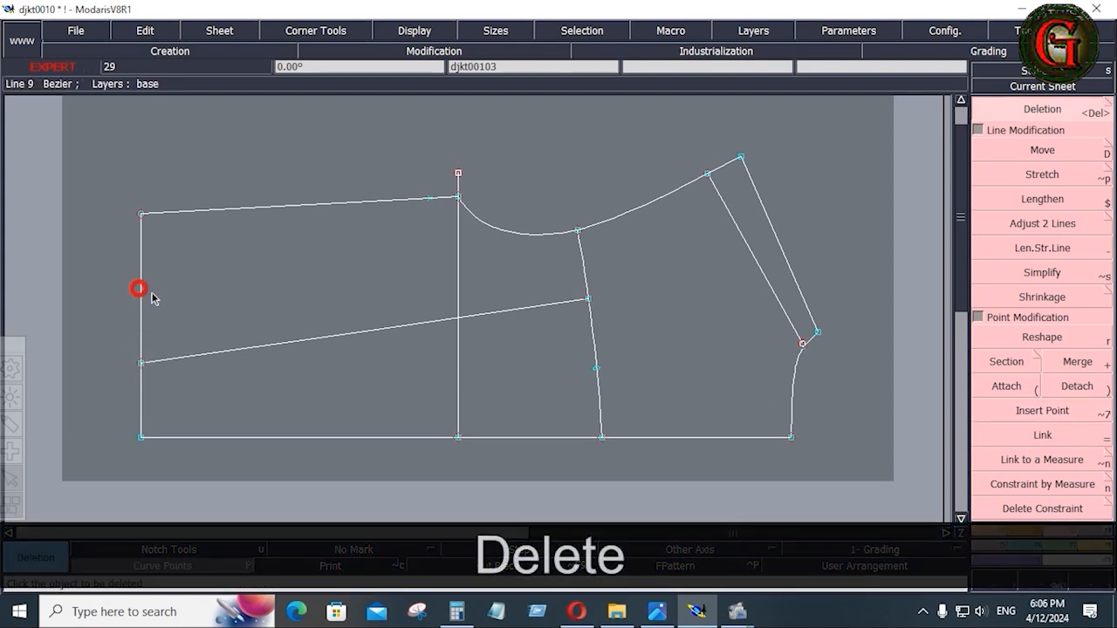
pyautogui.click(594, 369)
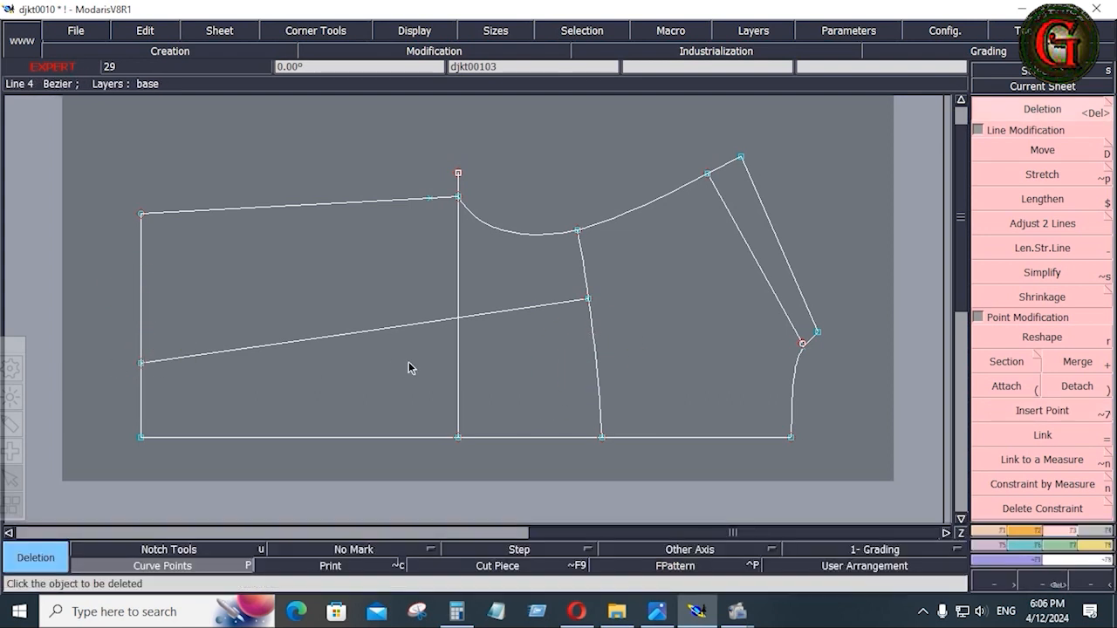
# - Examine the jacket sketches and the measurement table in SHEET-01.JPG
pyautogui.click(657, 611)
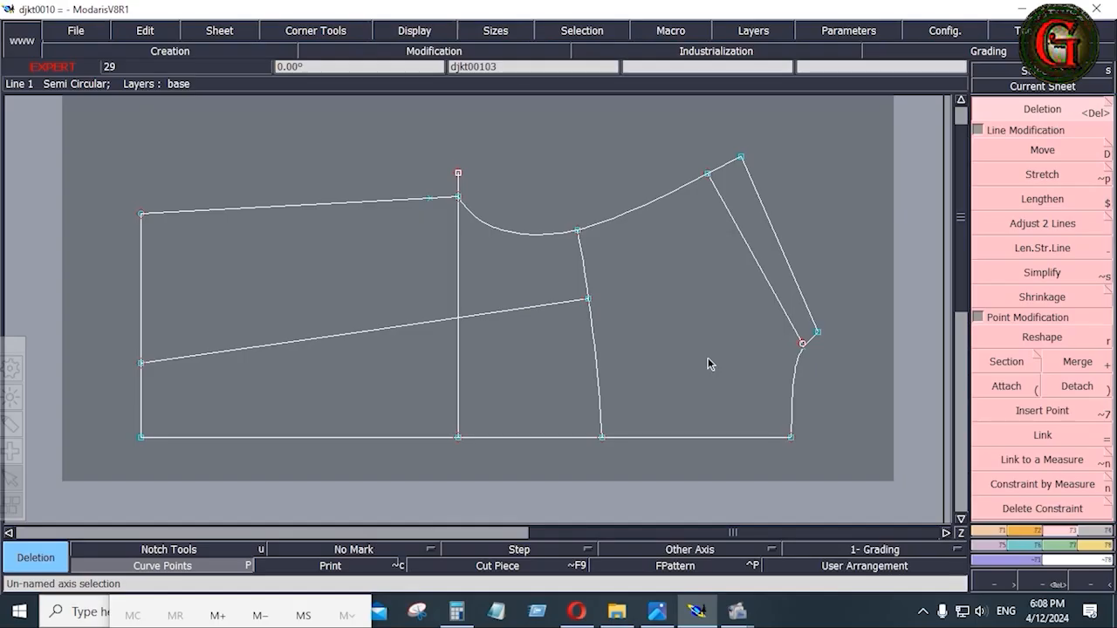
pyautogui.press('j')
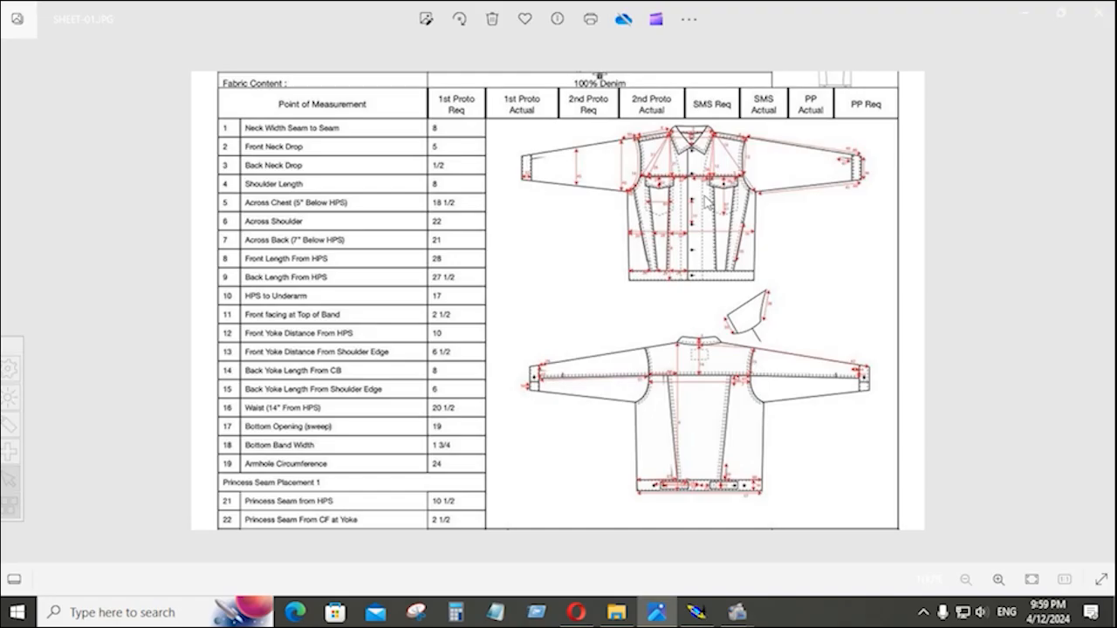
pyautogui.scroll(4, 708, 204)
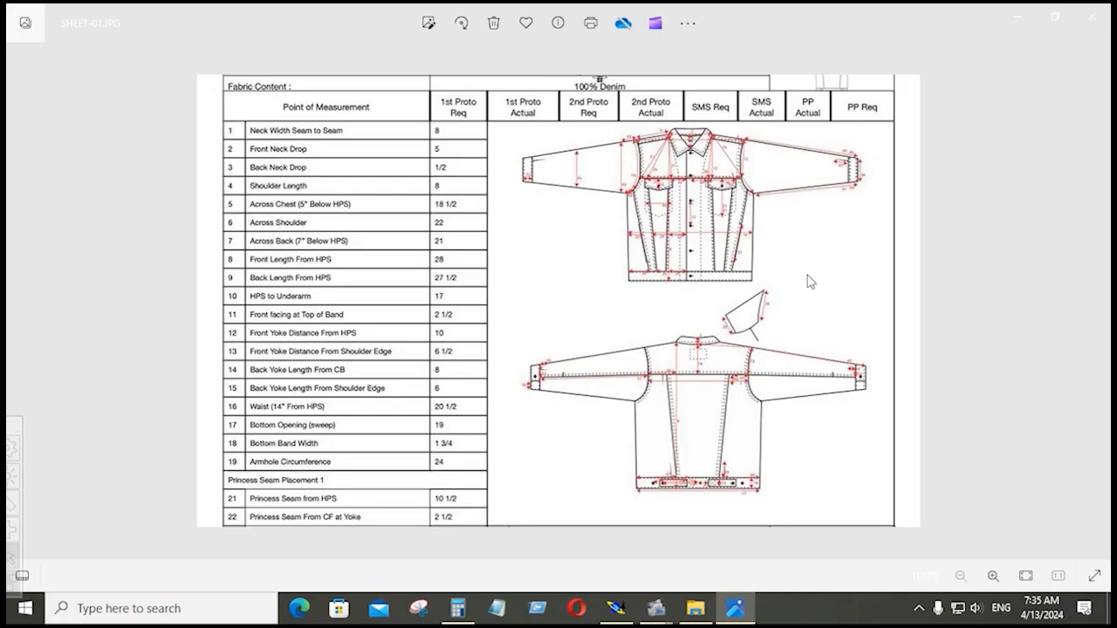
pyautogui.scroll(2, 810, 281)
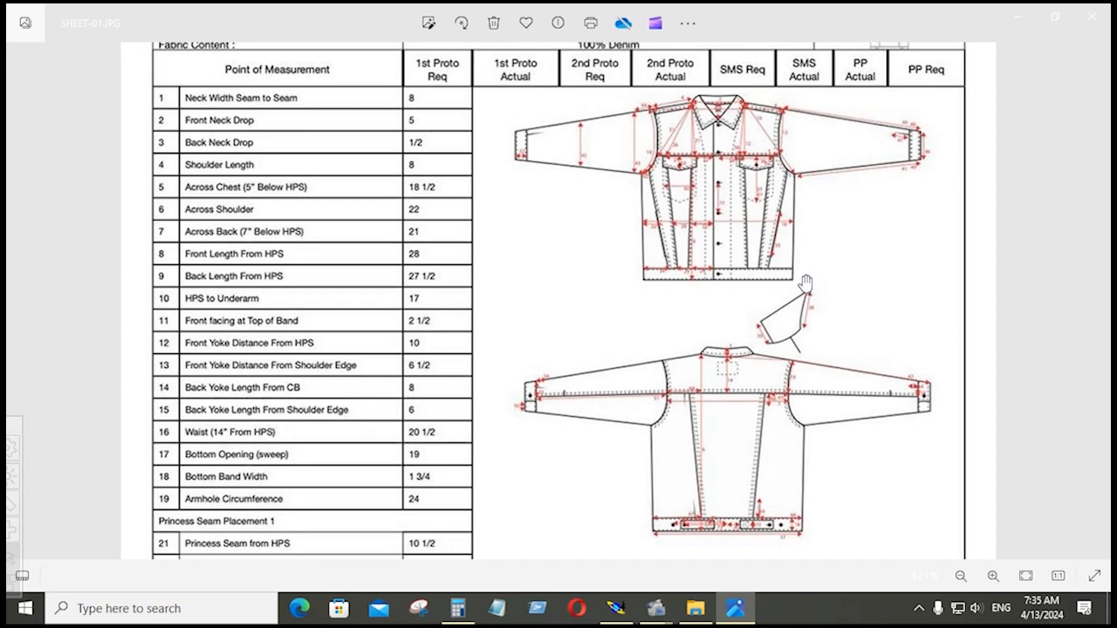